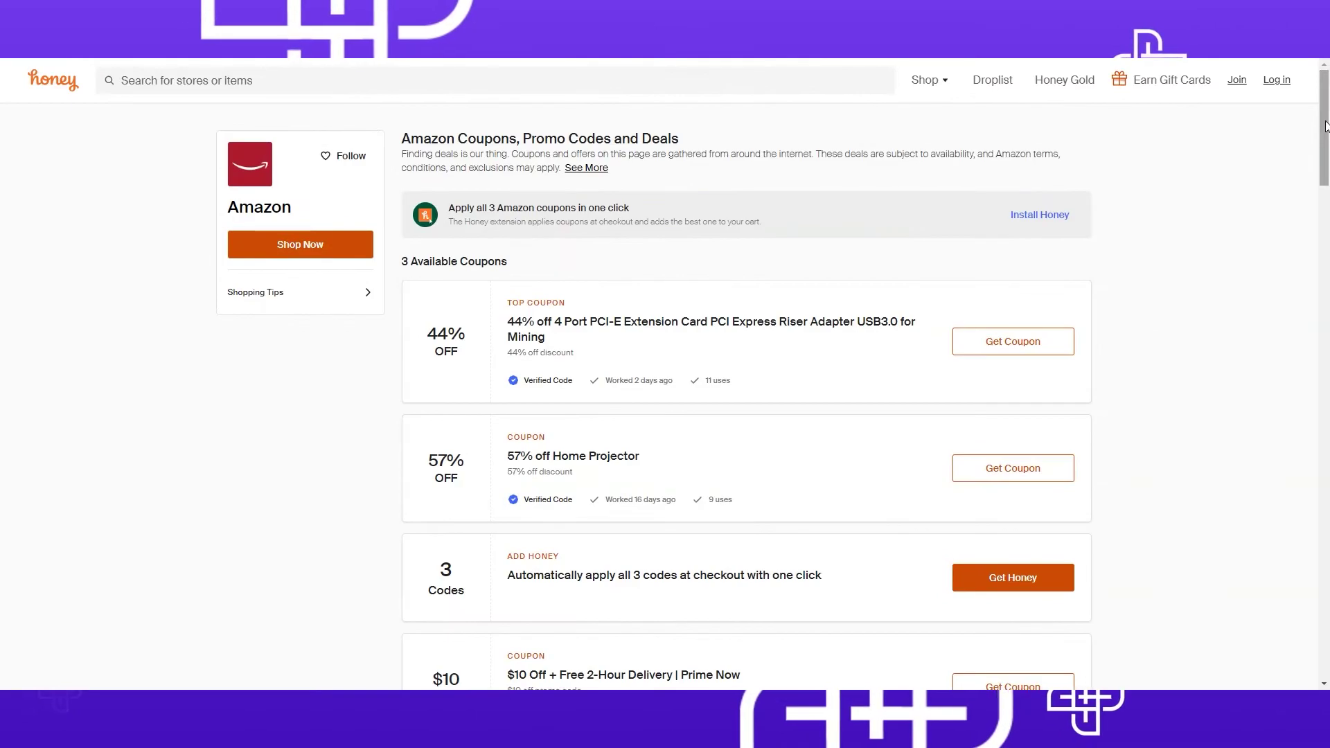
# Step: Look through the available Amazon coupons on the Honey page
pyautogui.scroll(-2, 1324, 136)
pyautogui.moveTo(1324, 136); pyautogui.dragTo(1310, 232)
pyautogui.click(1002, 414)
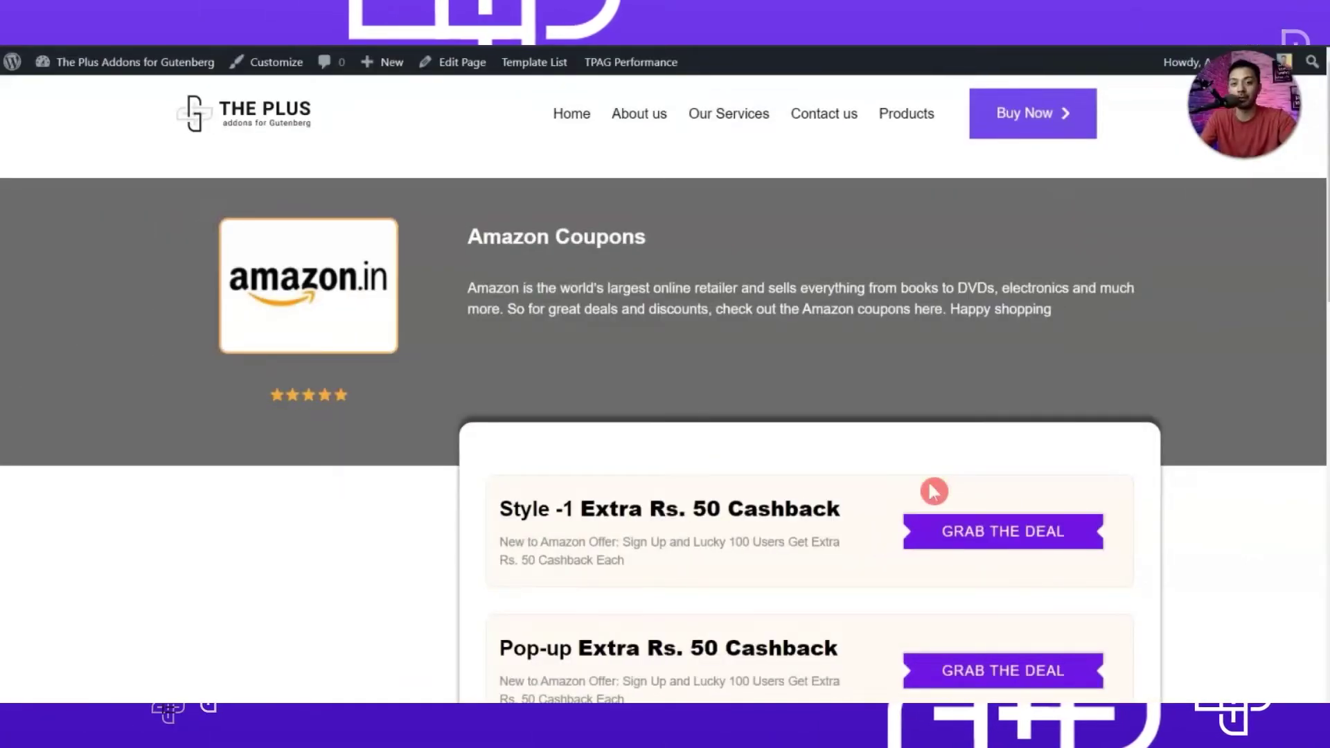
# Step: Reveal the code of the Style-1 cashback coupon on the Amazon Coupons page
pyautogui.scroll(-3, 932, 490)
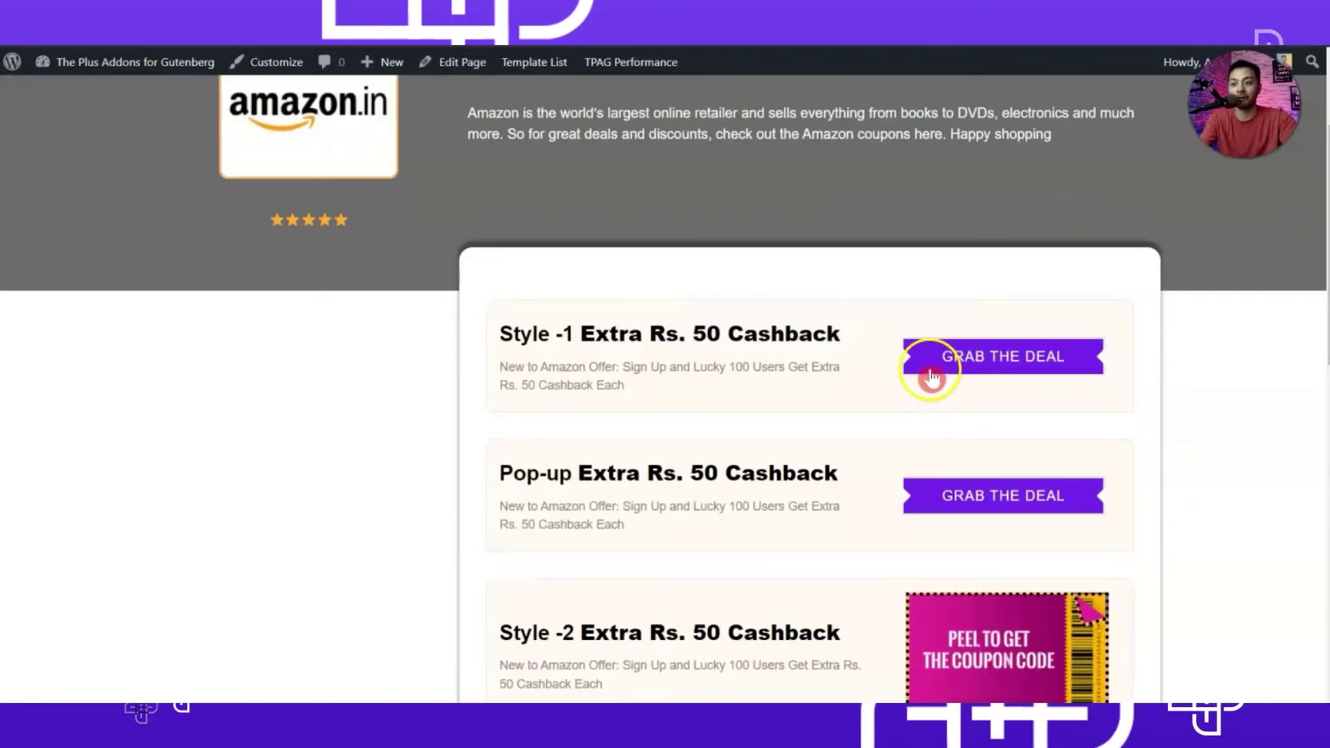
pyautogui.click(1004, 363)
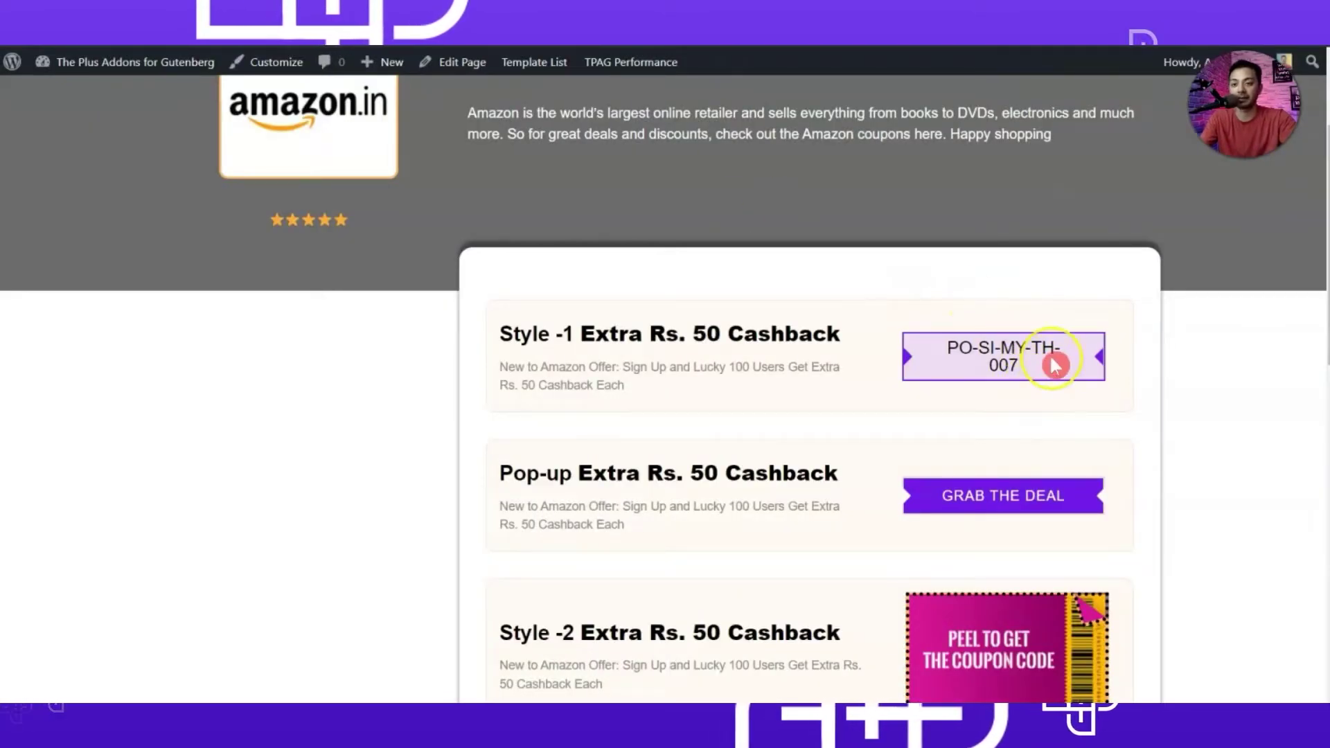
# Step: Open the Pop-up cashback coupon, copy its code and visit the linked site
pyautogui.scroll(-1, 1081, 380)
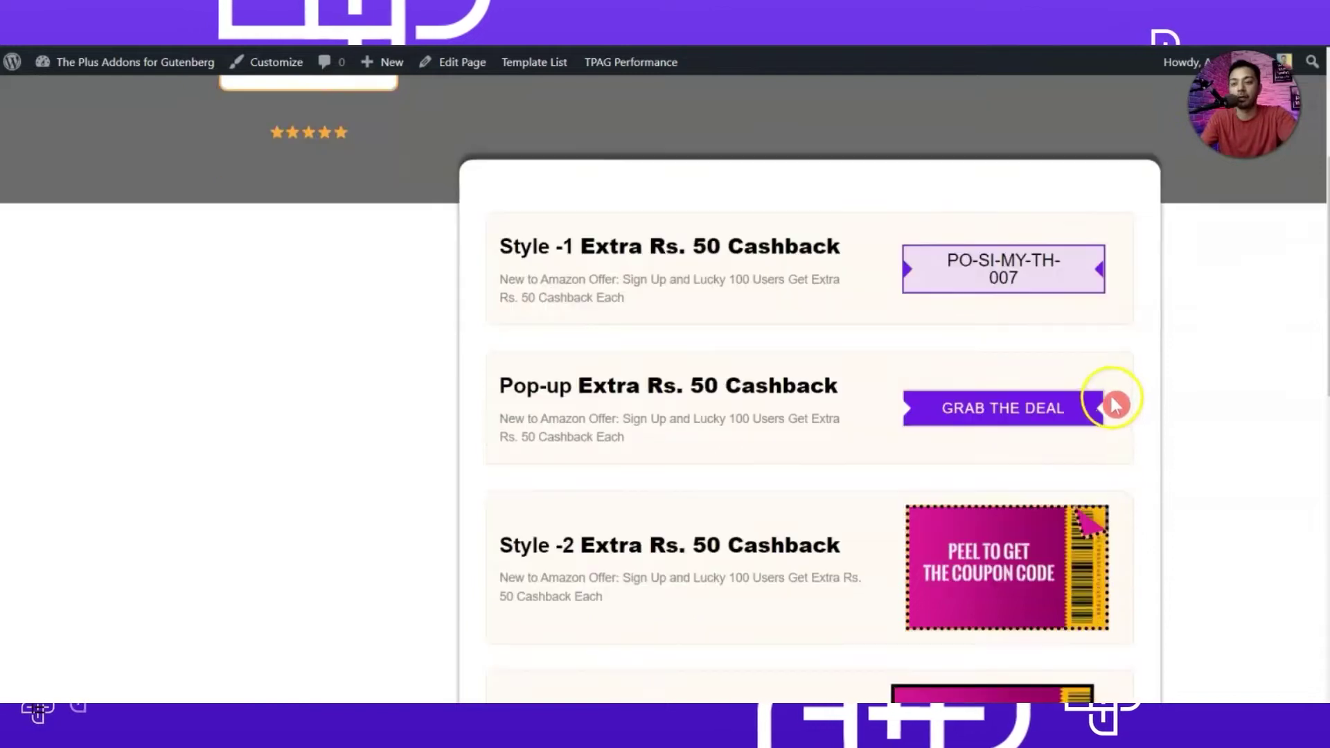
pyautogui.click(998, 414)
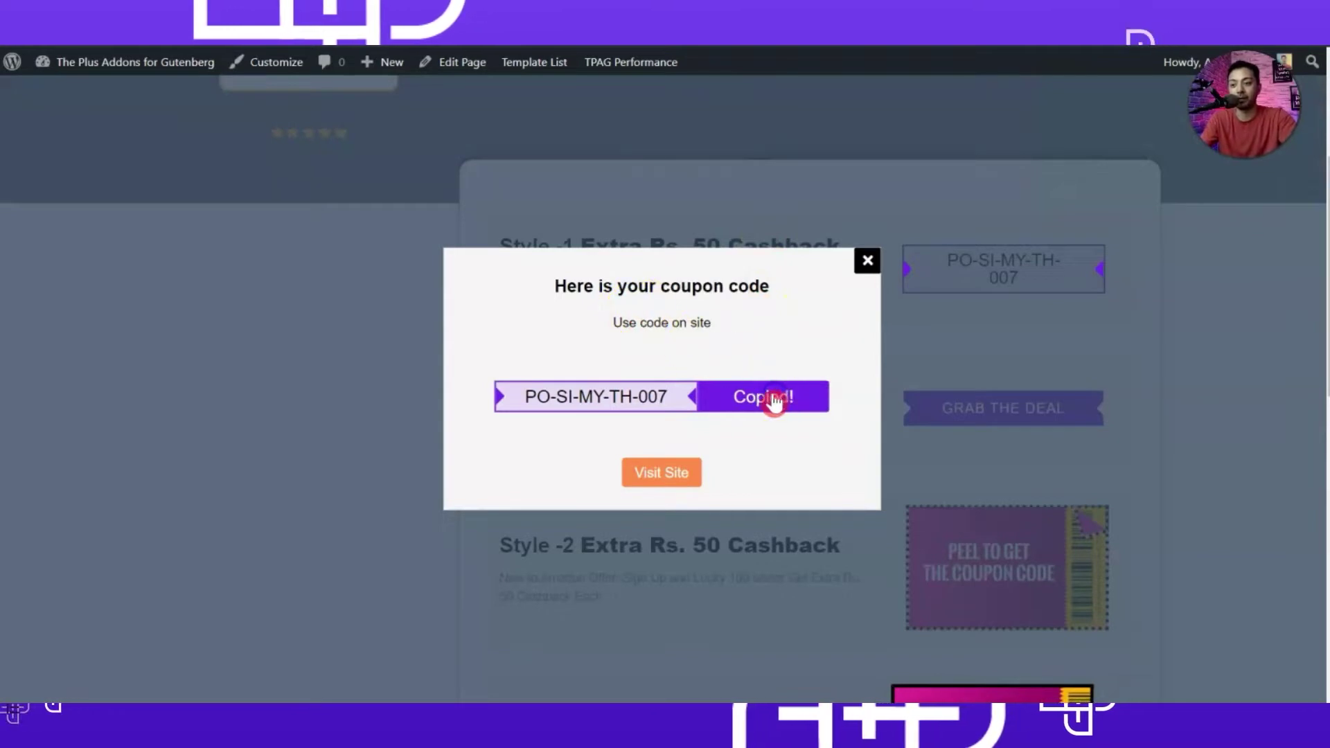
pyautogui.click(658, 476)
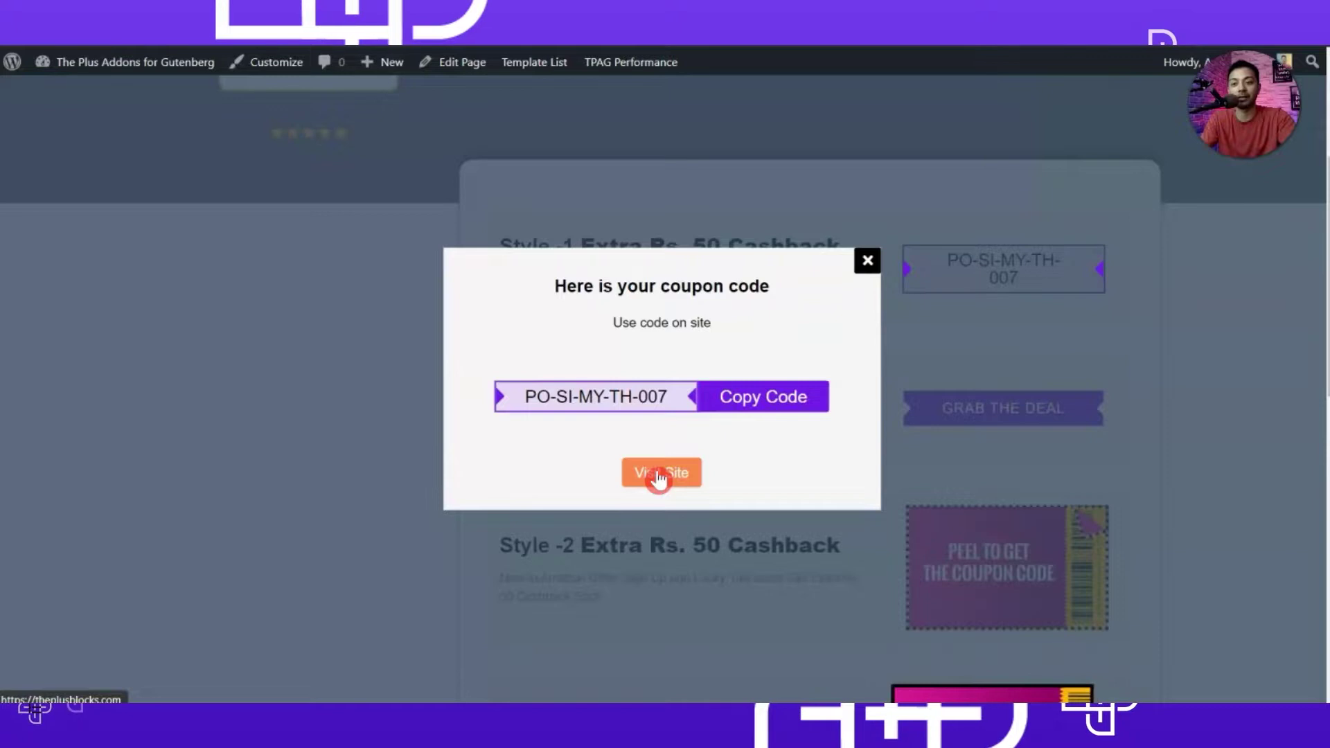
pyautogui.click(1238, 431)
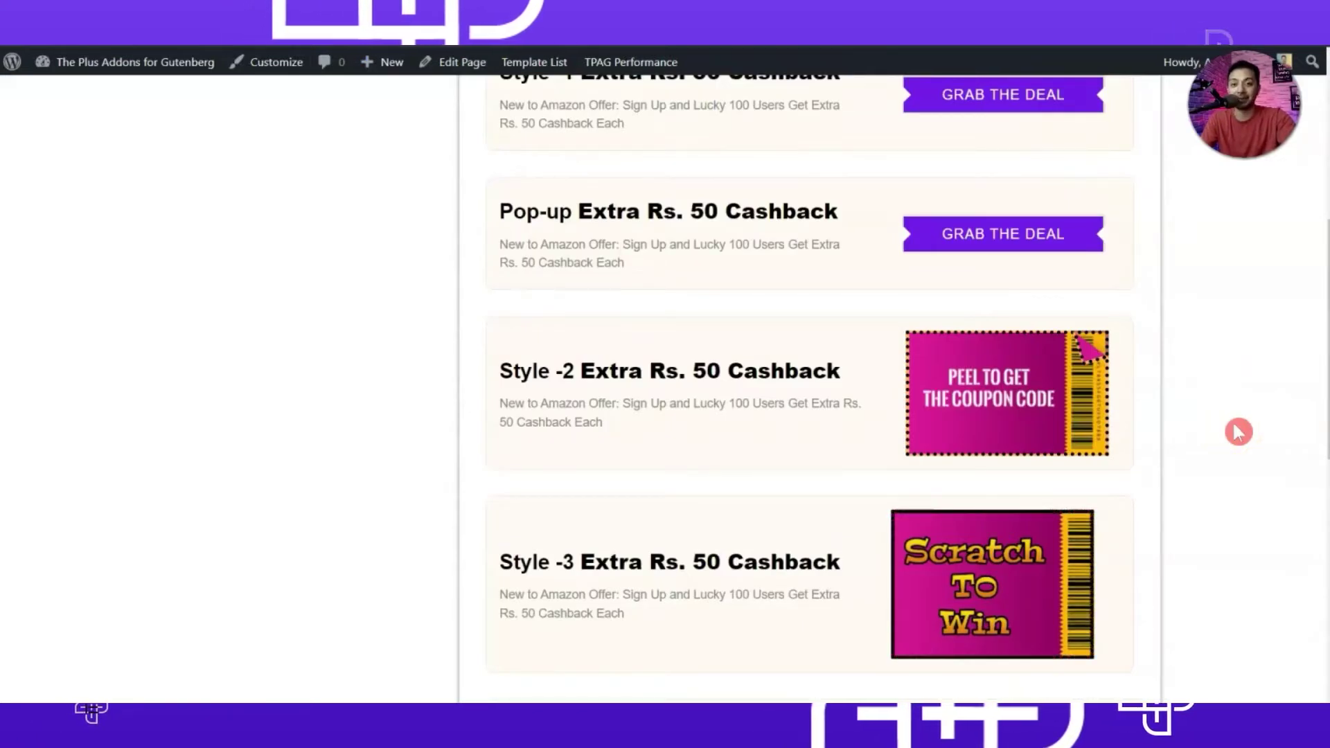
# Step: Peel back the Style-2 coupon ticket to reveal its code
pyautogui.click(1191, 440)
pyautogui.click(1017, 424)
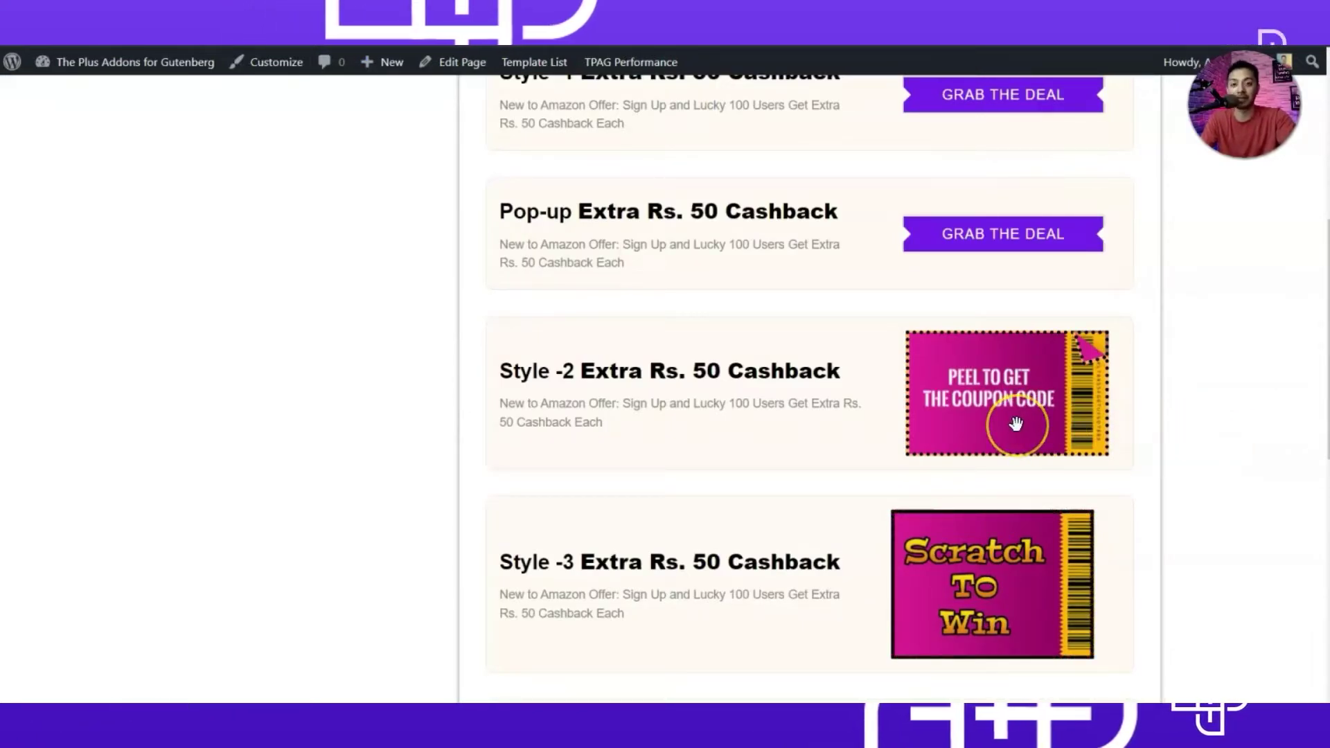
pyautogui.click(921, 409)
pyautogui.click(1079, 345)
pyautogui.moveTo(1079, 345); pyautogui.dragTo(689, 403)
pyautogui.click(1063, 424)
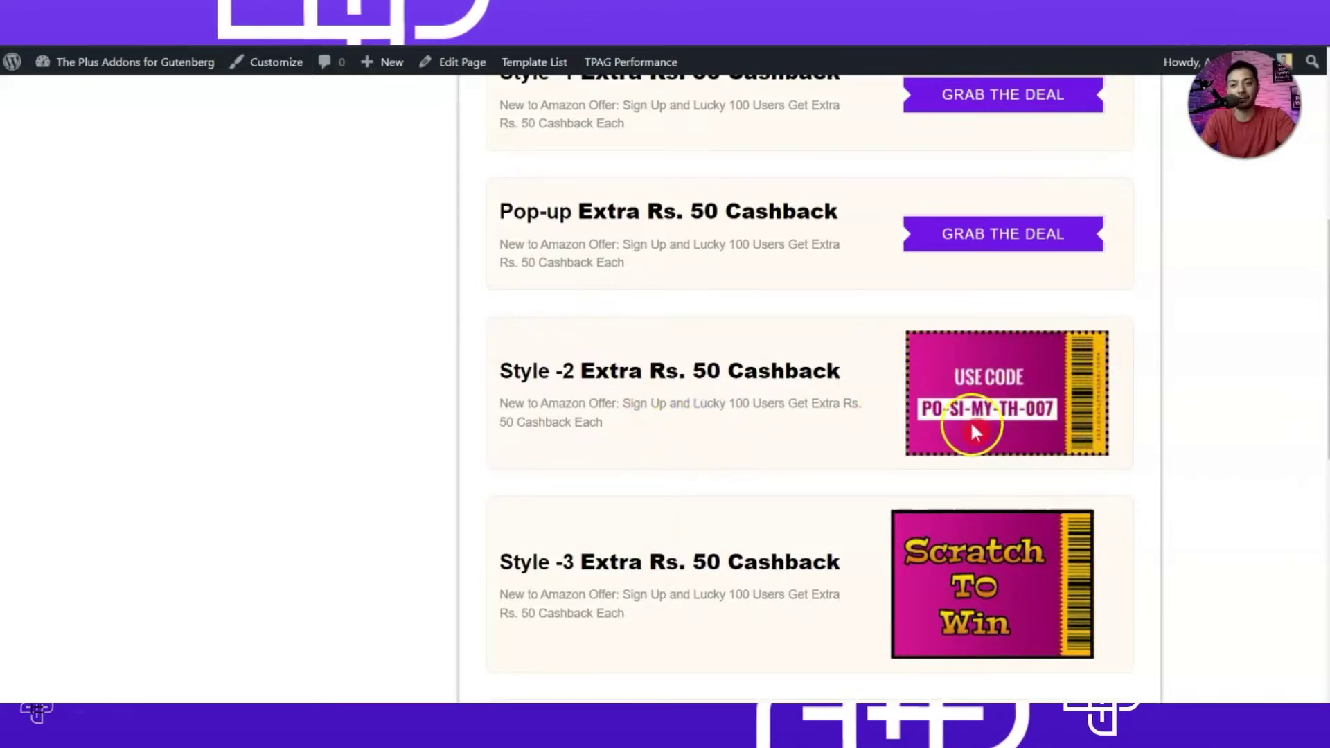
# Step: Scratch off the Style-3 coupon cover to reveal its code
pyautogui.scroll(-3, 994, 414)
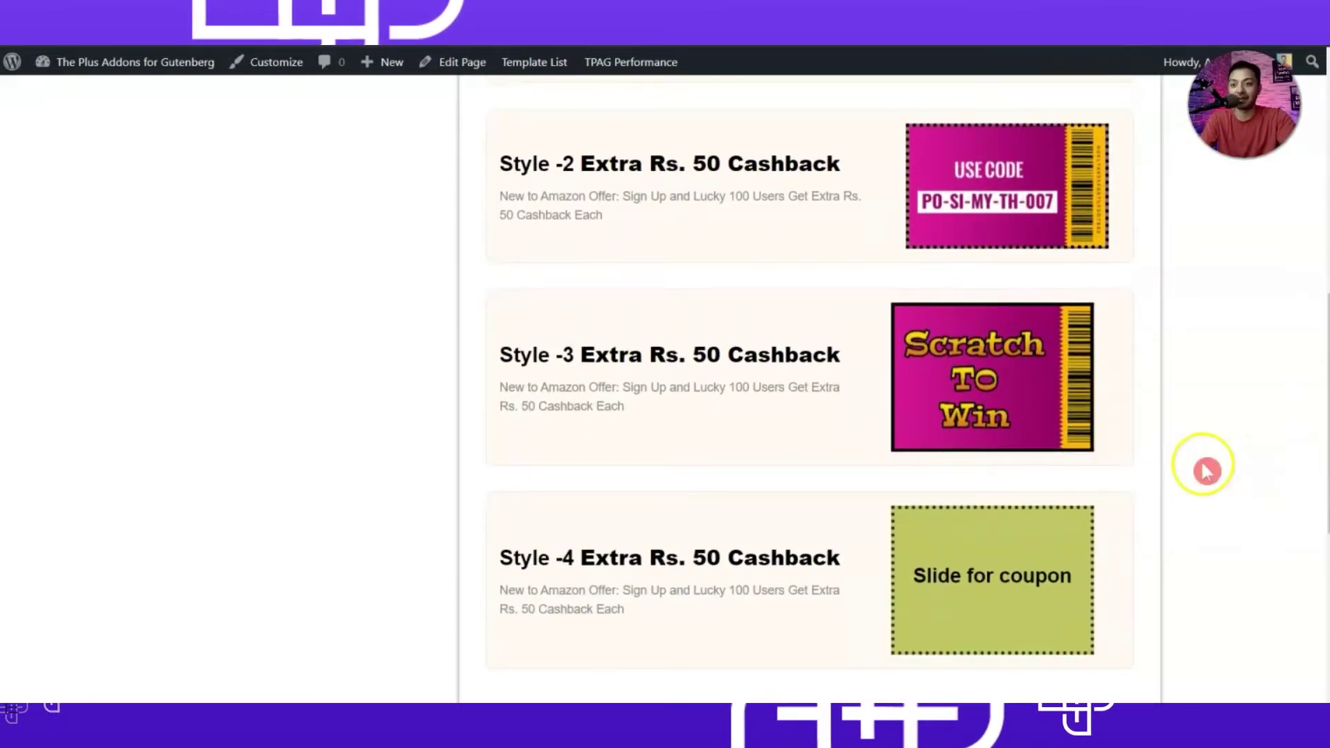
pyautogui.moveTo(908, 321)
pyautogui.mouseDown()
pyautogui.moveTo(1040, 316)
pyautogui.moveTo(870, 336)
pyautogui.moveTo(1045, 347)
pyautogui.moveTo(878, 407)
pyautogui.mouseUp()
pyautogui.moveTo(1009, 432); pyautogui.dragTo(1122, 348)
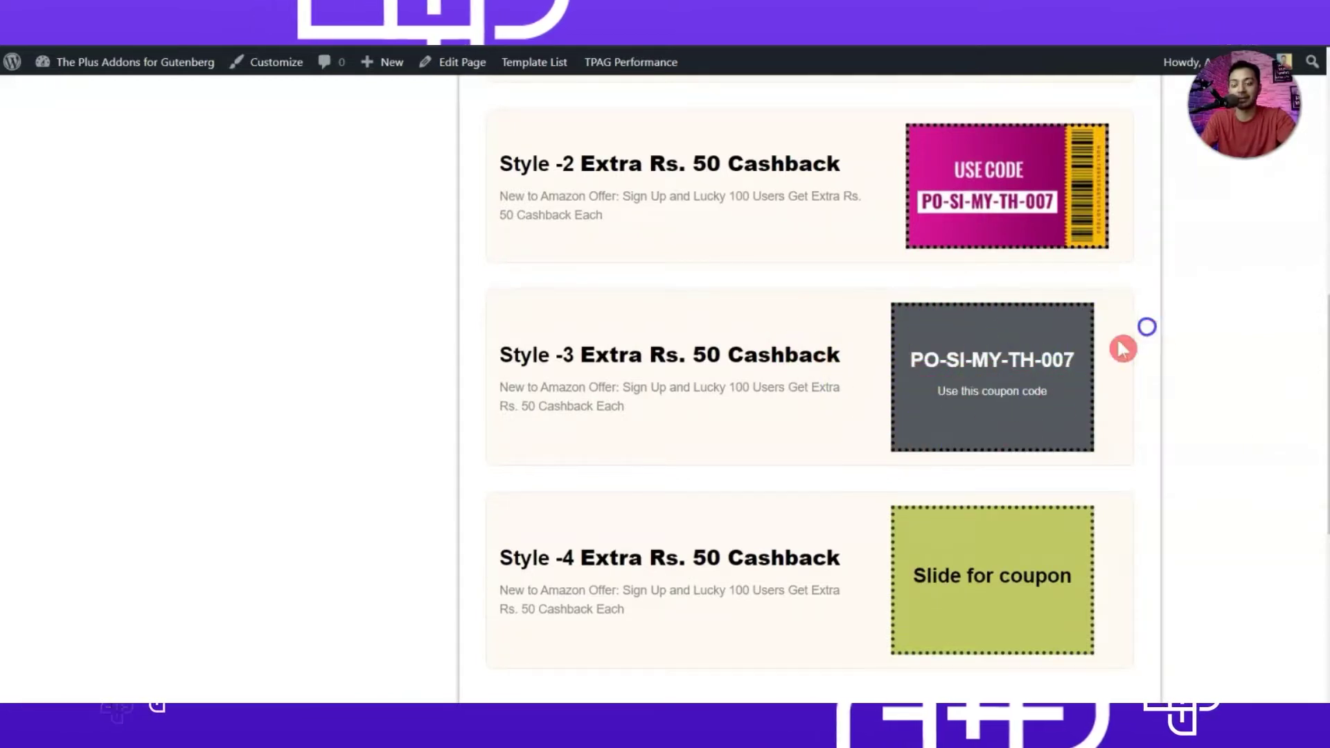
pyautogui.click(1217, 383)
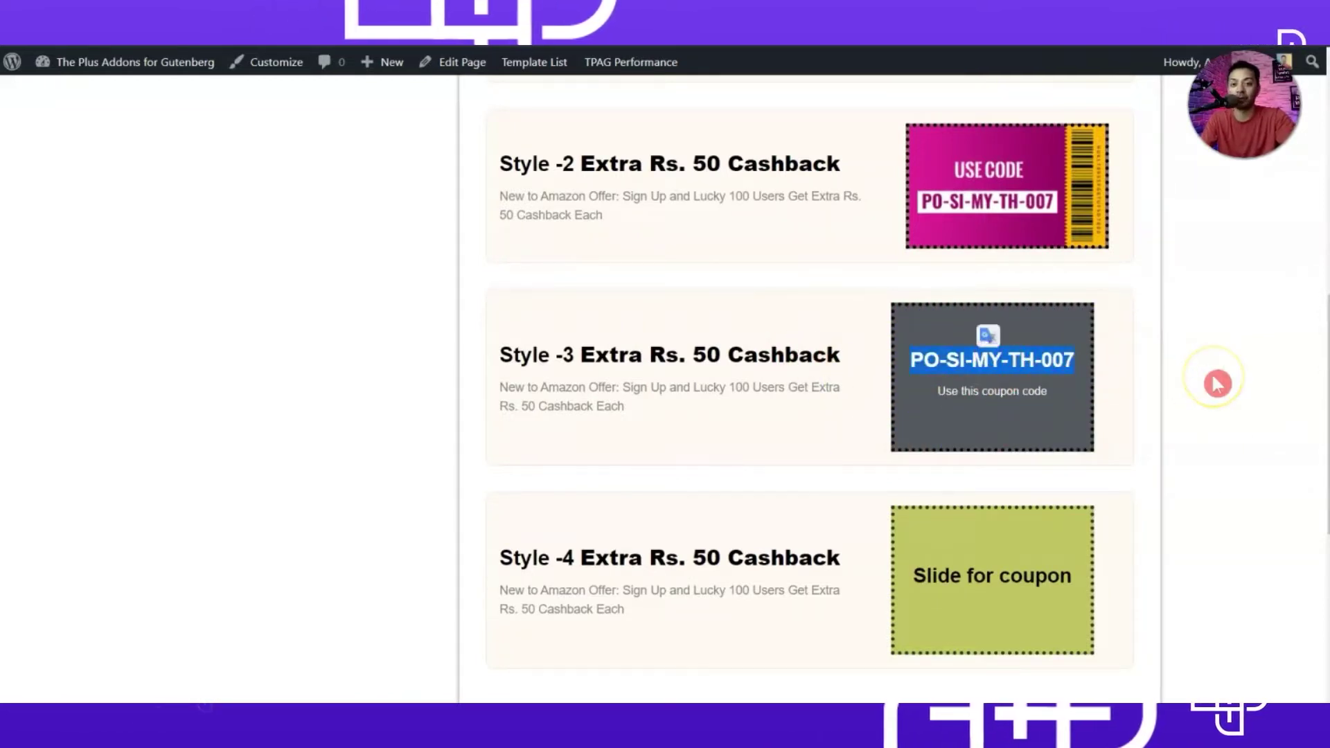
# Step: Slide the Style-4 coupon cover aside to reveal its contents
pyautogui.scroll(-3, 1217, 383)
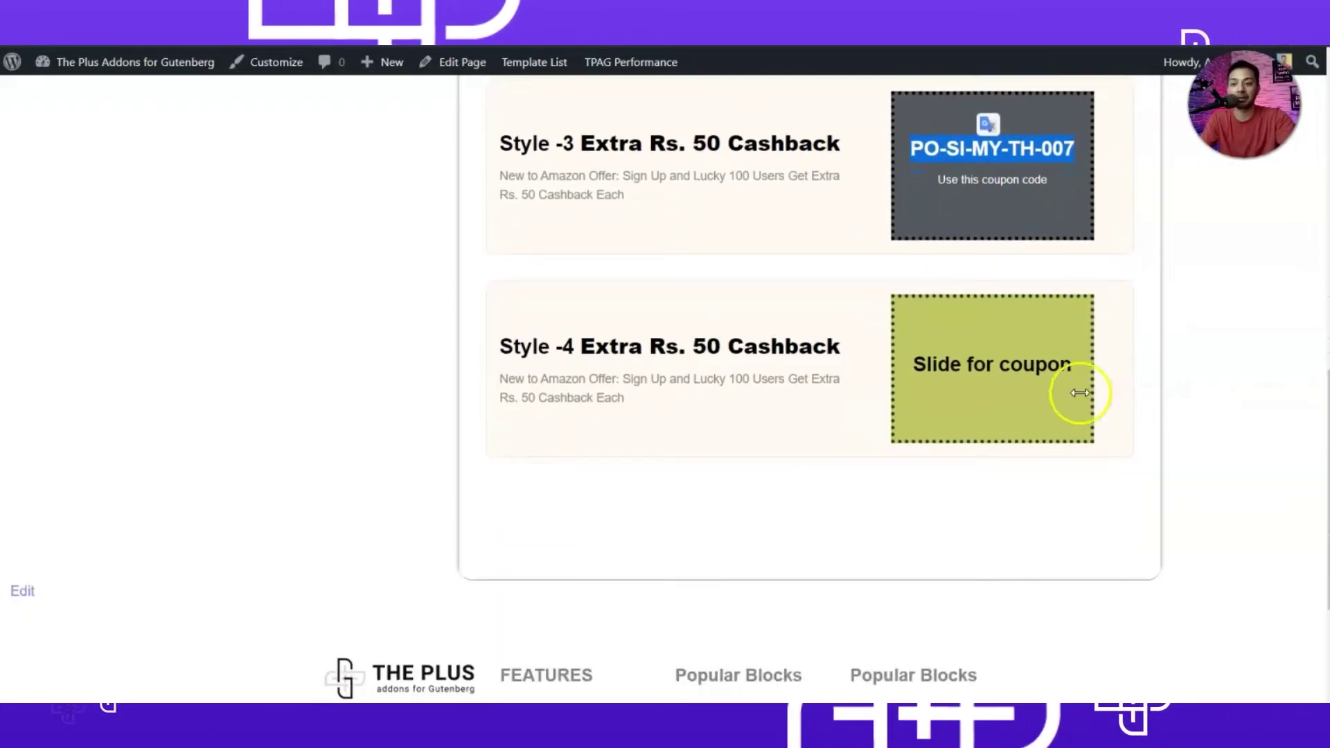
pyautogui.moveTo(1058, 396); pyautogui.dragTo(808, 407)
pyautogui.click(1051, 414)
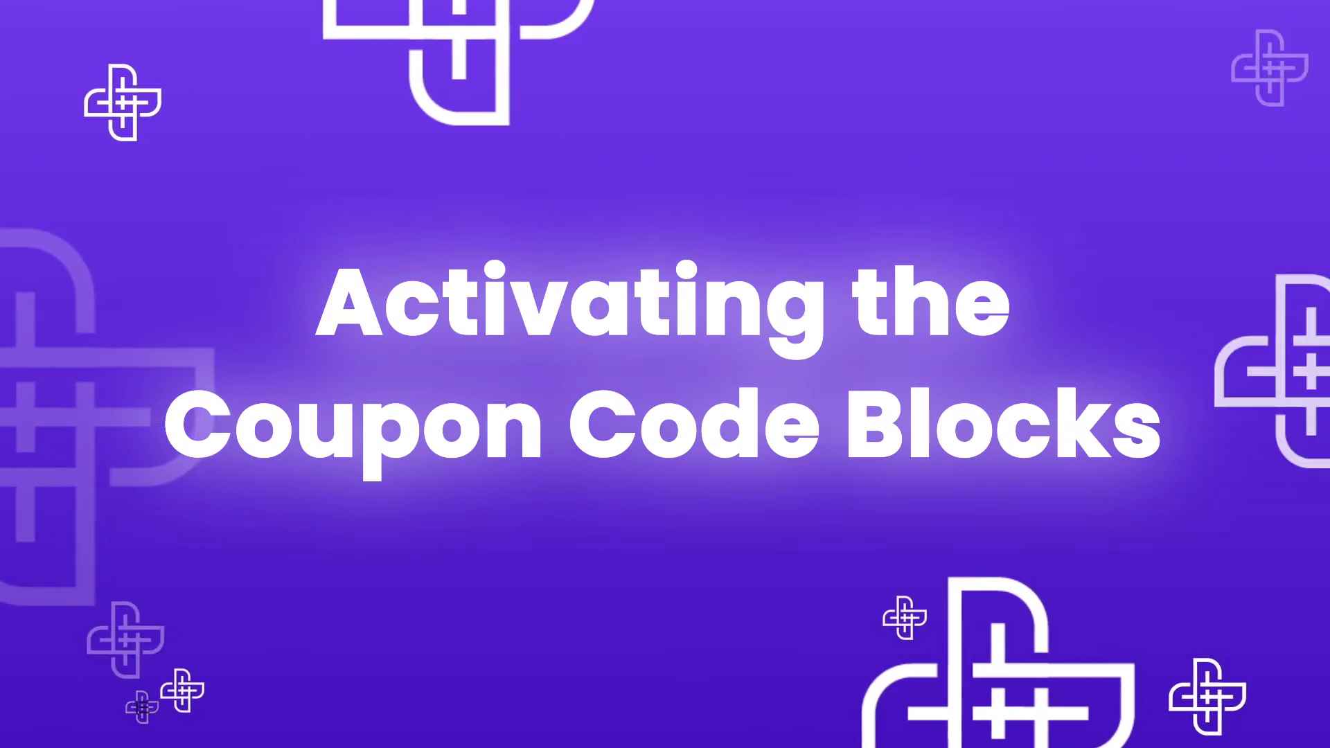
# Step: Find the Coupon Code block among the Plus Blocks in The Plus Settings, toggle its switch and save the settings
pyautogui.click(245, 398)
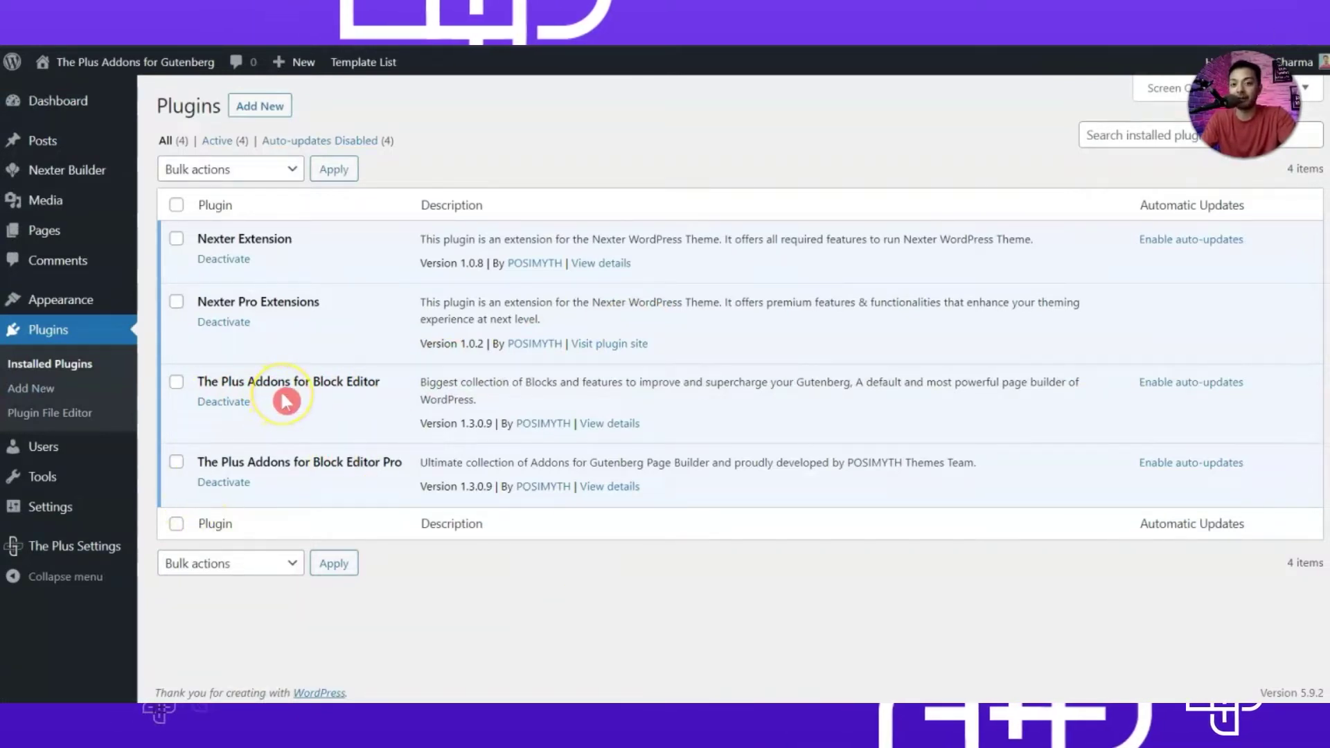
pyautogui.moveTo(78, 558)
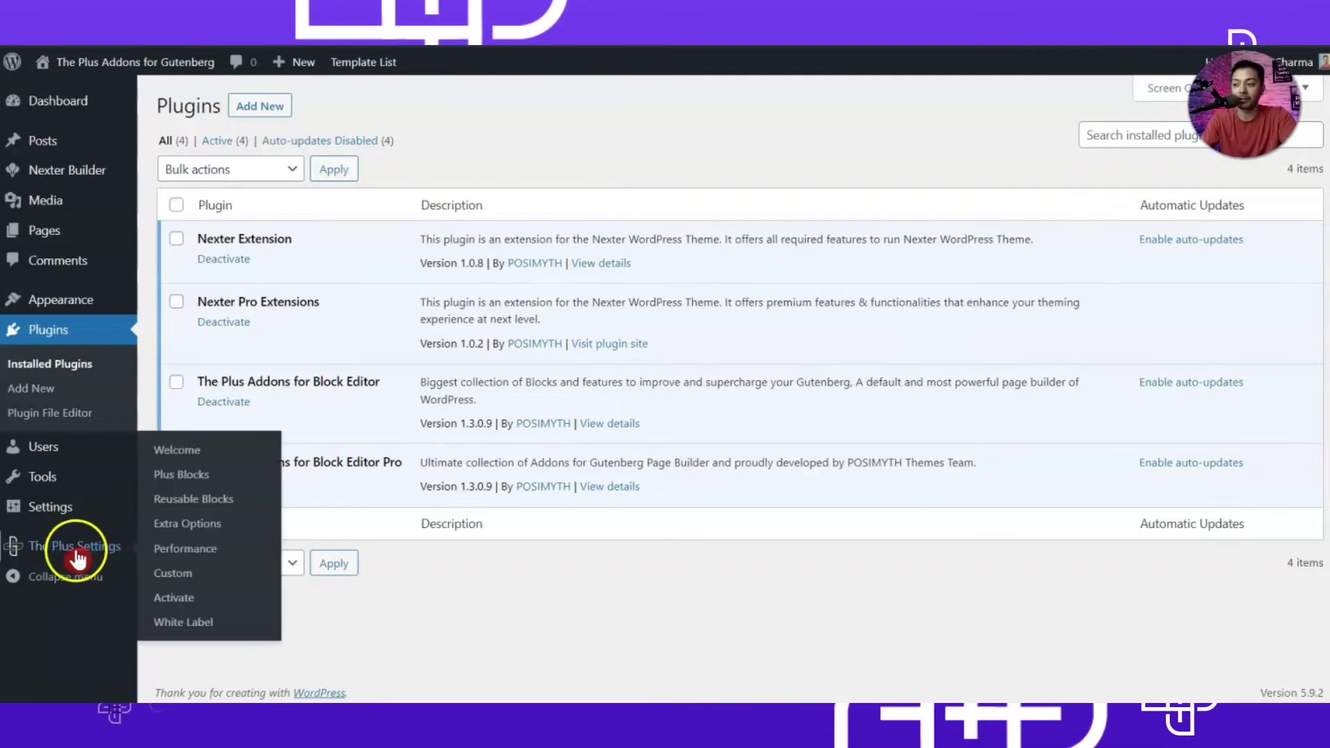
pyautogui.click(42, 560)
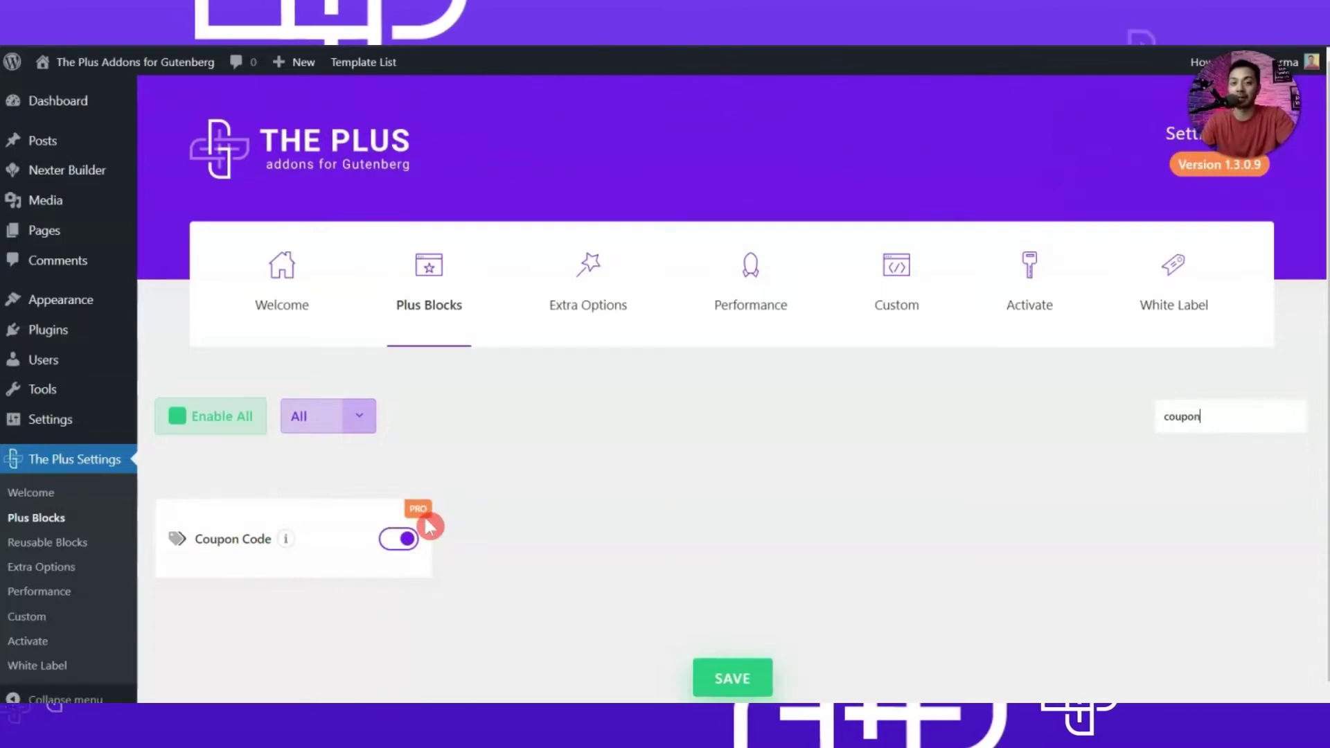
pyautogui.click(401, 539)
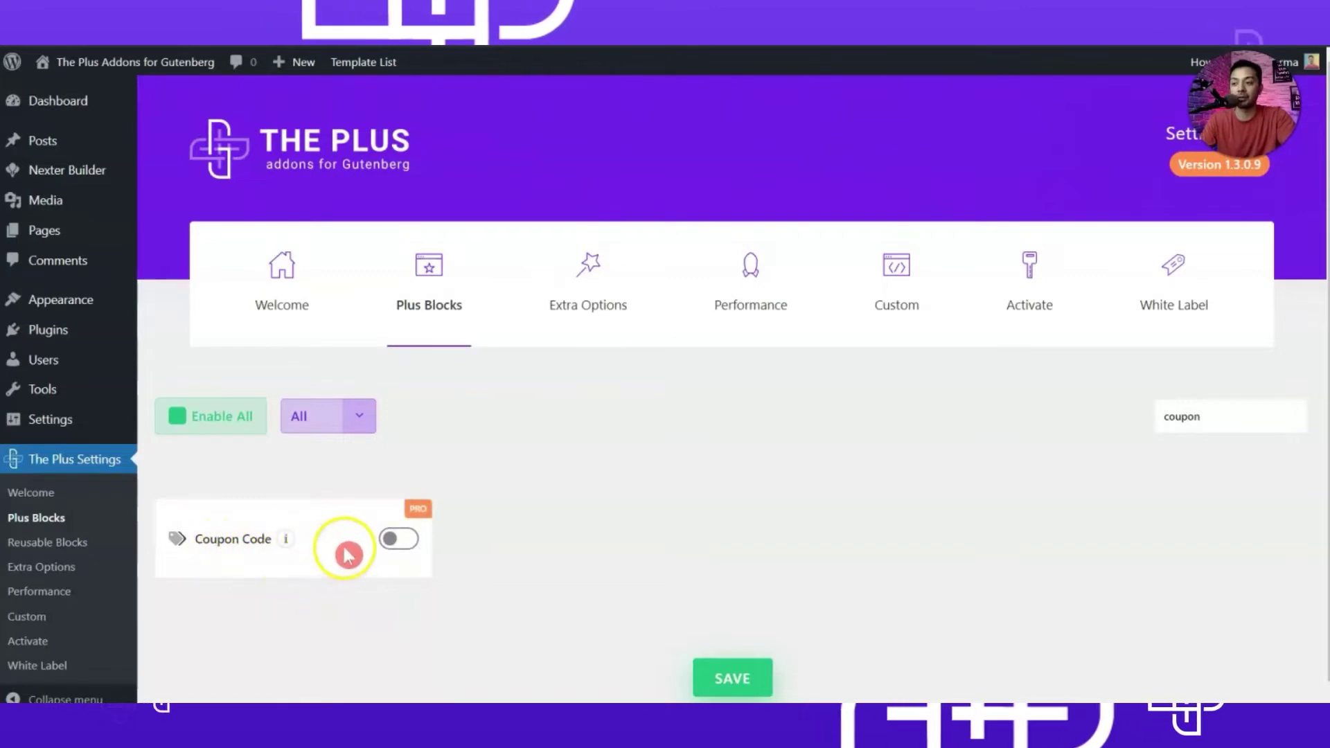
pyautogui.click(723, 677)
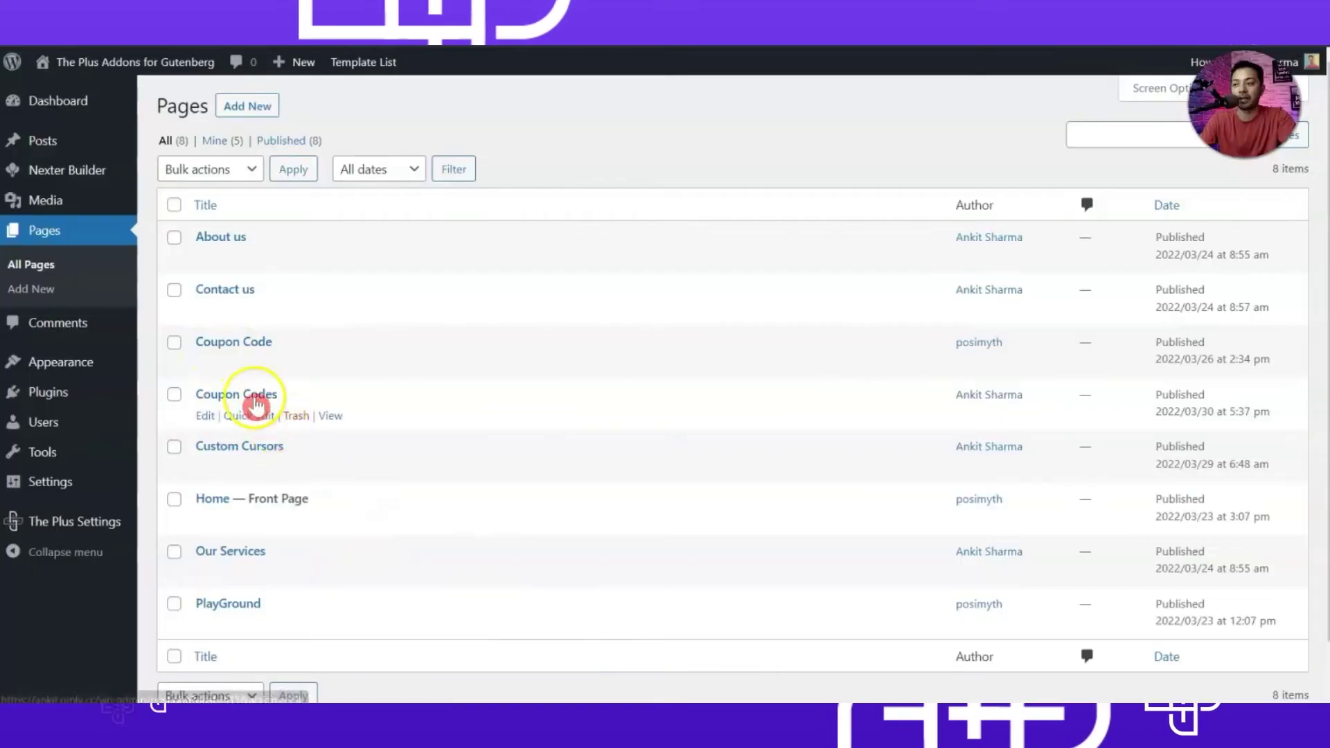
# Step: Open the existing Coupon Codes page for editing
pyautogui.click(244, 403)
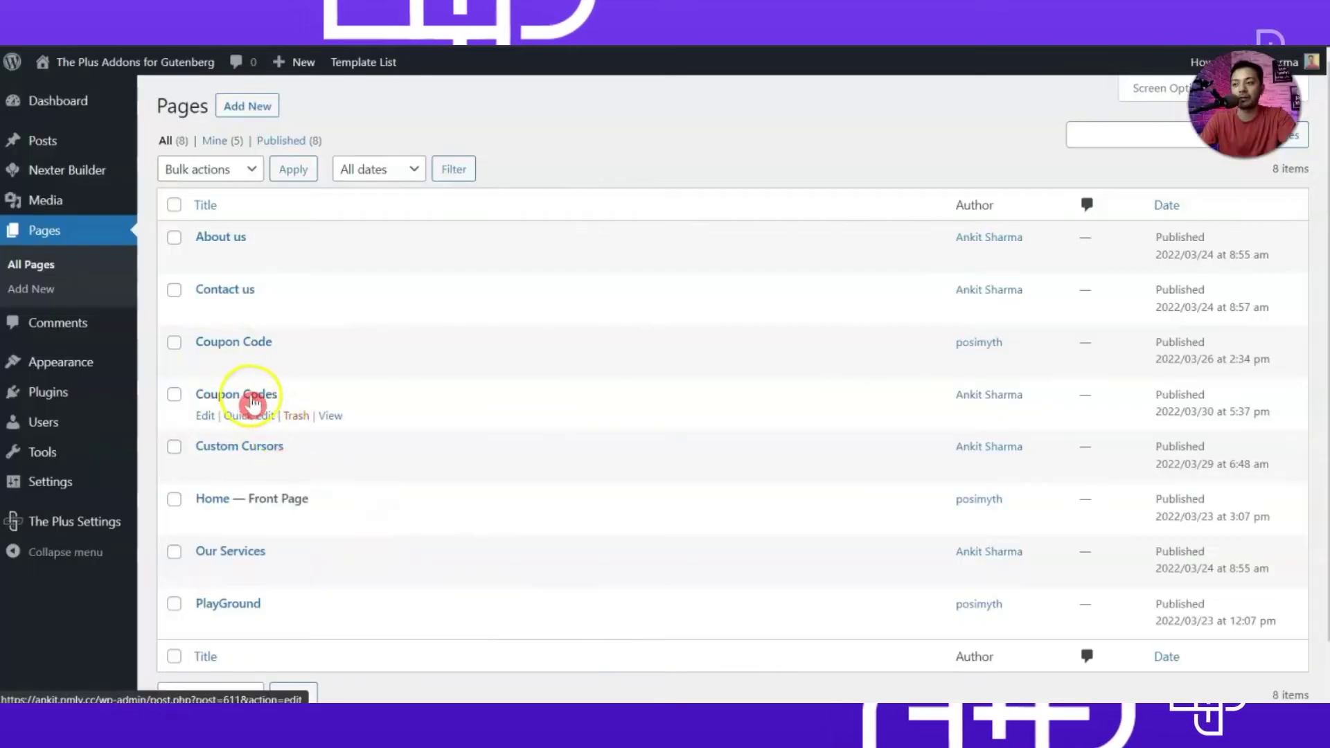
pyautogui.click(206, 419)
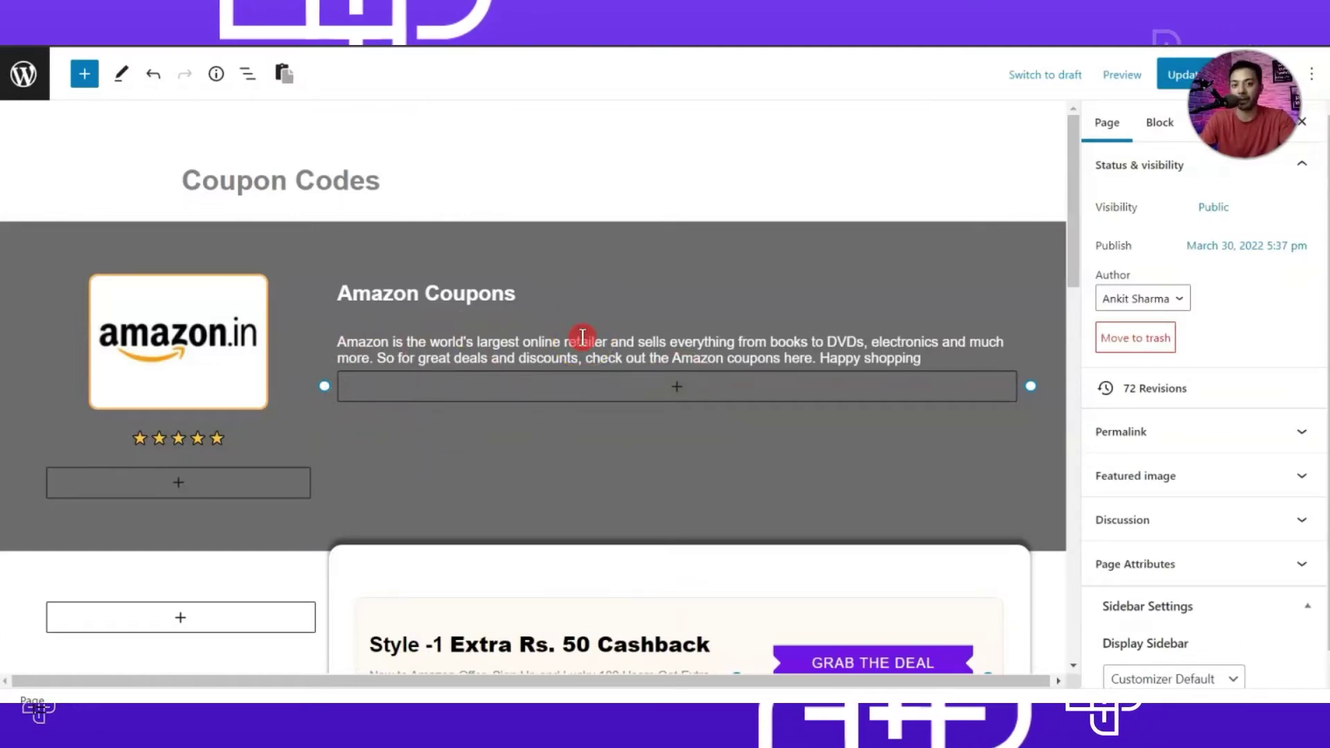
# Step: Examine the coupon layouts on the Coupon Codes page and the block settings of the Style-1 coupon
pyautogui.scroll(-3, 575, 353)
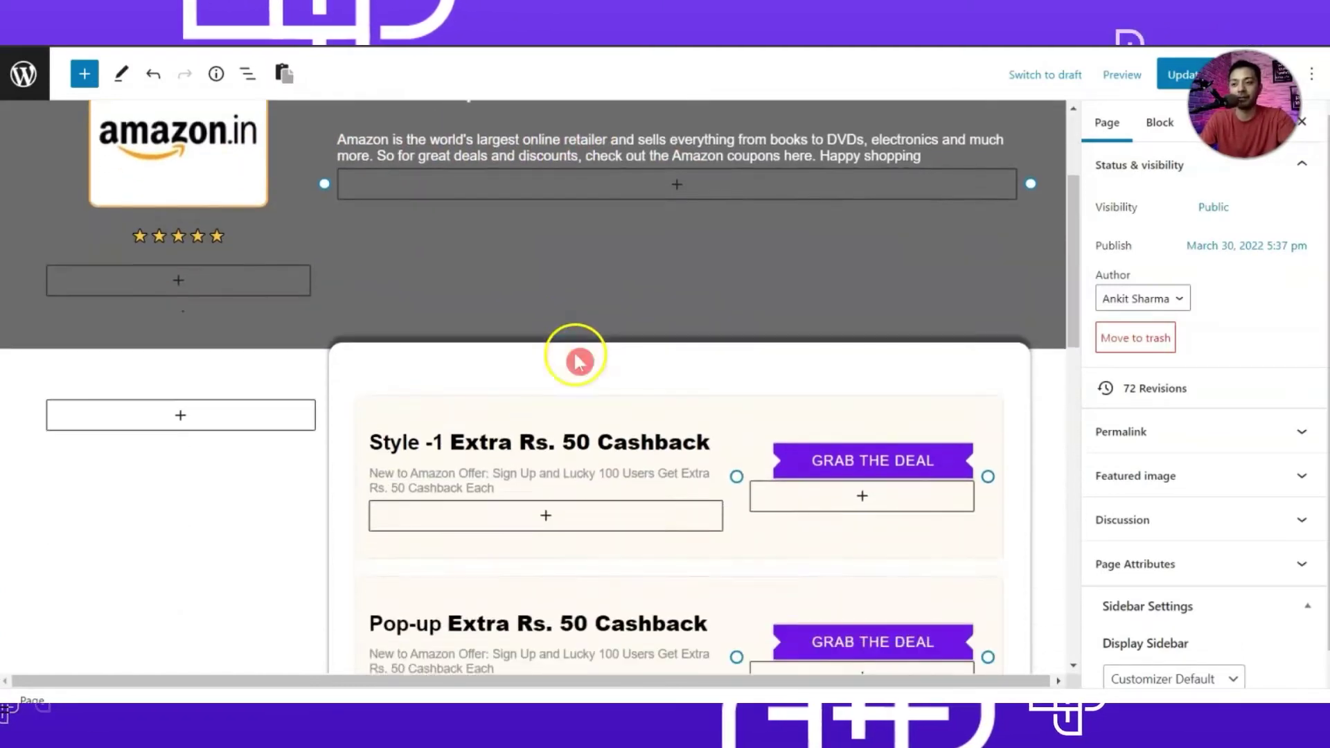
pyautogui.scroll(-6, 796, 382)
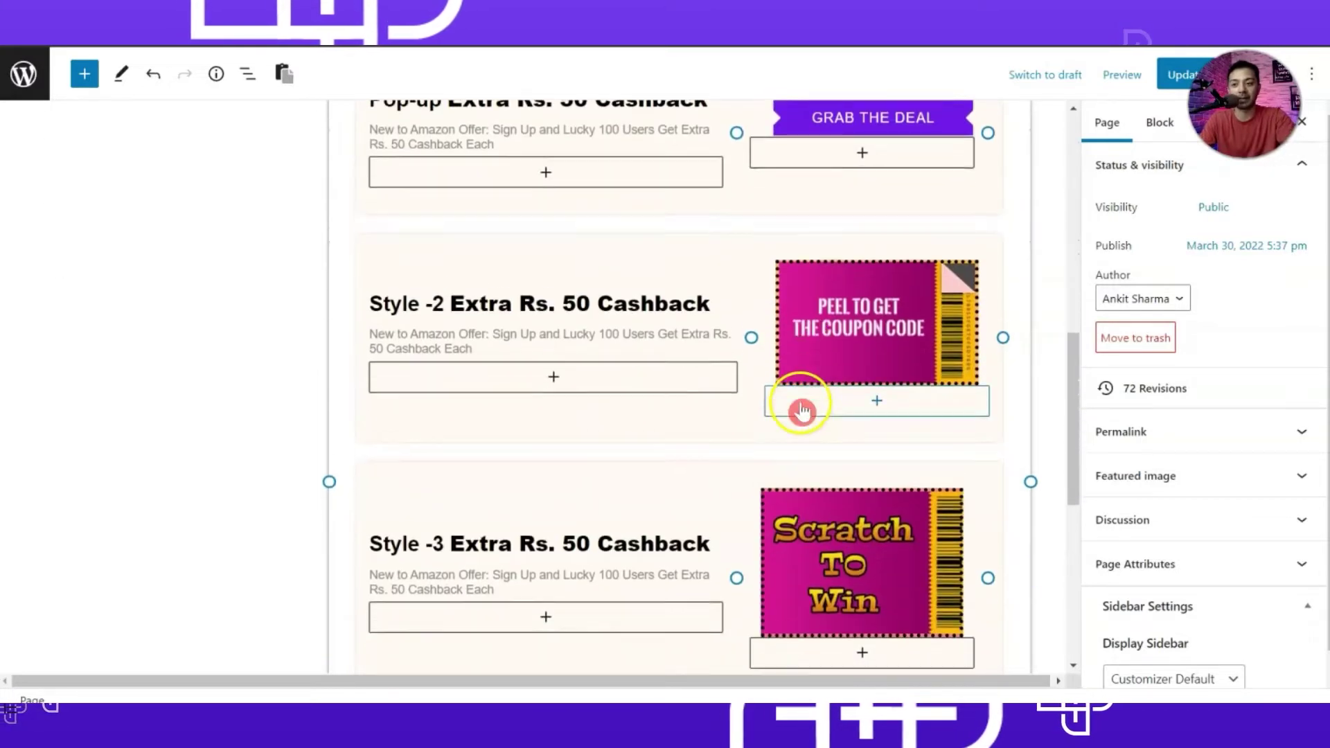
pyautogui.scroll(-4, 801, 415)
pyautogui.scroll(13, 801, 445)
pyautogui.scroll(-4, 757, 439)
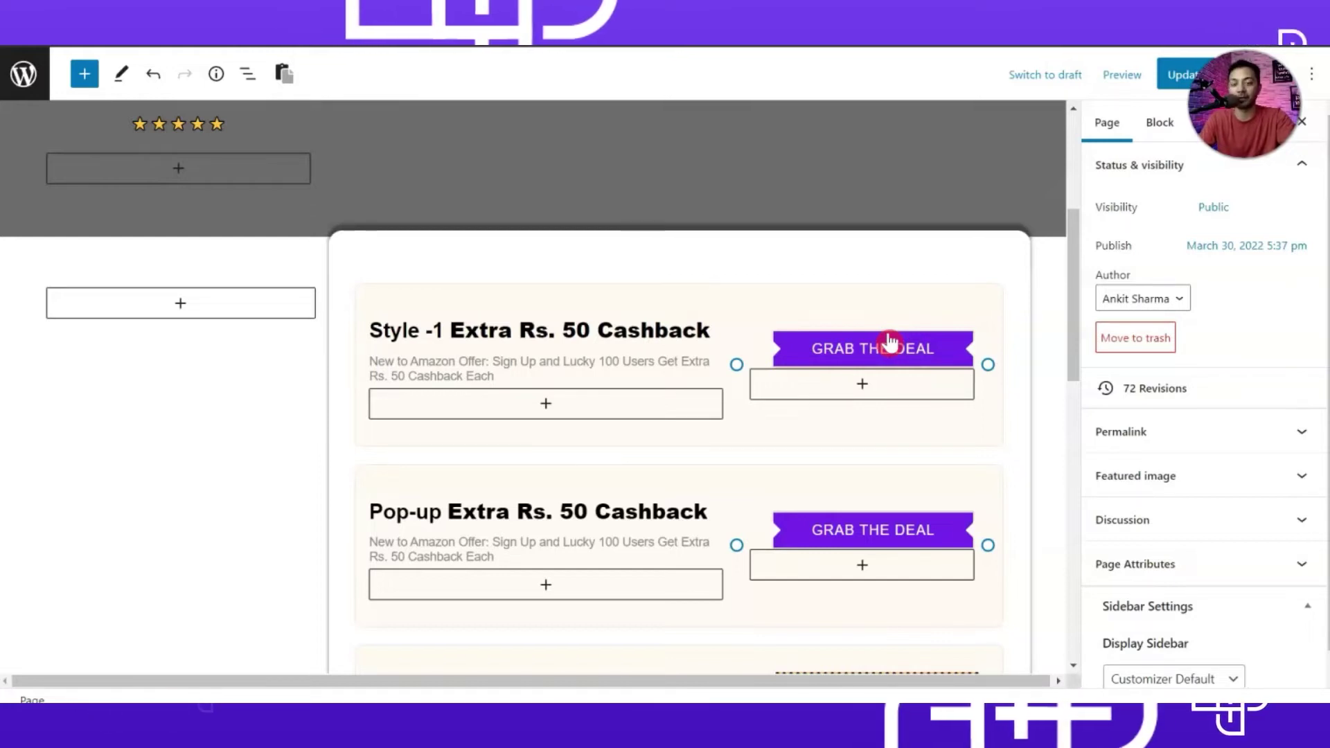
pyautogui.click(891, 342)
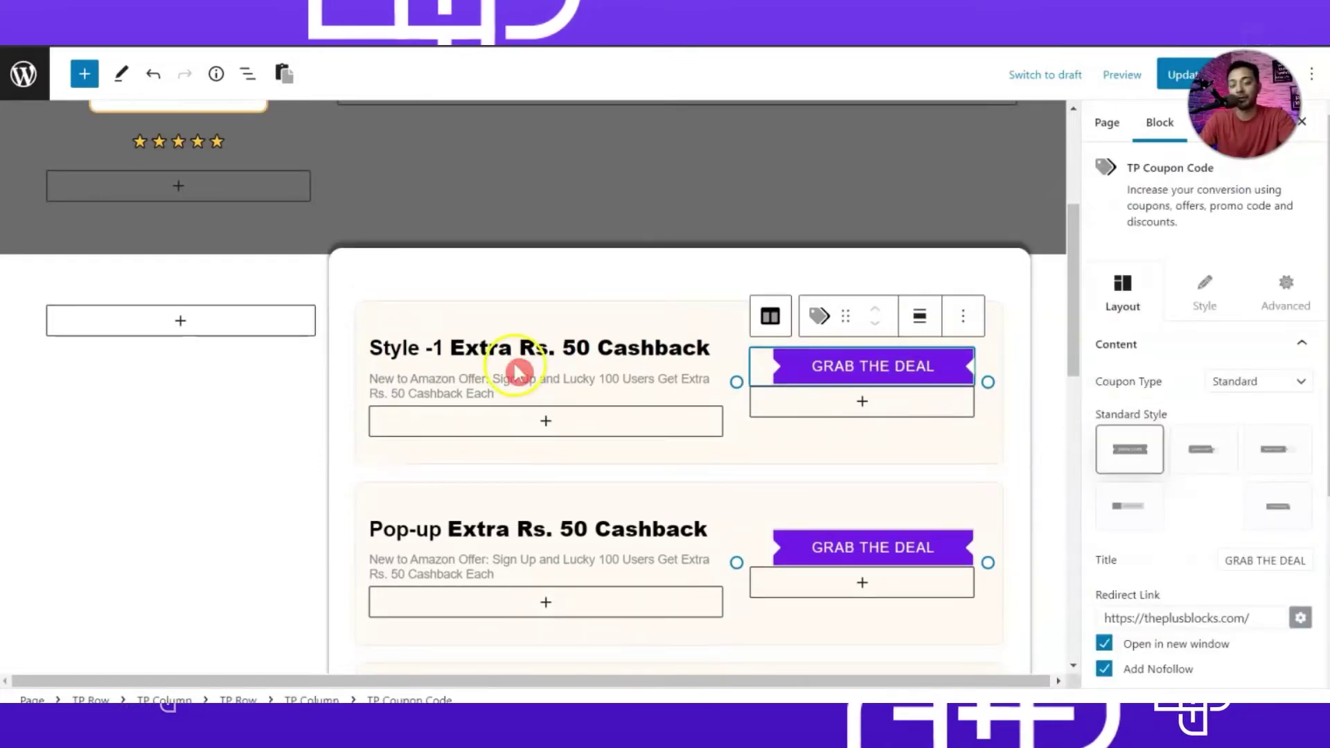
pyautogui.scroll(-7, 942, 388)
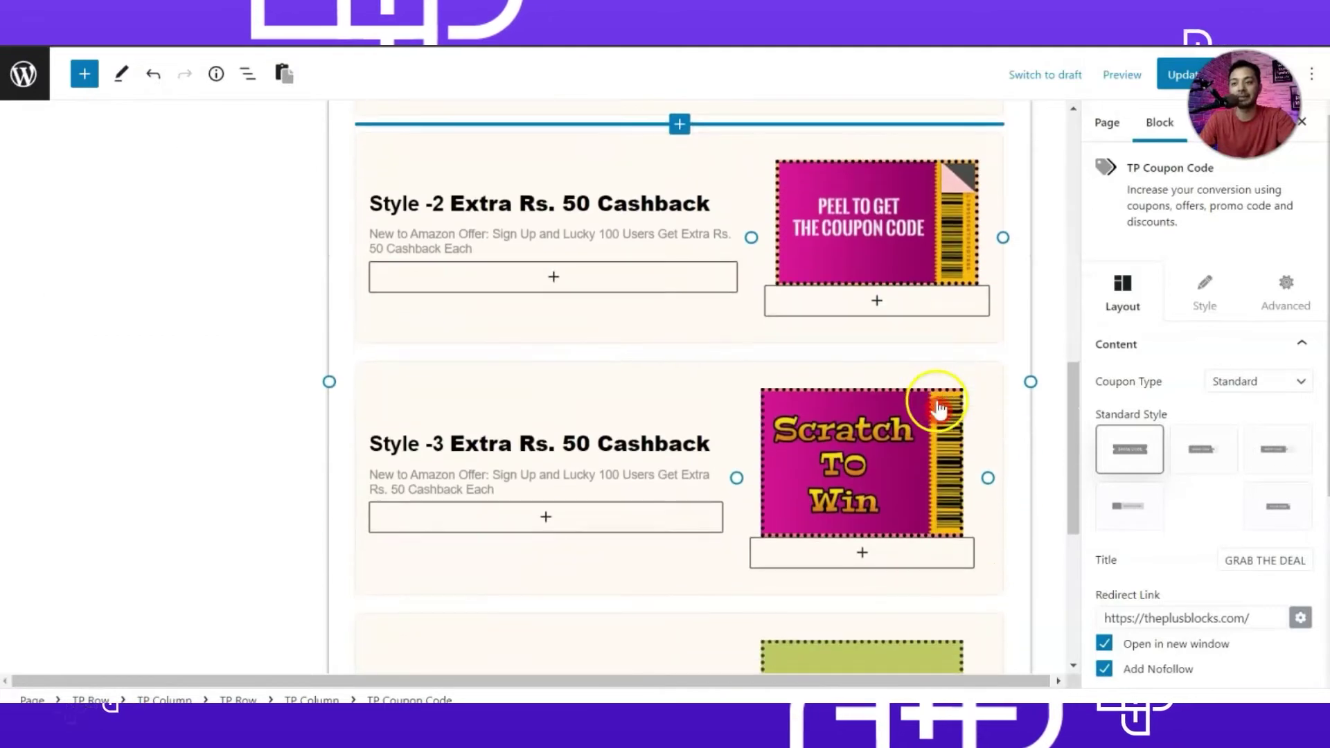
pyautogui.scroll(-3, 935, 408)
pyautogui.scroll(8, 927, 415)
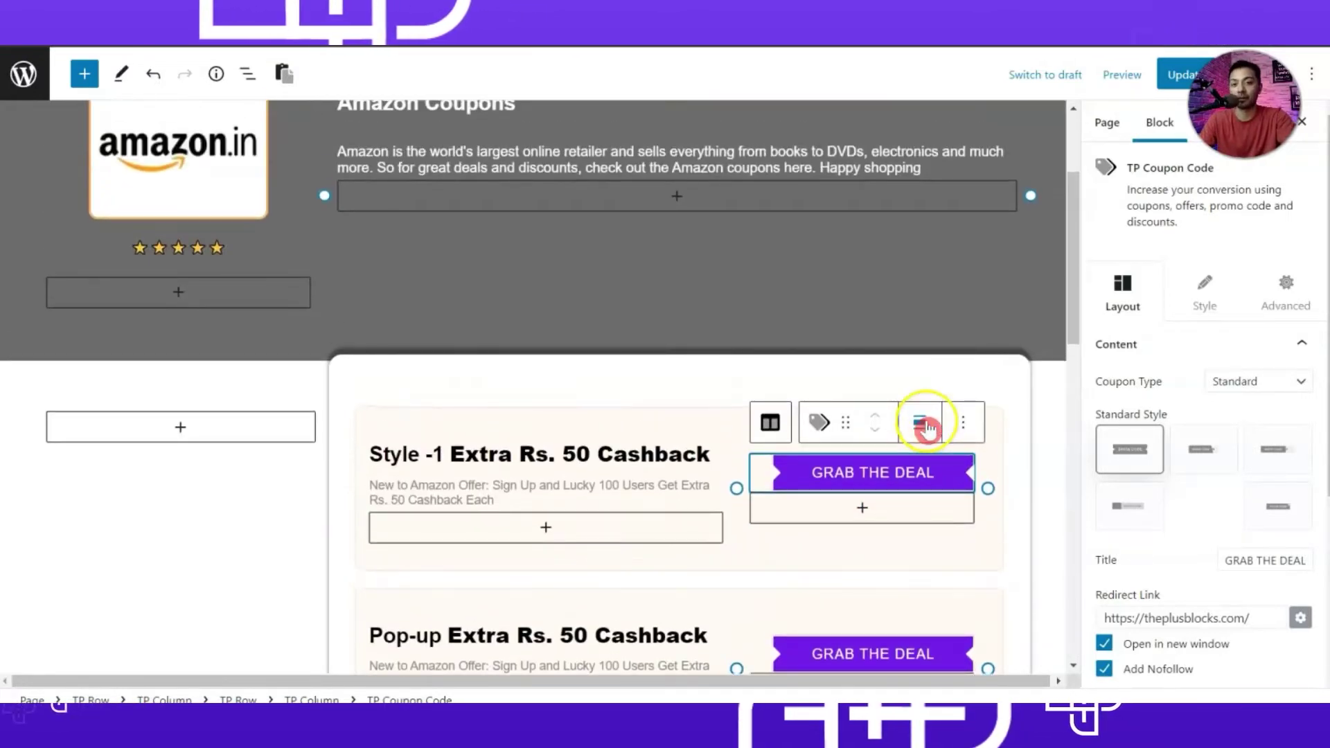
# Step: Search for "coupon" and insert a TP Coupon Code block in the empty column beside the coupon list, keeping it selected
pyautogui.click(180, 427)
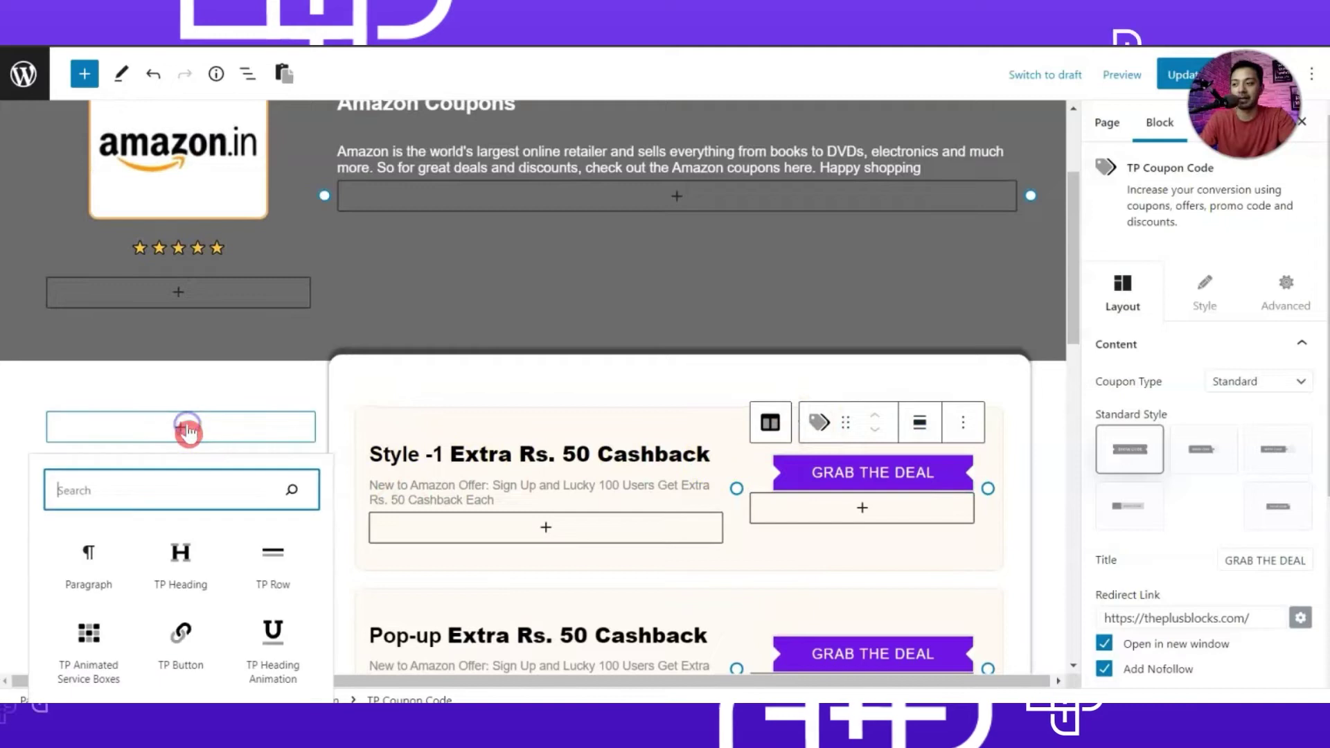
pyautogui.click(214, 491)
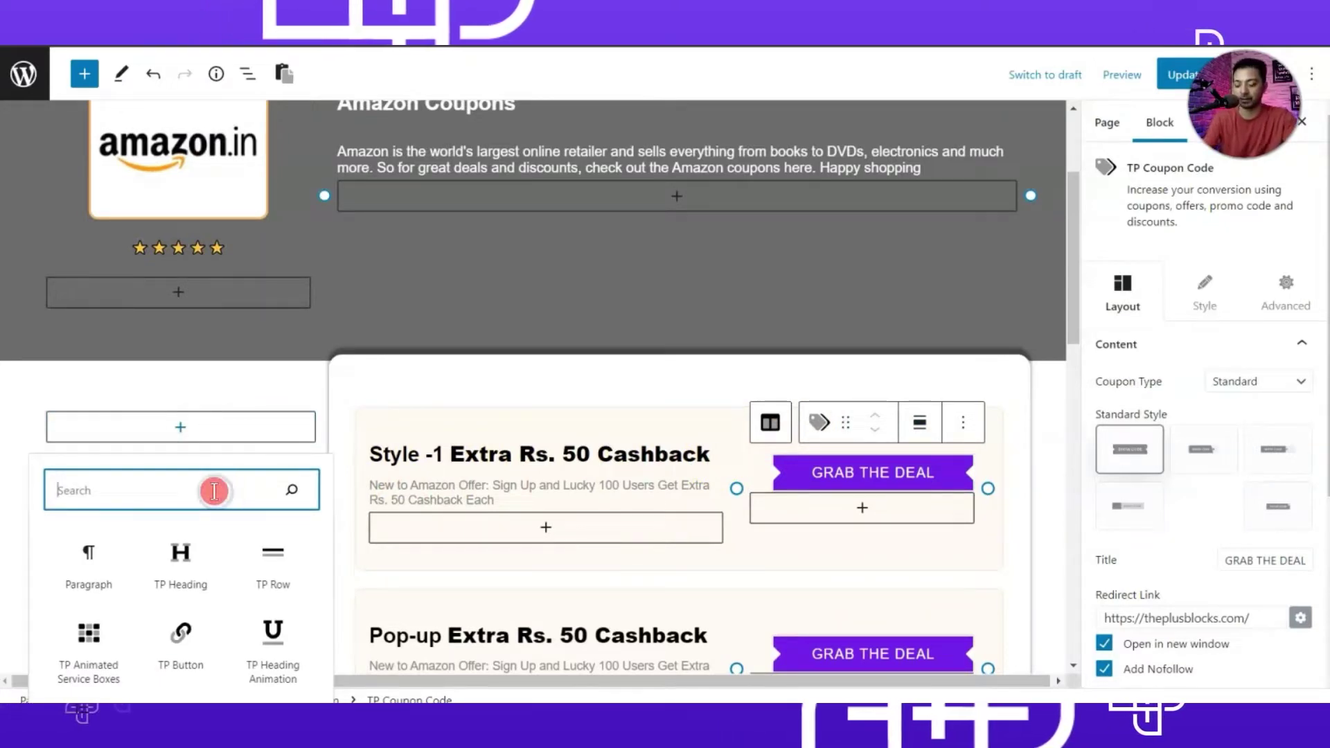
pyautogui.write('coupon')
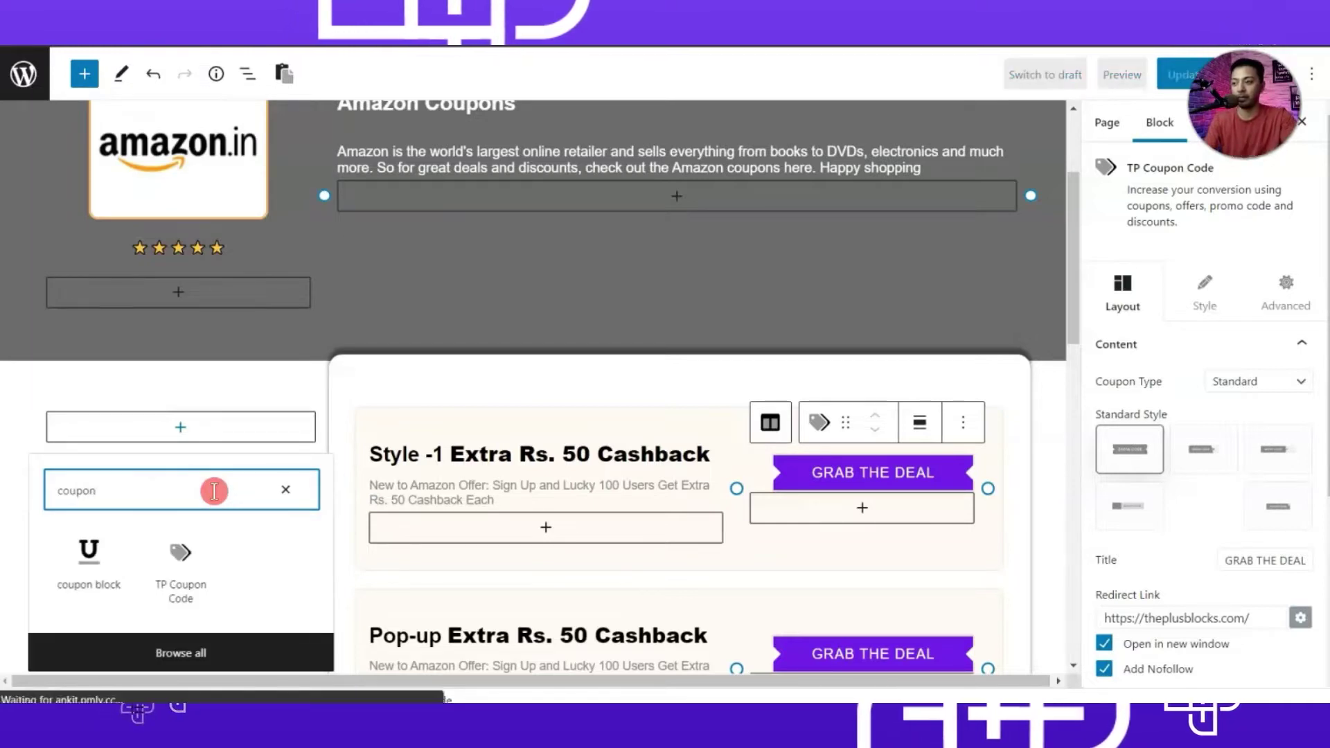
pyautogui.click(178, 561)
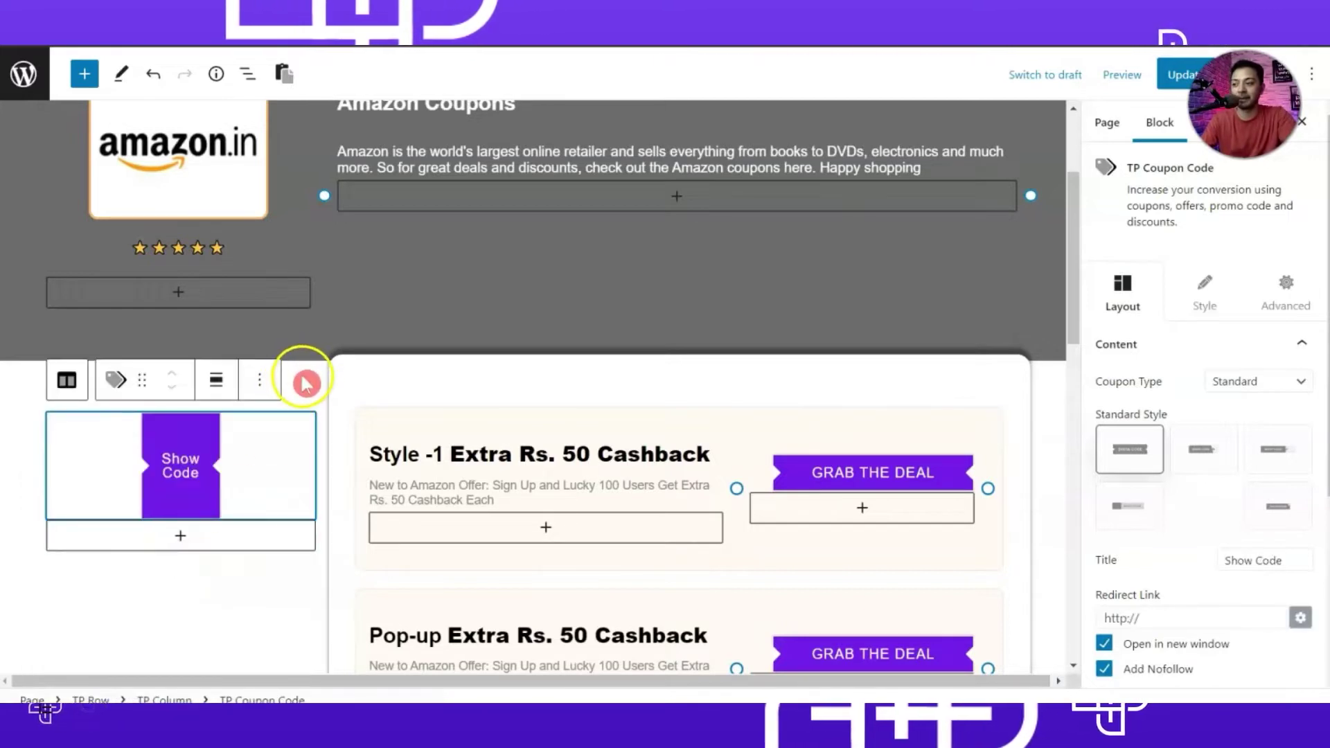
pyautogui.click(189, 512)
pyautogui.click(201, 476)
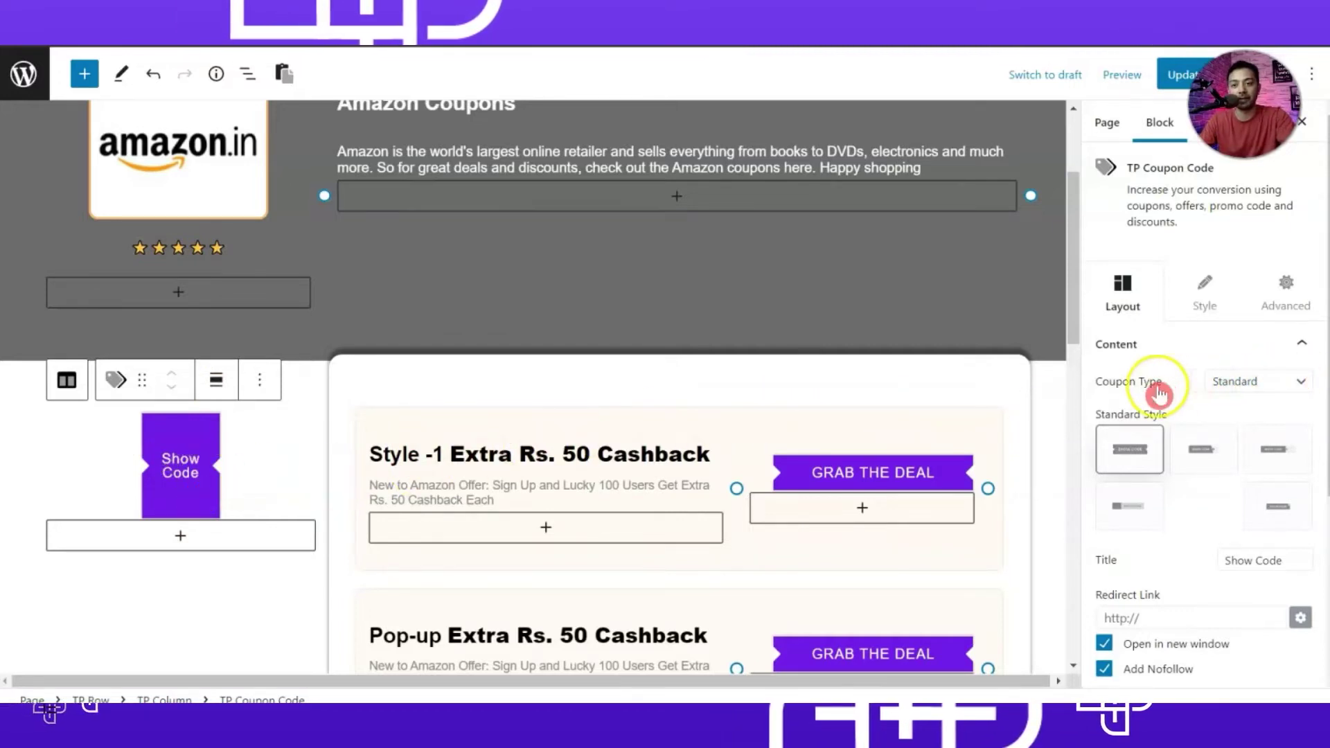
# Step: View the Coupon Type options available for the new coupon block
pyautogui.click(1250, 374)
pyautogui.click(1146, 377)
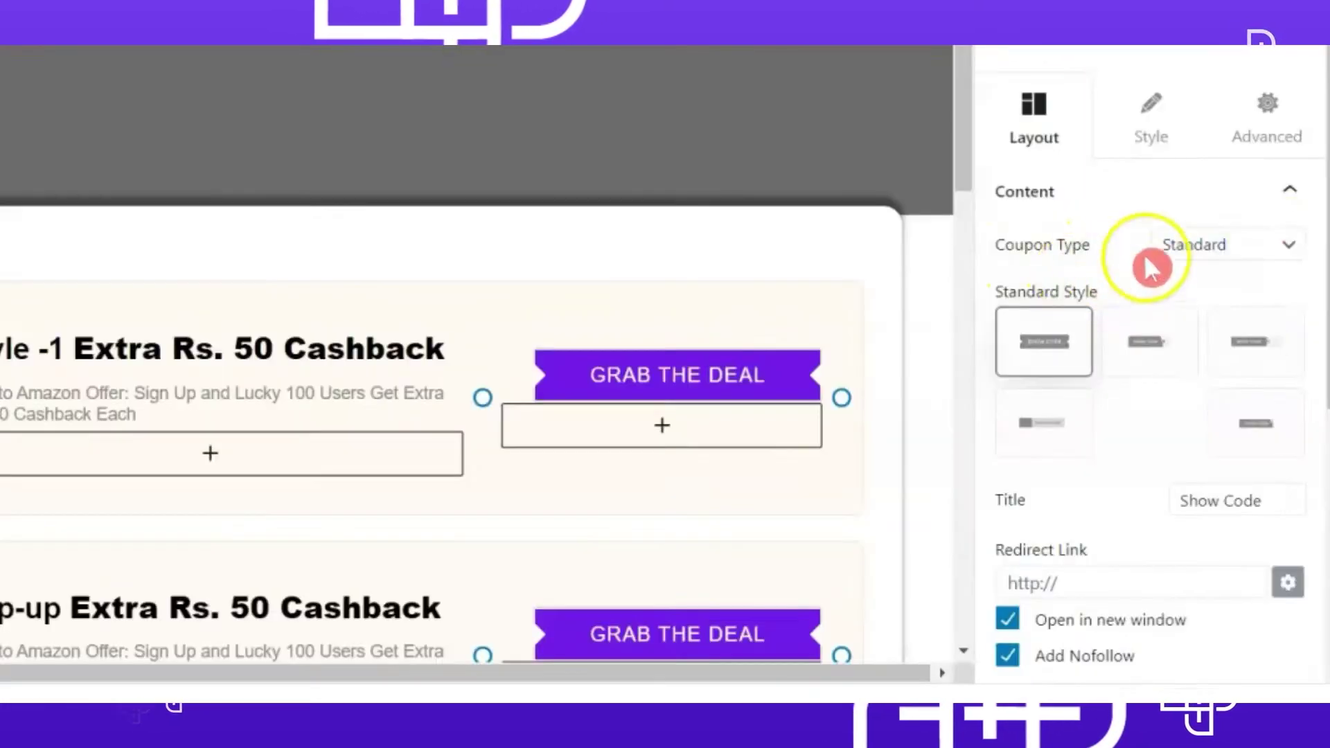
pyautogui.click(1288, 252)
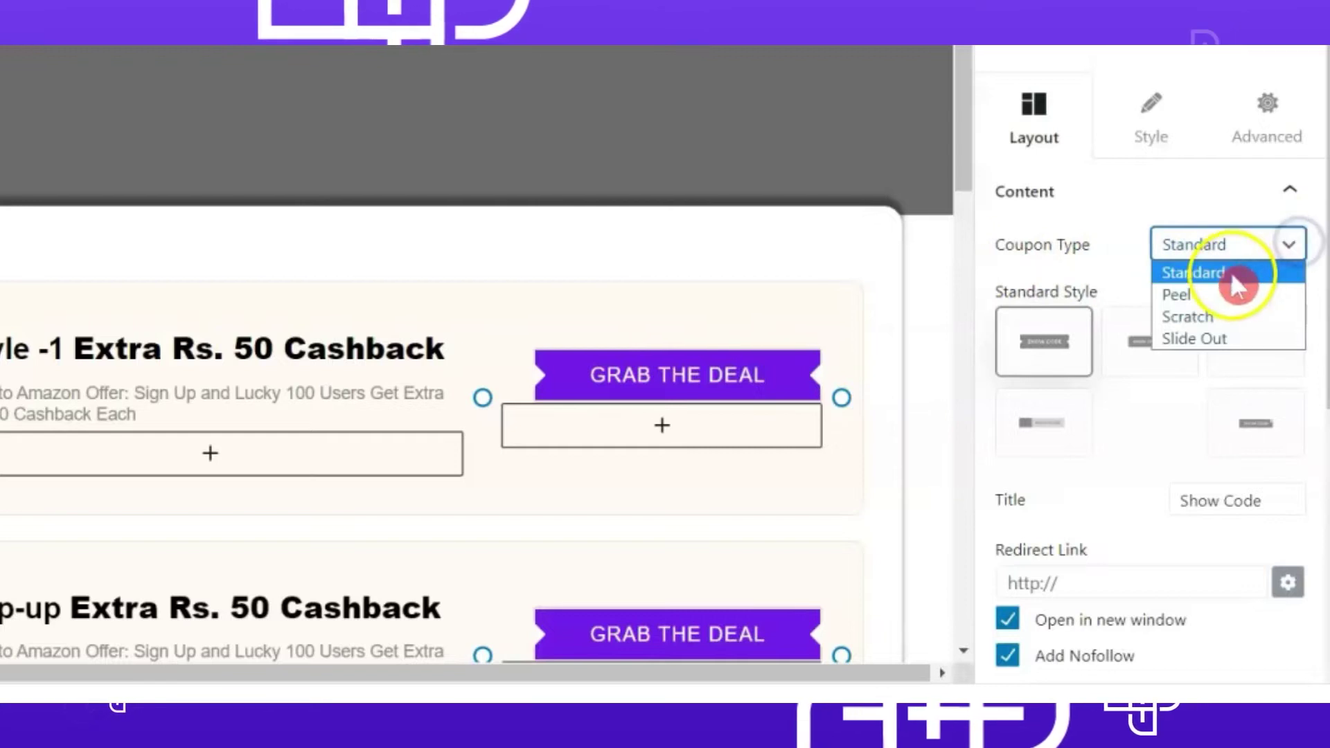
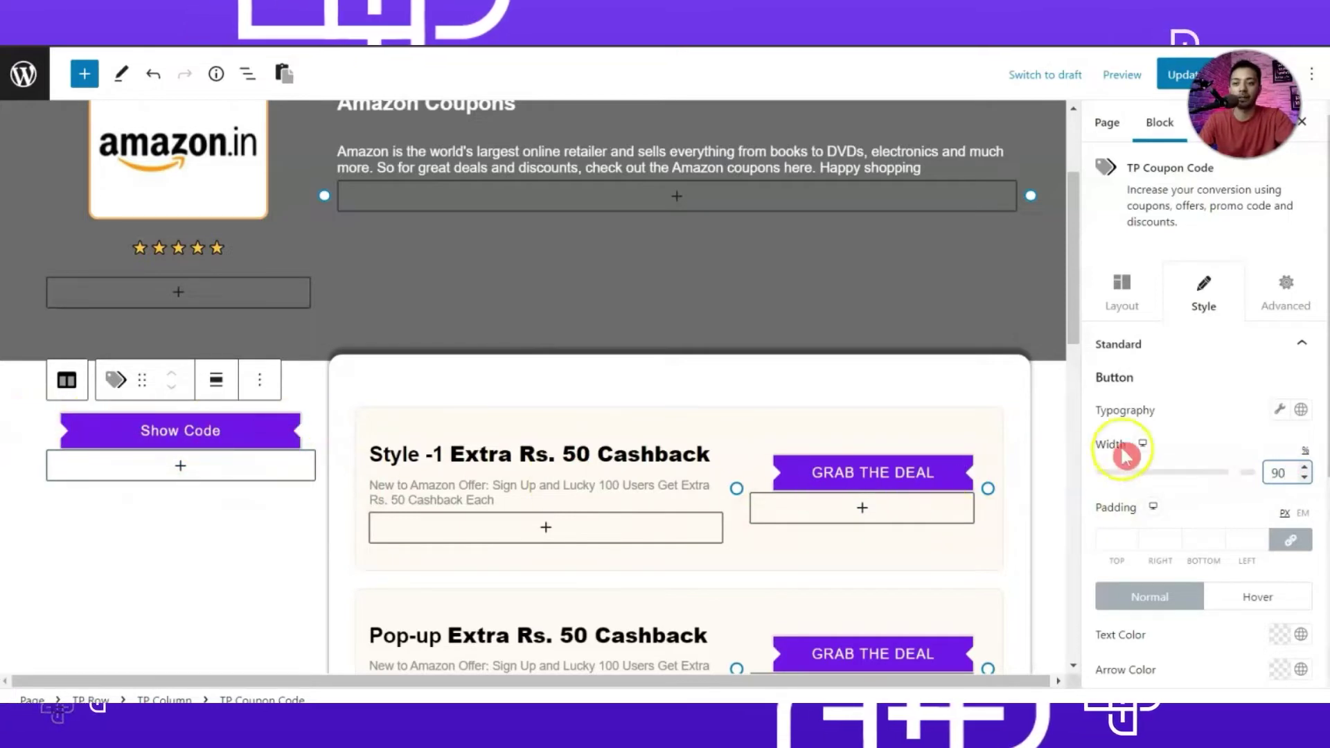
# Step: Try the other Standard Style presets on the new coupon block and apply Style 2
pyautogui.click(1125, 306)
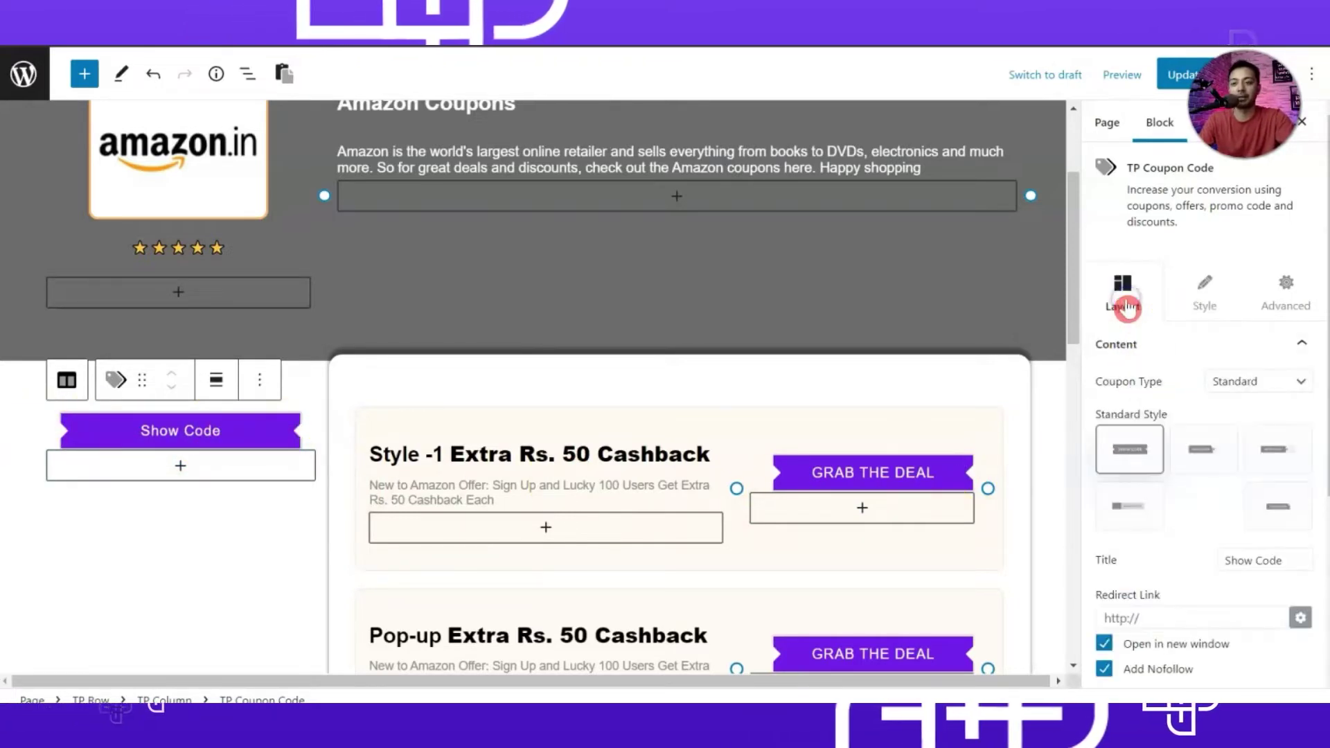
pyautogui.click(1210, 451)
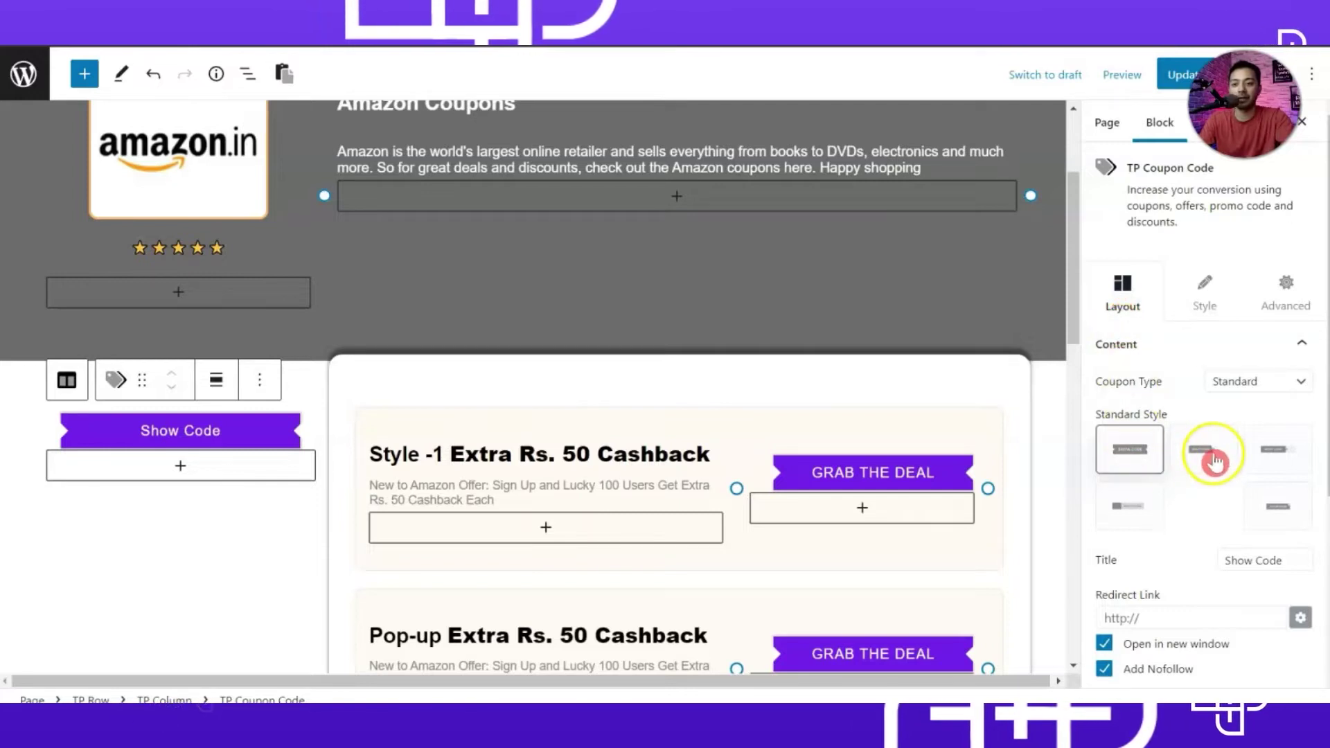
pyautogui.click(1267, 448)
pyautogui.click(1131, 497)
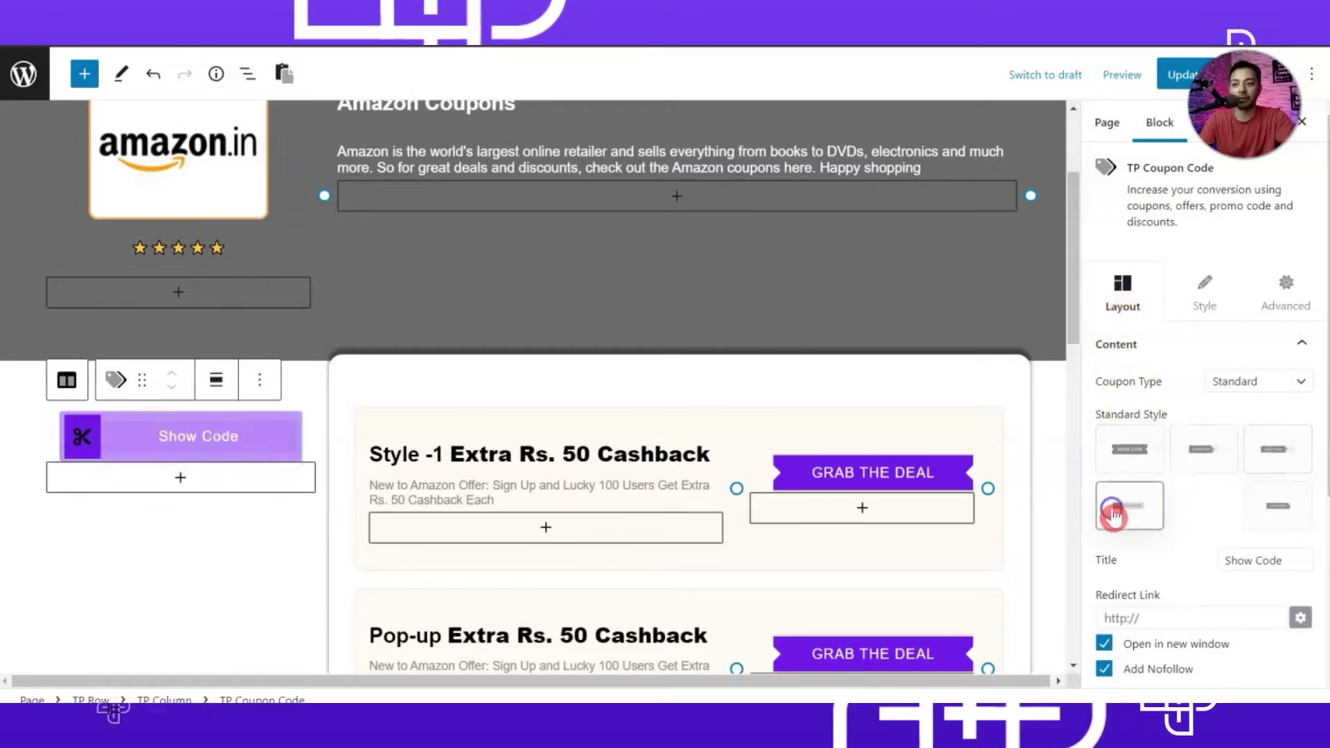
pyautogui.click(1196, 513)
pyautogui.click(1193, 457)
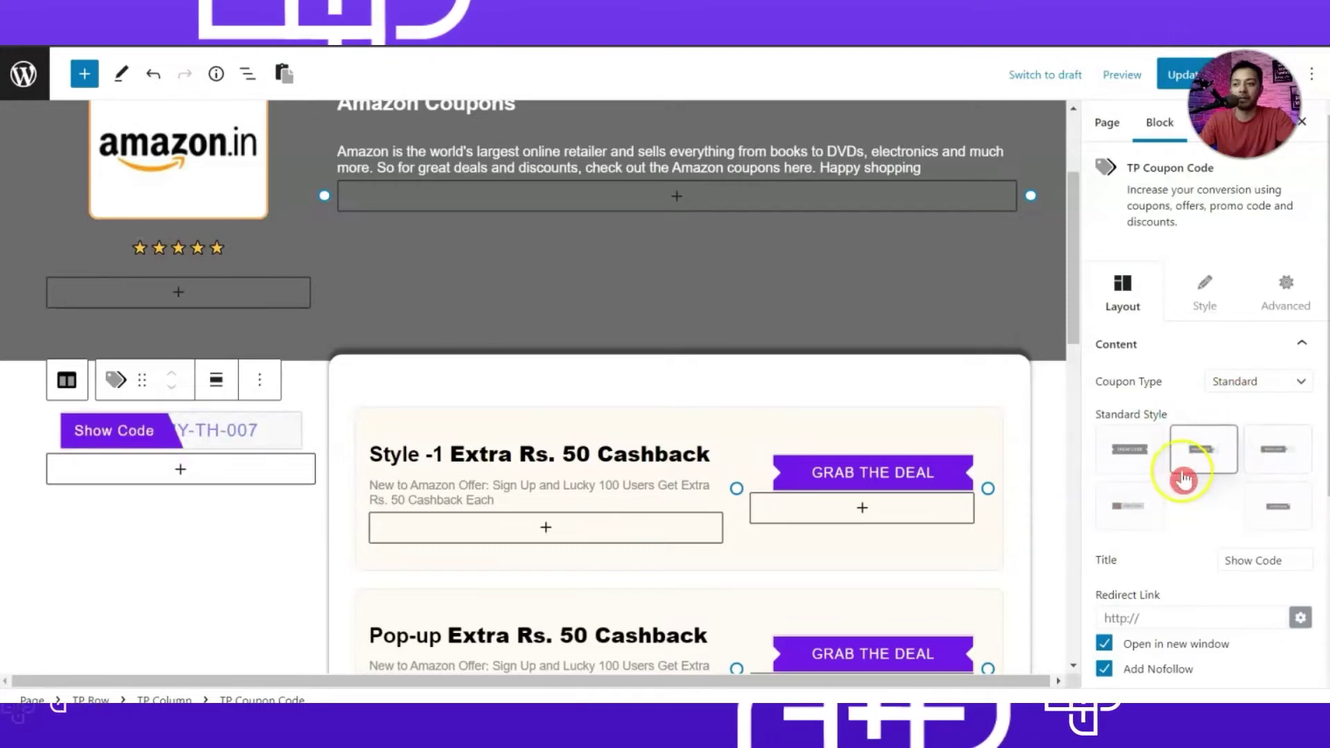
pyautogui.click(186, 443)
pyautogui.click(275, 451)
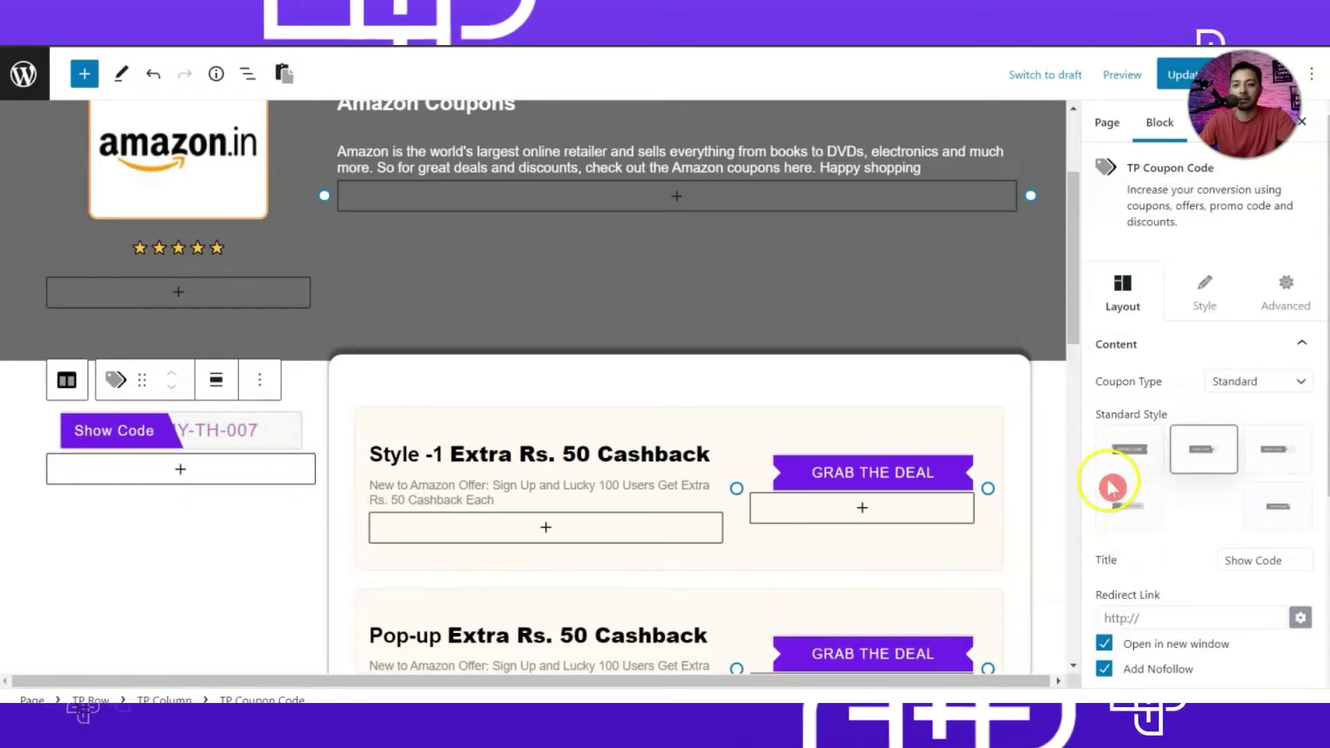
pyautogui.click(1222, 431)
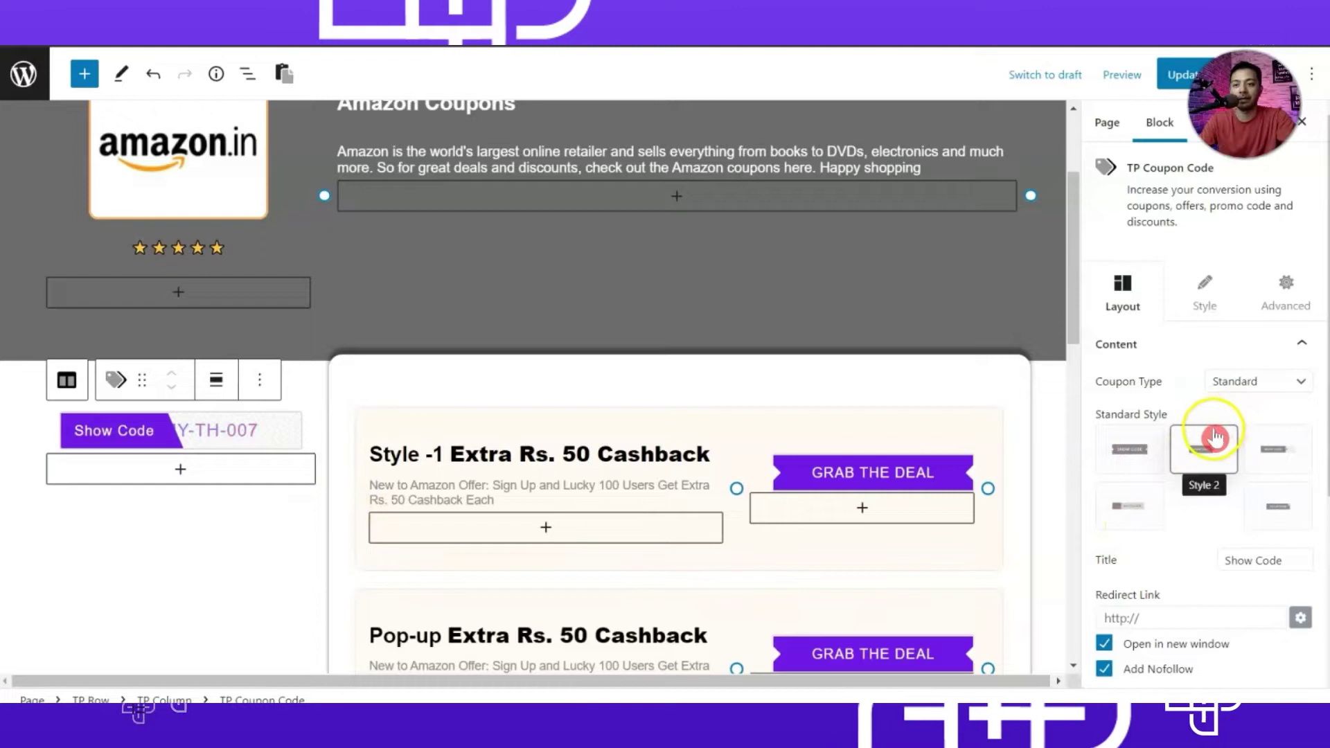
pyautogui.scroll(-3, 1215, 437)
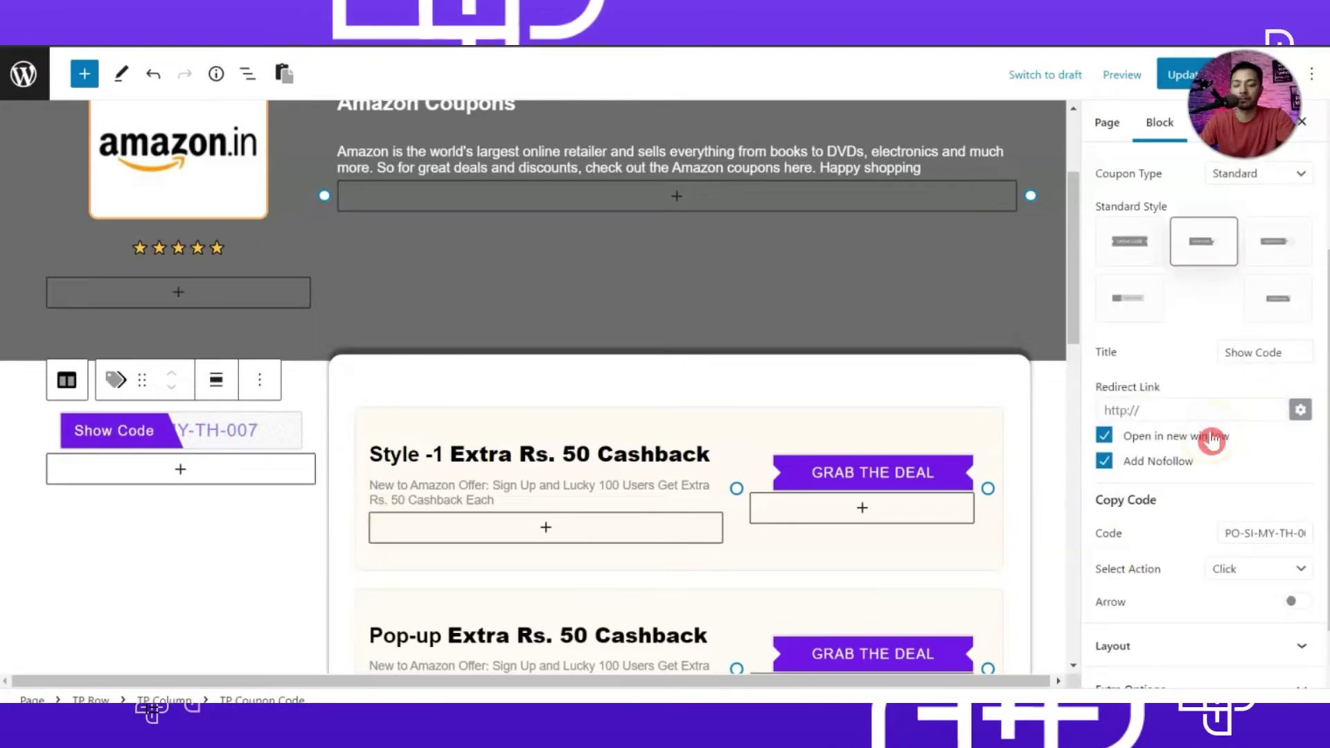
pyautogui.click(1128, 370)
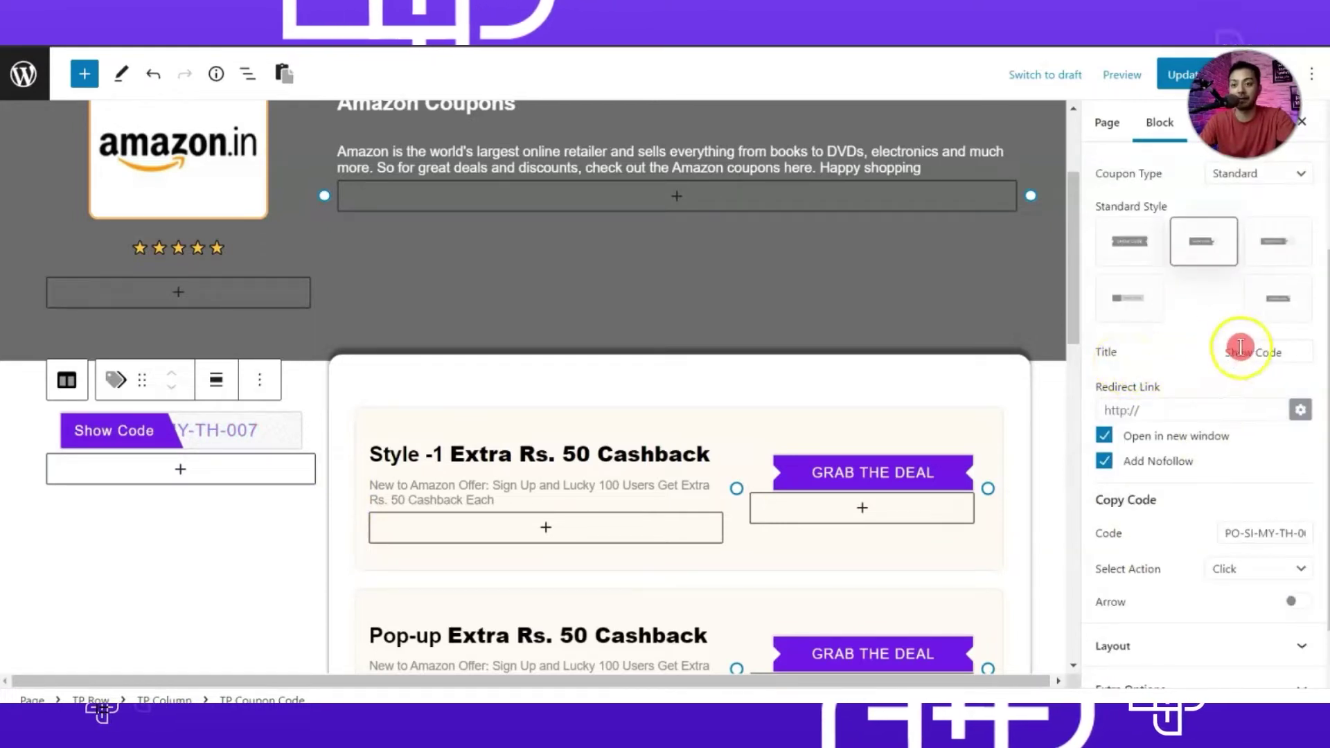
pyautogui.doubleClick(1237, 350)
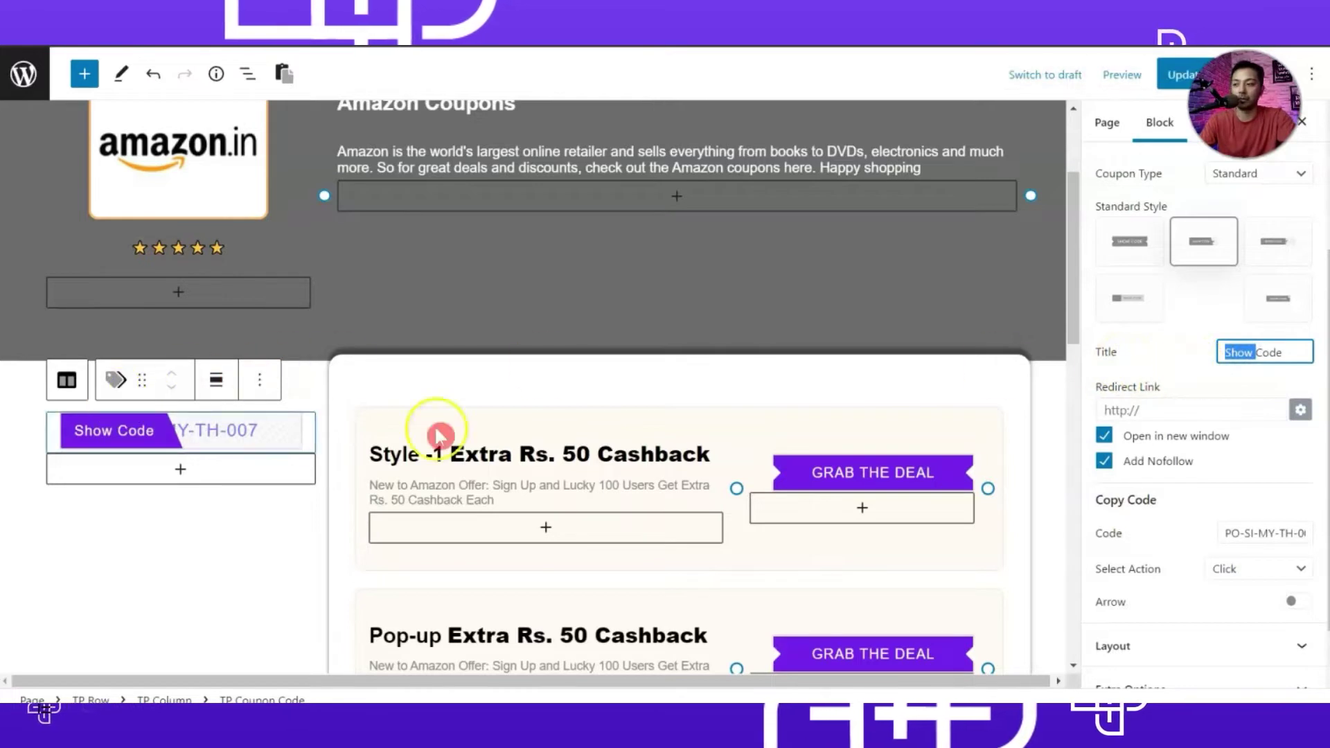
pyautogui.write('Grab Code')
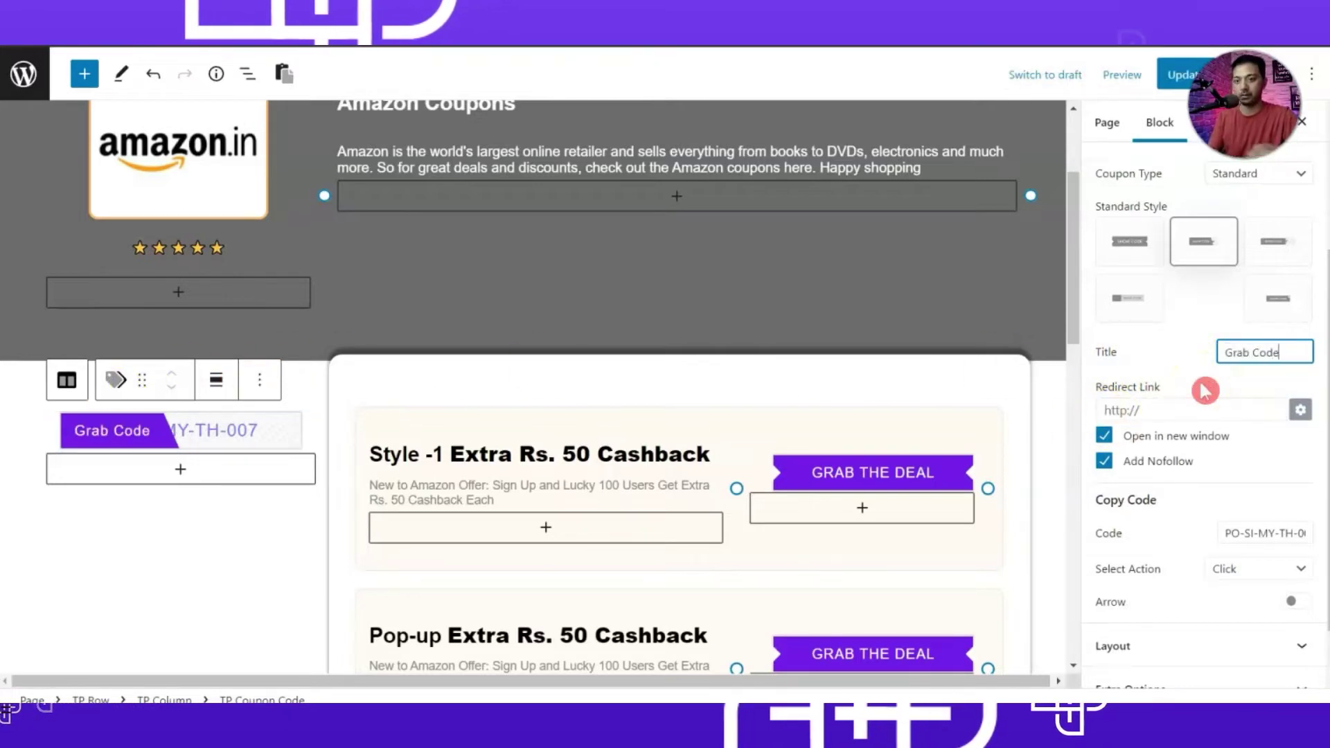
pyautogui.click(1208, 410)
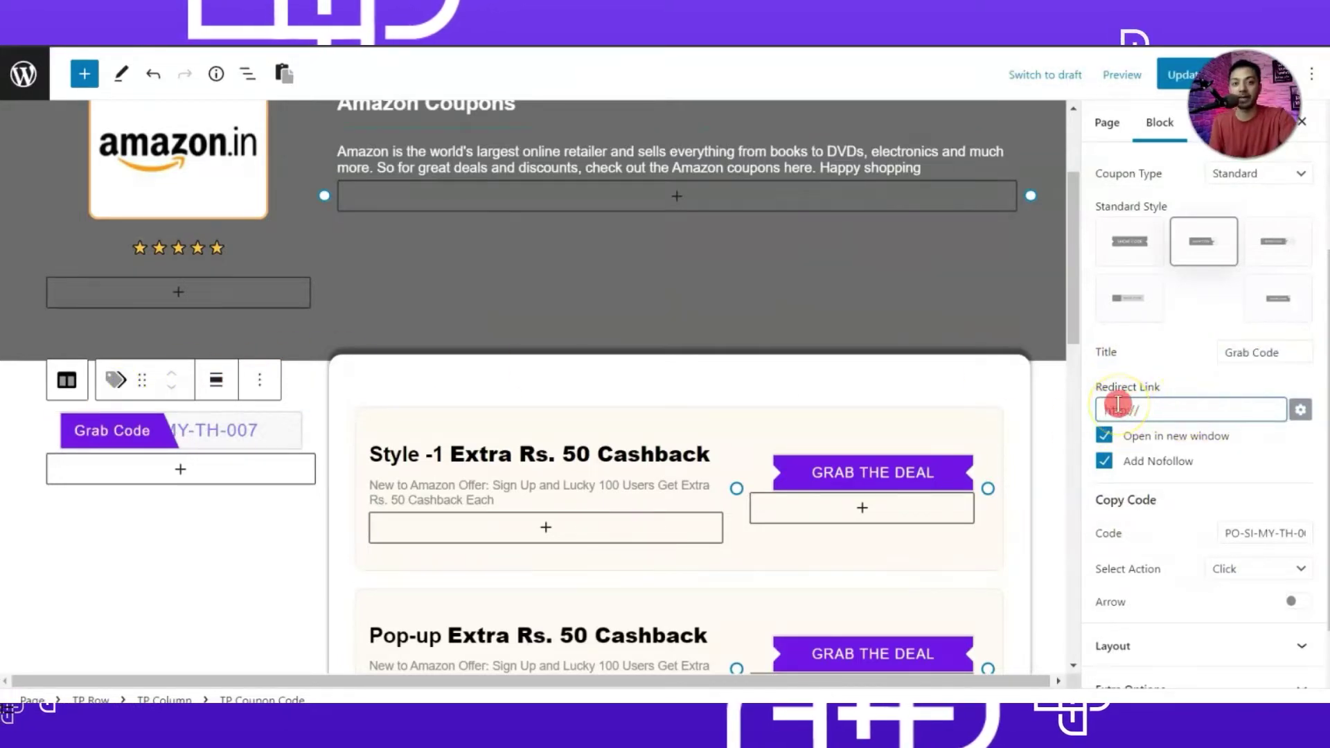
pyautogui.write('https://theplusblocks.com/')
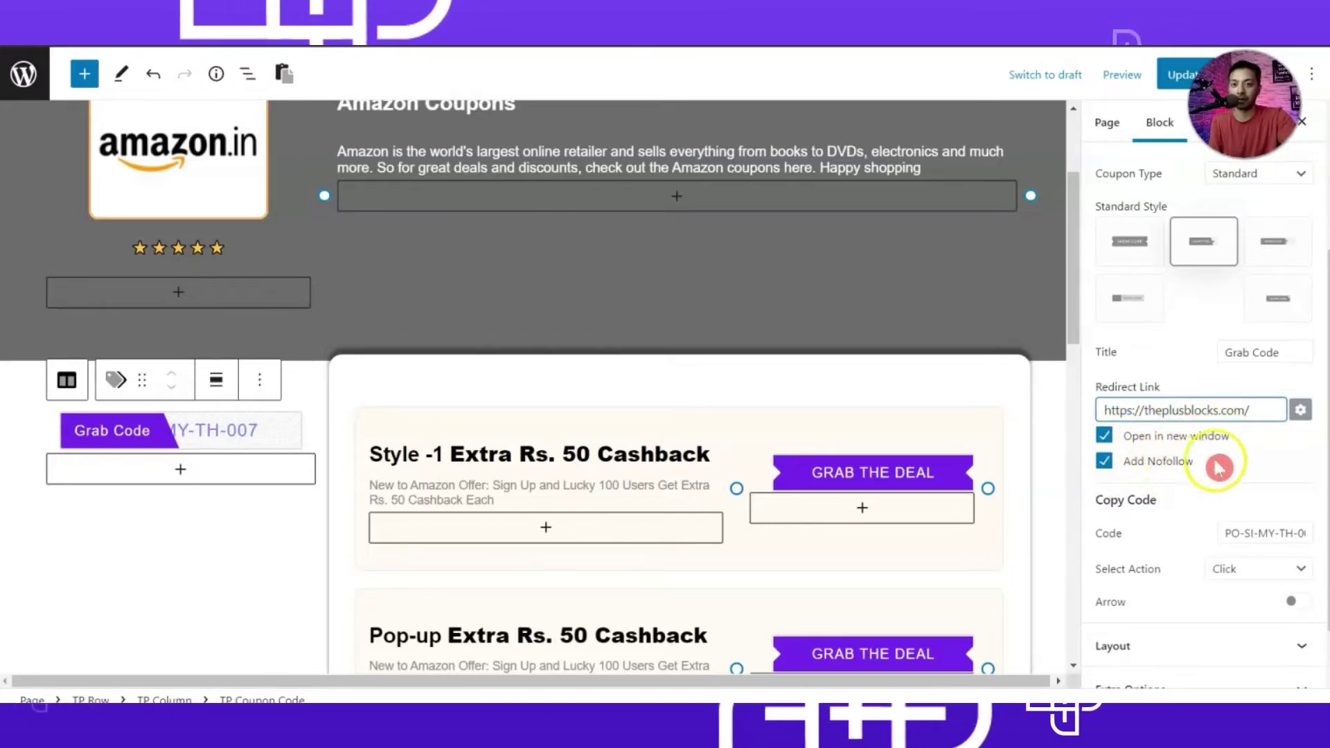
# Step: Review the coupon's code text and the Select Action choices, keeping the action on Click
pyautogui.scroll(-1, 1119, 465)
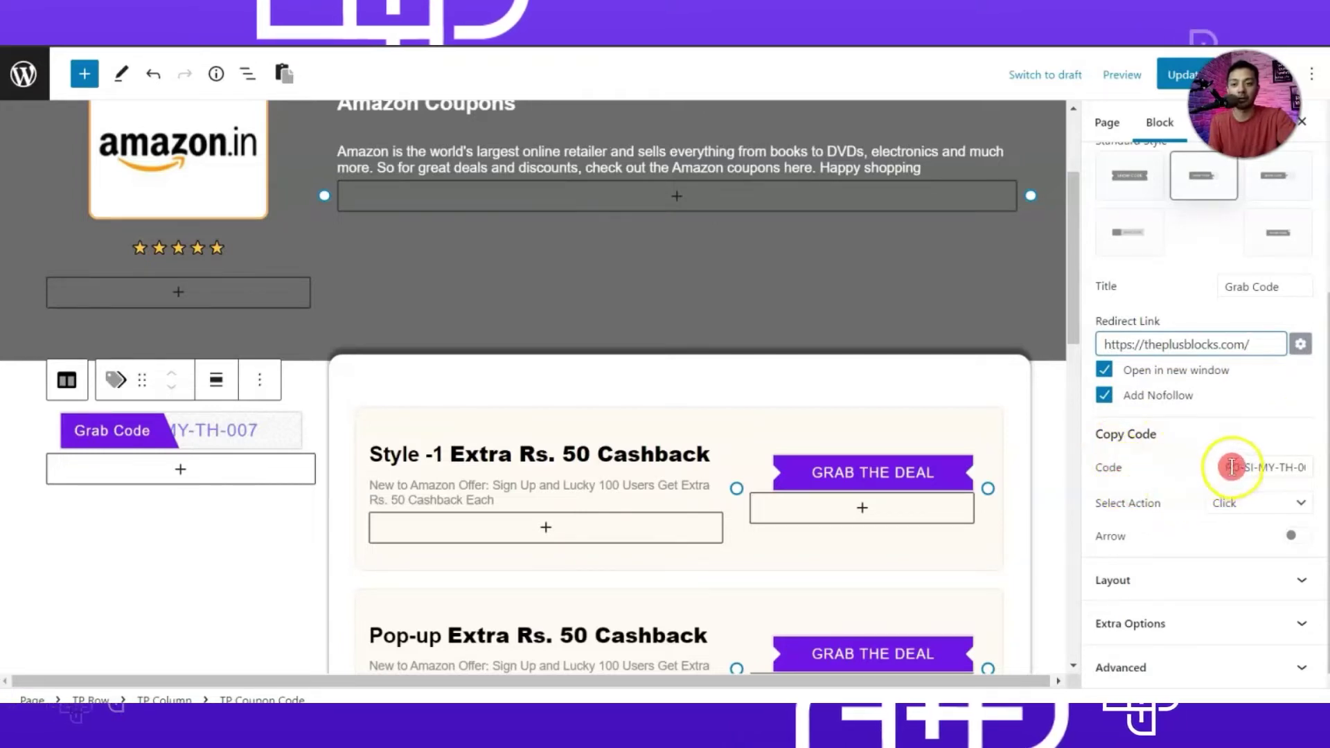
pyautogui.moveTo(1226, 467); pyautogui.dragTo(1315, 466)
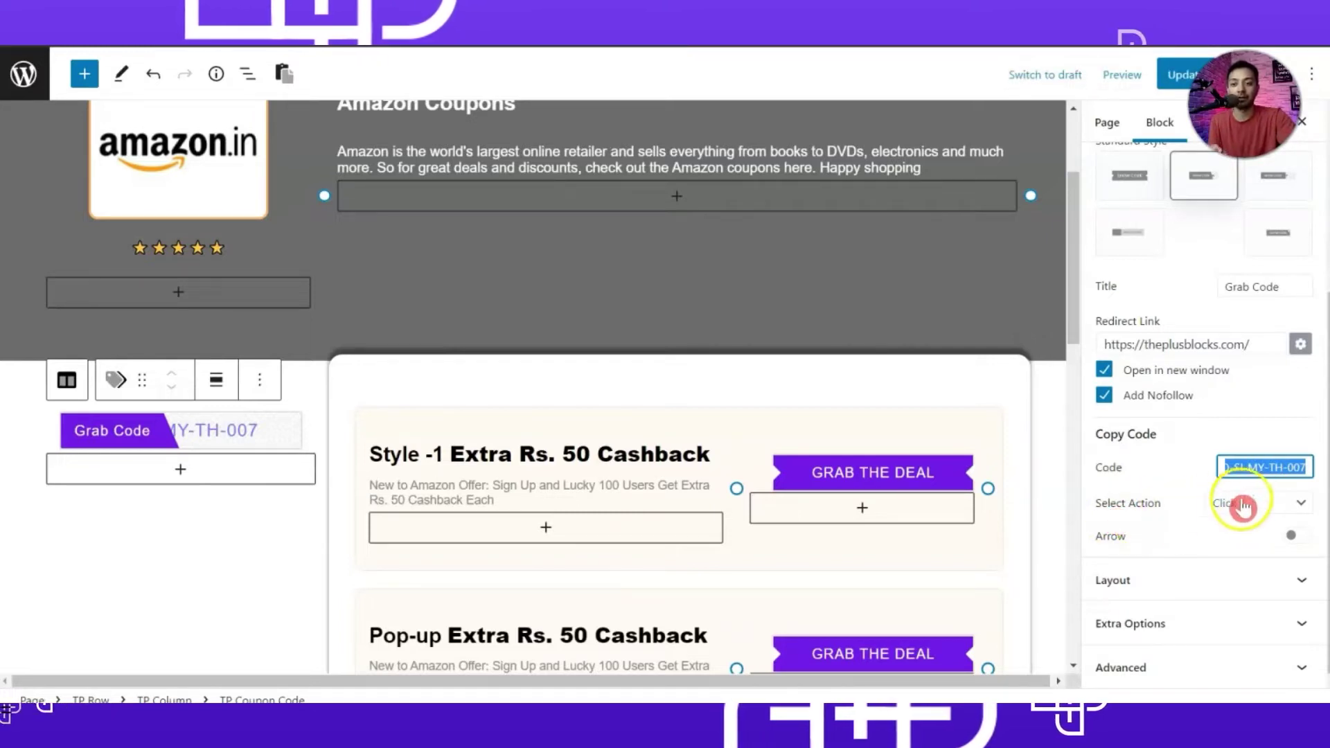
pyautogui.click(1309, 505)
pyautogui.click(1239, 546)
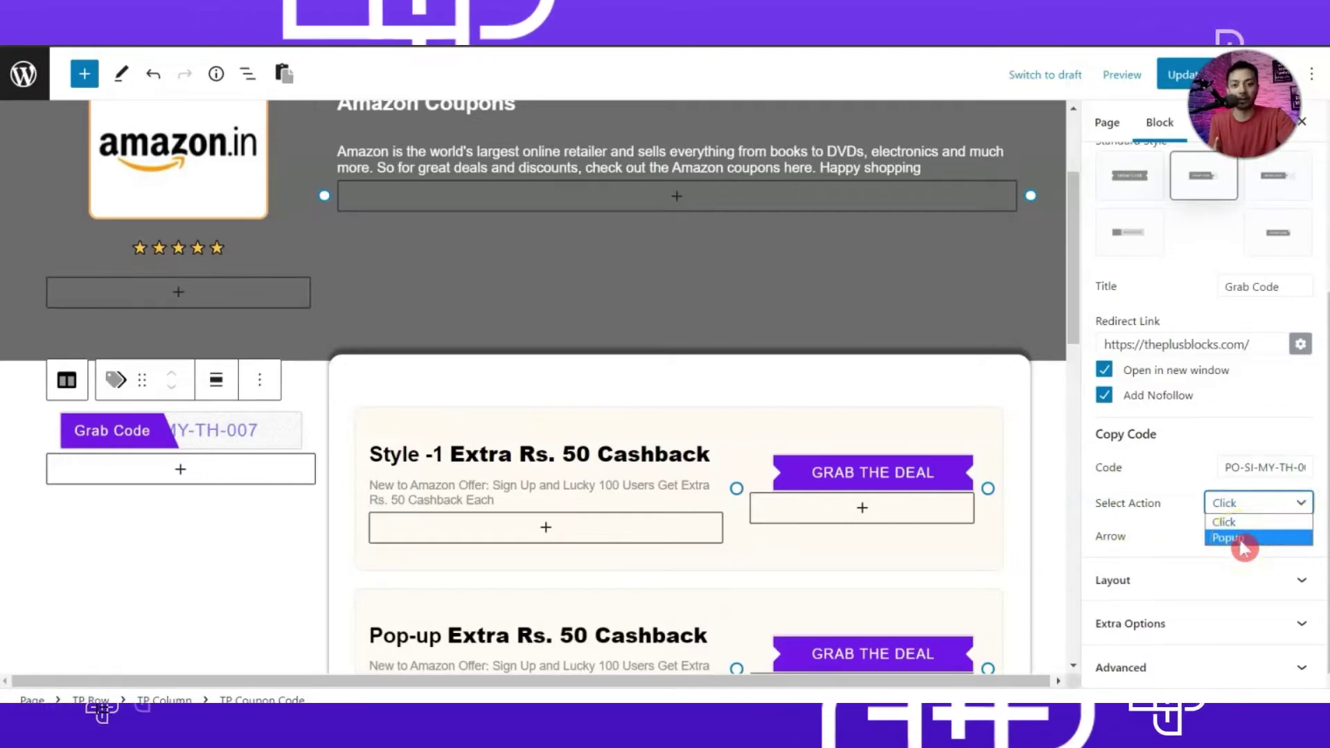
pyautogui.click(1239, 528)
pyautogui.click(1239, 528)
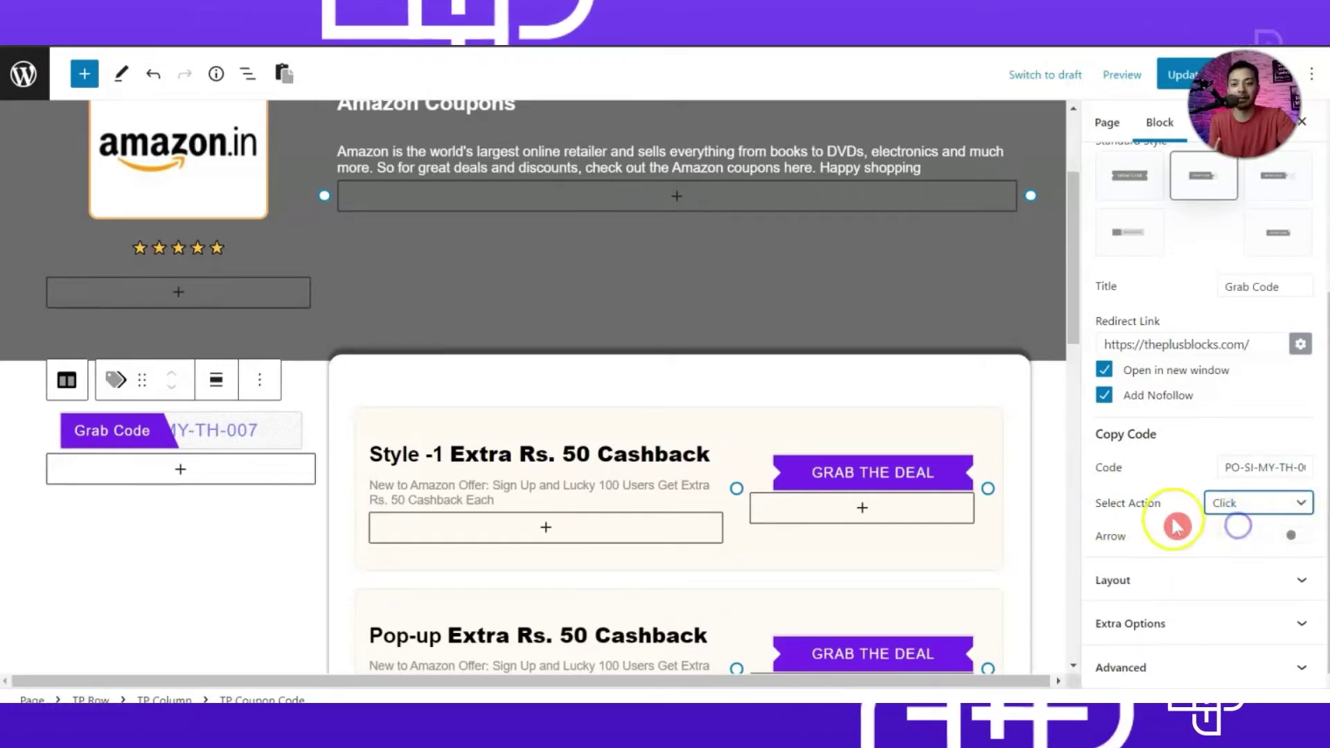
pyautogui.click(1266, 512)
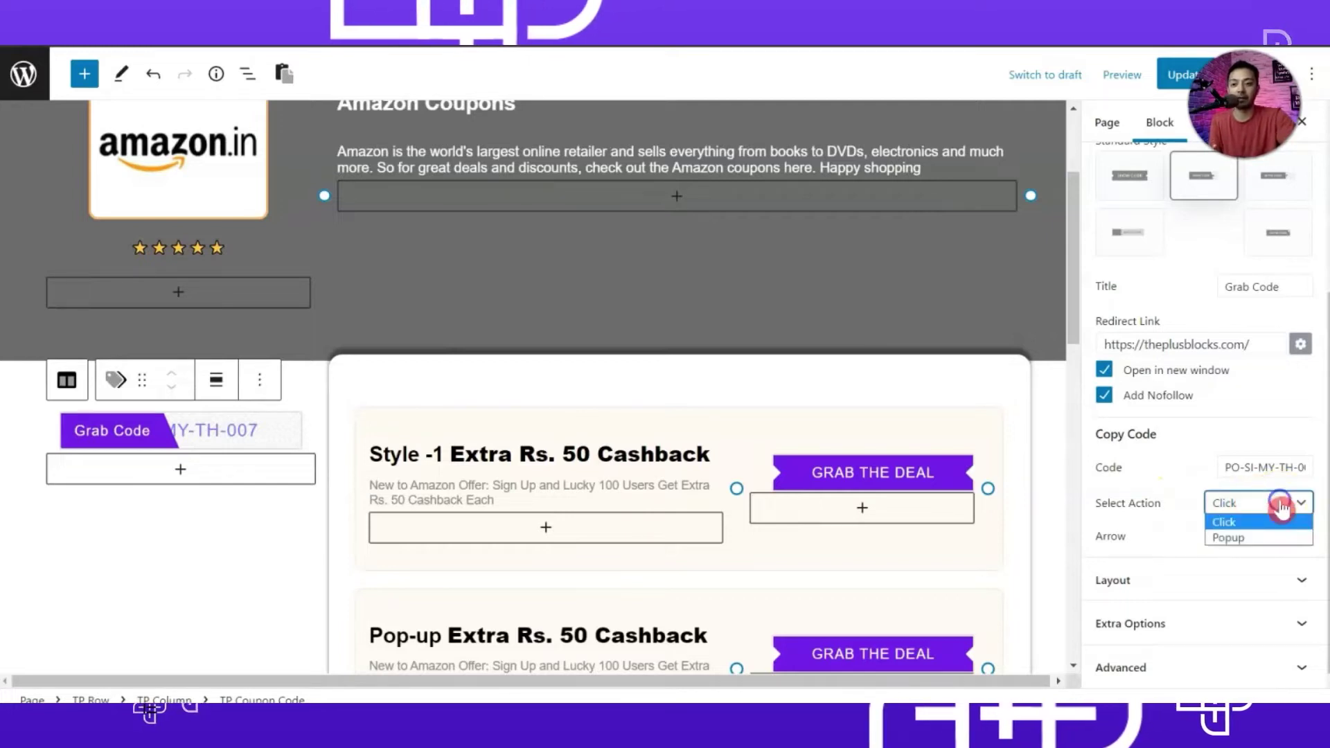
pyautogui.click(1224, 551)
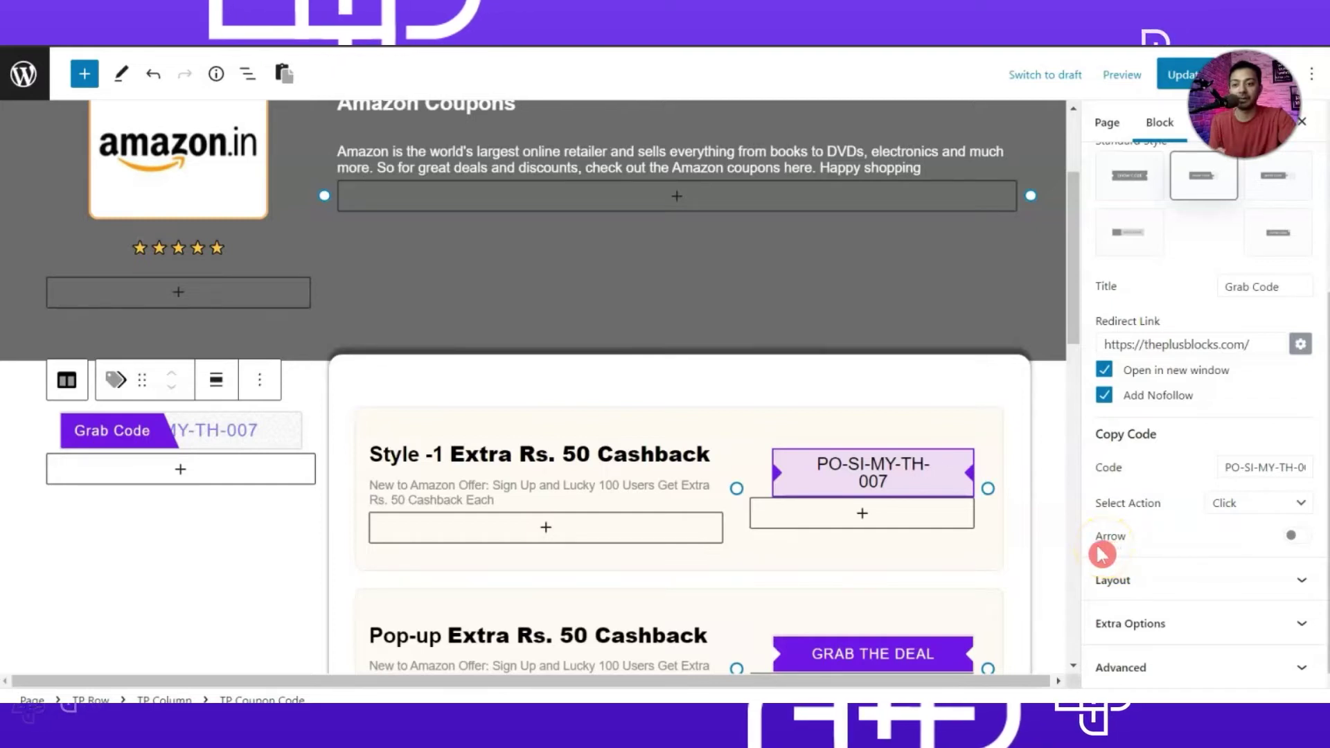
# Step: Reveal the new coupon's code in the editor and enable the Arrow option for it
pyautogui.click(254, 458)
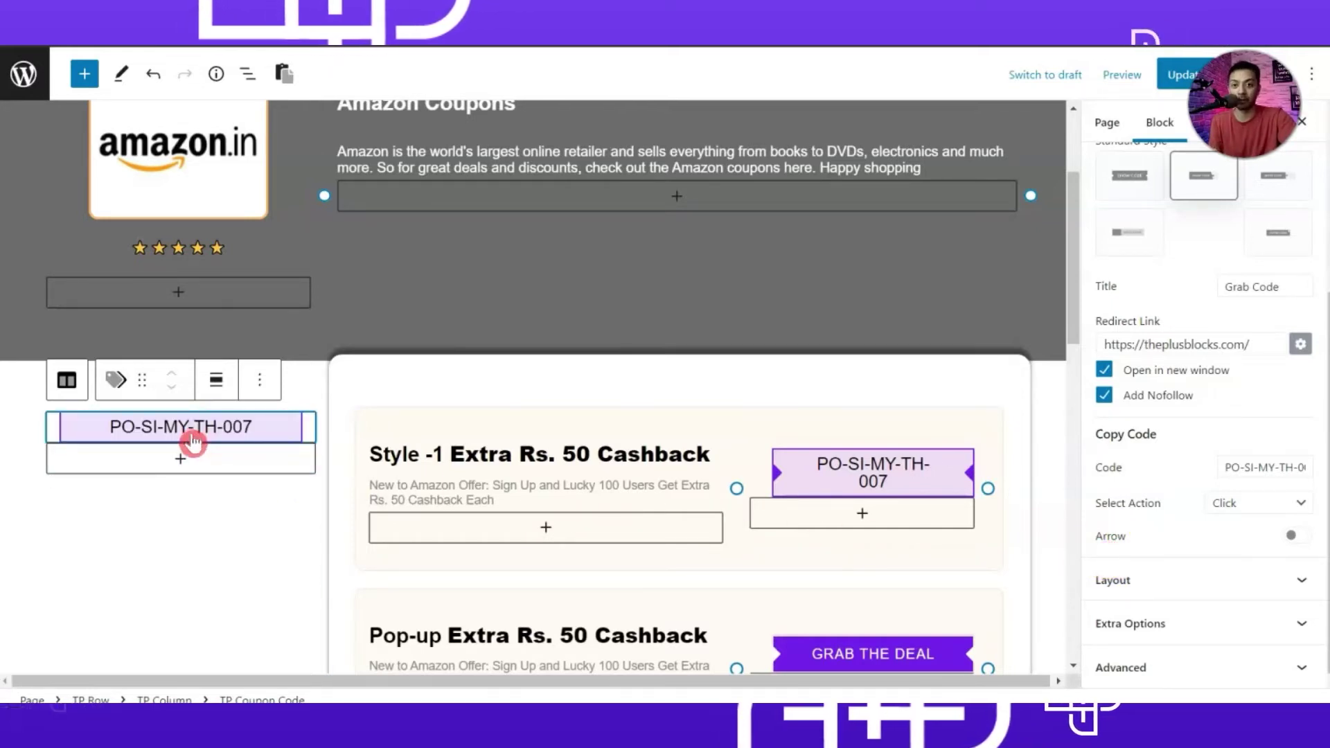
pyautogui.click(1302, 540)
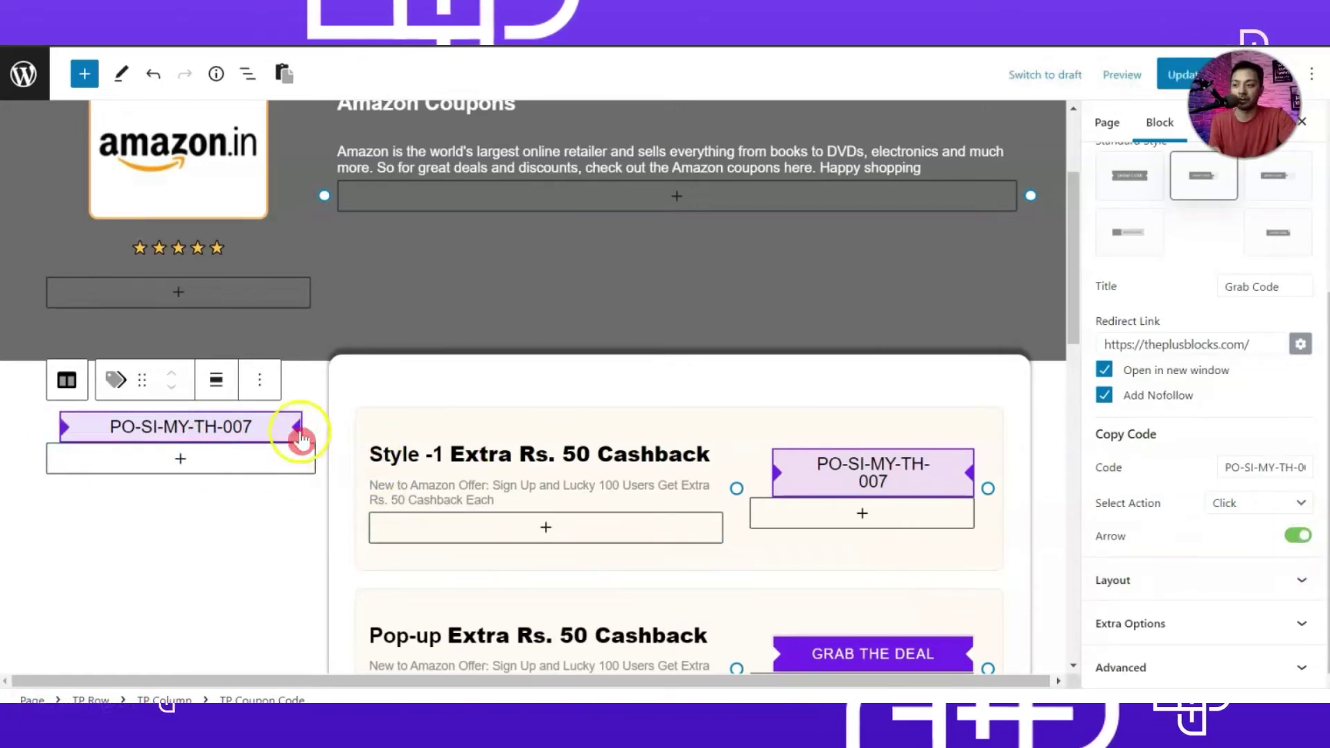
pyautogui.click(18, 435)
pyautogui.click(348, 497)
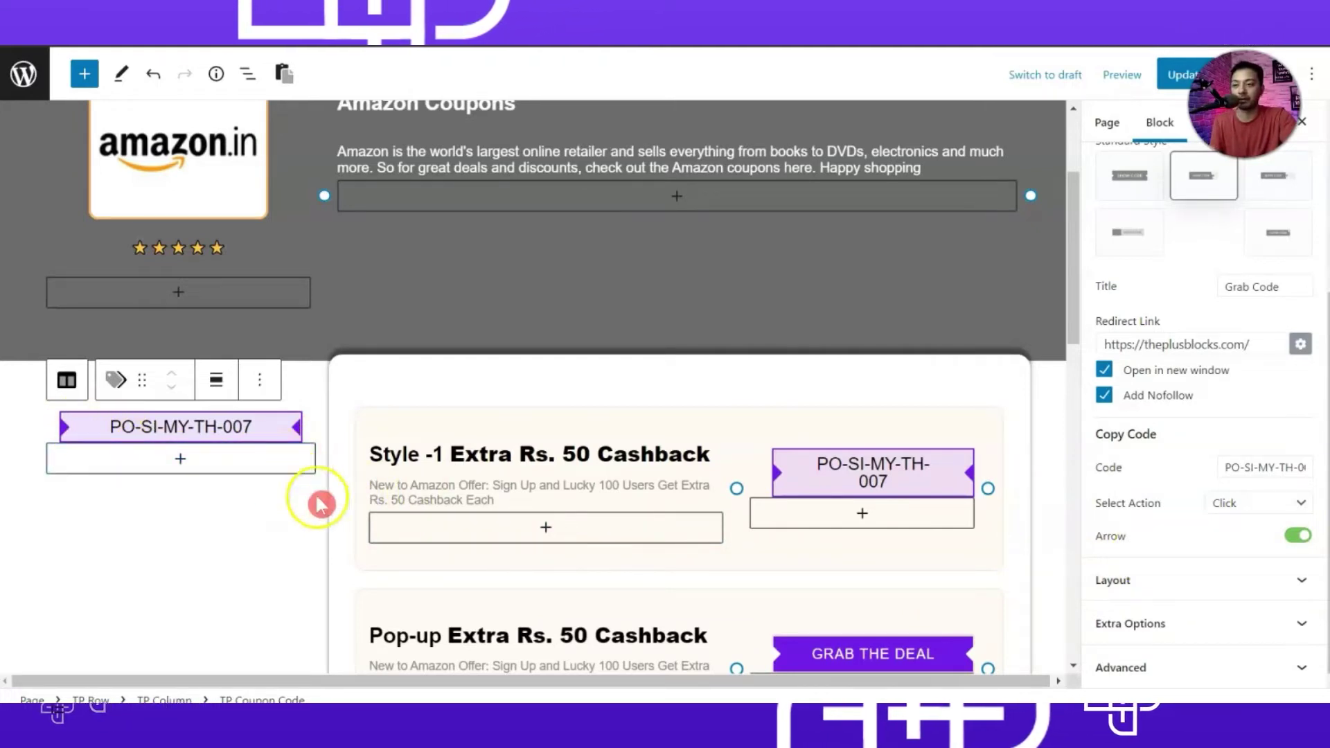
pyautogui.click(281, 436)
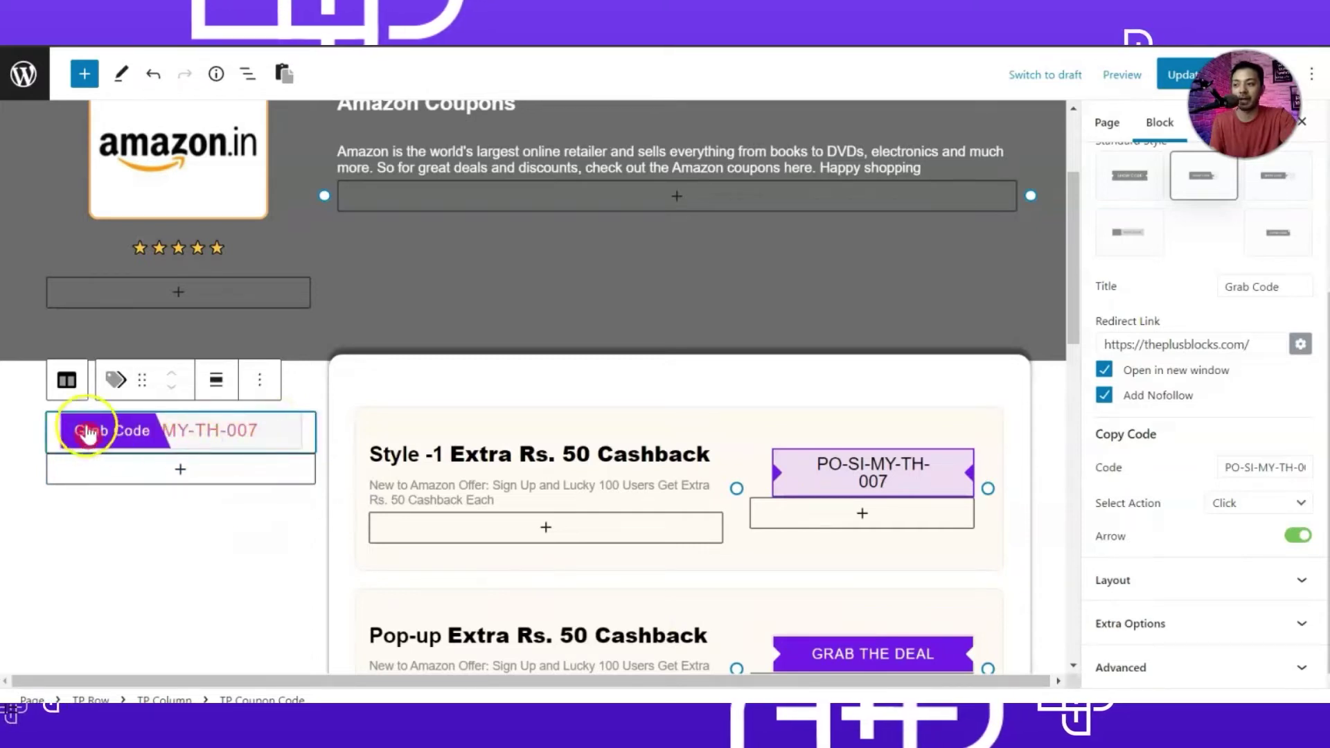
pyautogui.click(131, 440)
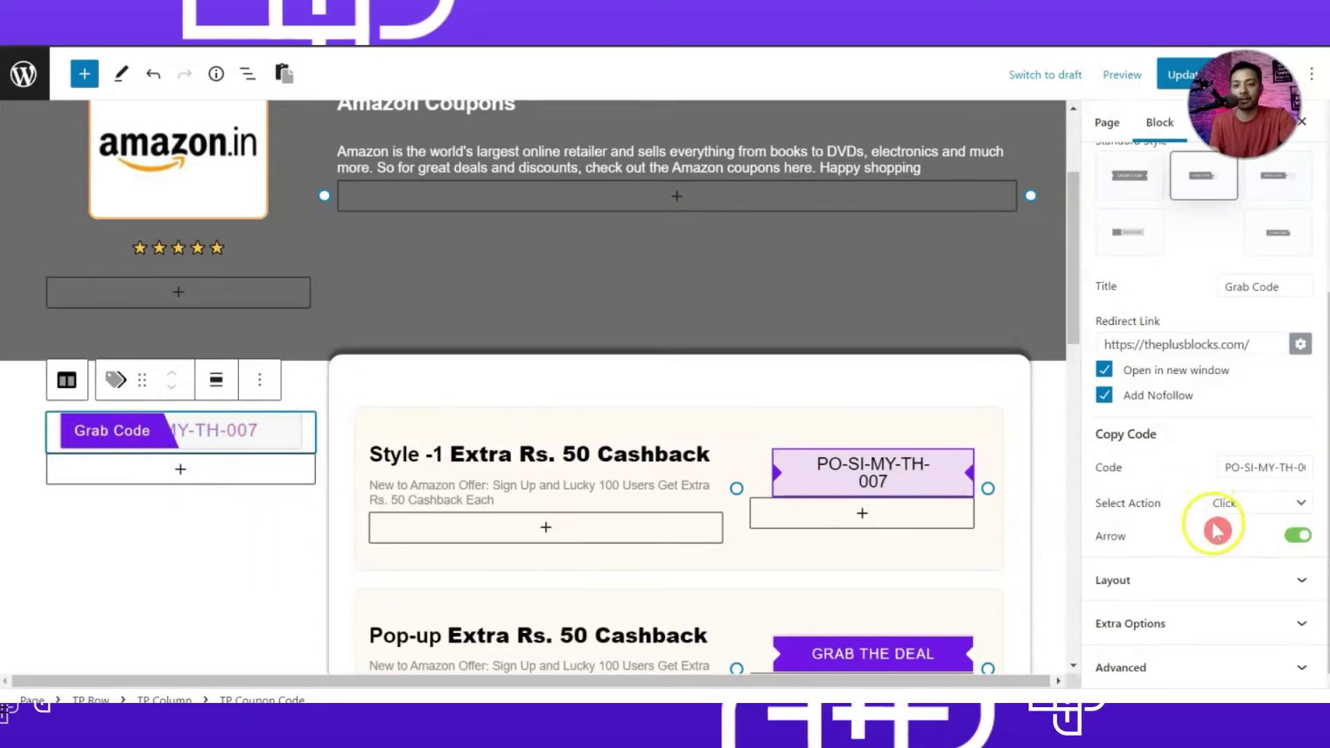
# Step: Set both the content alignment and the box alignment of the new coupon to centre
pyautogui.click(1185, 593)
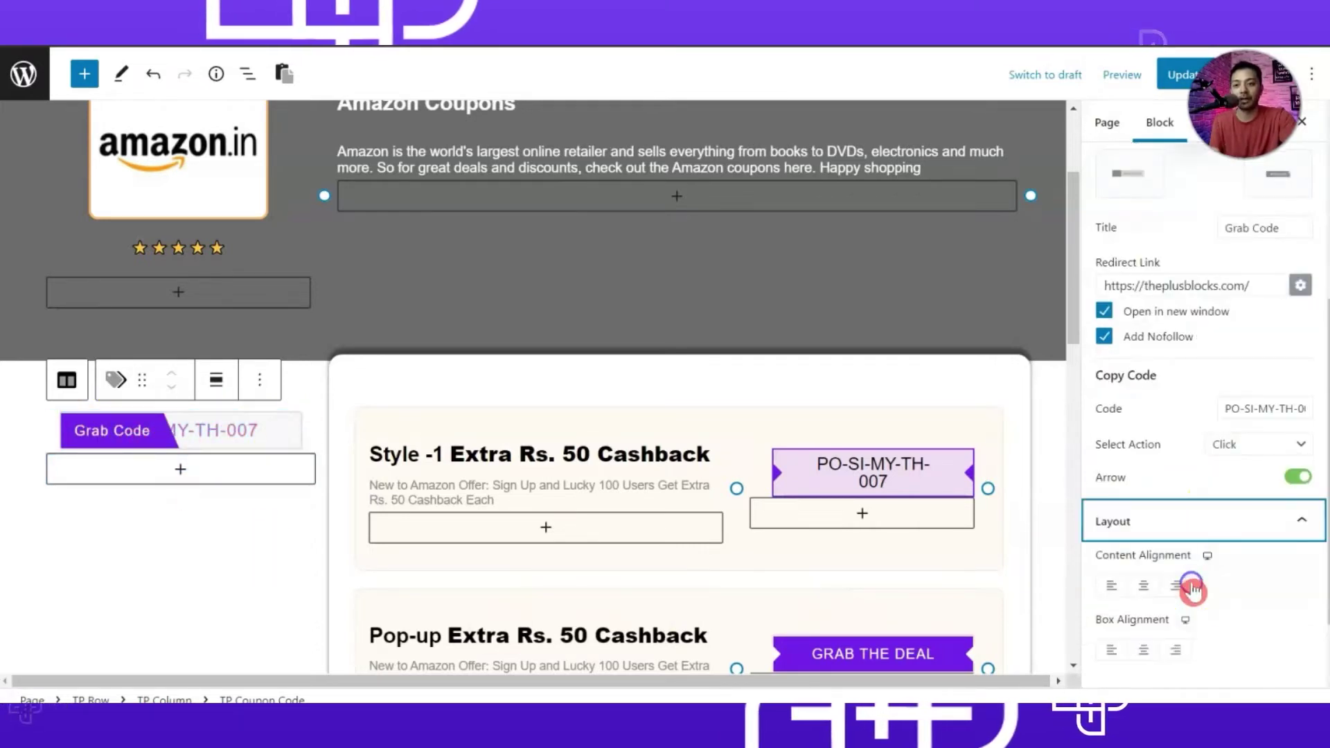
pyautogui.click(1145, 590)
pyautogui.click(1141, 592)
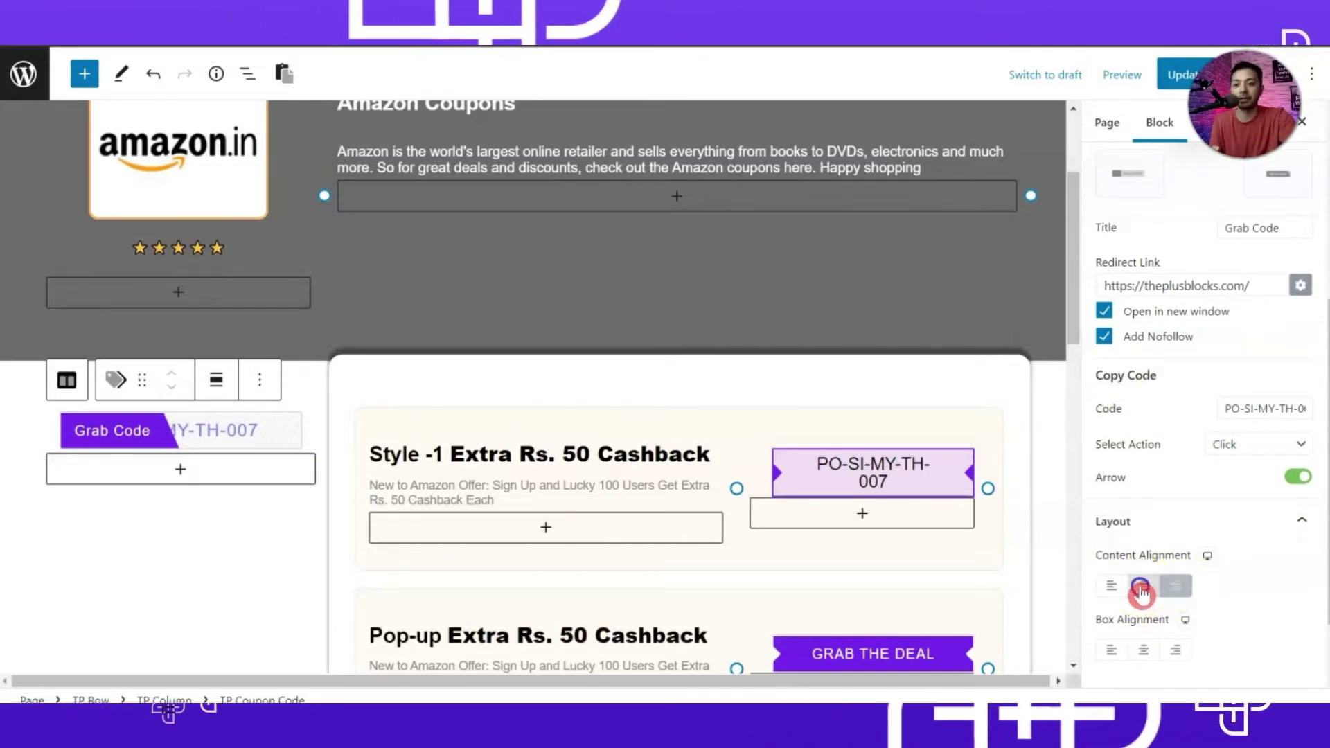
pyautogui.scroll(-1, 1163, 500)
pyautogui.scroll(4, 1163, 500)
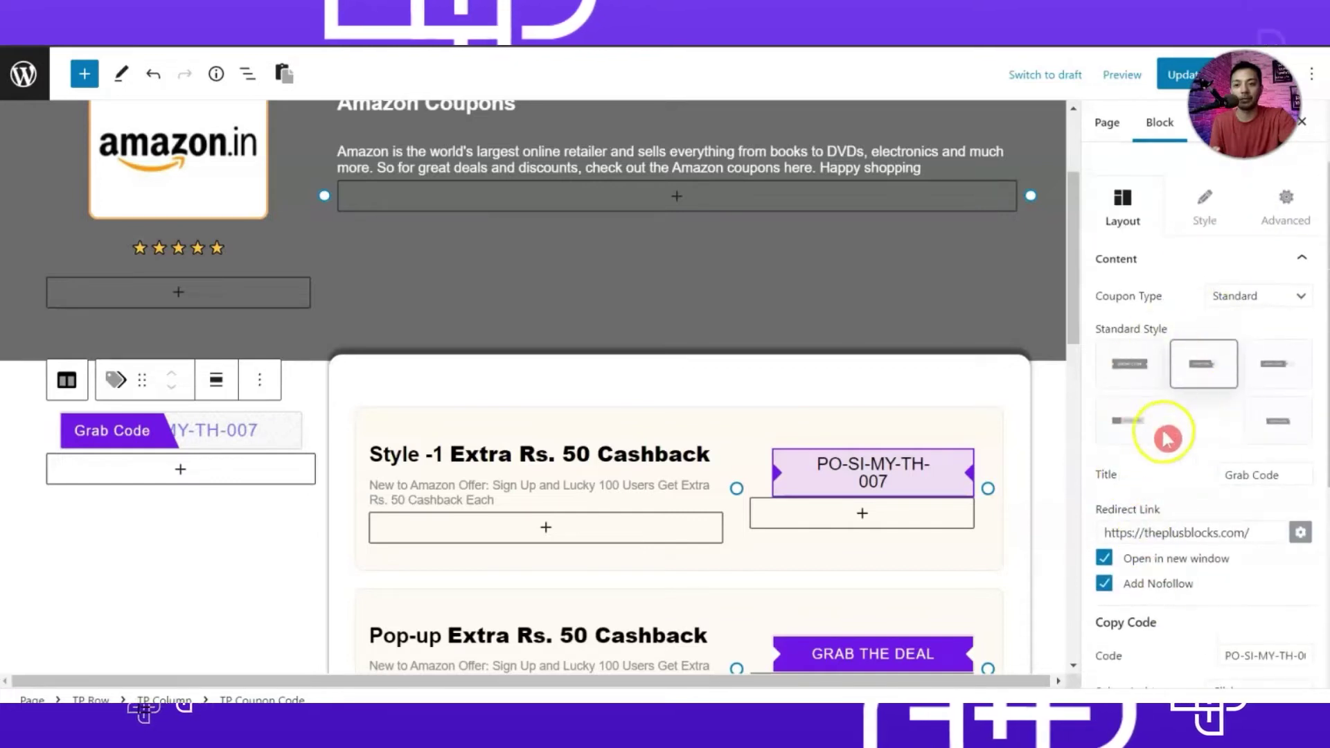
pyautogui.scroll(-4, 1260, 471)
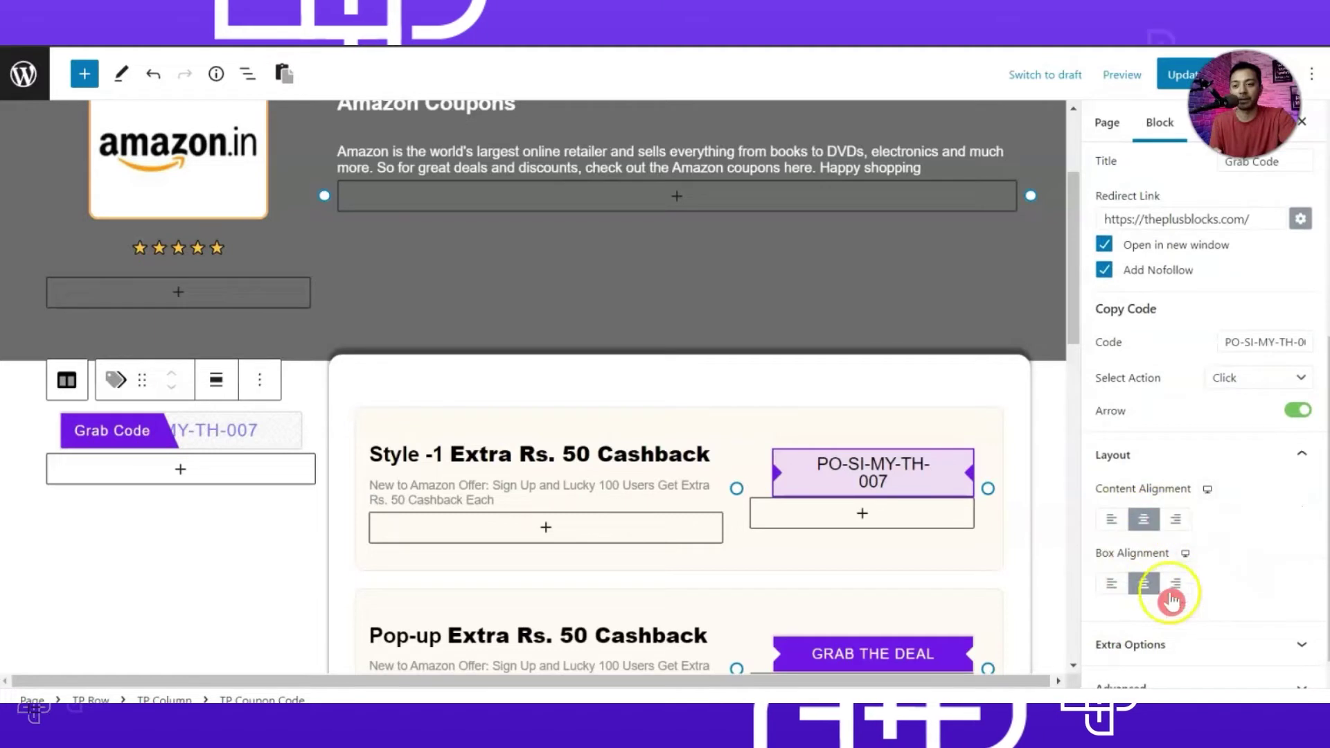
# Step: Examine the coupon's extra options for cookies and link hiding, and the typography settings of its button
pyautogui.scroll(-1, 1269, 513)
pyautogui.click(1217, 623)
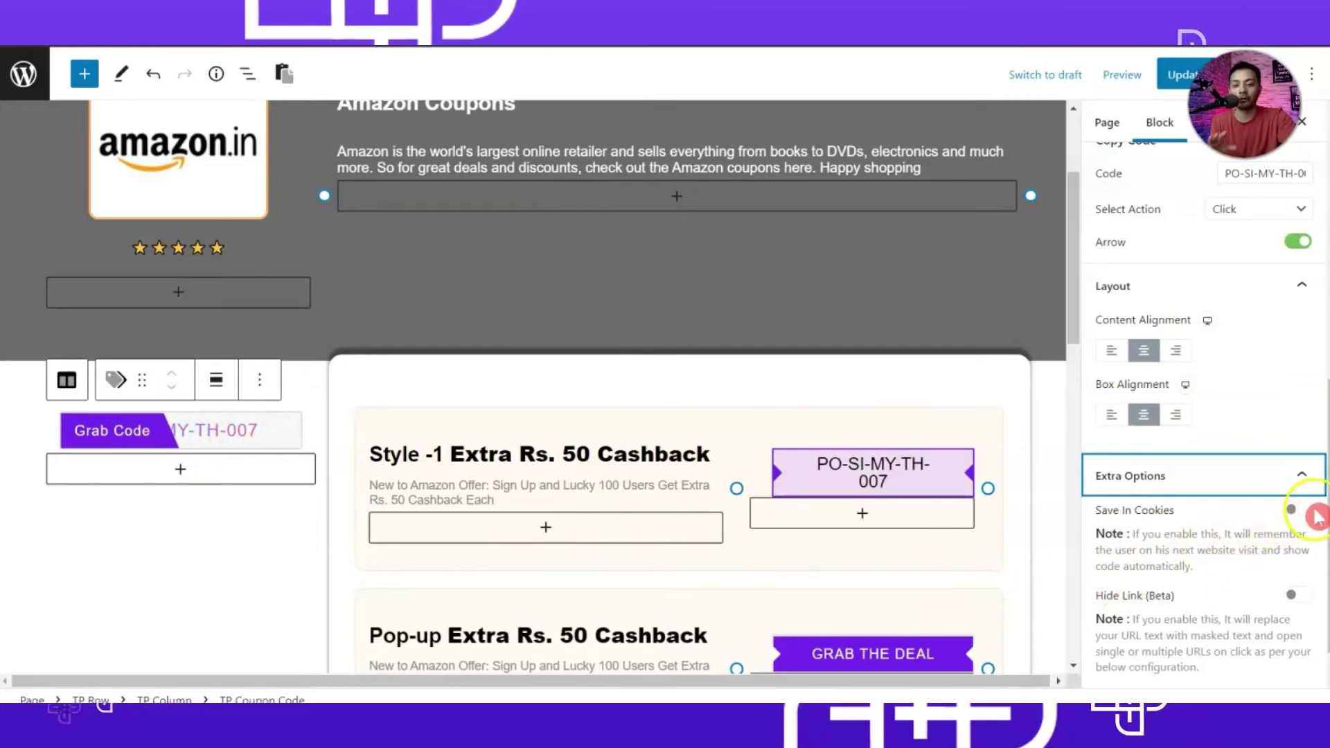
pyautogui.scroll(10, 1278, 609)
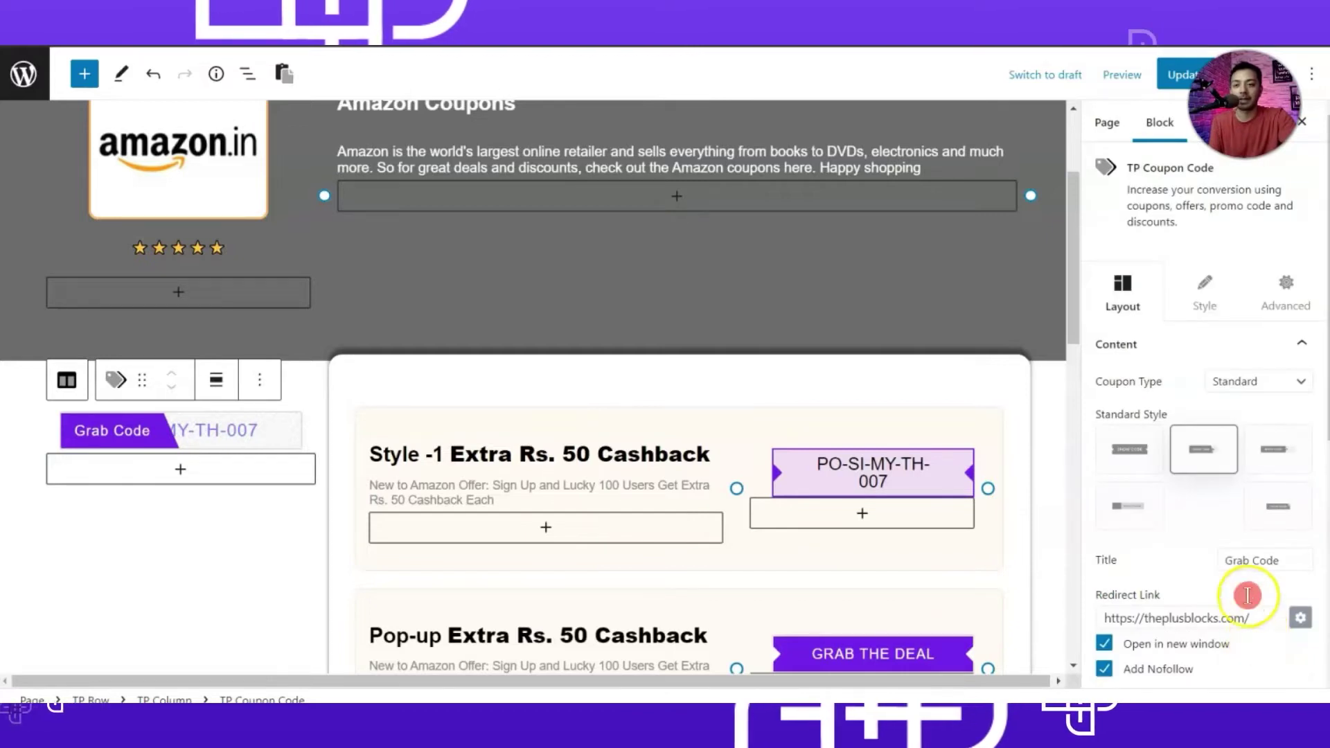
pyautogui.click(1208, 304)
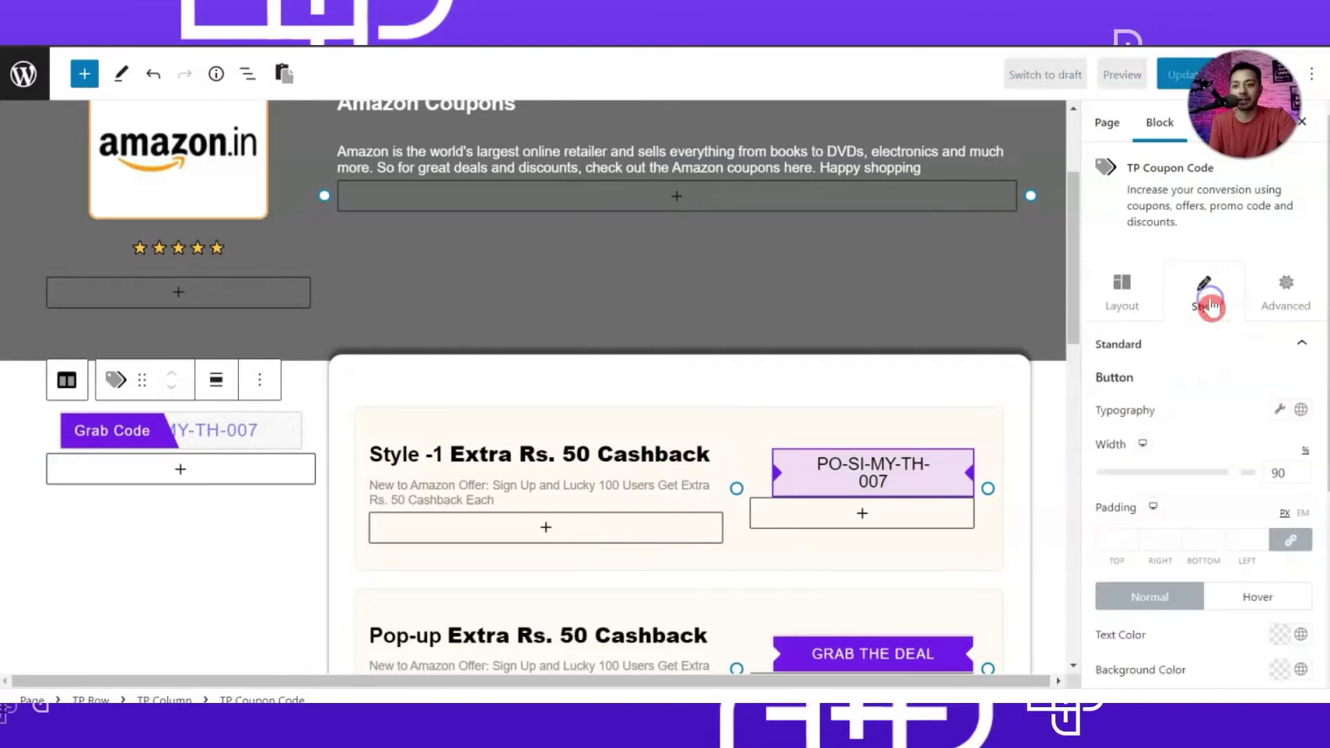
pyautogui.click(1280, 412)
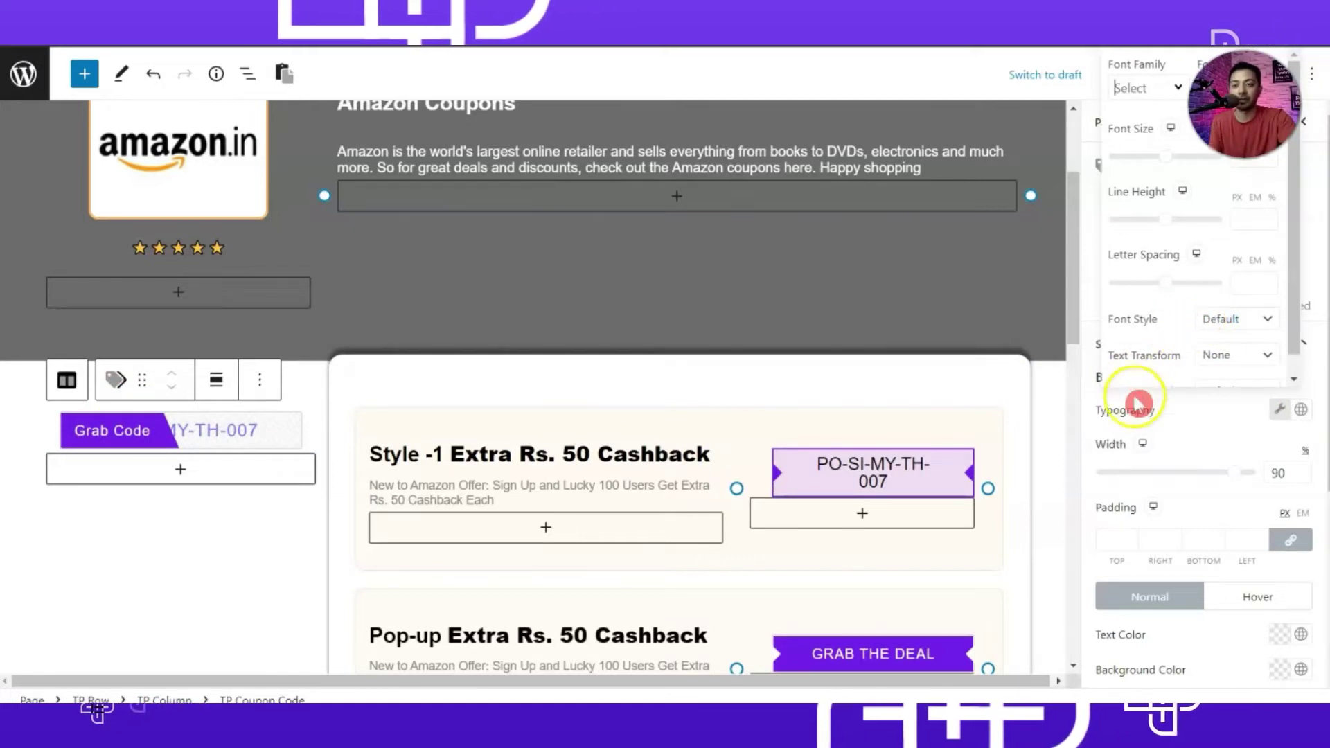
pyautogui.click(1181, 438)
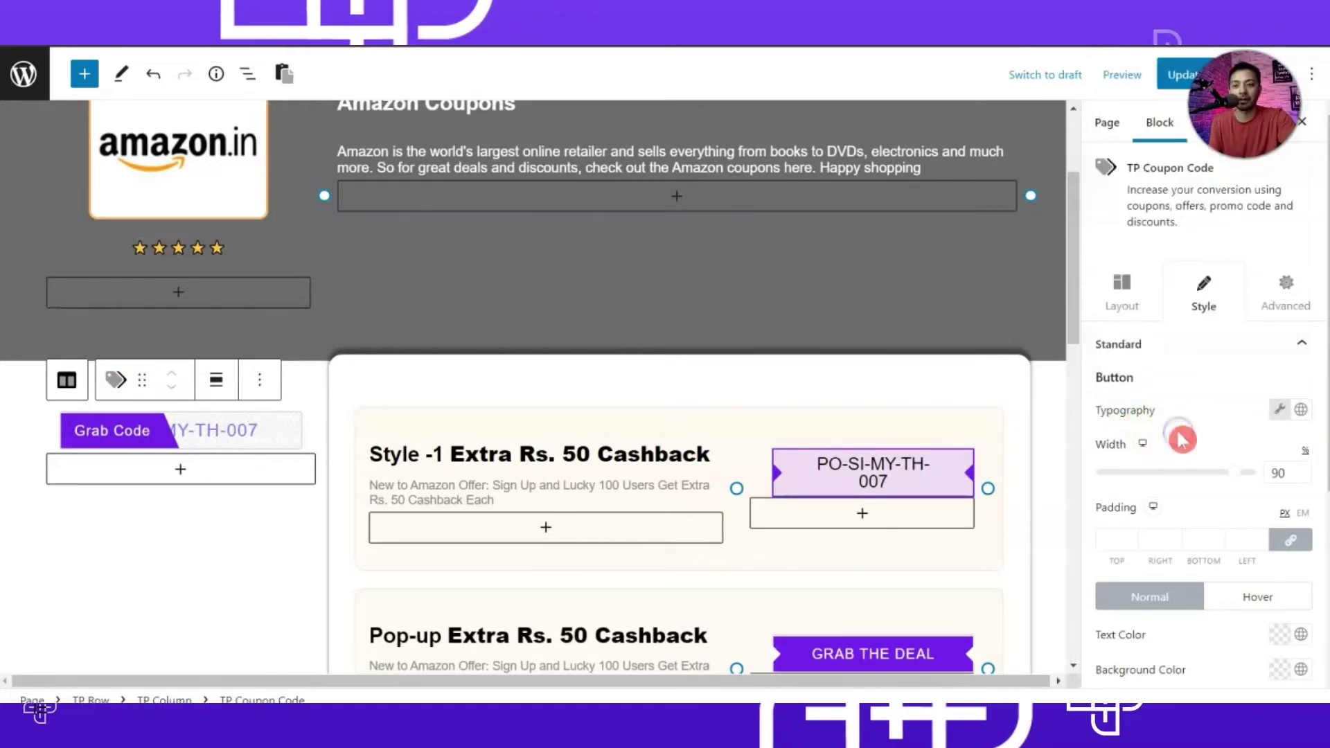
# Step: Try a slightly narrower width for the coupon button and return it to 90%
pyautogui.click(1273, 473)
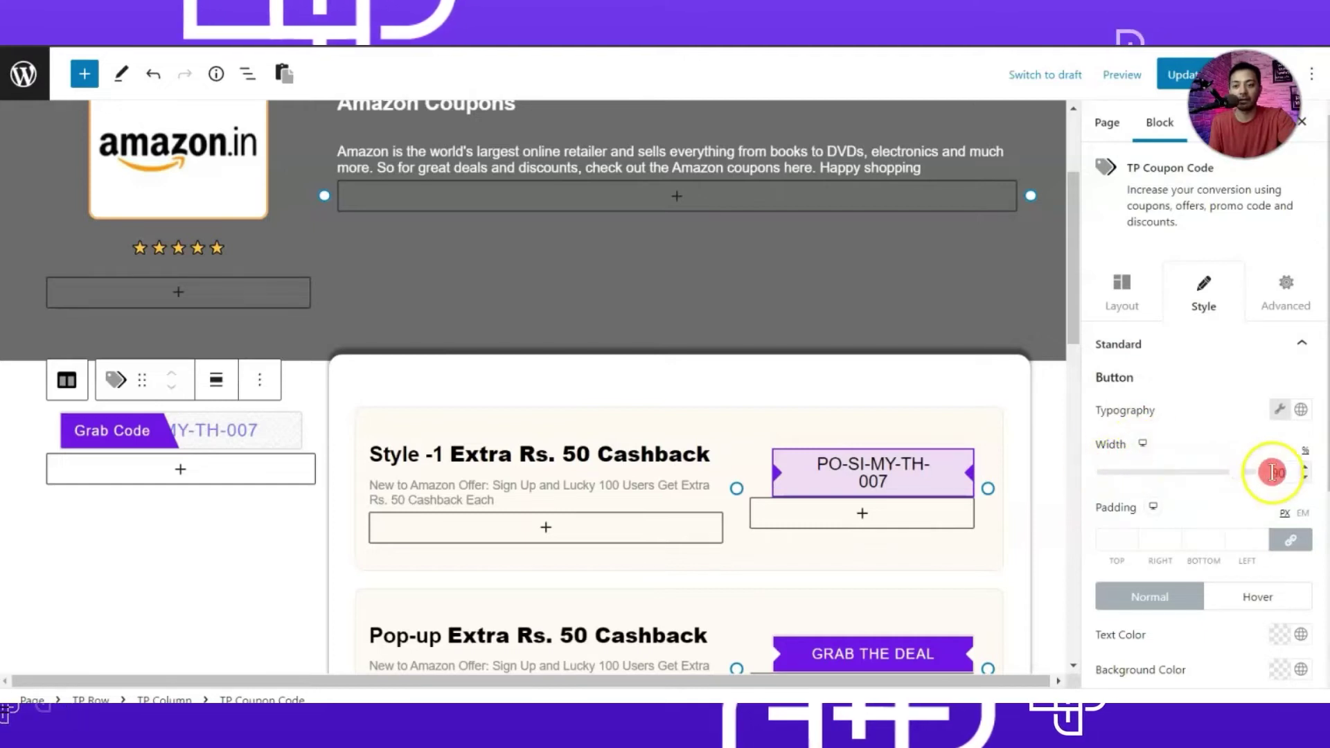
pyautogui.moveTo(1236, 483)
pyautogui.mouseDown()
pyautogui.moveTo(1178, 480)
pyautogui.moveTo(1239, 478)
pyautogui.moveTo(1210, 478)
pyautogui.moveTo(1228, 483)
pyautogui.mouseUp()
pyautogui.click(1283, 471)
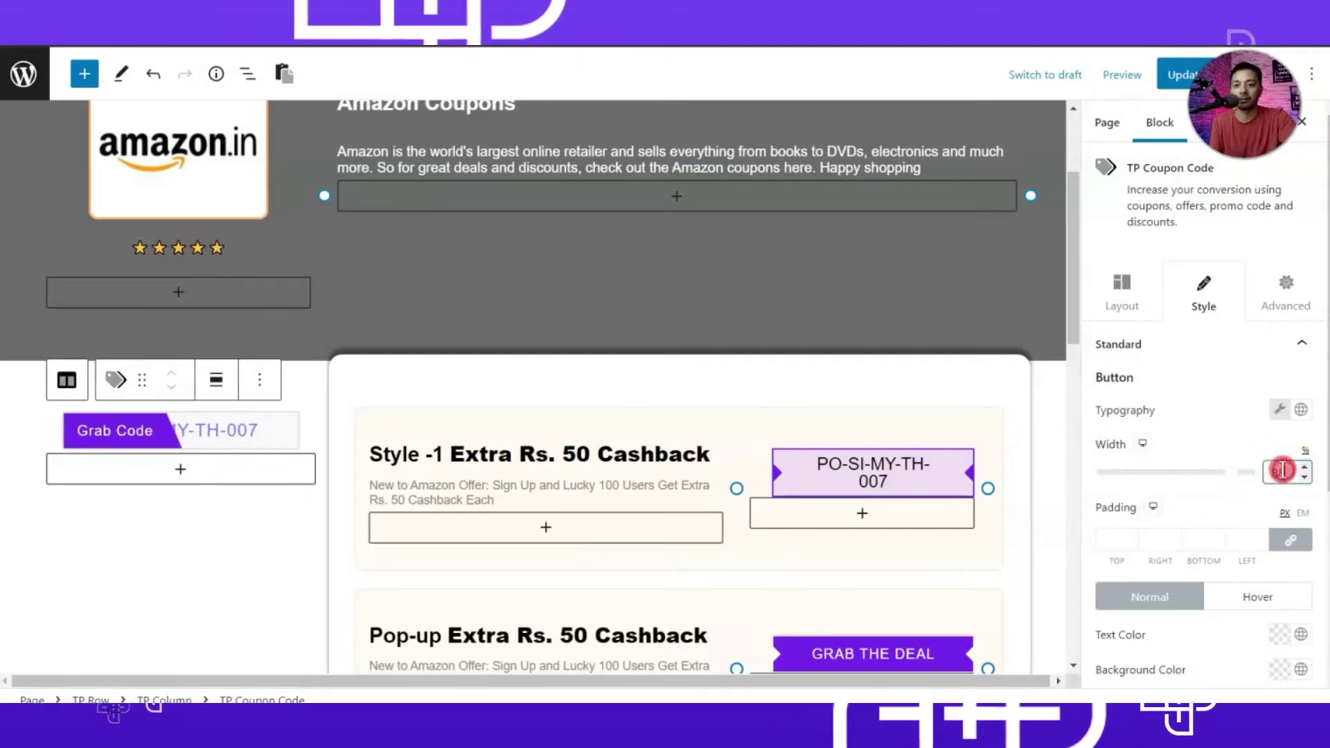
pyautogui.press('Up')
pyautogui.press('Up')
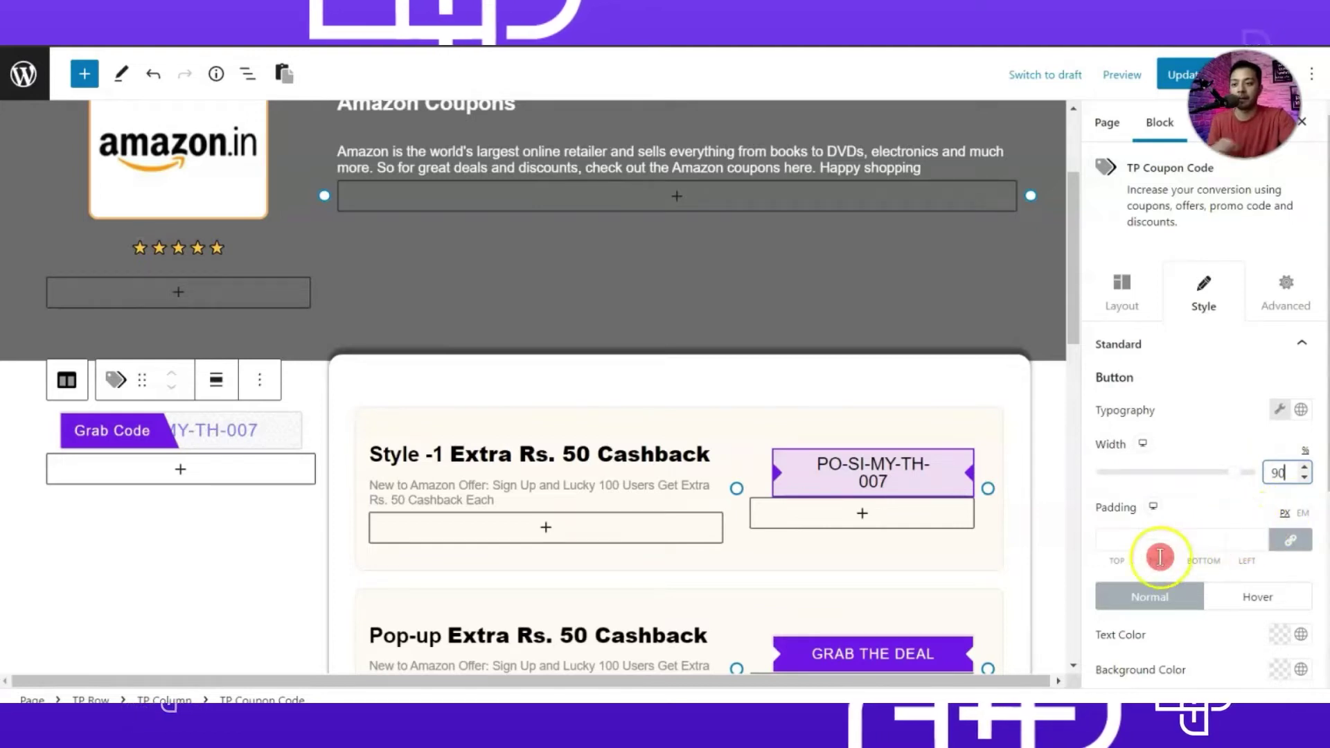
# Step: Set the coupon button's padding to 15 px on all four sides, keeping the values linked
pyautogui.press('Up')
pyautogui.press('Up')
pyautogui.press('Up')
pyautogui.press('Up')
pyautogui.press('Up')
pyautogui.press('Up')
pyautogui.press('Up')
pyautogui.press('Up')
pyautogui.press('Up')
pyautogui.press('Up')
pyautogui.press('Up')
pyautogui.press('Up')
pyautogui.press('Up')
pyautogui.press('Up')
pyautogui.press('Down')
pyautogui.press('Down')
pyautogui.press('Down')
pyautogui.press('Down')
pyautogui.press('Down')
pyautogui.press('Down')
pyautogui.press('Down')
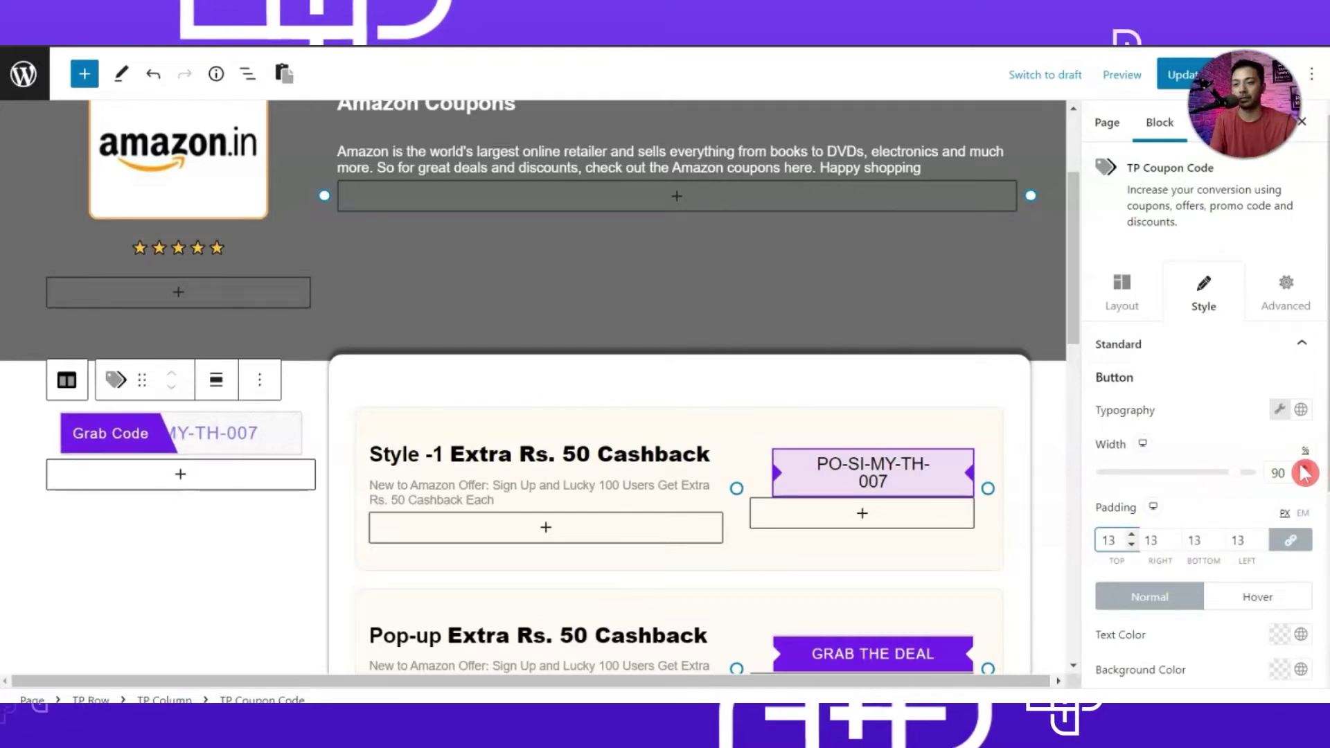
pyautogui.press('Up')
pyautogui.press('Up')
# Step: Set the coupon button's normal background colour to the dark red #A63030
pyautogui.scroll(-3, 1240, 499)
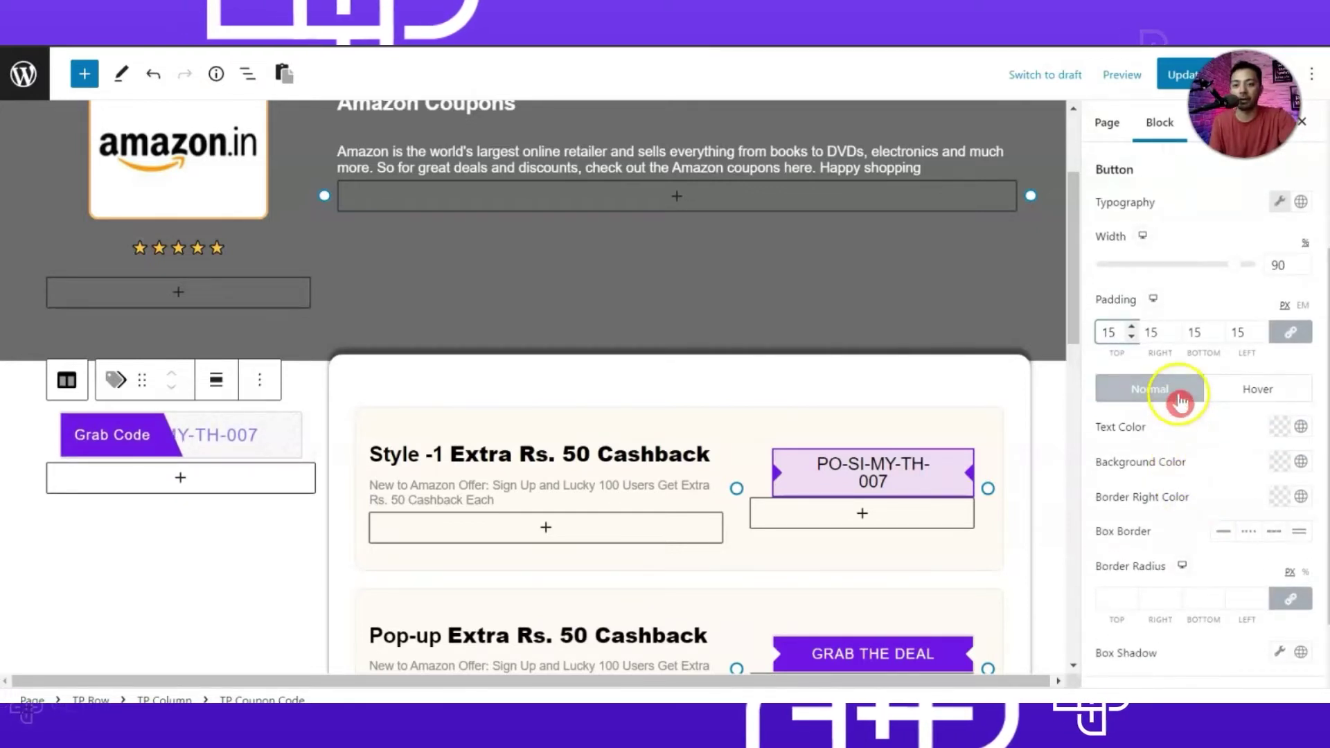
pyautogui.click(1253, 396)
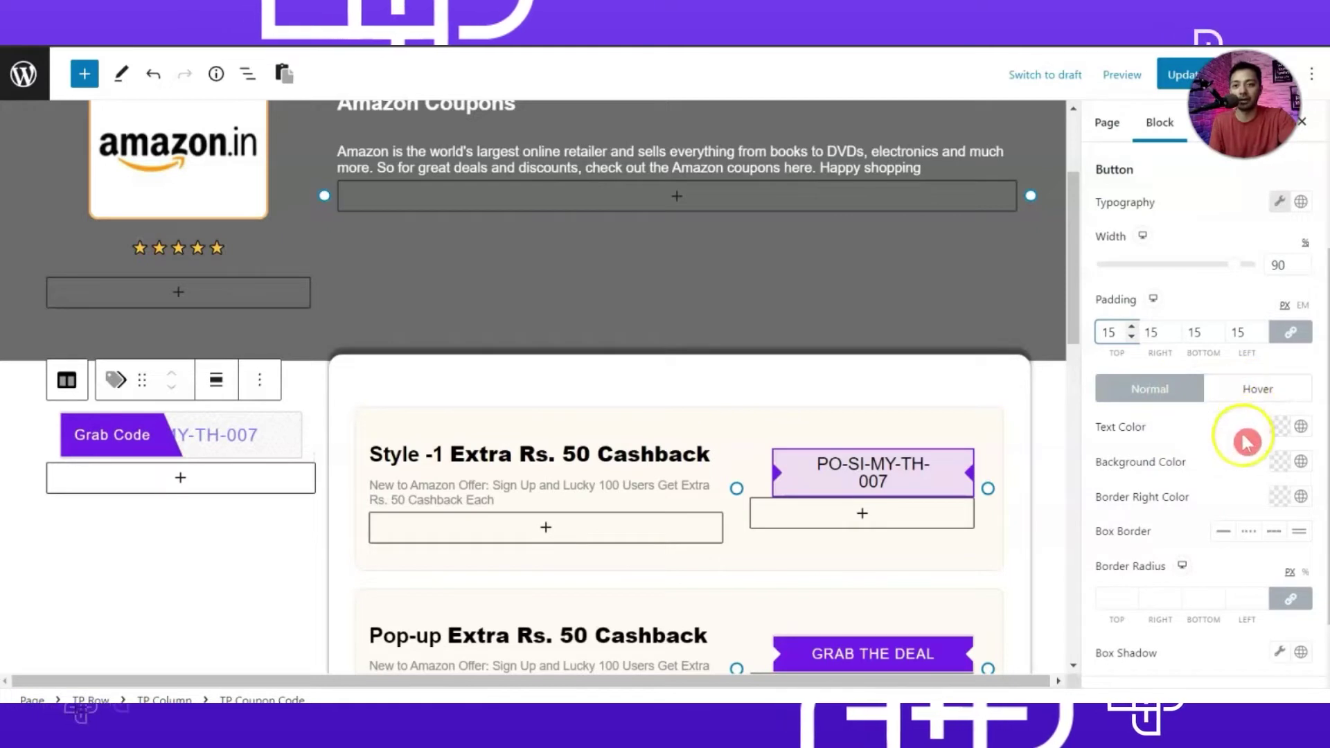
pyautogui.click(1123, 436)
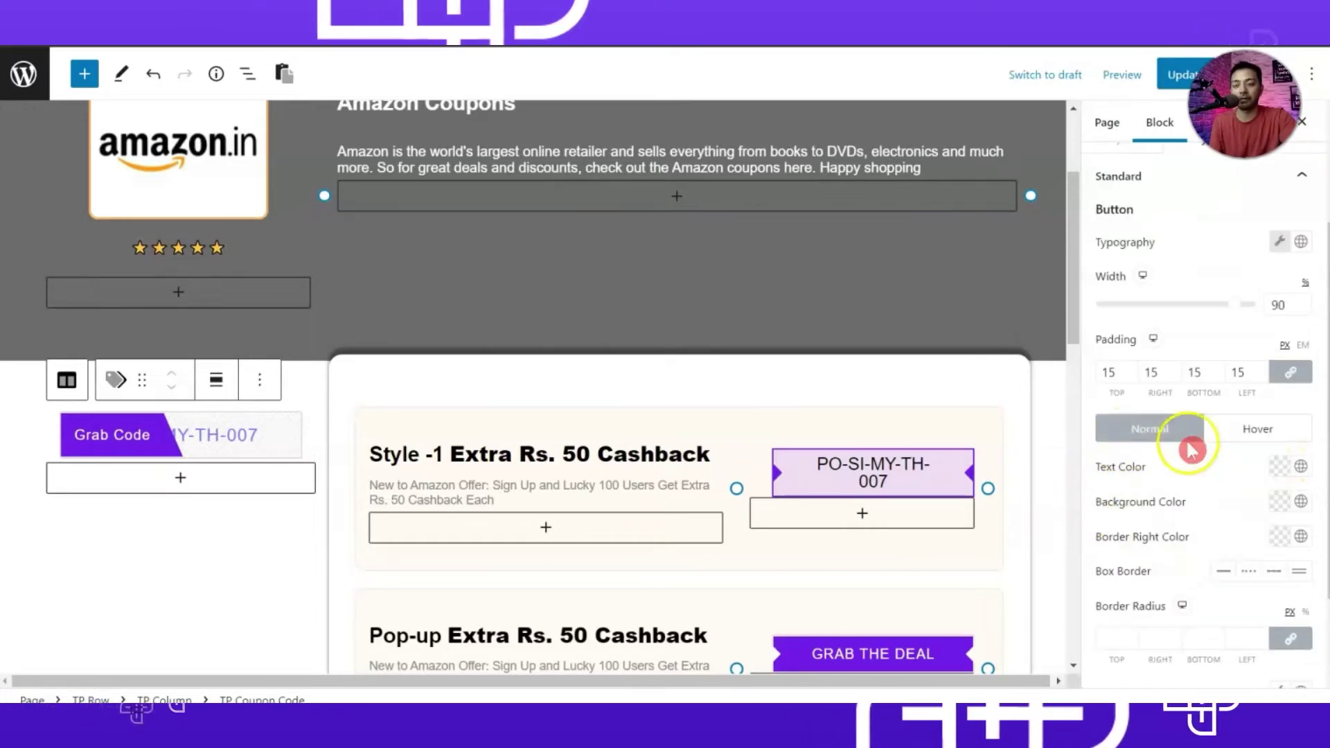
pyautogui.click(1262, 433)
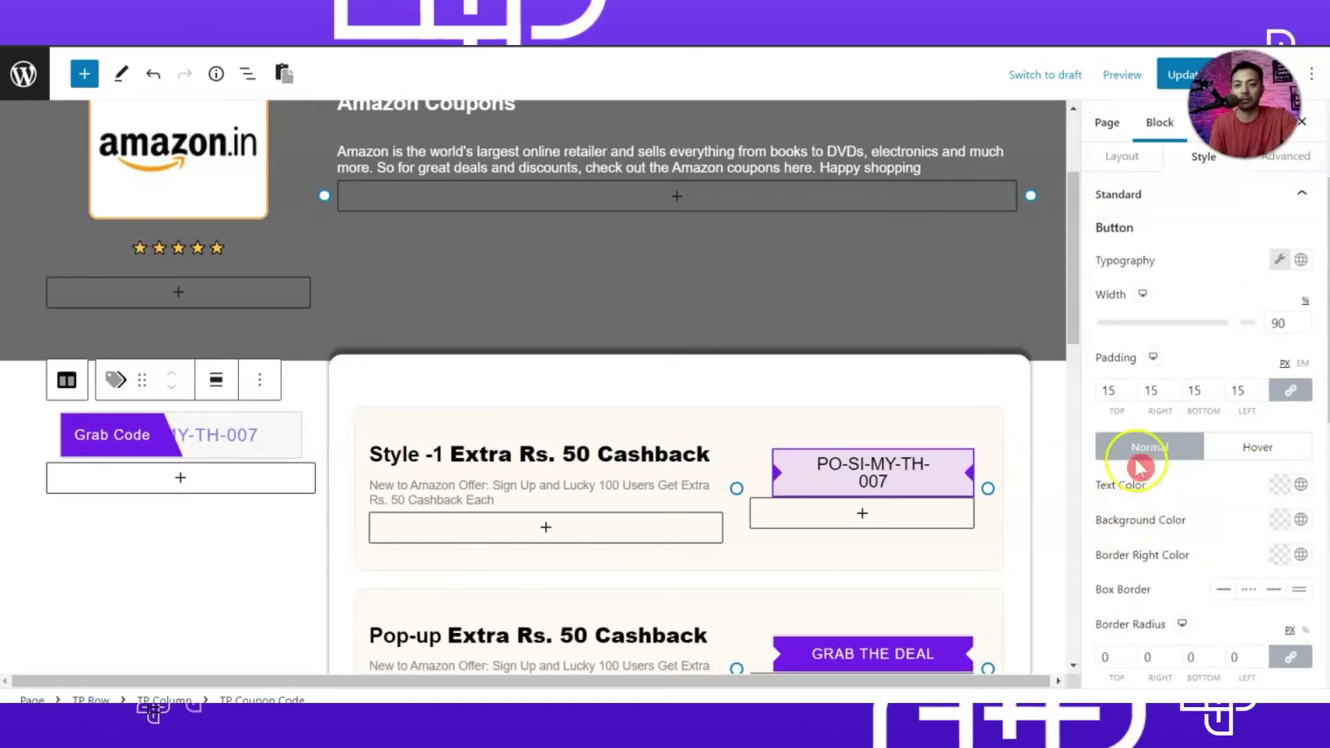
pyautogui.click(1283, 519)
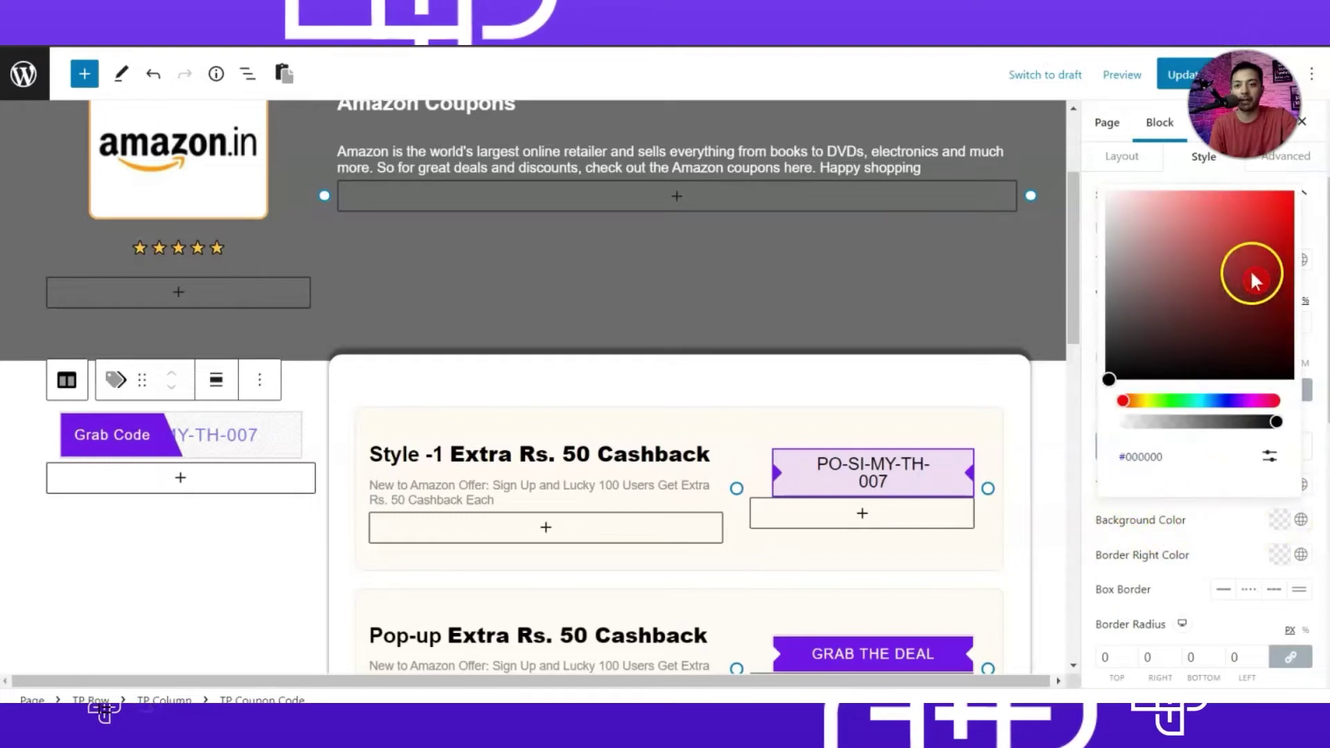
pyautogui.click(1219, 241)
pyautogui.moveTo(1235, 257); pyautogui.dragTo(1239, 263)
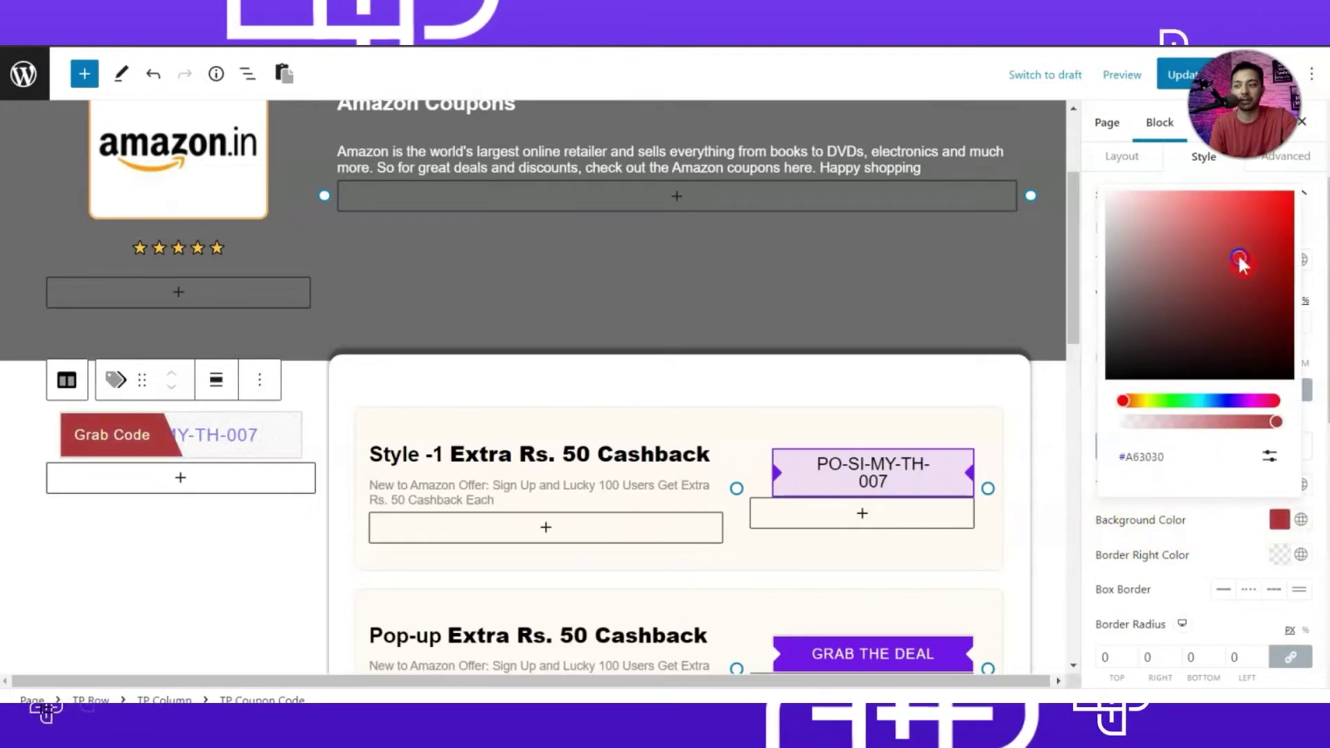
pyautogui.click(1202, 547)
# Step: Inspect the button's hover background colour setting and preview the hover effect on the coupon
pyautogui.click(1256, 449)
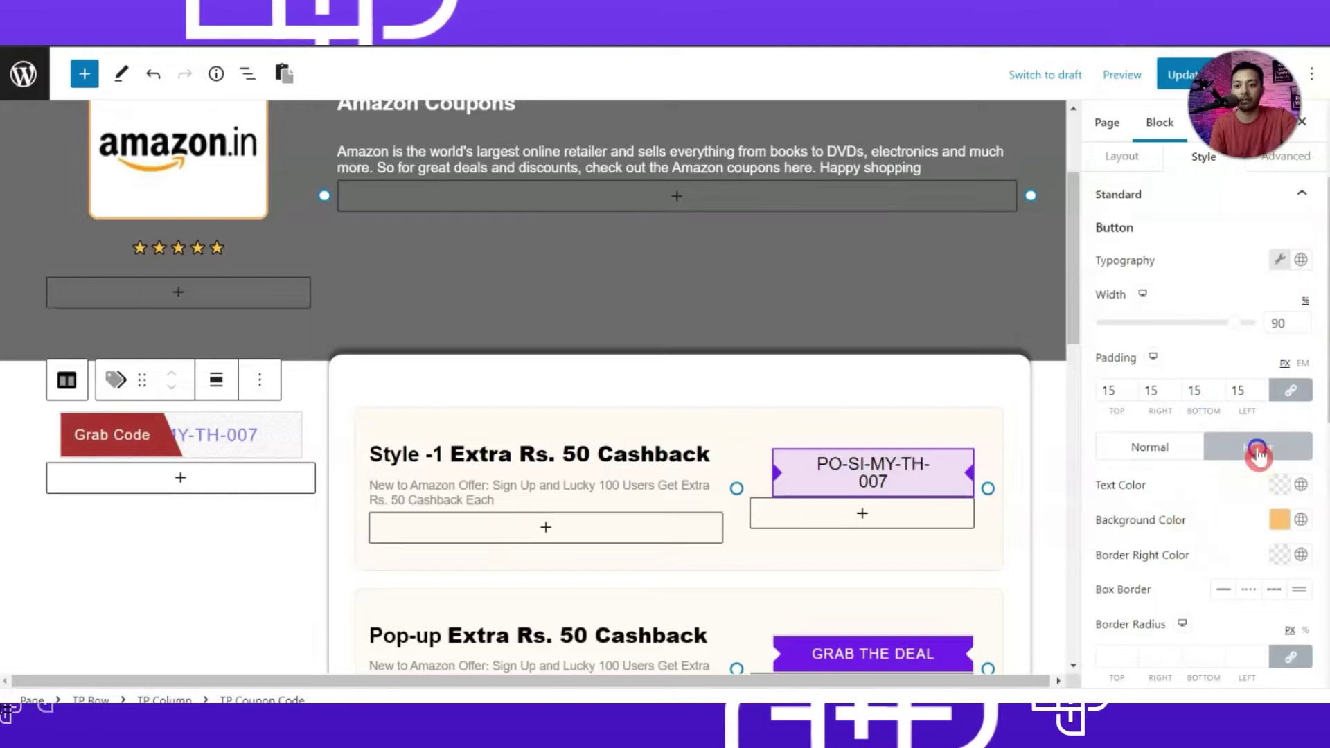
pyautogui.click(1281, 521)
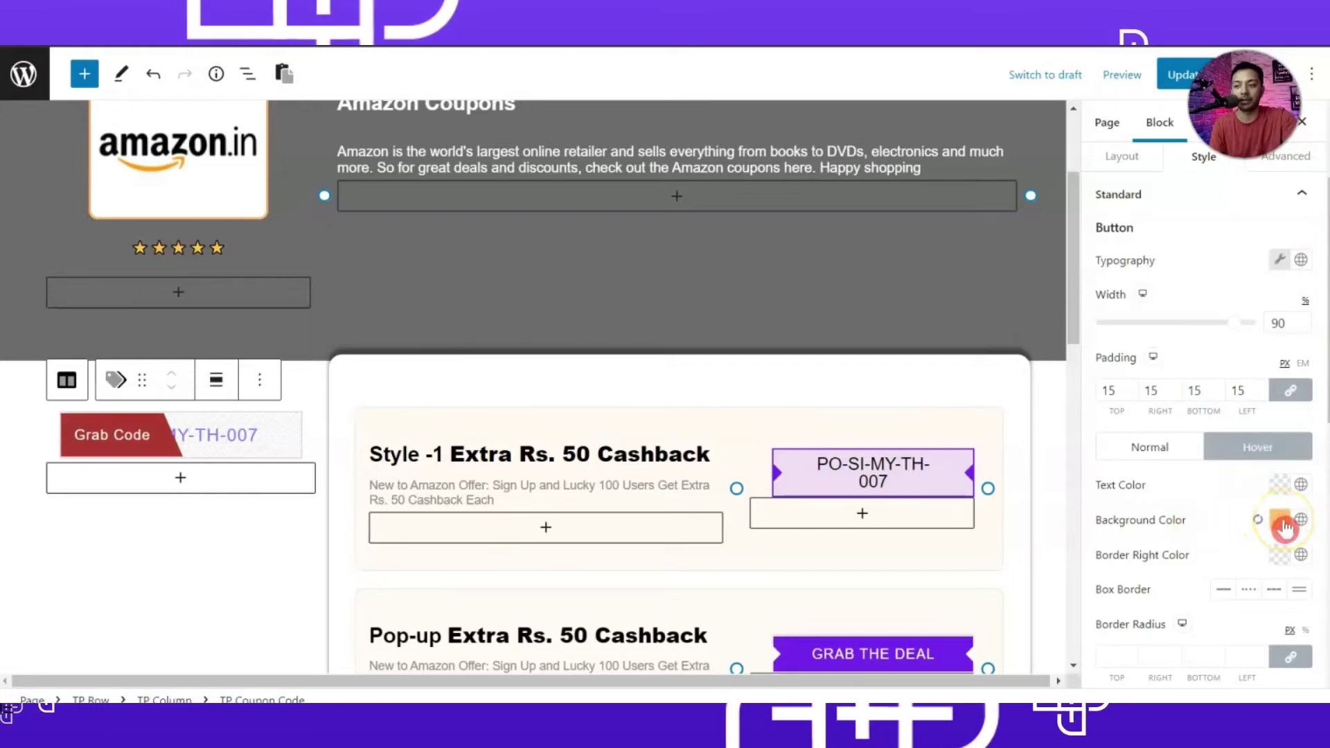
pyautogui.click(115, 467)
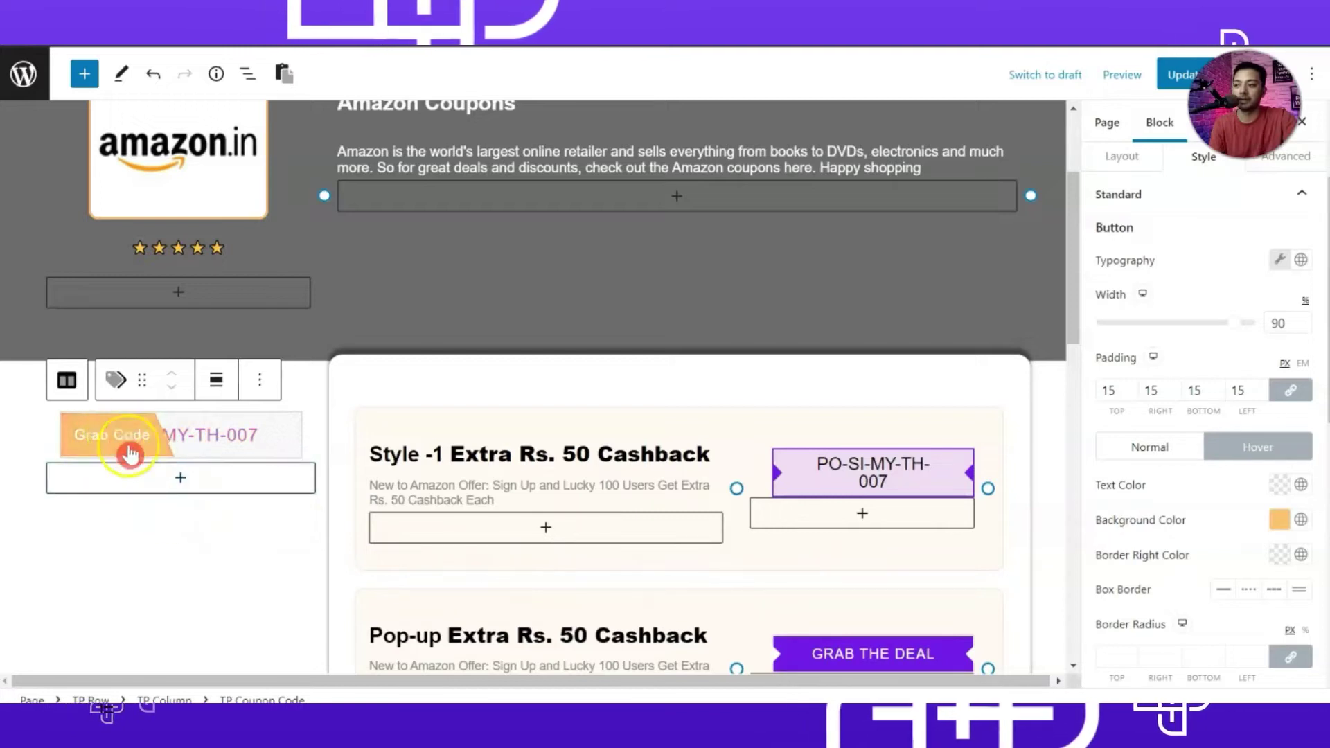
# Step: Set the coupon button's normal border radius to 10 px on all corners
pyautogui.scroll(-3, 1177, 527)
pyautogui.click(1148, 344)
pyautogui.click(1129, 551)
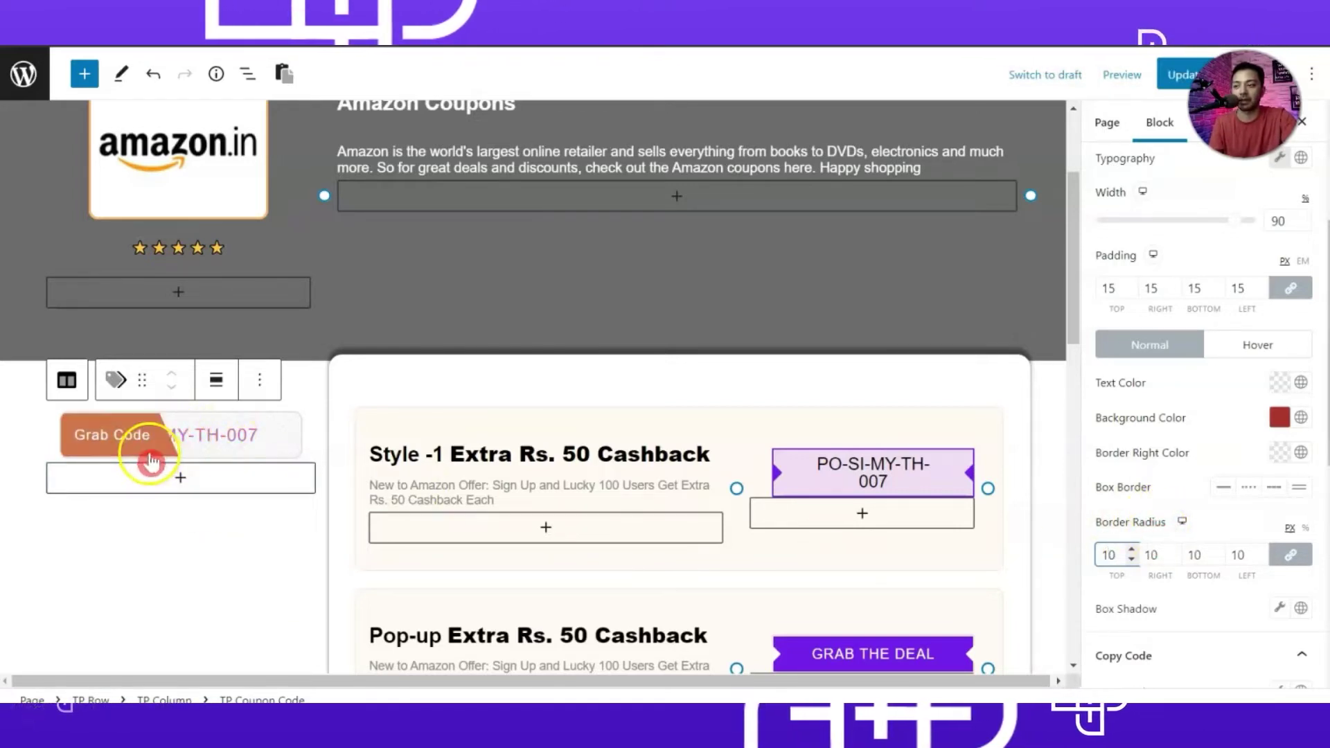
# Step: Add an outset box shadow to the coupon button with X 1, Y 4, blur 8 and spread 1
pyautogui.scroll(-3, 1205, 527)
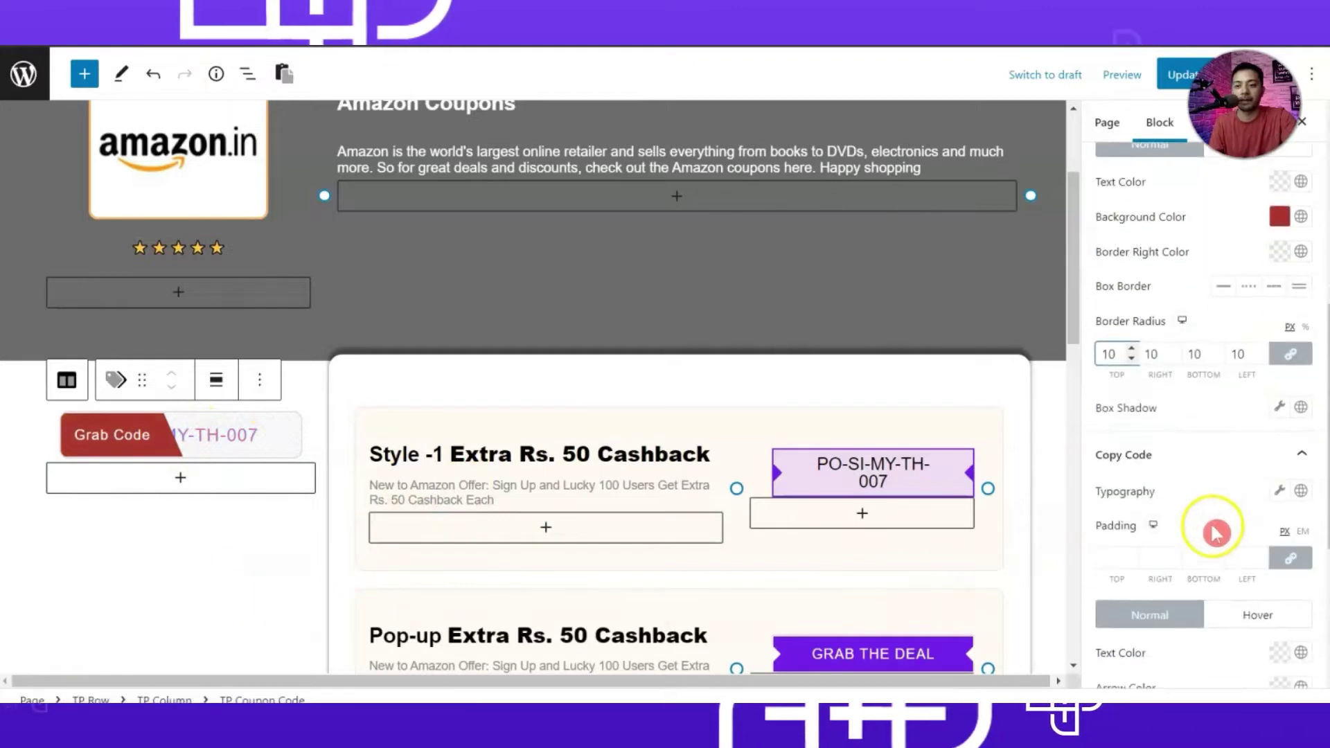
pyautogui.click(1280, 399)
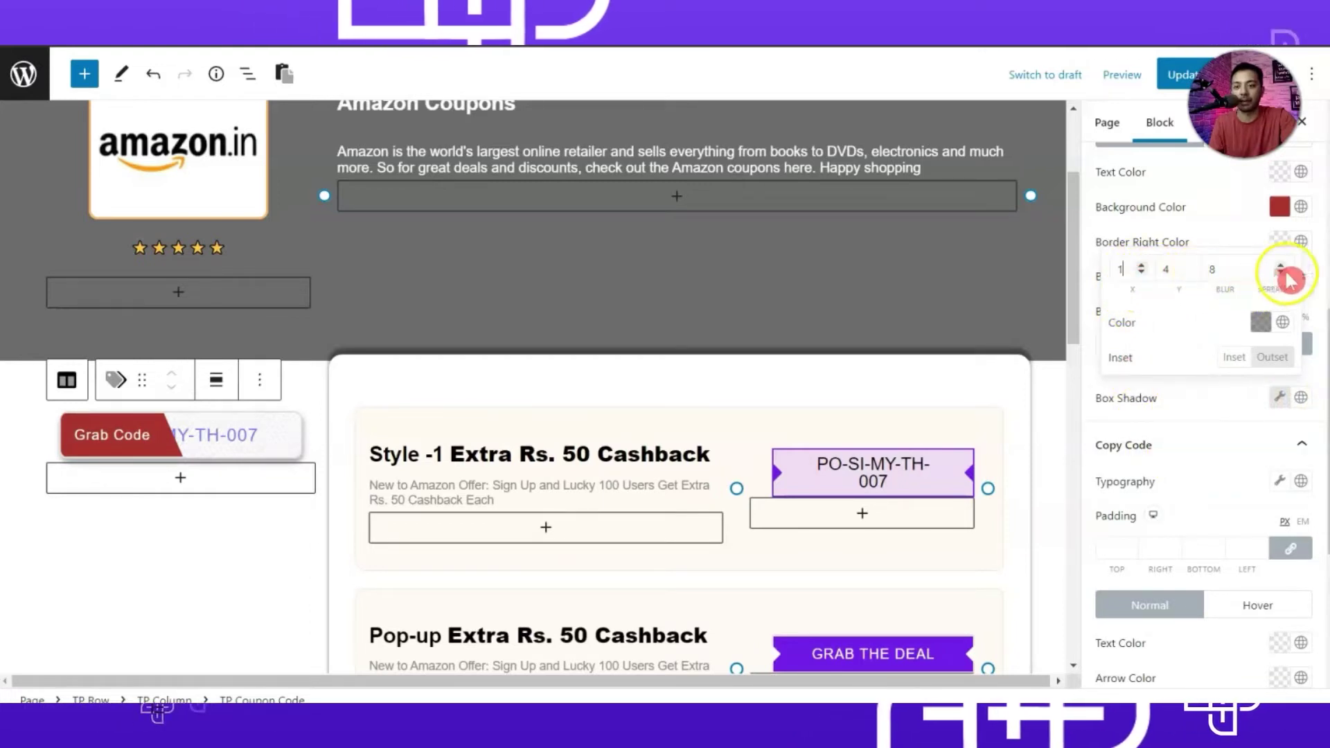
pyautogui.click(1274, 277)
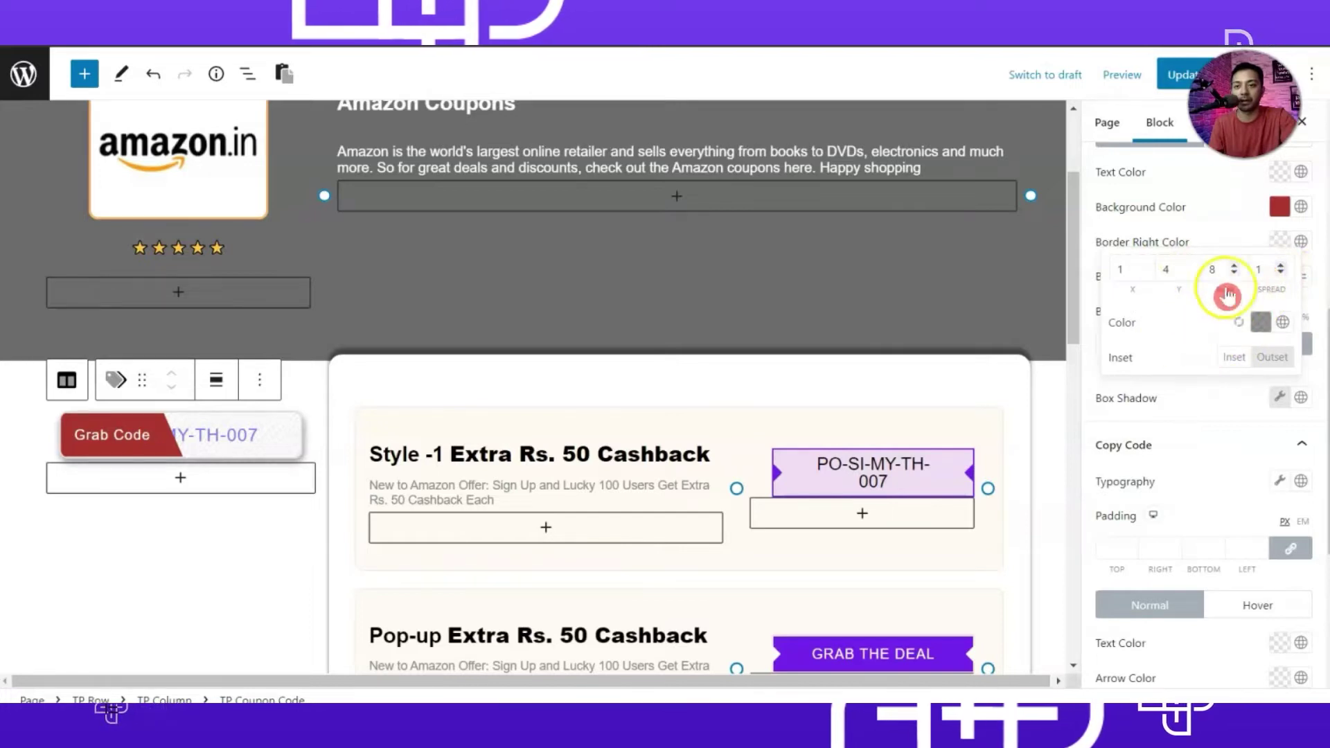
pyautogui.click(1187, 445)
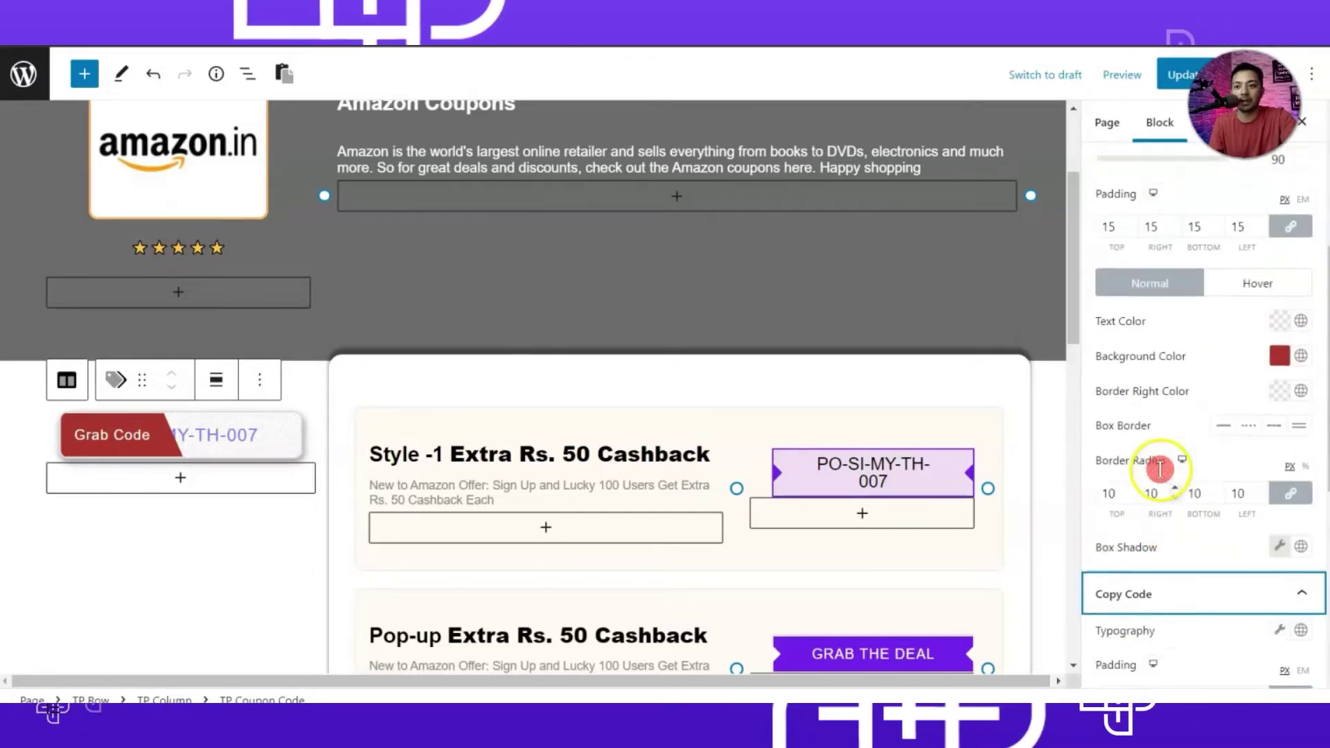
# Step: Set the Copy Code's normal background to a solid pale olive colour
pyautogui.scroll(5, 1149, 484)
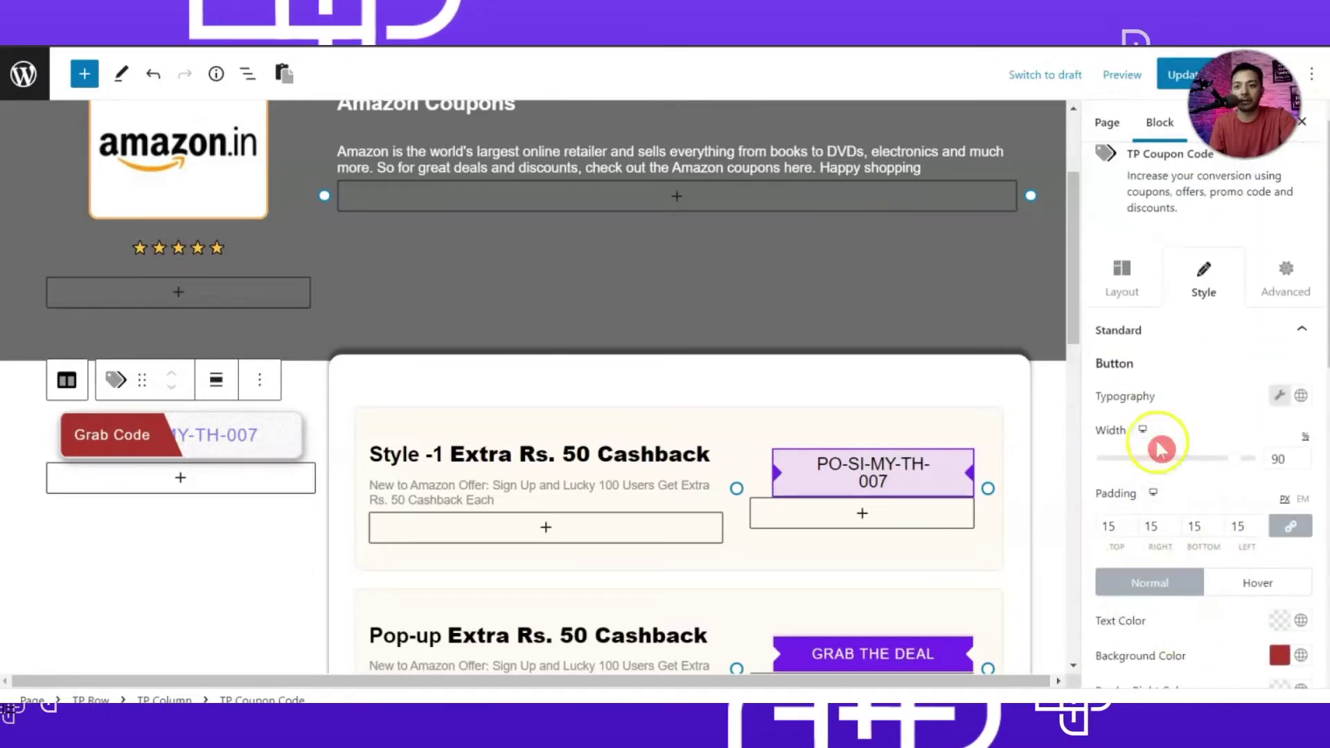
pyautogui.scroll(-6, 1163, 439)
pyautogui.click(1172, 464)
pyautogui.scroll(-2, 1171, 464)
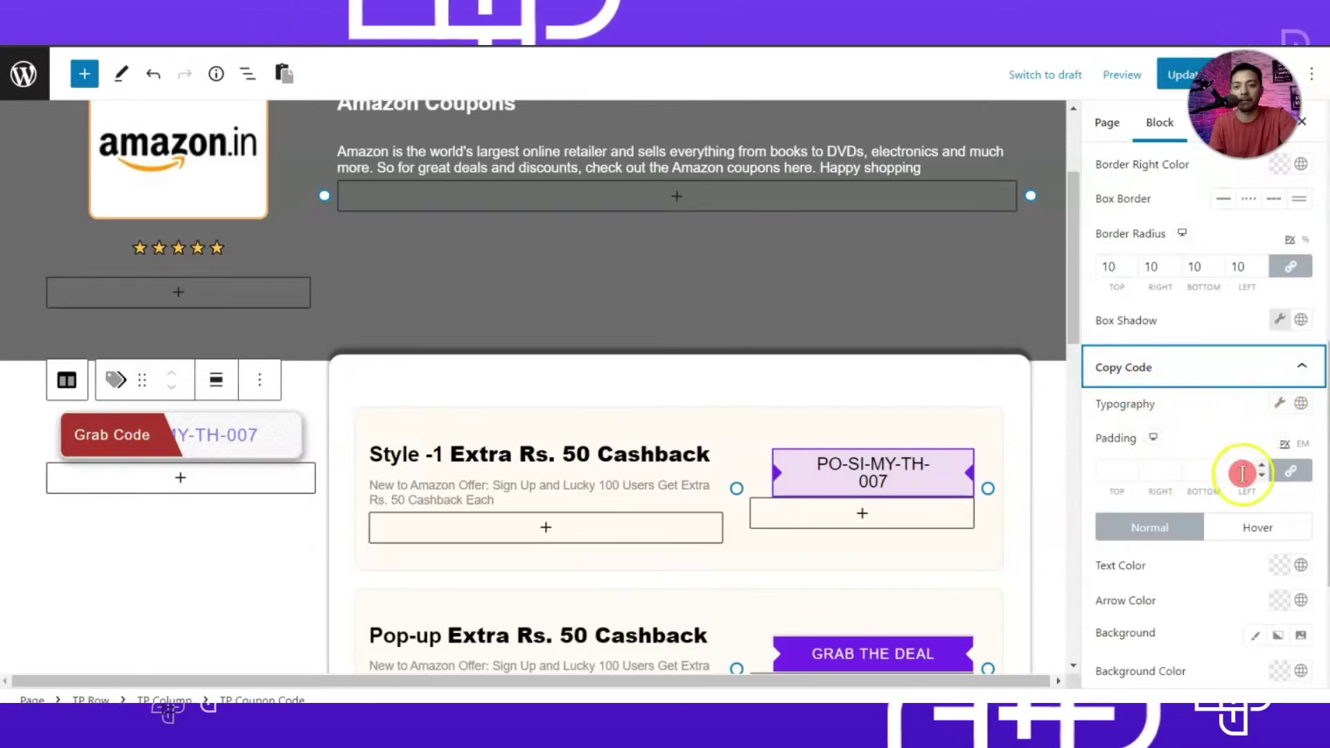
pyautogui.scroll(-3, 1236, 478)
pyautogui.click(1239, 321)
pyautogui.click(1164, 321)
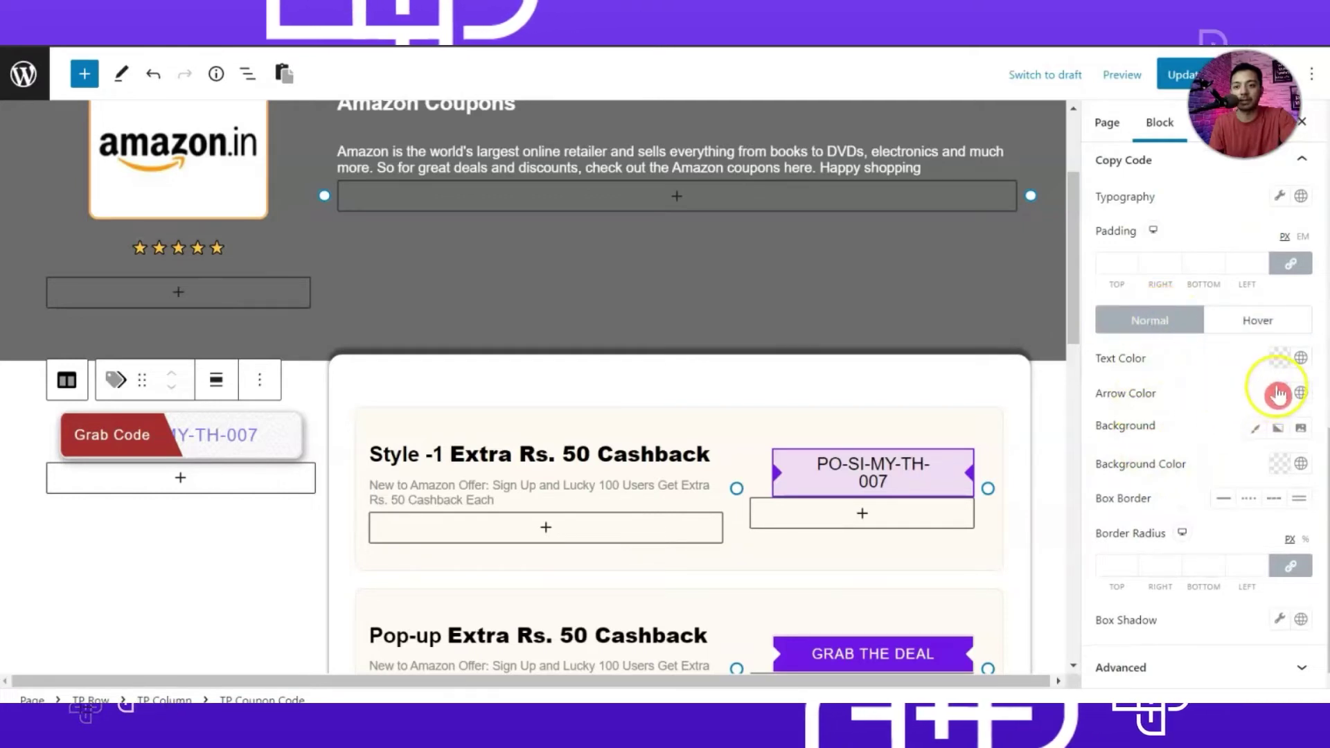
pyautogui.click(1278, 394)
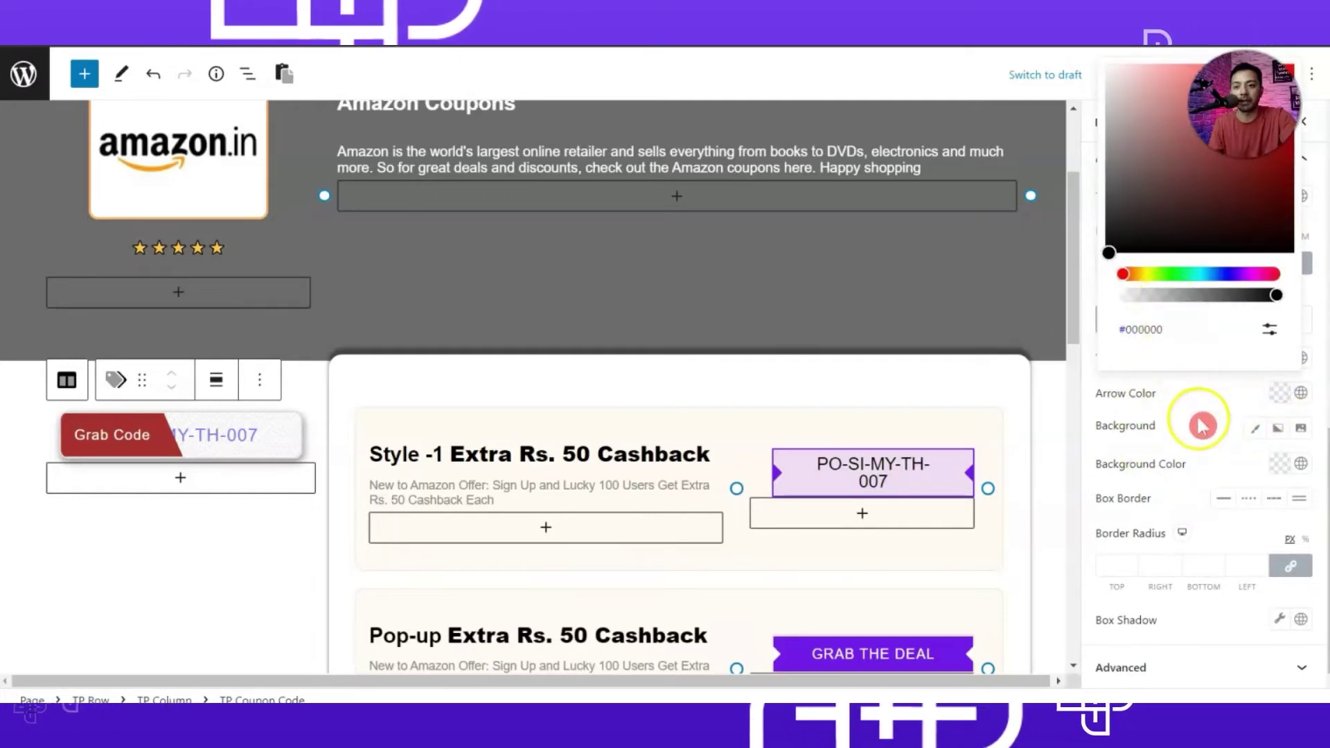
pyautogui.scroll(3, 1184, 505)
pyautogui.moveTo(1182, 510)
pyautogui.mouseDown()
pyautogui.moveTo(1143, 498)
pyautogui.moveTo(1170, 503)
pyautogui.mouseUp()
pyautogui.moveTo(1178, 394); pyautogui.dragTo(1162, 346)
pyautogui.click(1182, 606)
pyautogui.scroll(-2, 1182, 605)
# Step: Set the Copy Code's hover background to a solid purple colour
pyautogui.click(1258, 446)
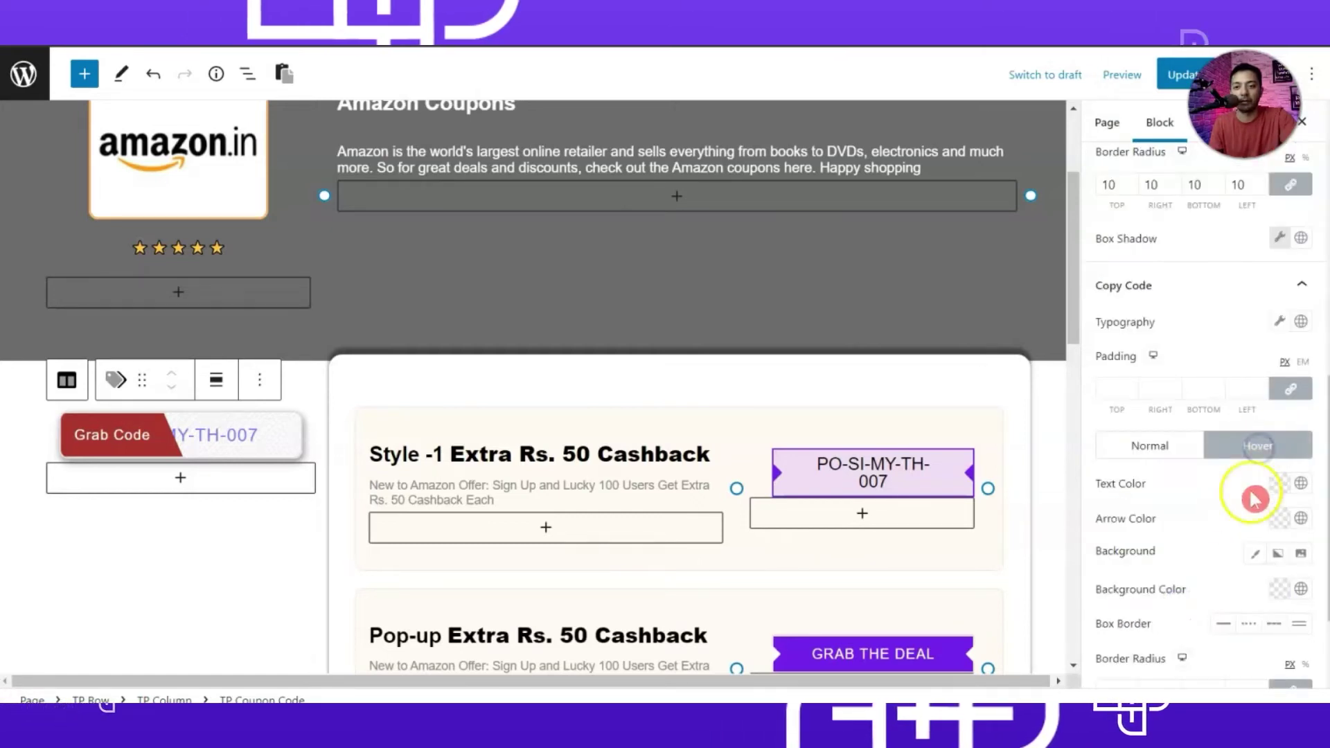
pyautogui.click(1279, 589)
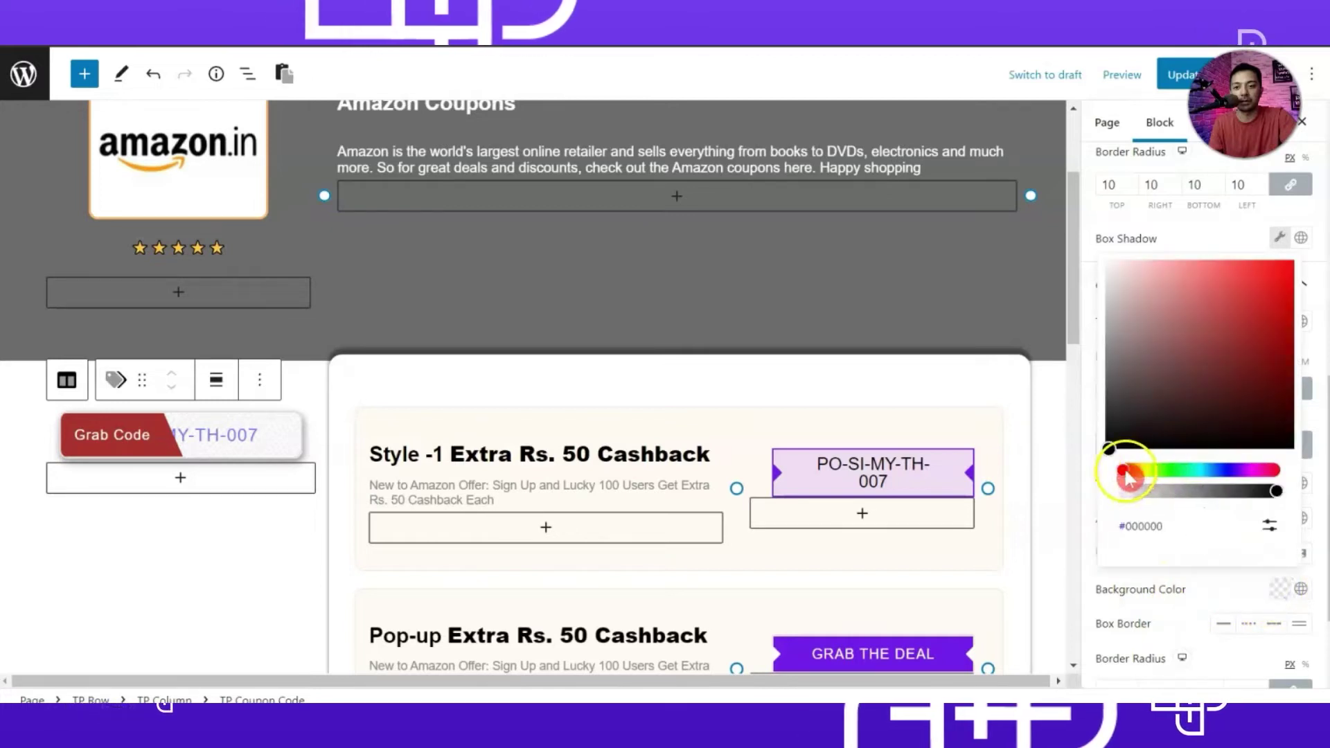
pyautogui.click(1243, 470)
pyautogui.click(1175, 320)
pyautogui.click(1199, 582)
# Step: Set the Copy Code's text colour to black for both the normal and hover states
pyautogui.click(1149, 446)
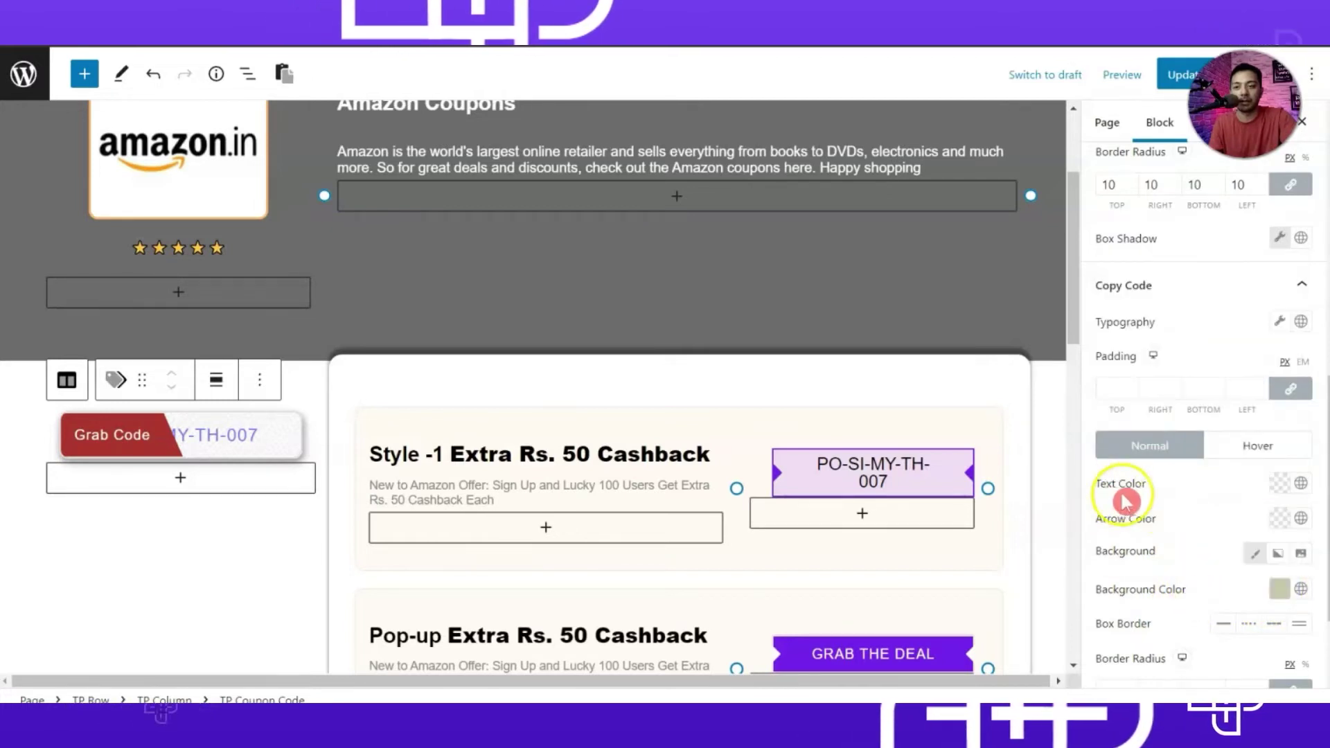
pyautogui.click(1279, 482)
pyautogui.click(1181, 326)
pyautogui.moveTo(1182, 326); pyautogui.dragTo(1189, 367)
pyautogui.click(1191, 536)
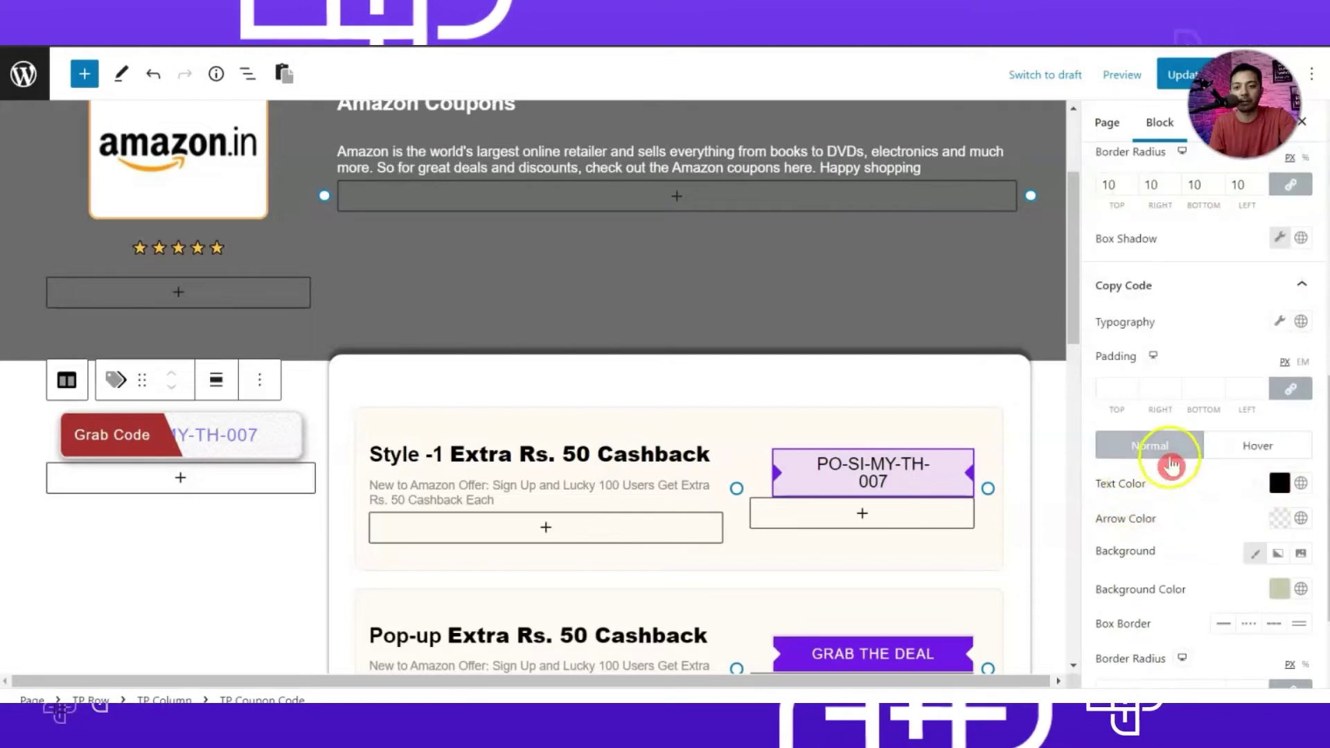
pyautogui.click(1232, 444)
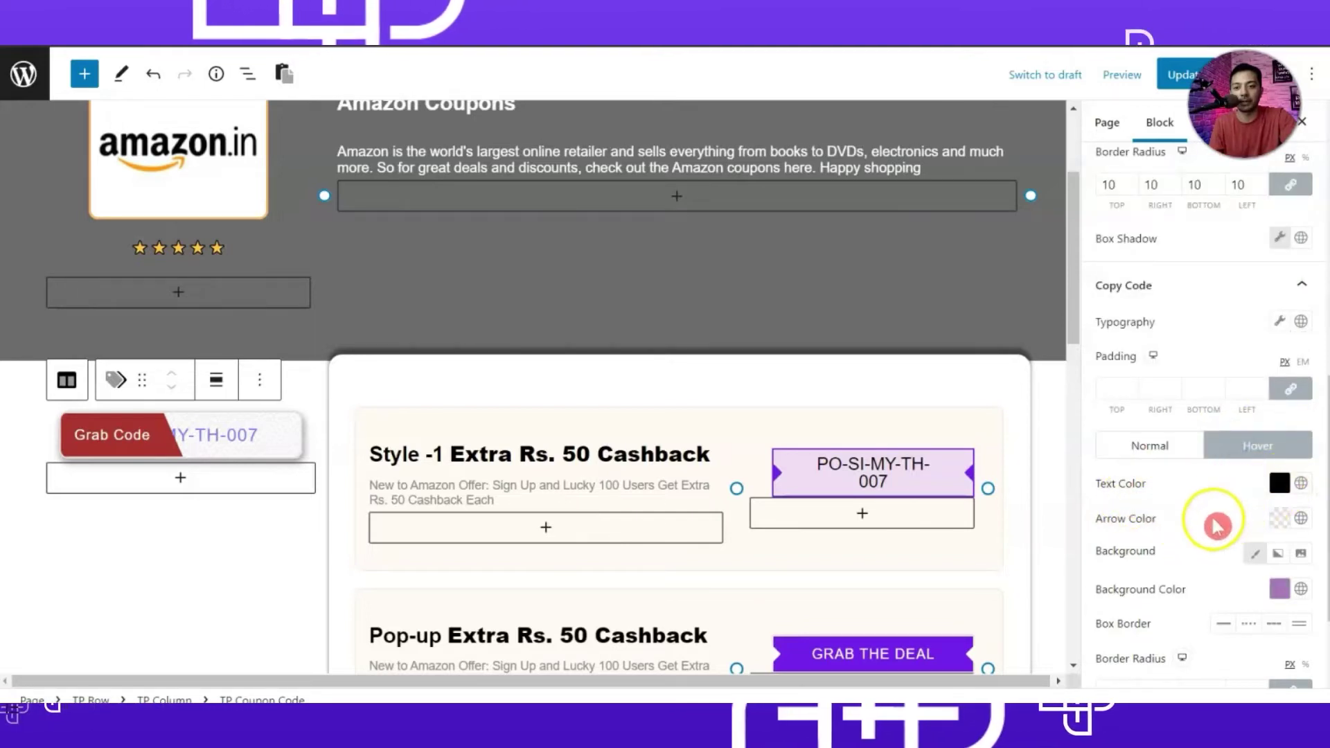
# Step: Return to the coupon block's layout settings and save the page
pyautogui.scroll(-2, 1212, 527)
pyautogui.scroll(10, 1202, 585)
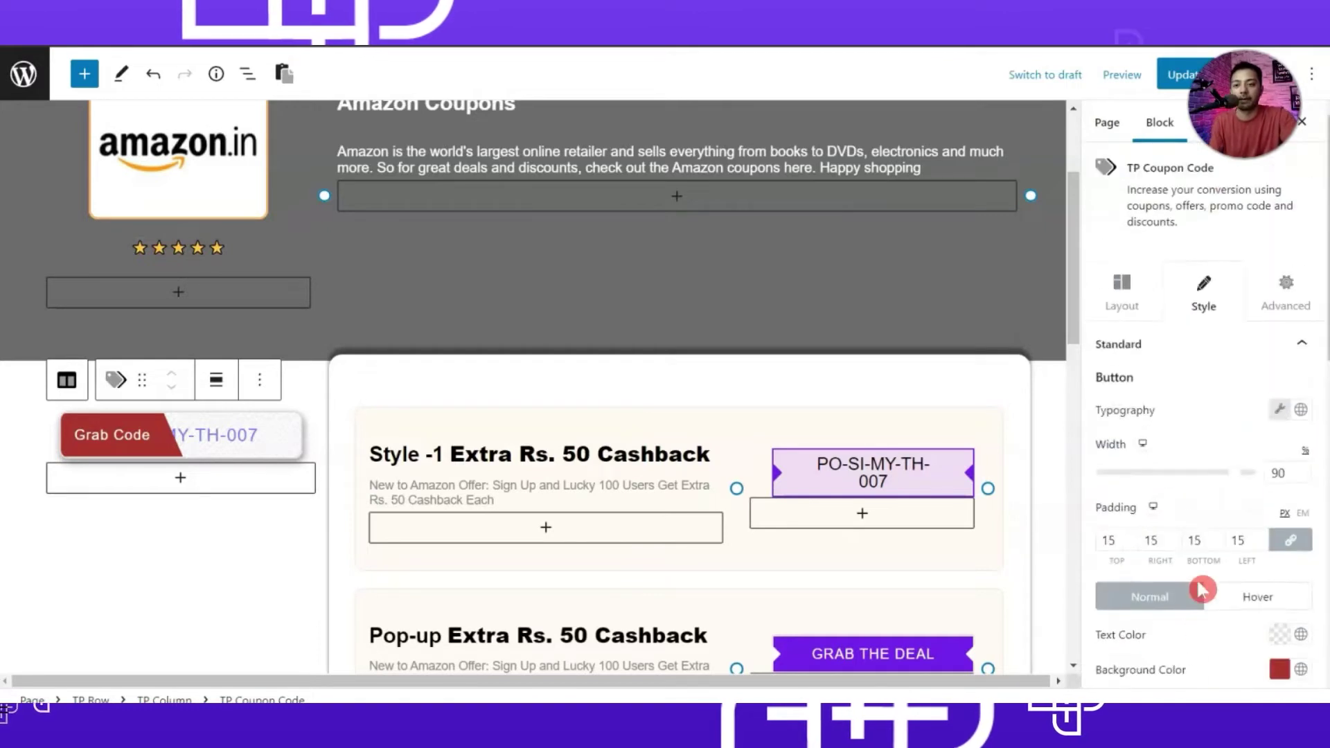
pyautogui.click(1122, 295)
pyautogui.hotkey('ctrl', 's')
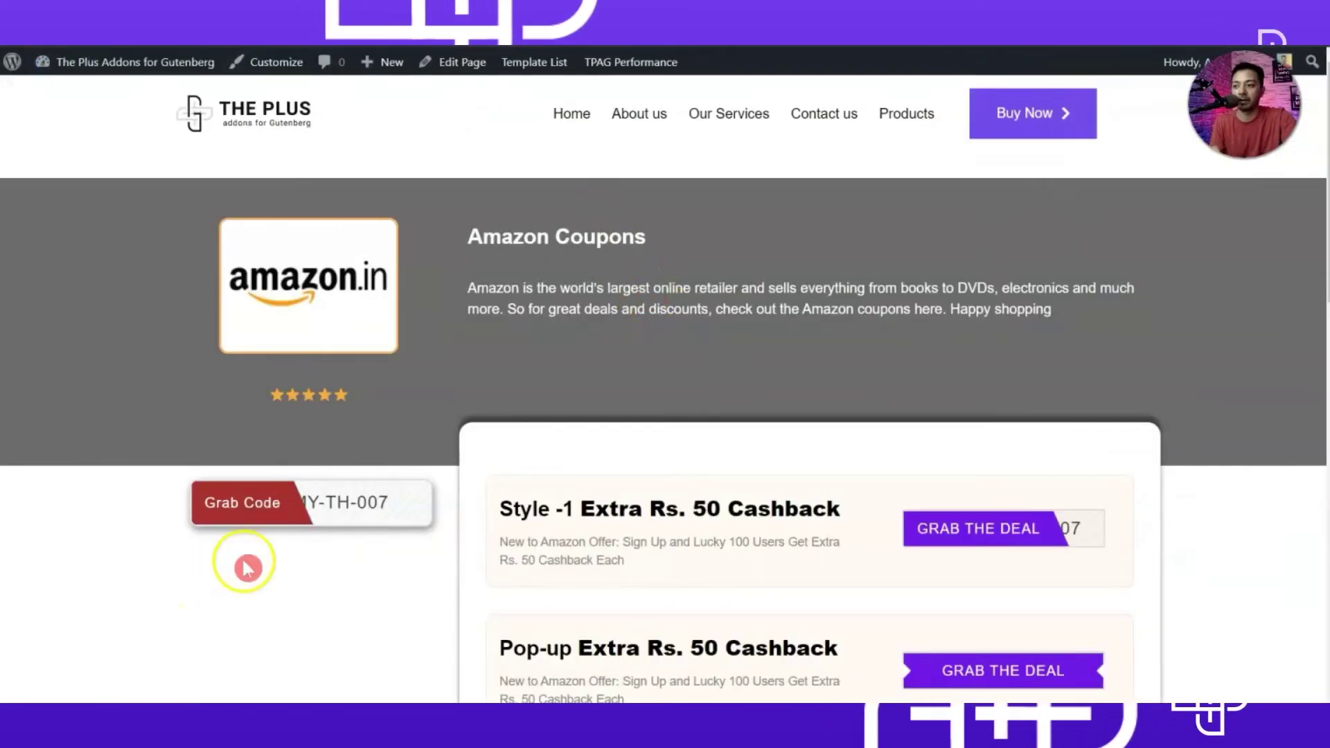
# Step: Reveal the styled coupon's code on the live page and check its hover background
pyautogui.click(233, 520)
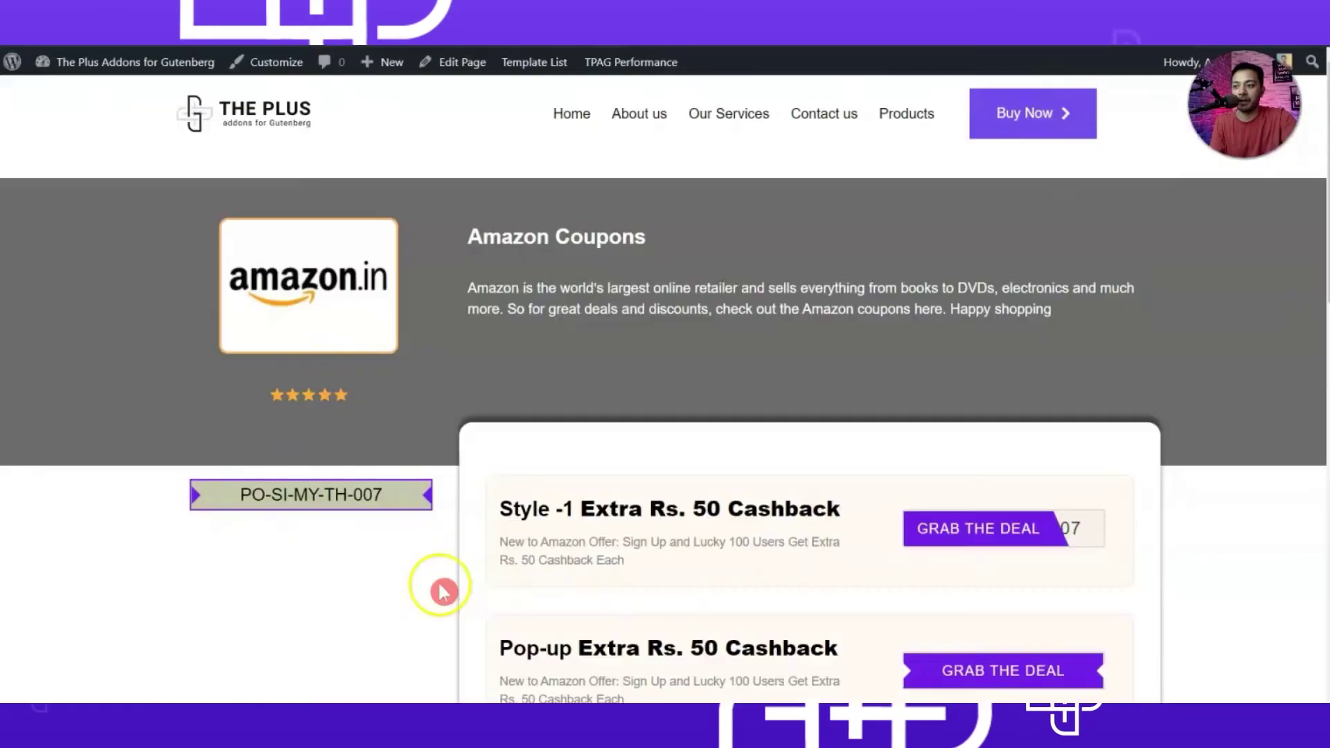
pyautogui.moveTo(439, 591); pyautogui.dragTo(395, 496)
pyautogui.click(408, 514)
pyautogui.click(400, 517)
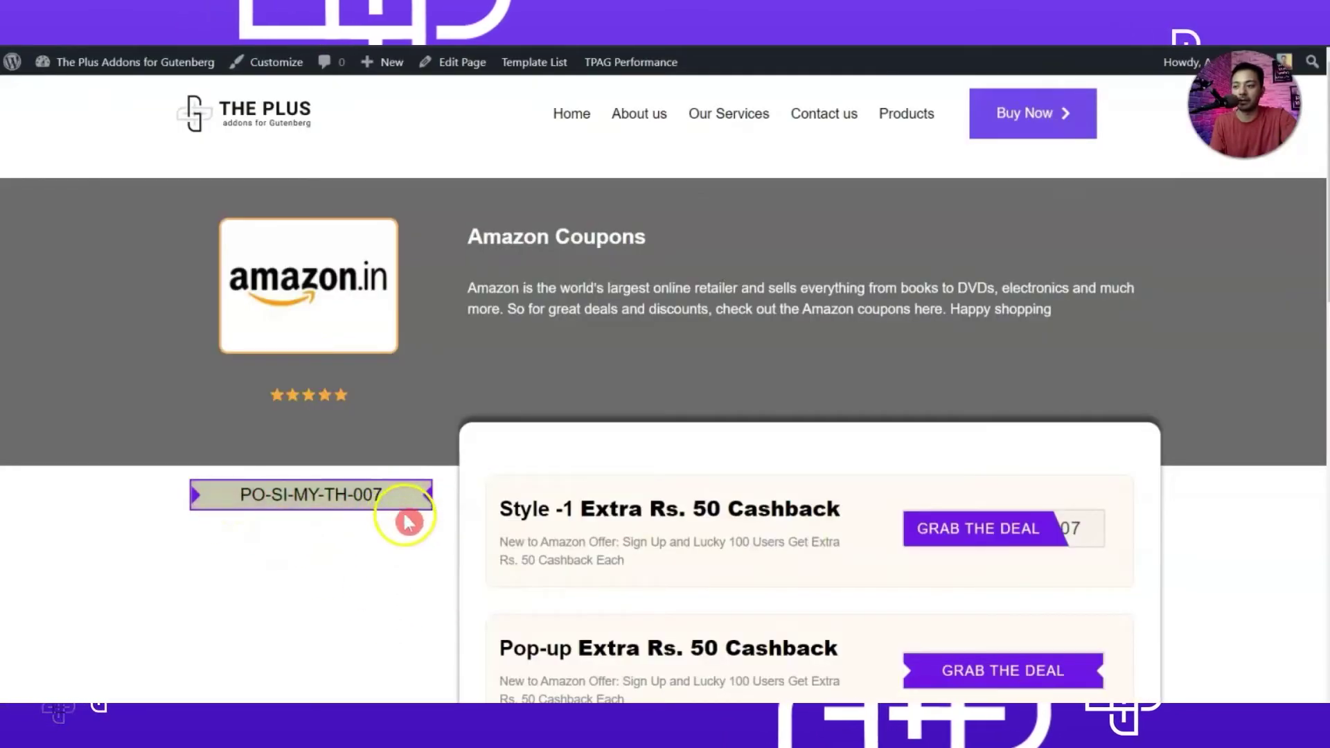
pyautogui.moveTo(386, 572); pyautogui.dragTo(392, 490)
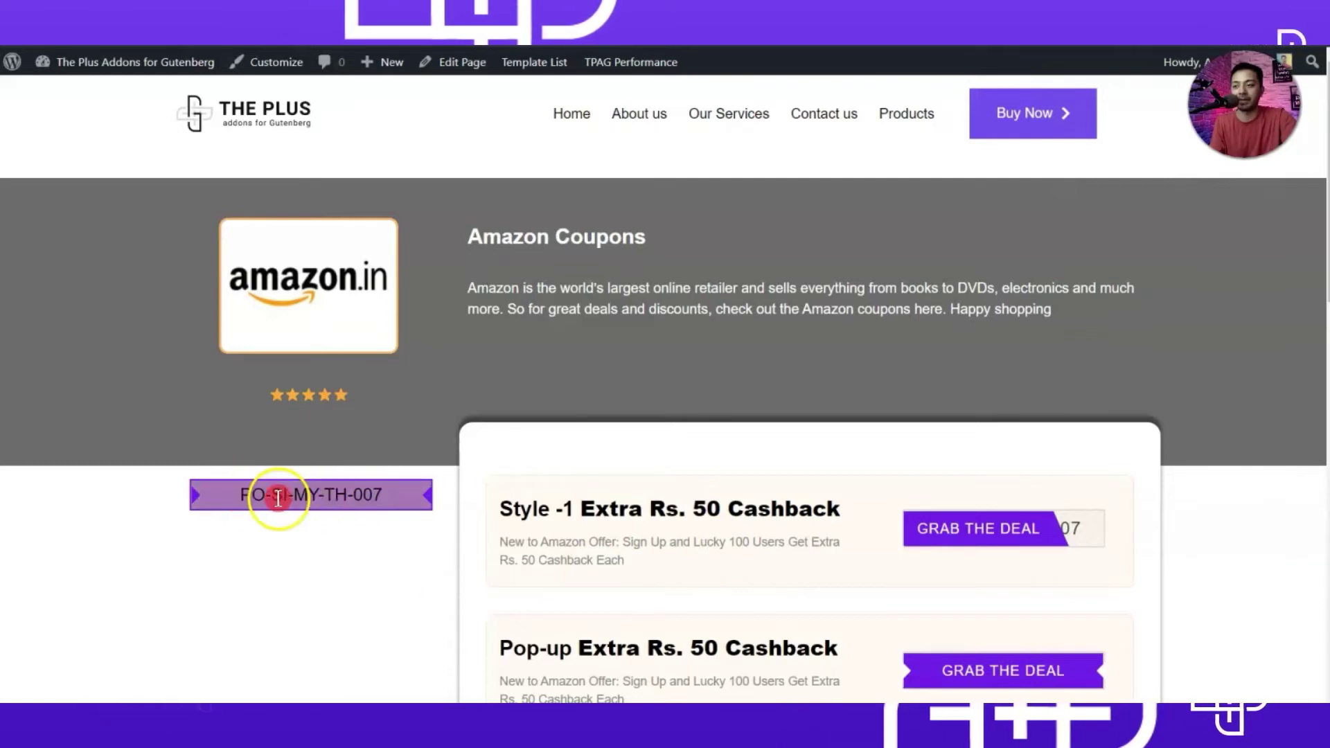
pyautogui.click(374, 498)
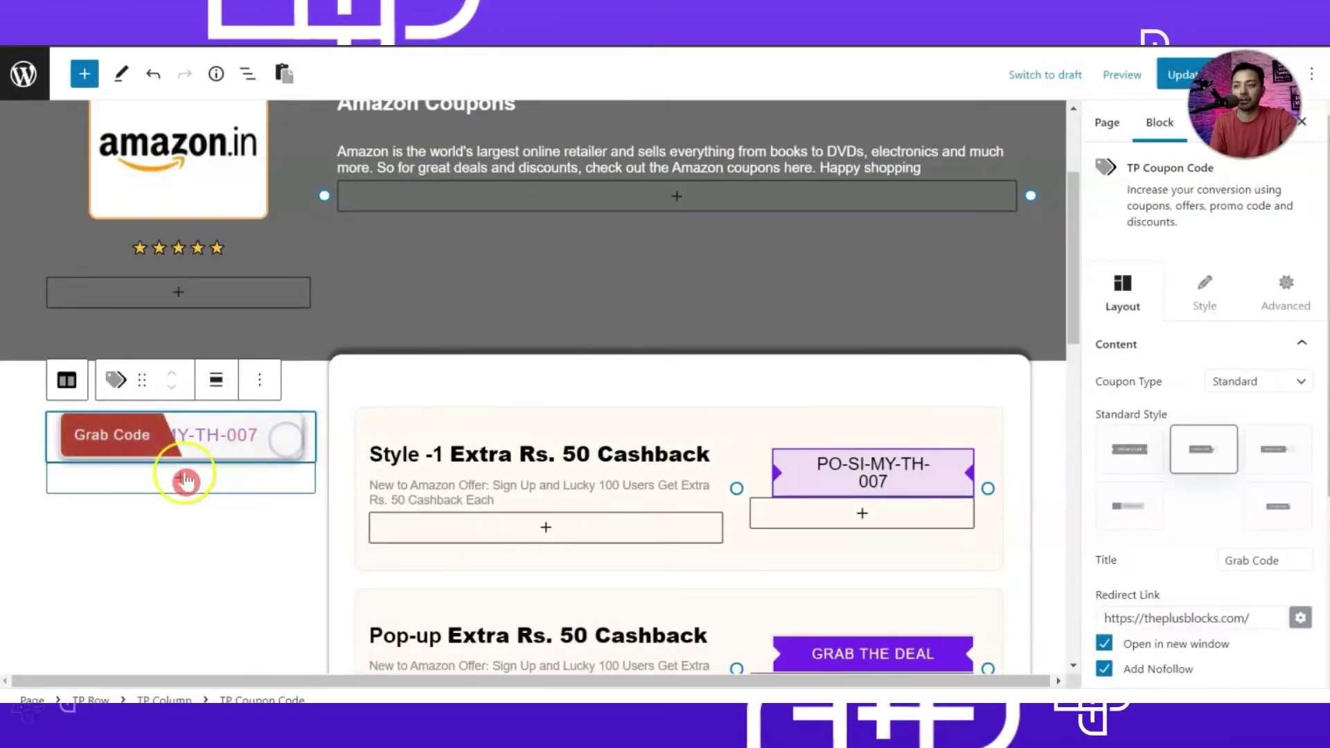
# Step: Switch the coupon's Select Action to Popup in the editor and select the text of the popup title
pyautogui.click(723, 459)
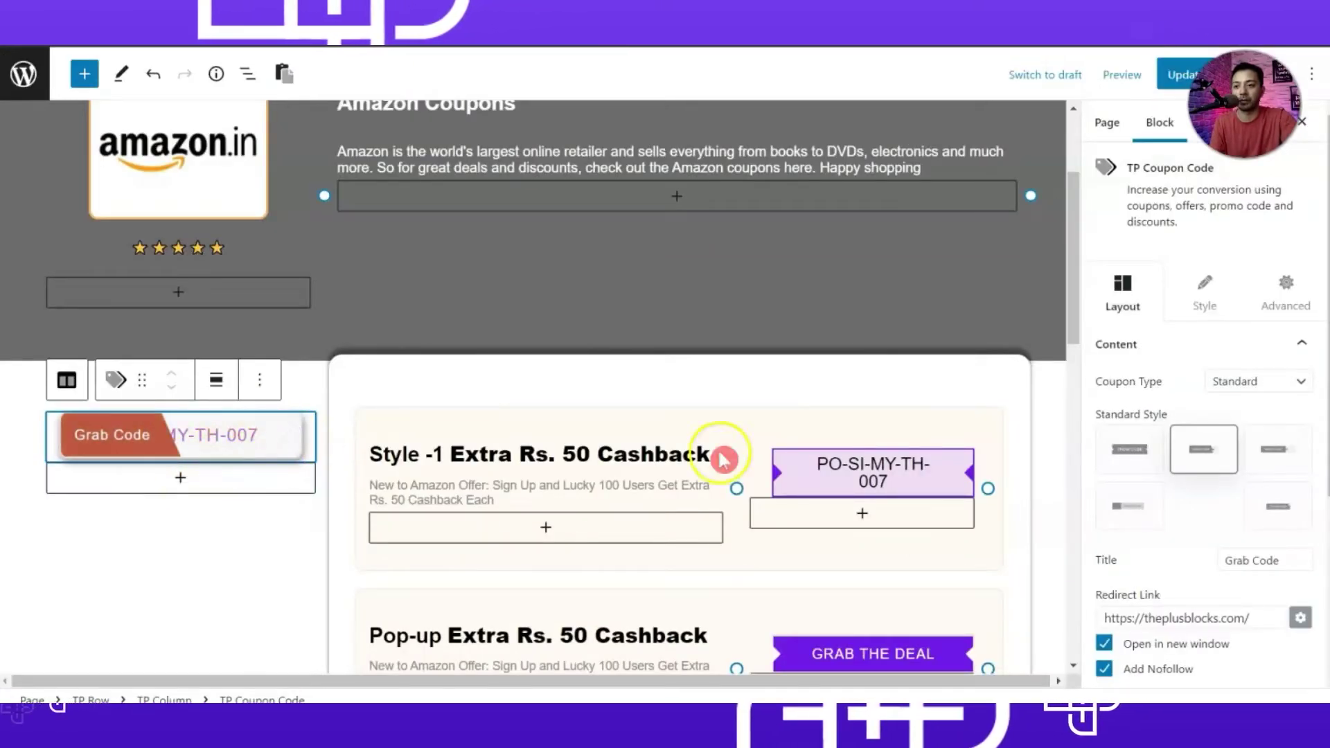
pyautogui.scroll(-4, 1099, 512)
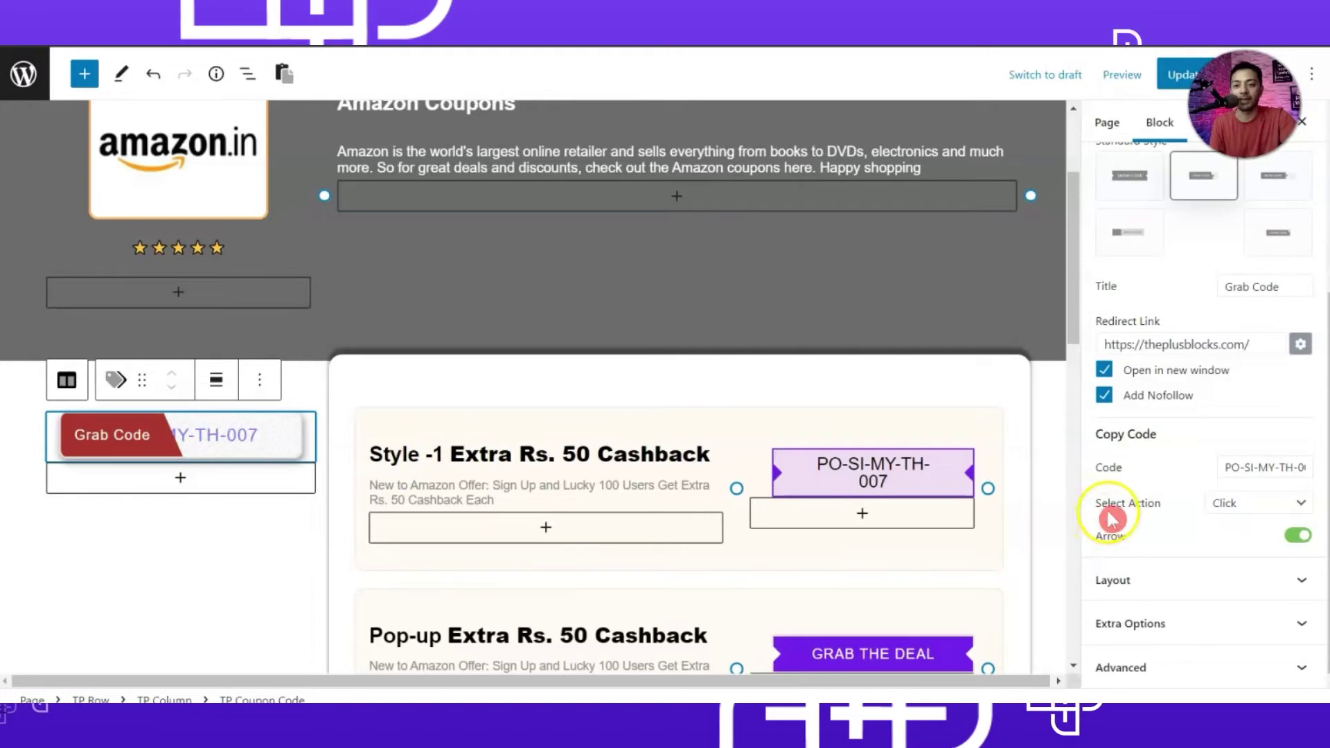
pyautogui.click(1236, 504)
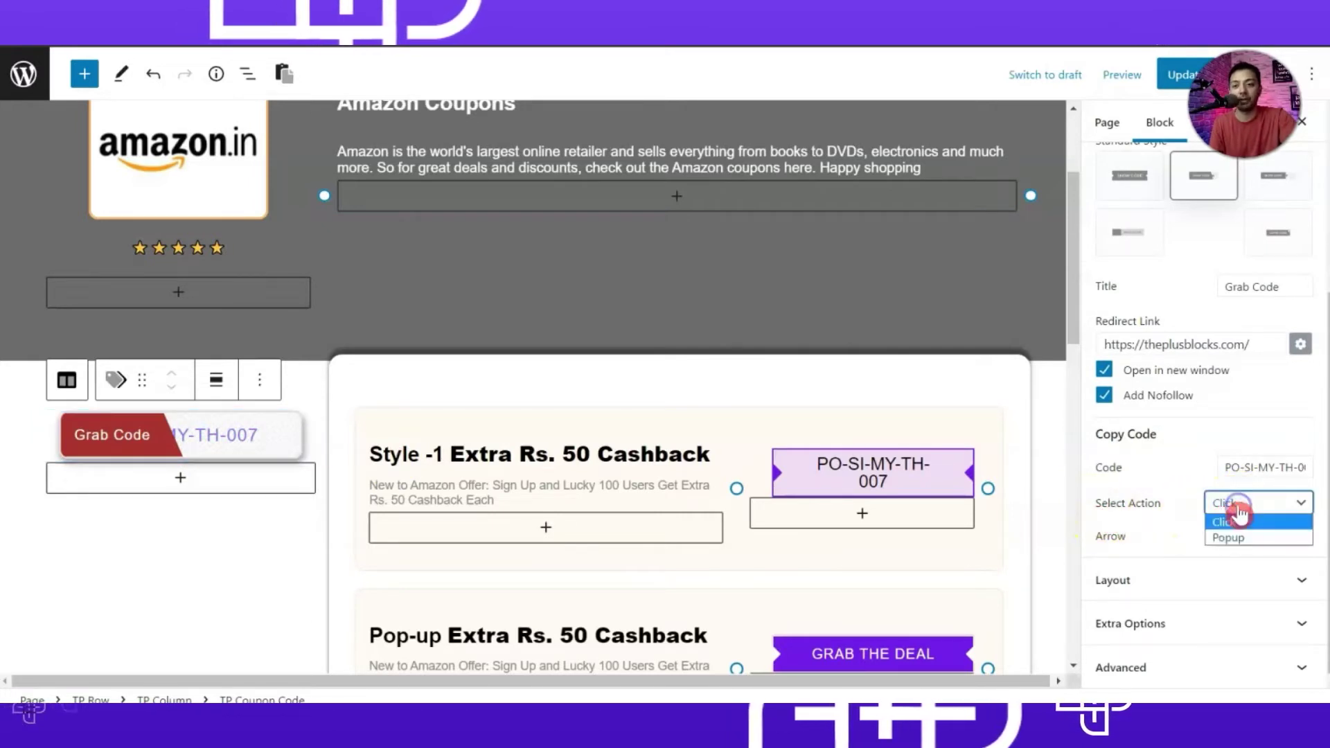
pyautogui.click(1234, 538)
pyautogui.scroll(-2, 1193, 537)
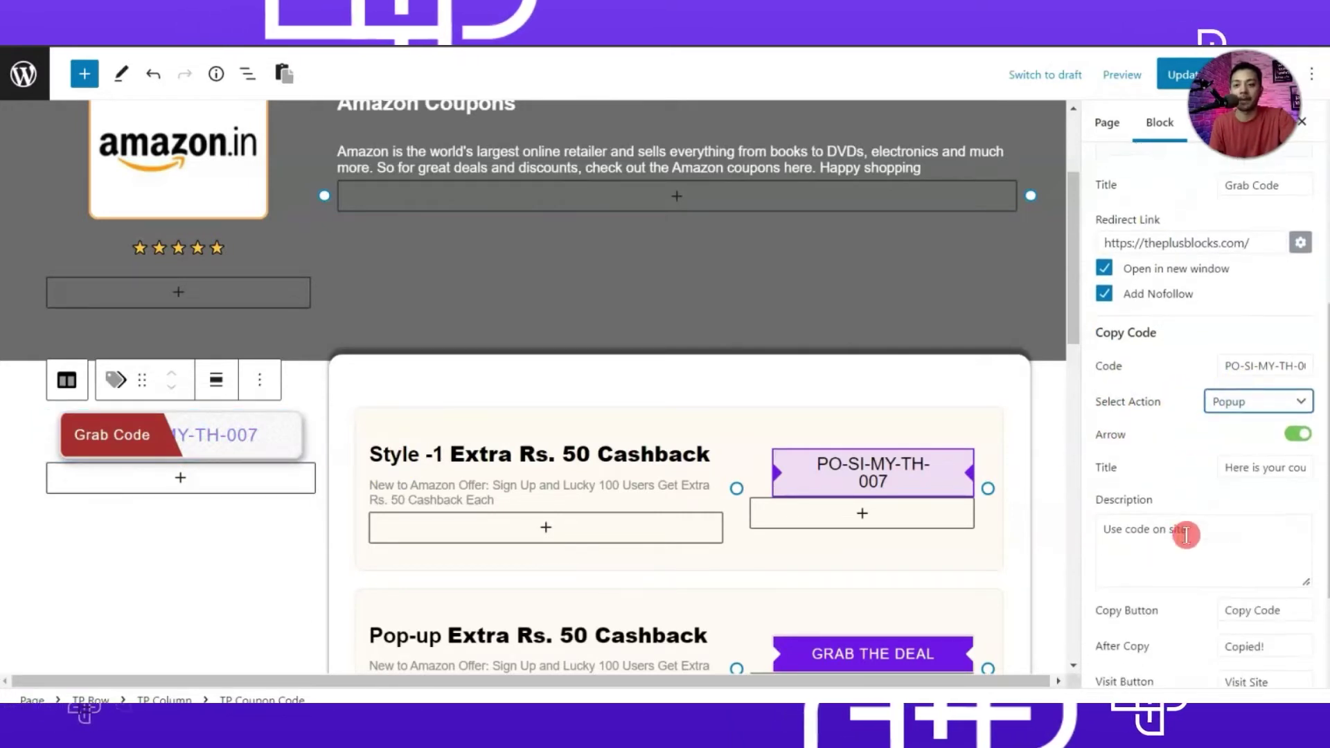
pyautogui.moveTo(1223, 469); pyautogui.dragTo(1306, 465)
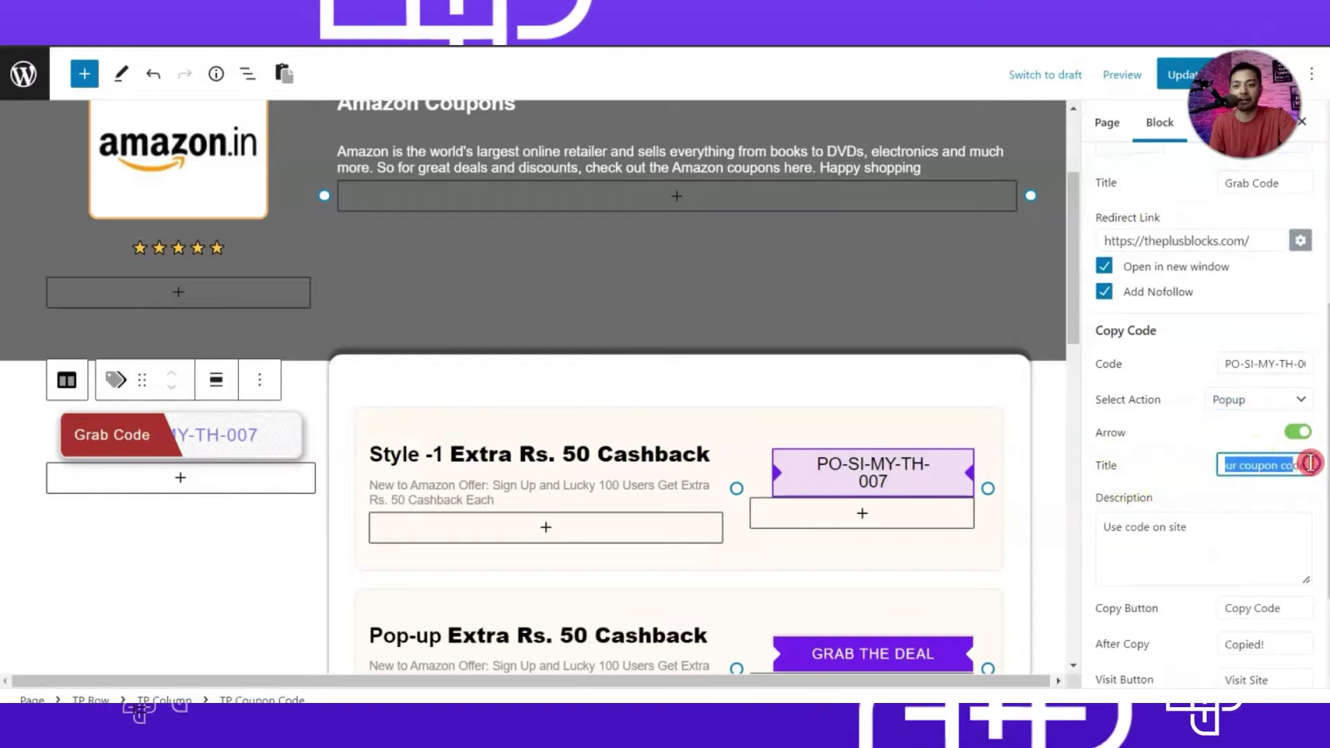
# Step: Go through the popup's description, Copy Button and After Copy texts, and save the page
pyautogui.moveTo(1103, 528); pyautogui.dragTo(1219, 515)
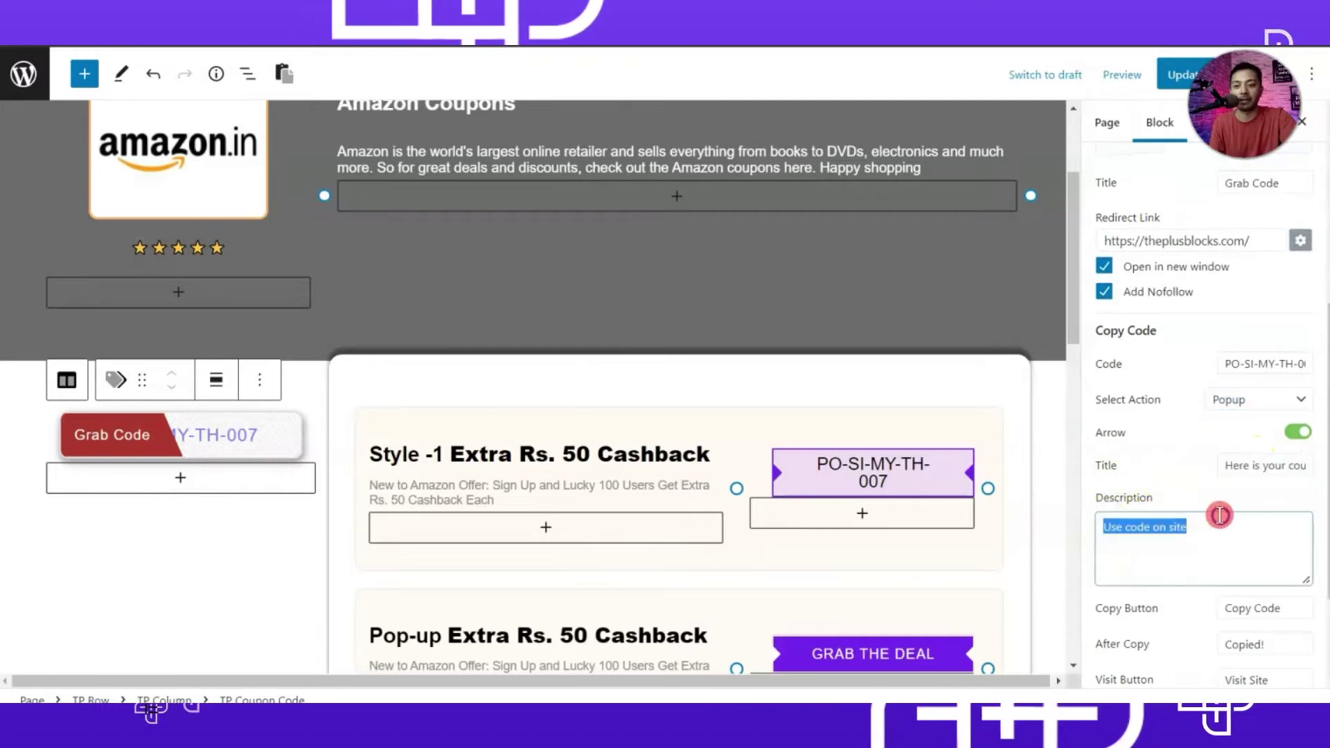
pyautogui.scroll(-2, 1233, 523)
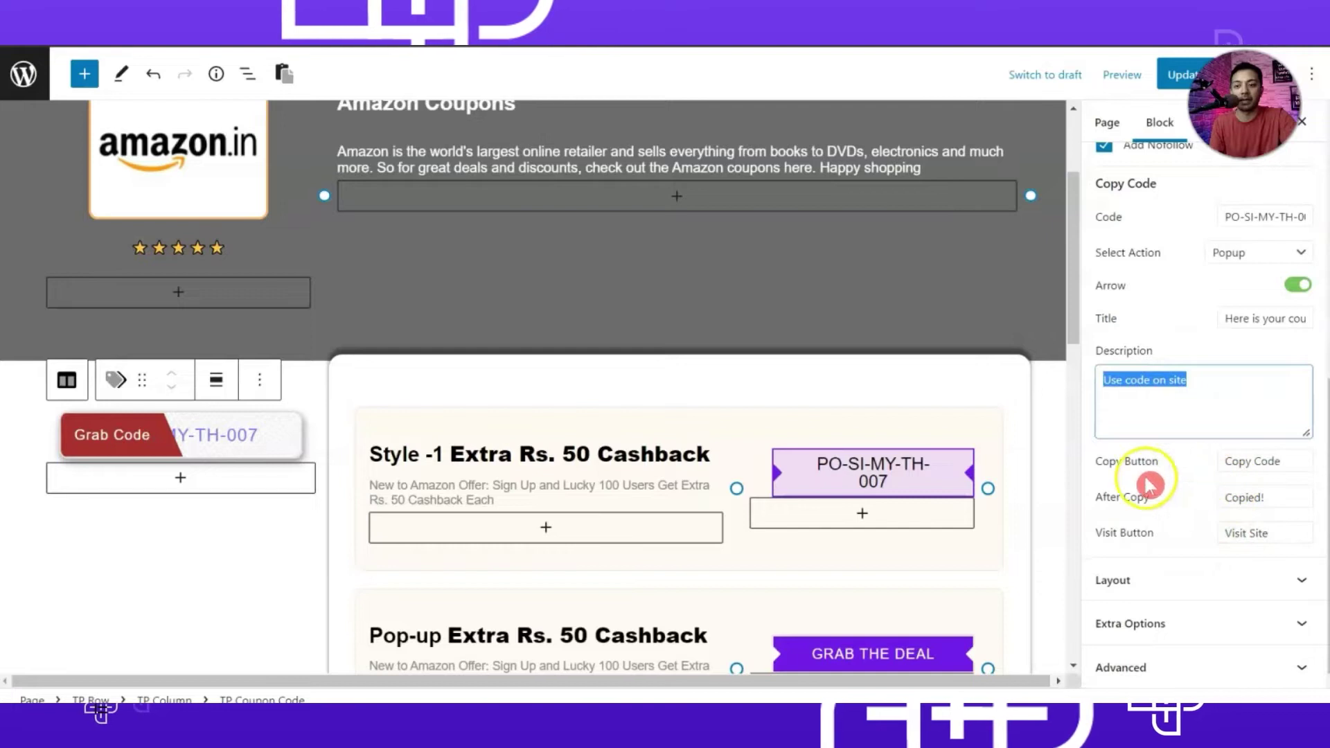
pyautogui.moveTo(1269, 460); pyautogui.dragTo(1301, 459)
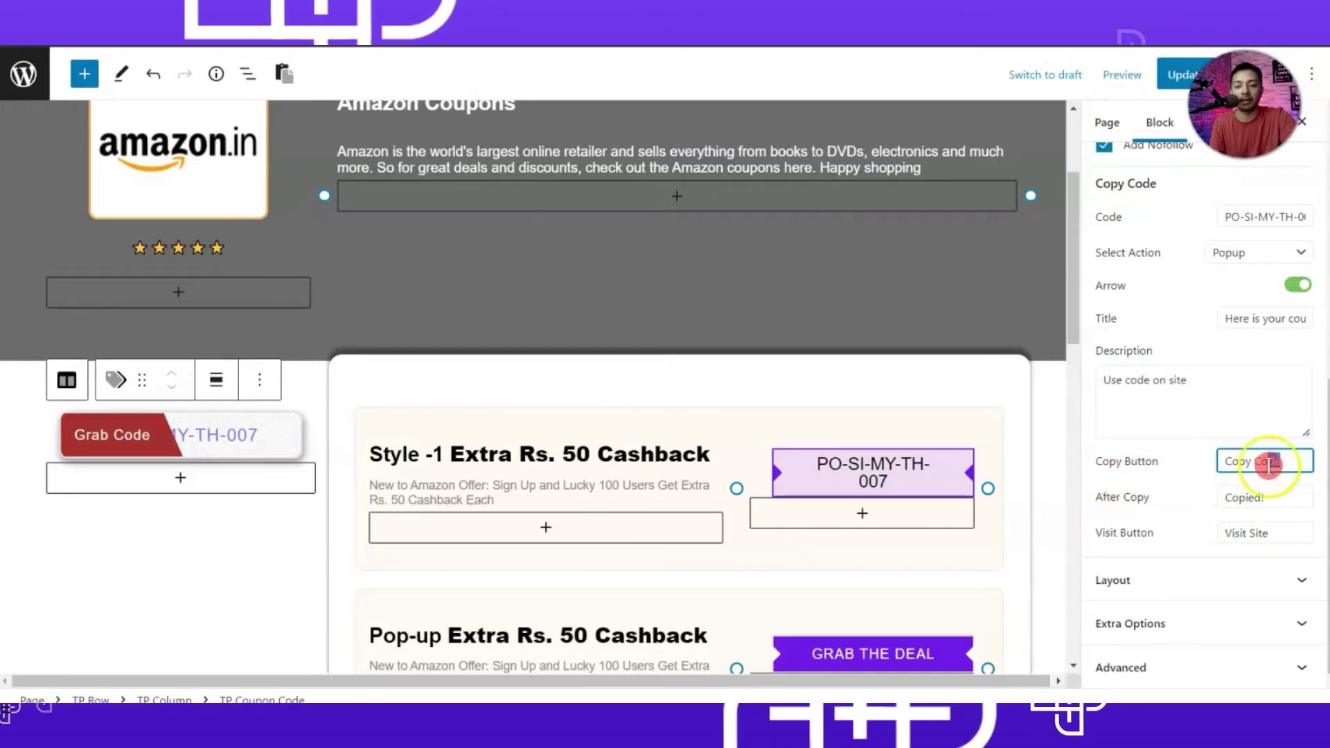
pyautogui.click(1277, 504)
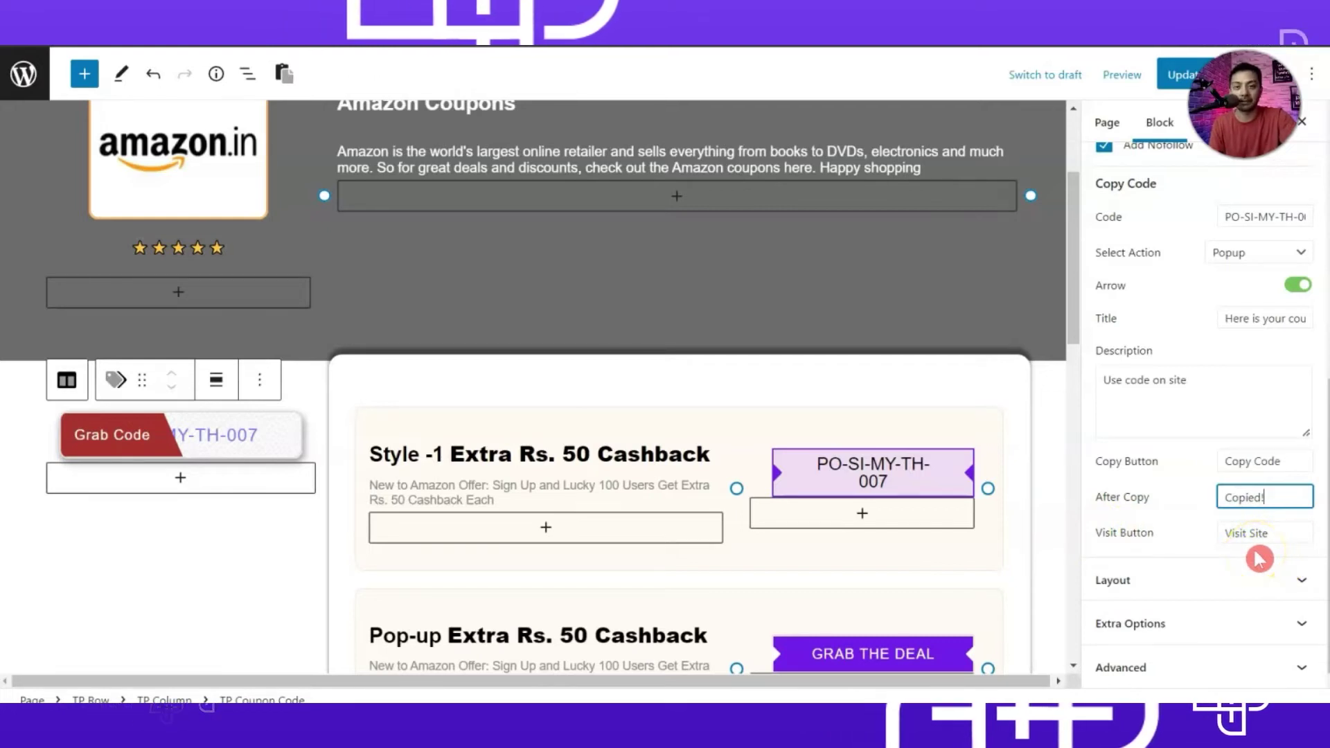
pyautogui.click(1181, 74)
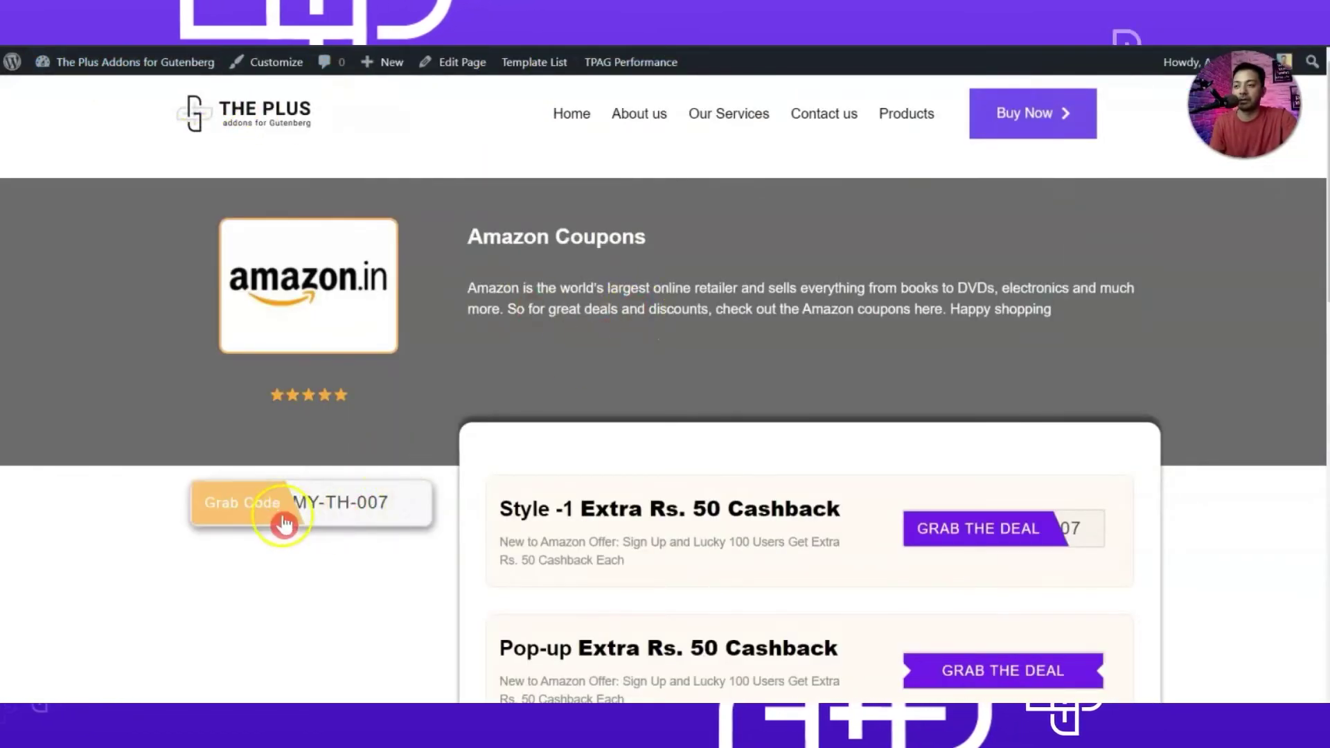
# Step: Open the Grab Code coupon's popup on the live page and follow its Visit Site link
pyautogui.click(279, 518)
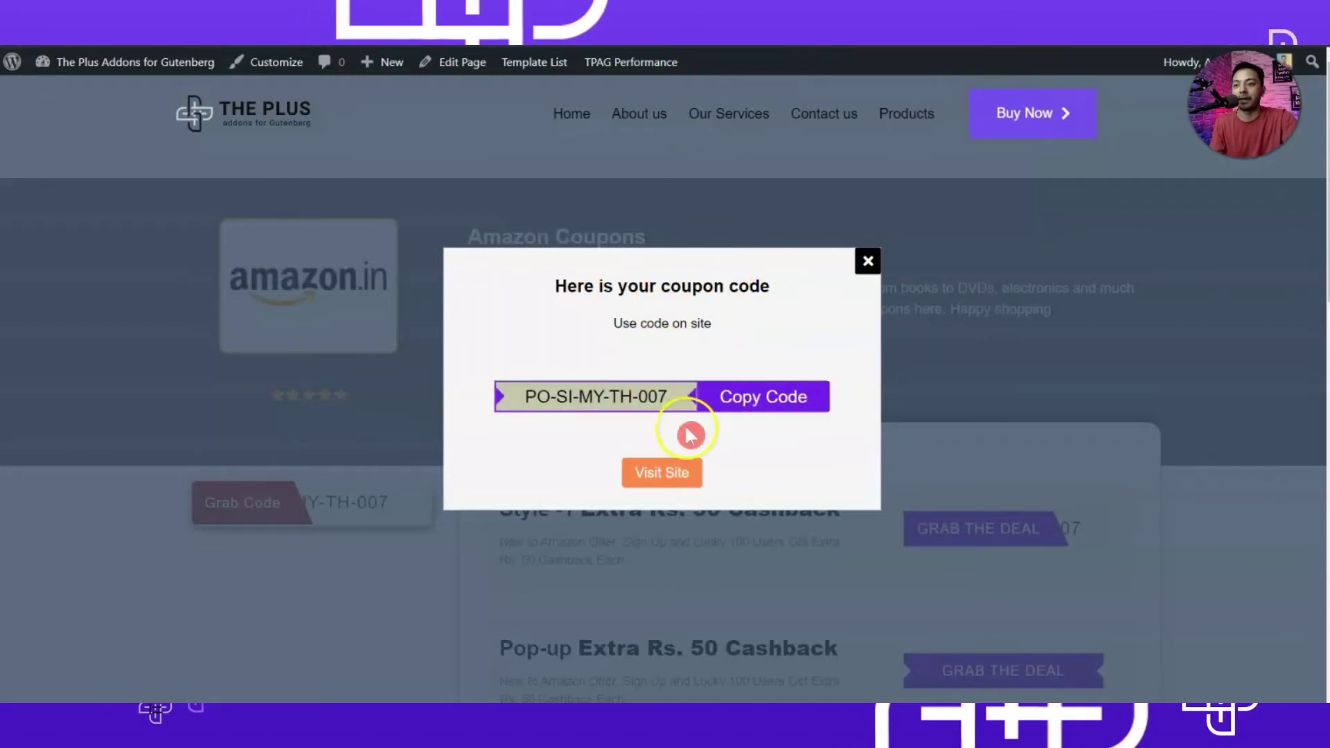
pyautogui.click(660, 478)
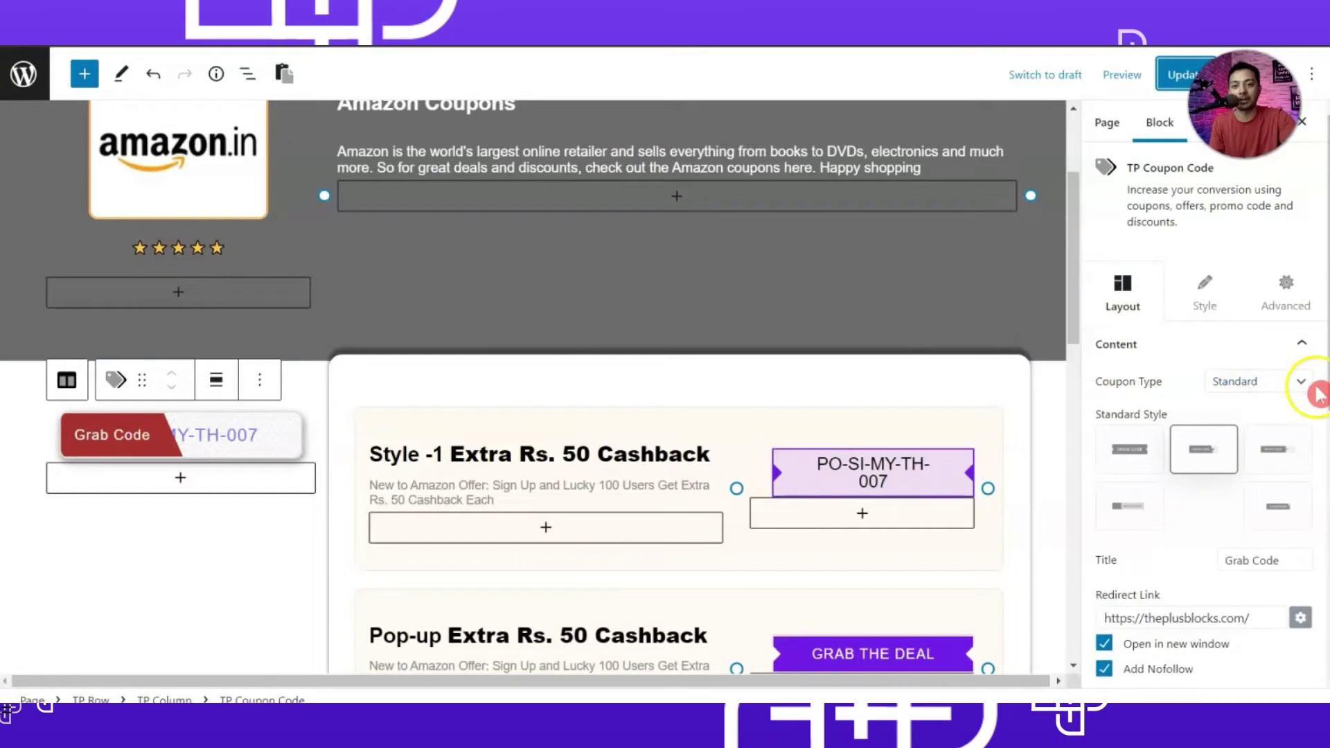
# Step: Change the coupon type to Peel and size the coupon to 90% width and 145 px height
pyautogui.click(1270, 384)
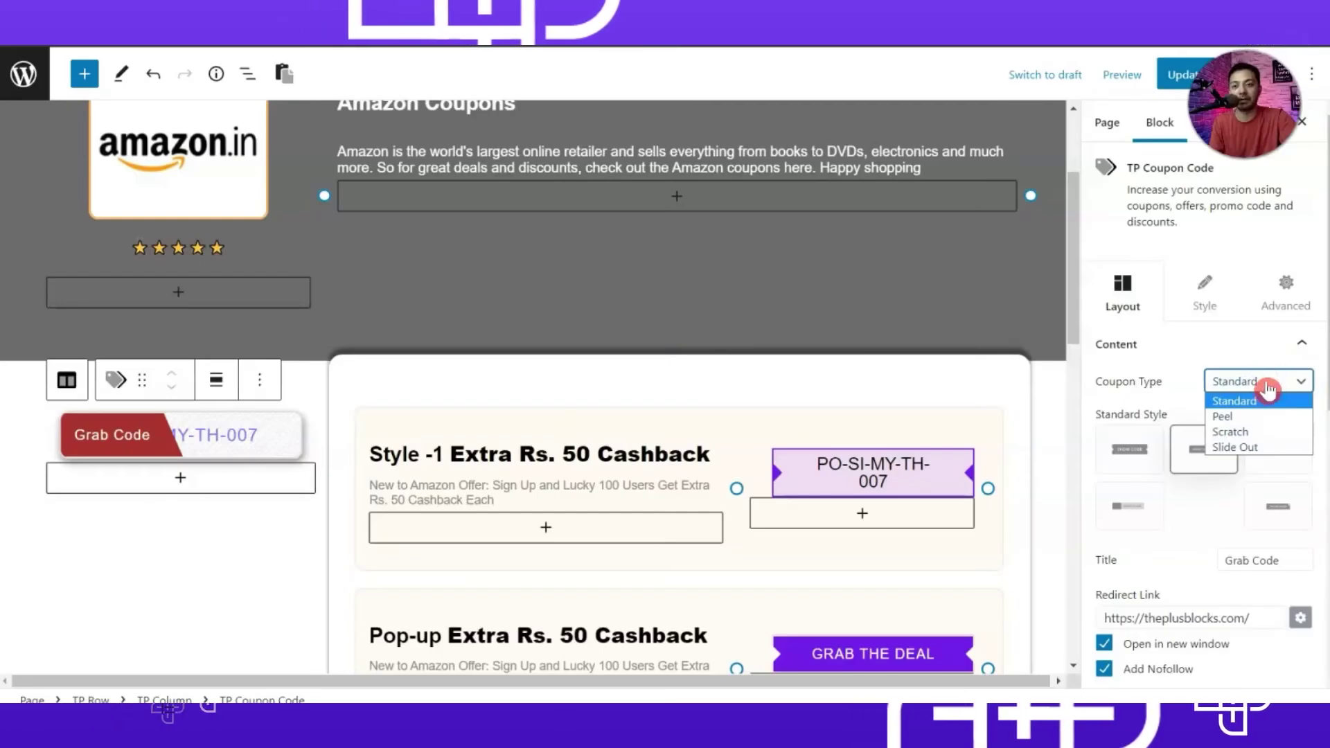
pyautogui.click(1240, 416)
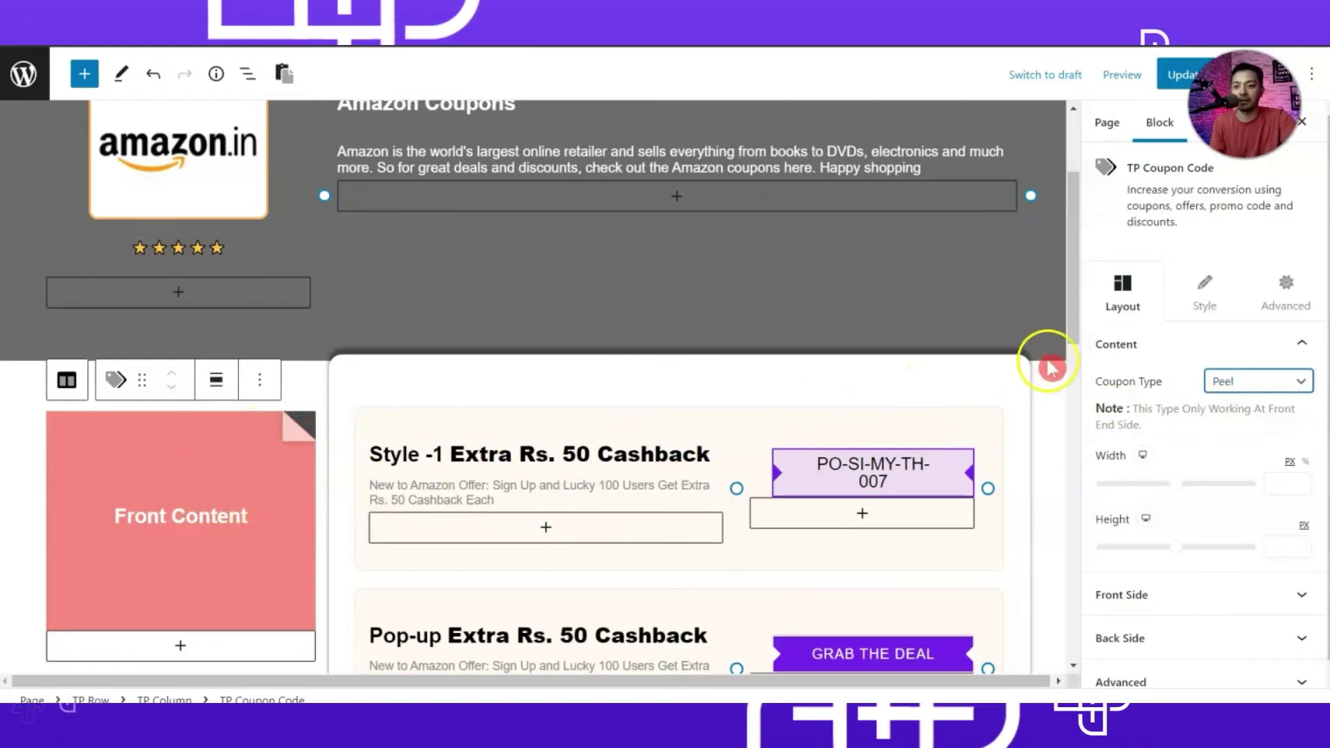
pyautogui.click(1146, 484)
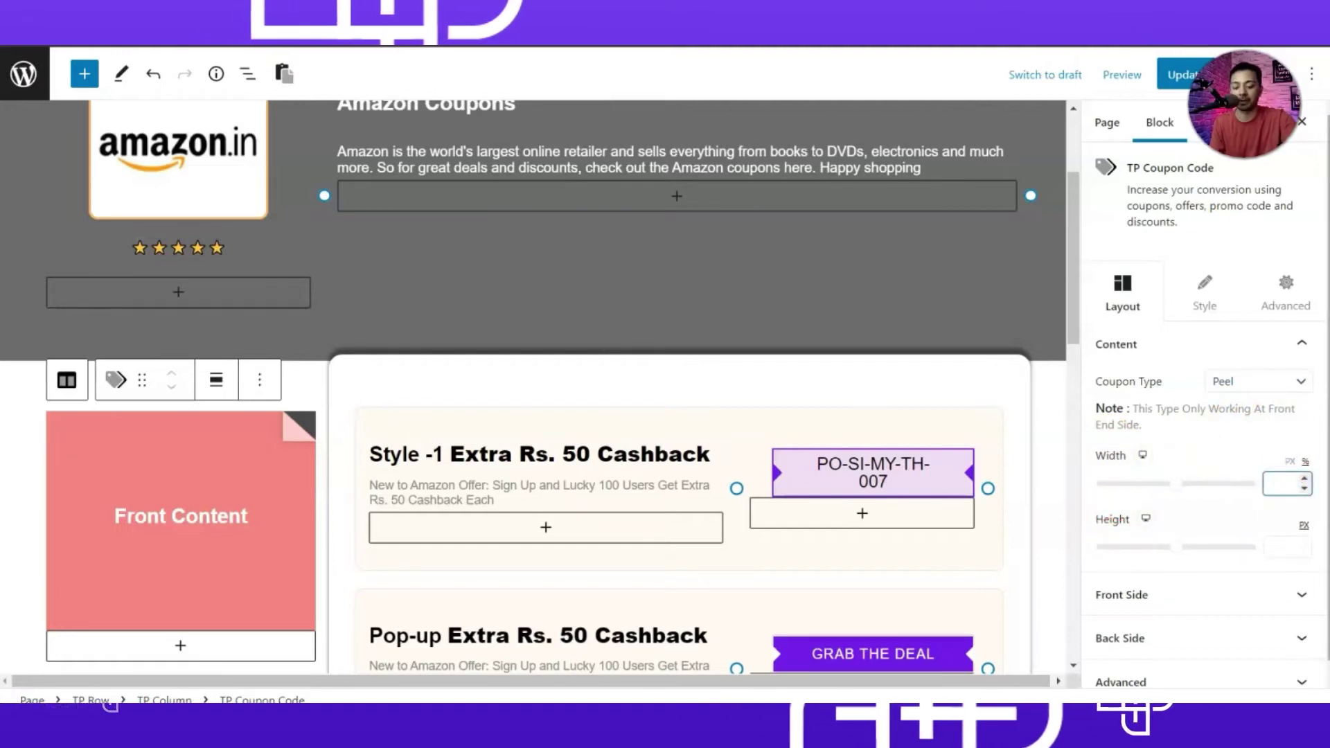
pyautogui.write('90')
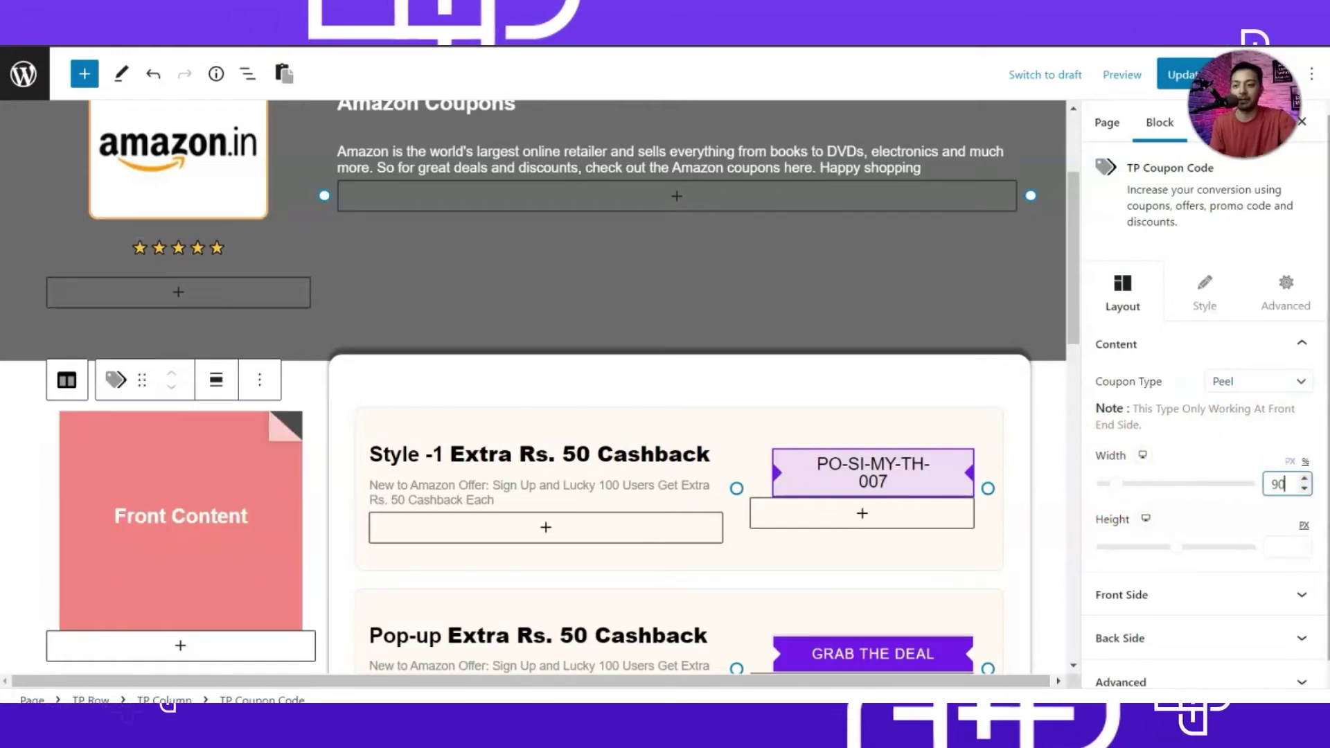
pyautogui.click(1268, 537)
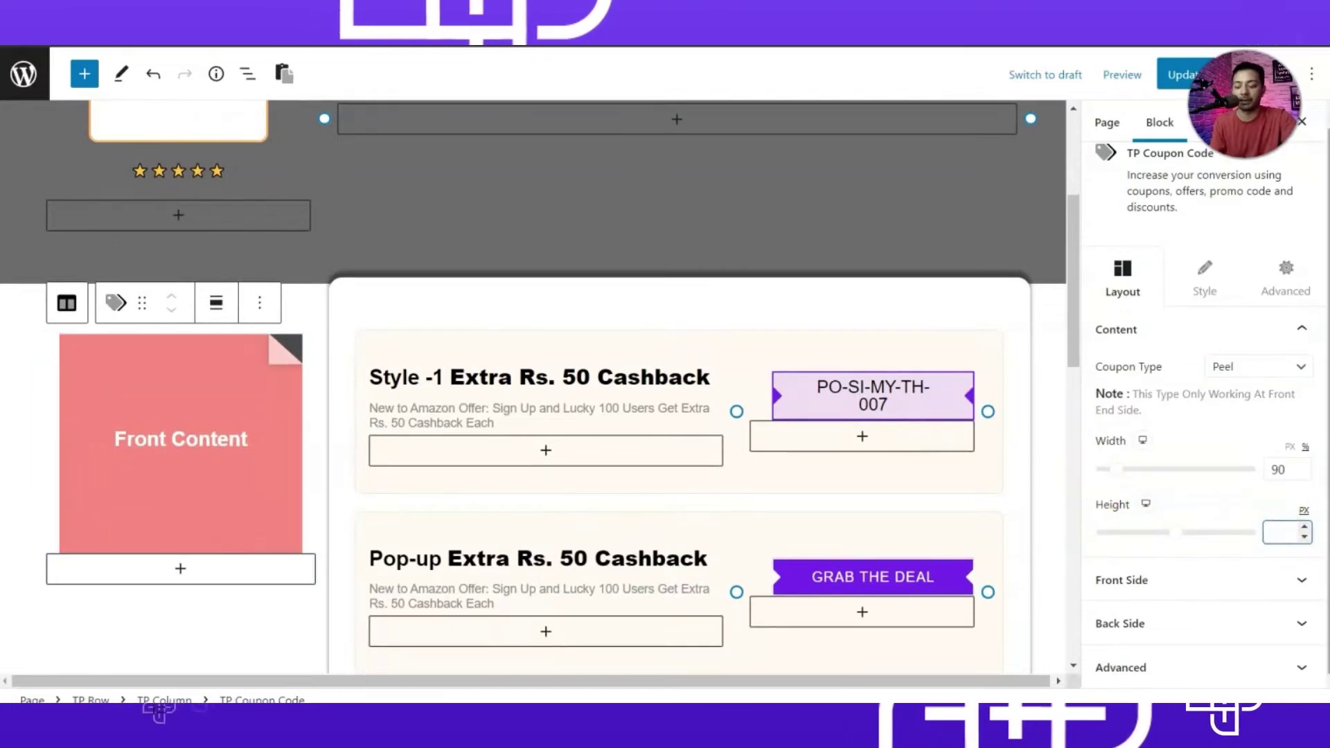
pyautogui.write('145')
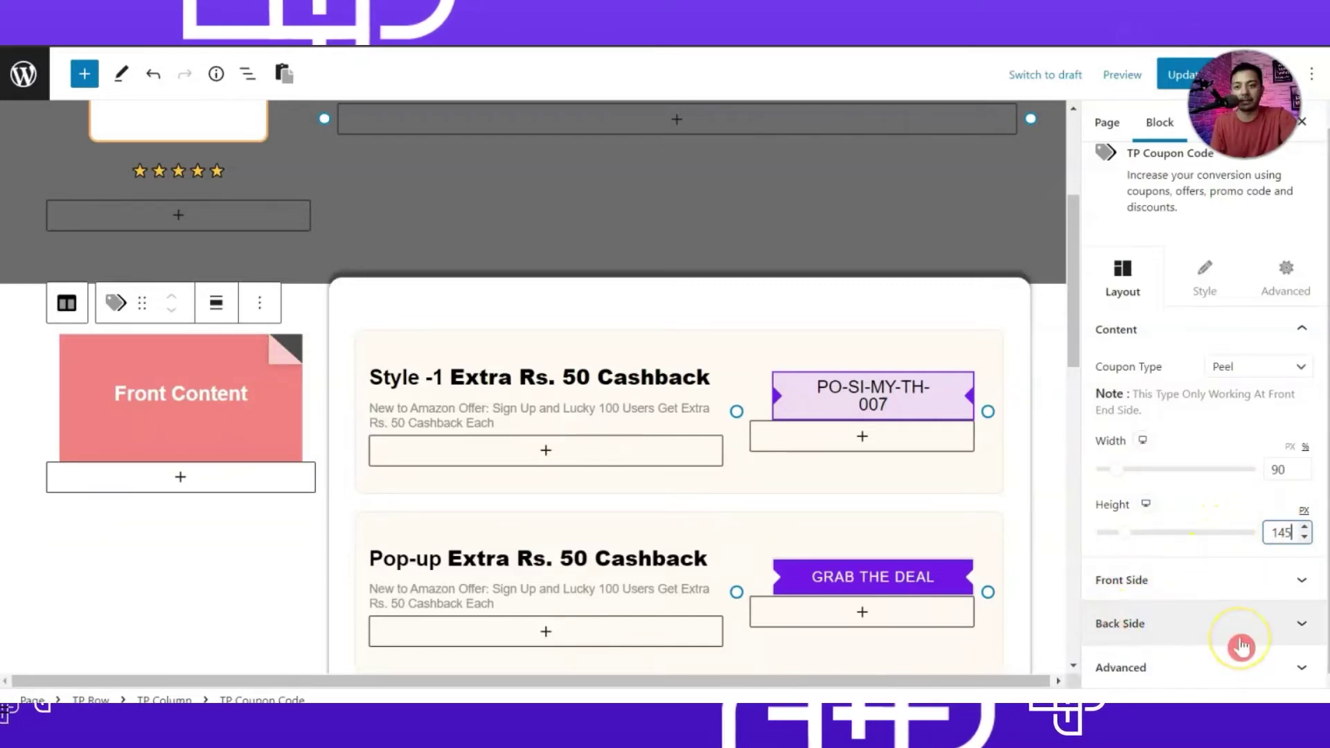
# Step: Try Reusable Block as the Front Side content type and set it back to Default
pyautogui.click(1170, 581)
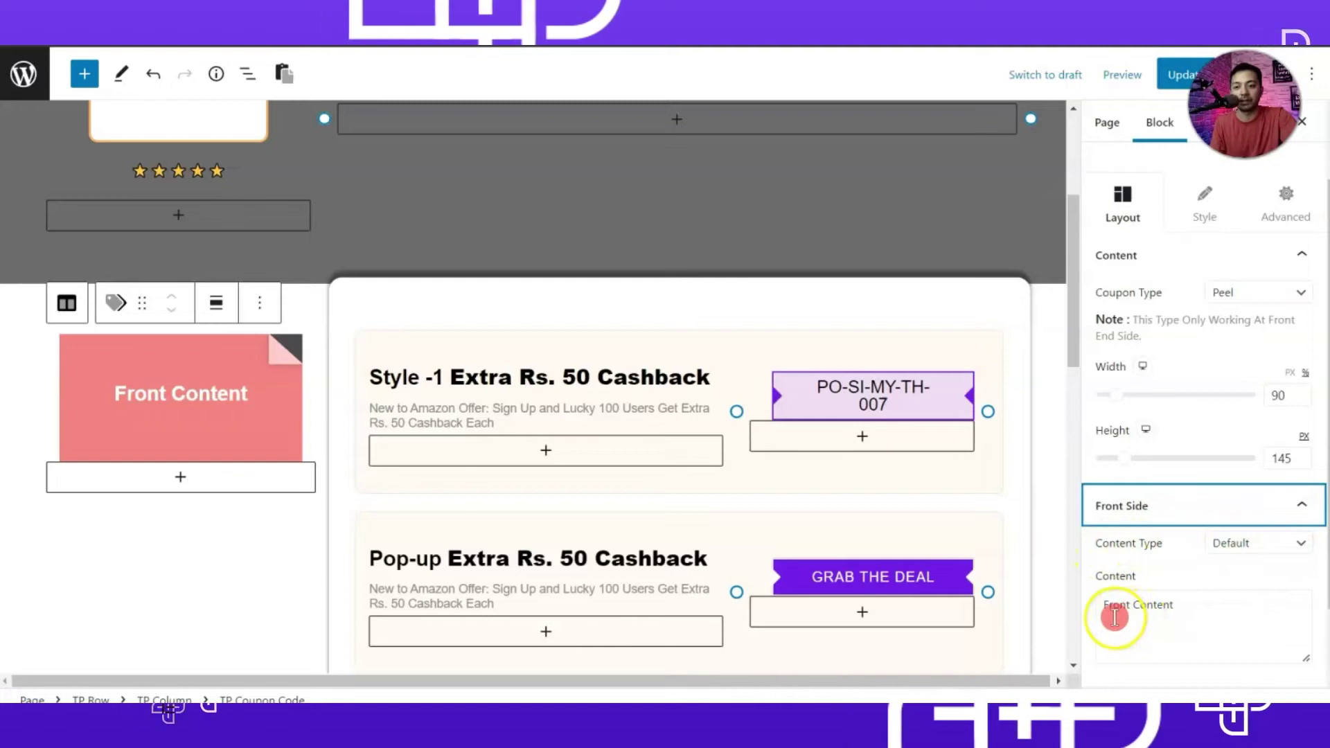
pyautogui.click(1233, 617)
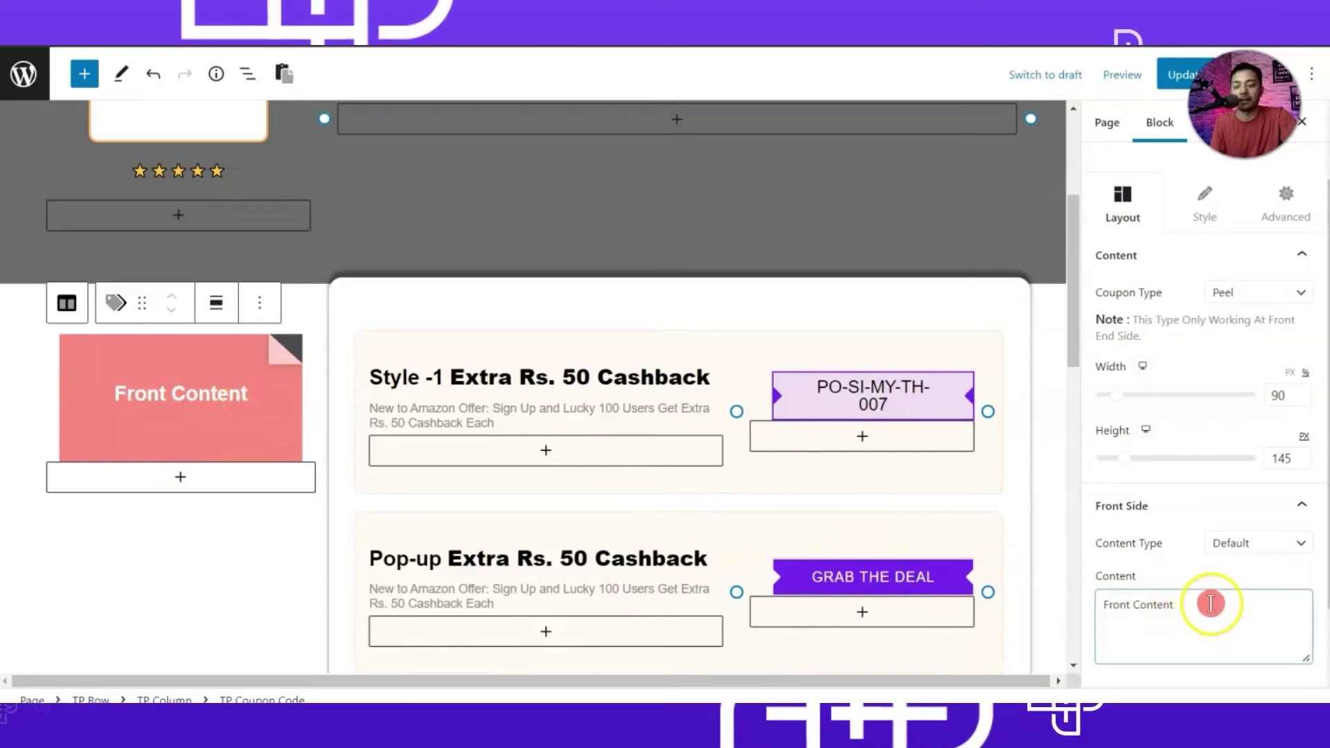
pyautogui.click(1264, 543)
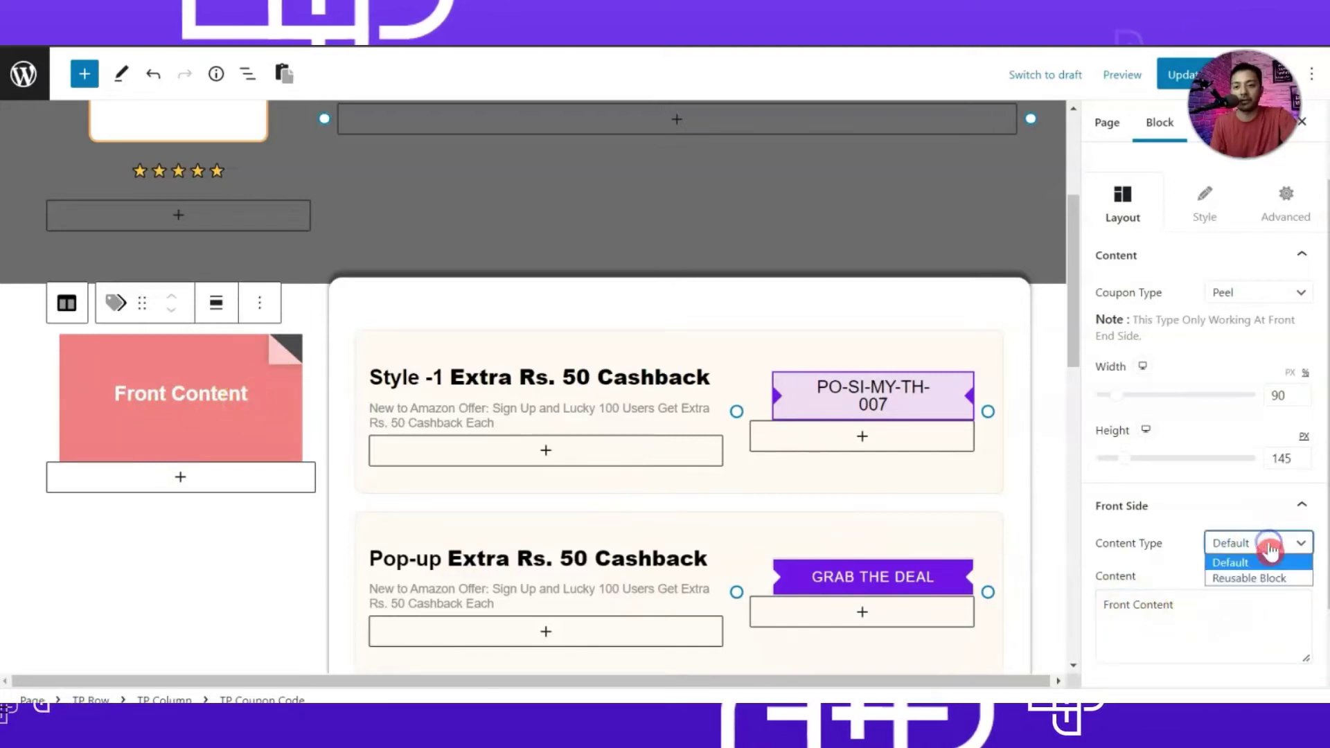
pyautogui.click(1257, 578)
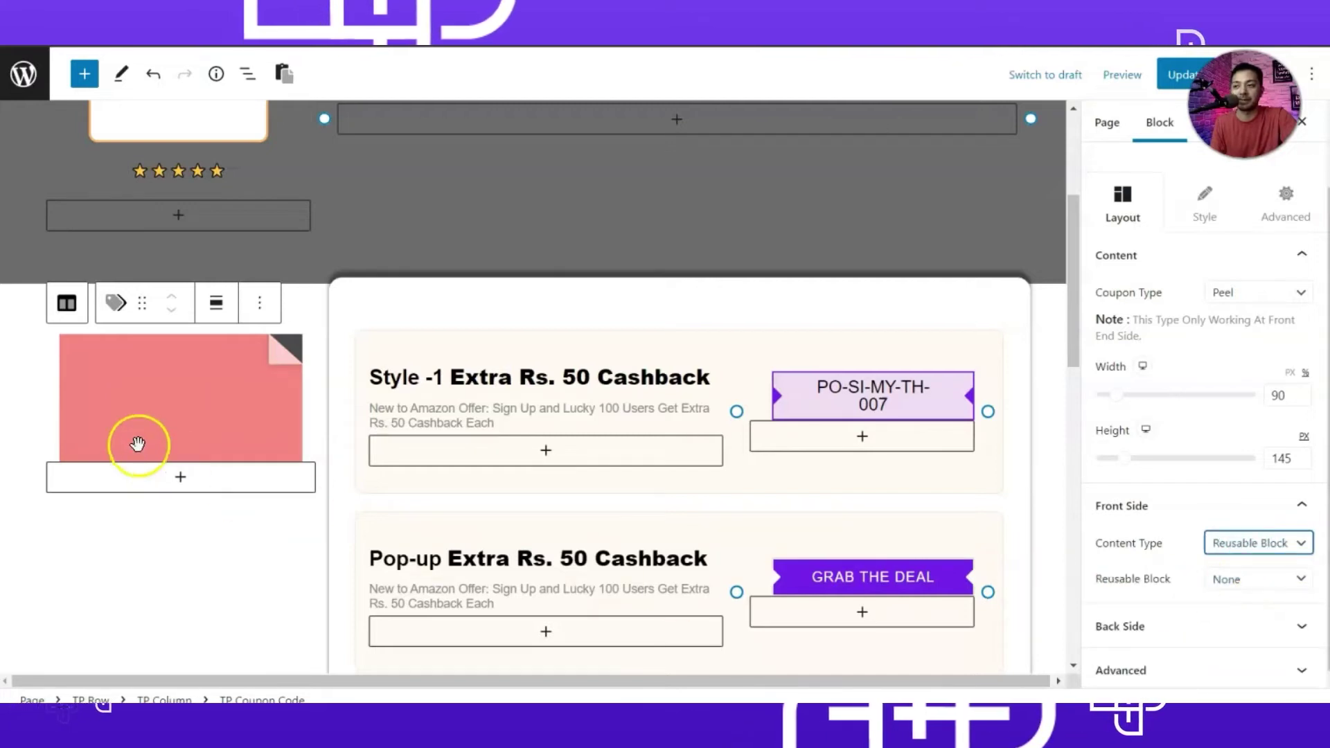
pyautogui.click(1262, 588)
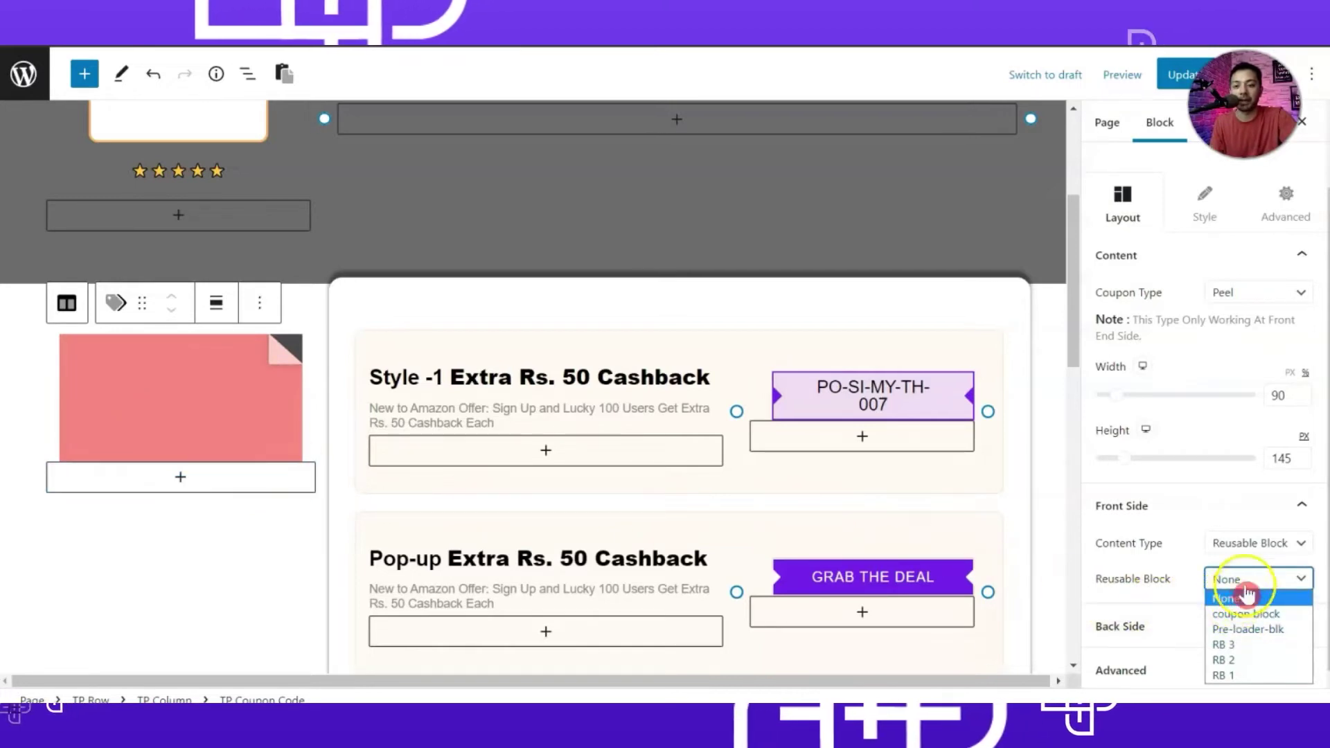
pyautogui.click(1247, 594)
pyautogui.click(1258, 544)
pyautogui.click(1250, 558)
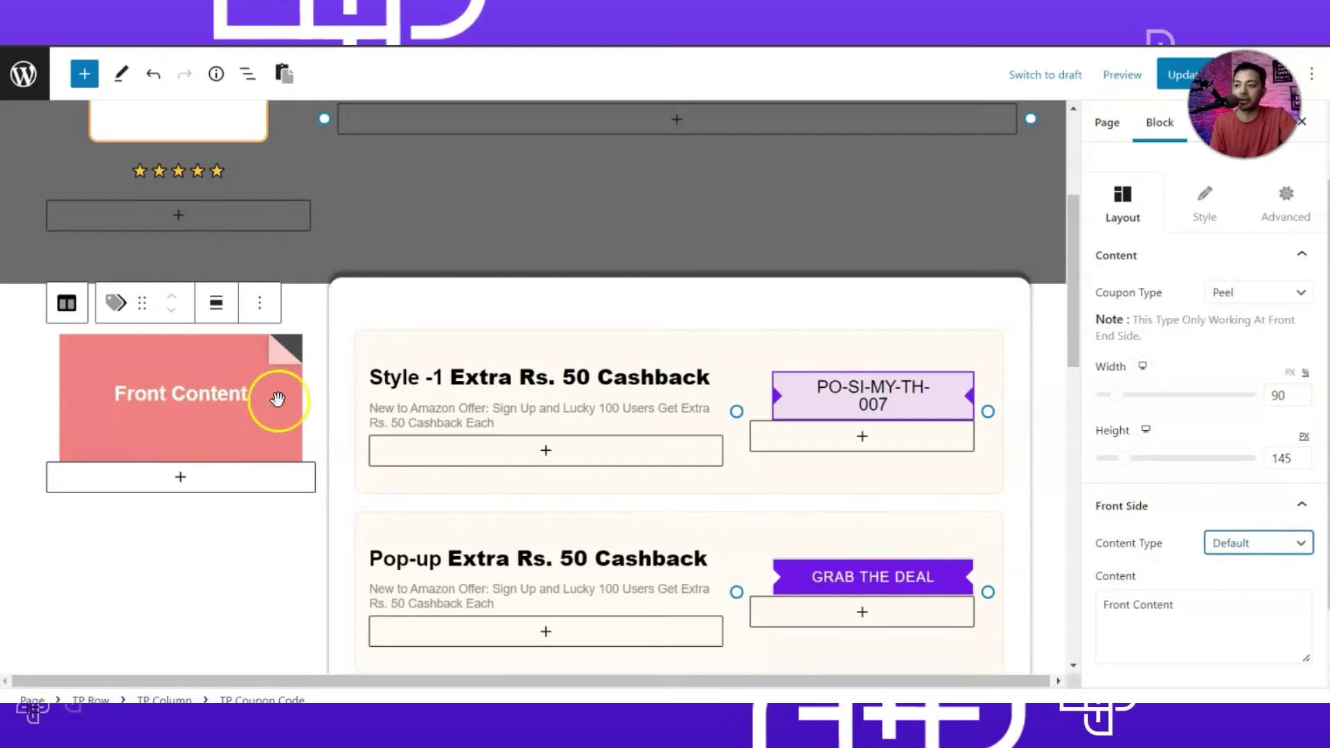
# Step: Set the Back Side title of the peel coupon to PO-SI-MY-TH-007
pyautogui.scroll(-2, 1177, 644)
pyautogui.click(1218, 527)
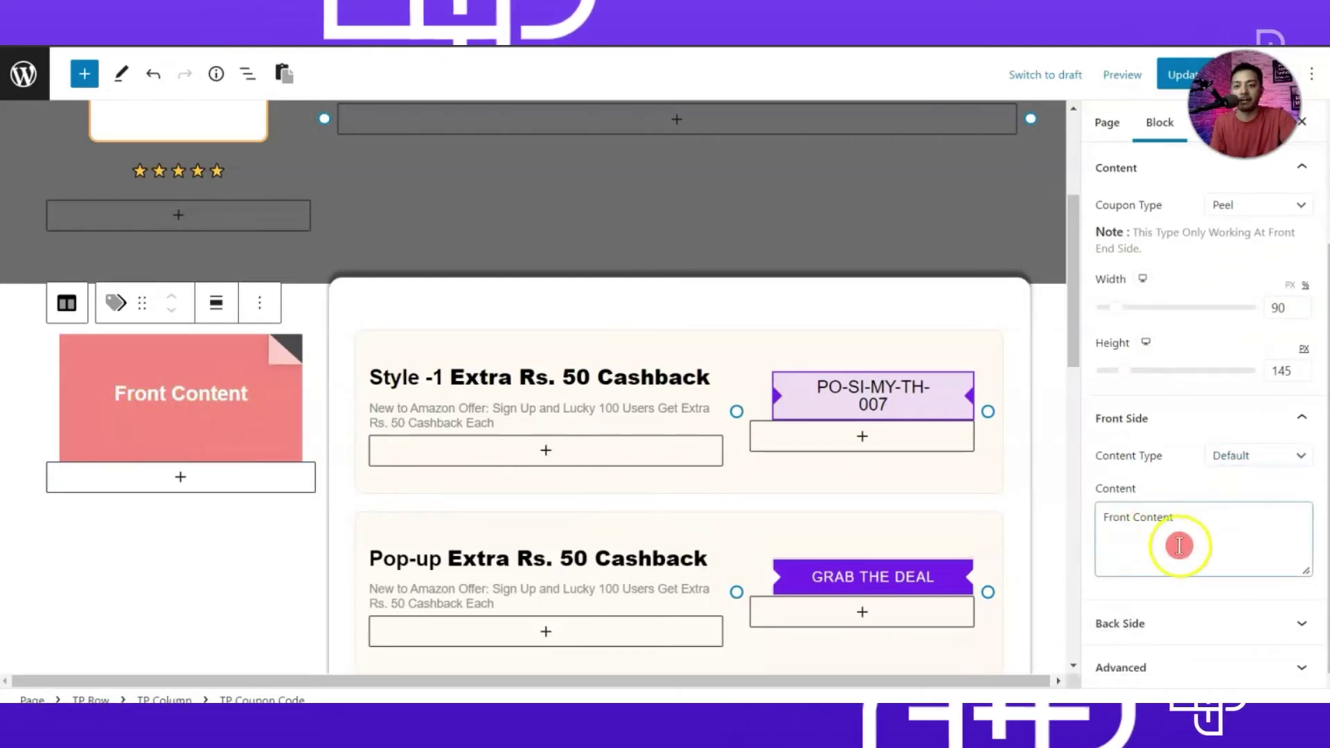
pyautogui.click(1165, 623)
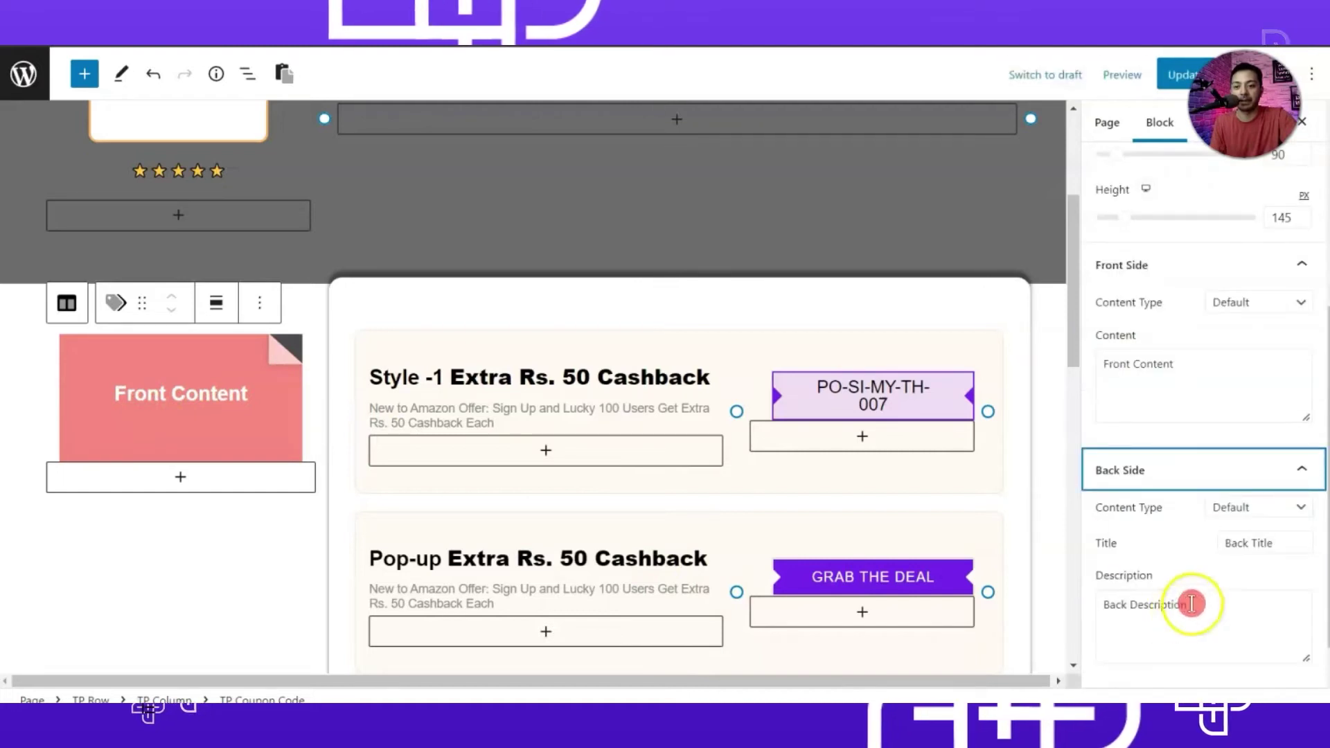
pyautogui.click(1255, 544)
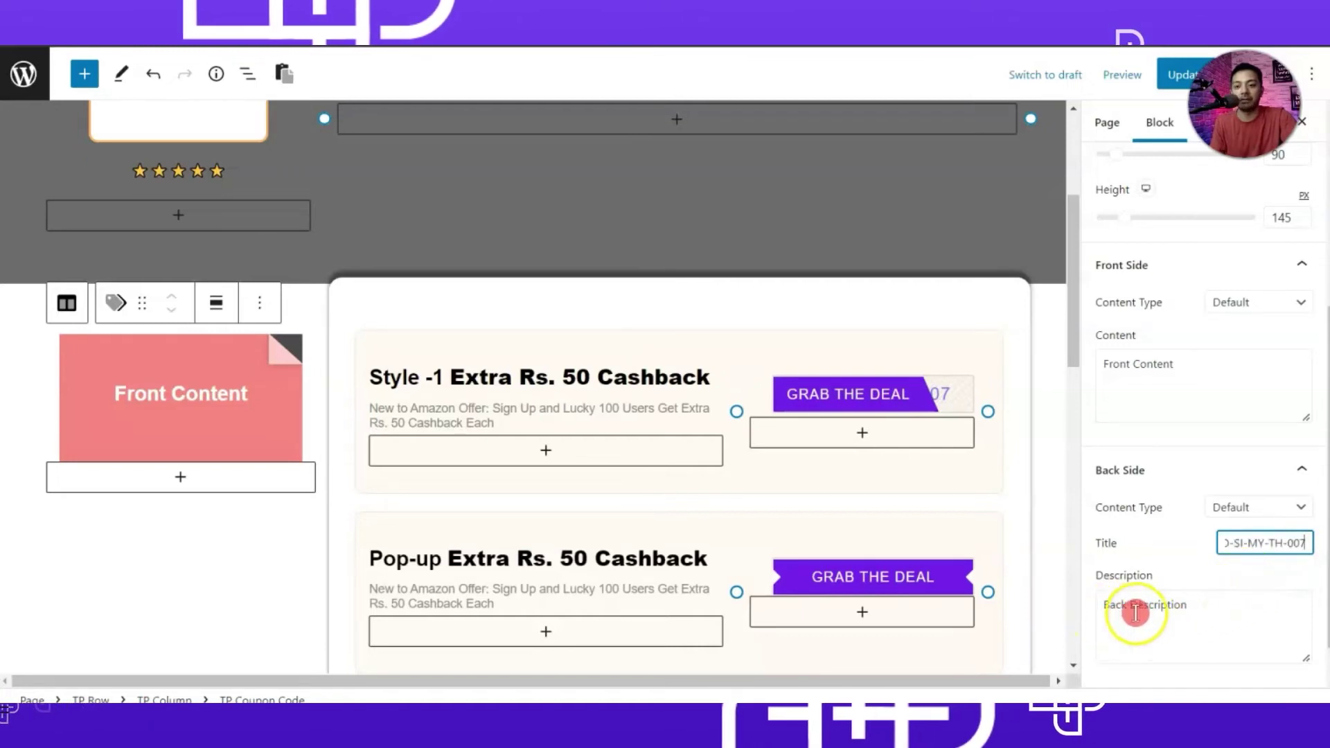
# Step: Give the peel coupon a border radius of 10 px on all four corners in its style settings
pyautogui.scroll(10, 1225, 603)
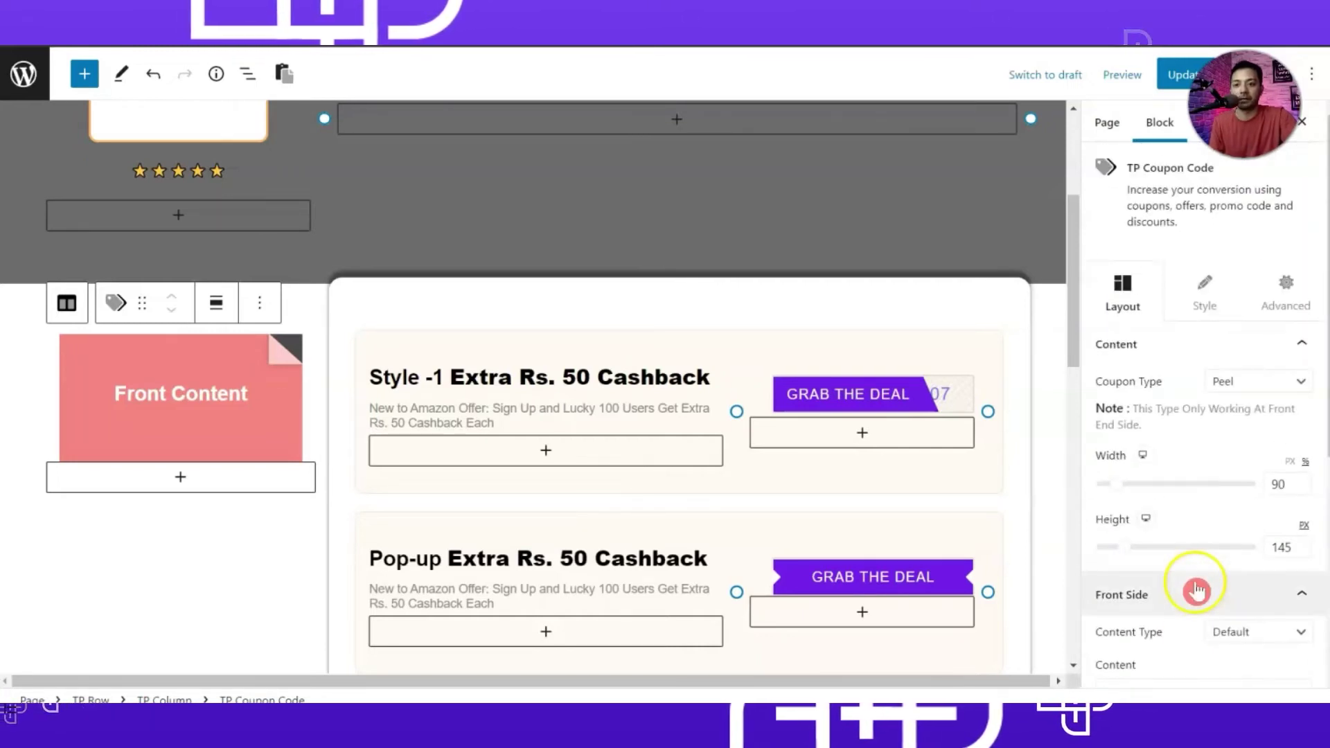
pyautogui.click(1216, 300)
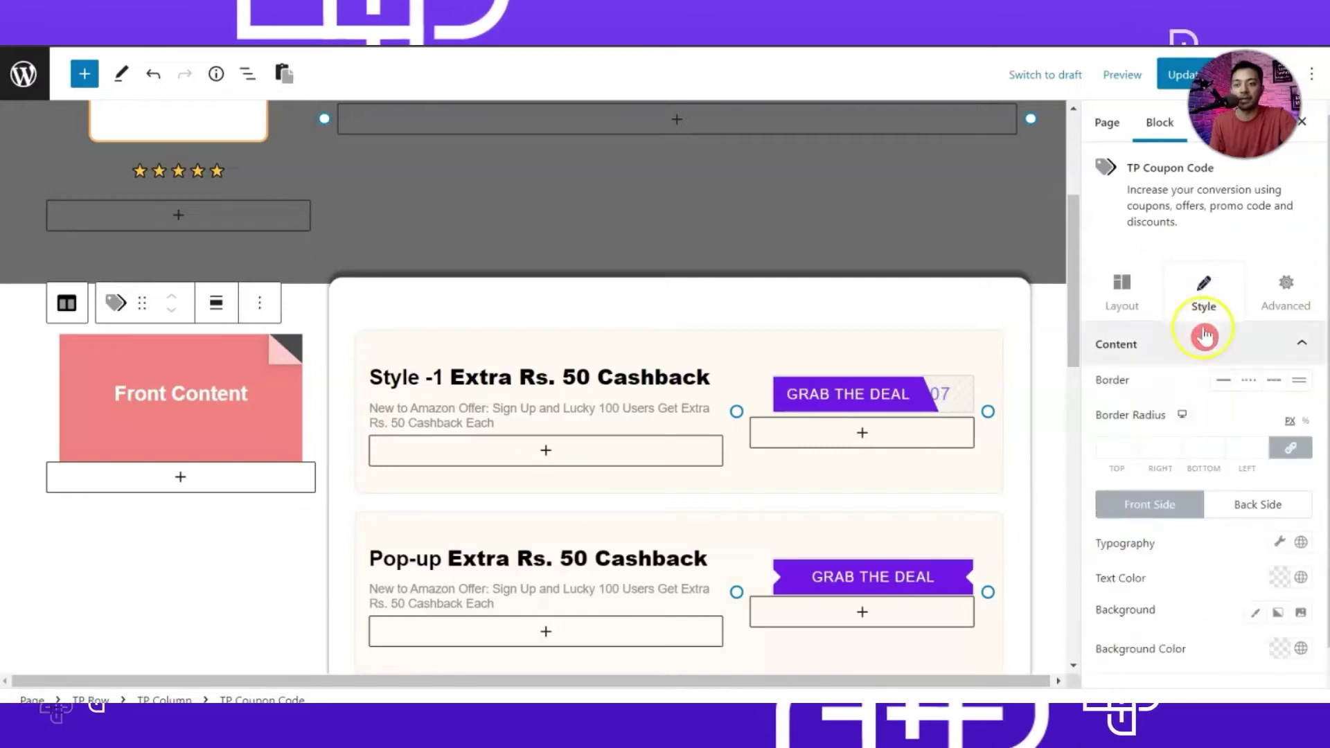
pyautogui.click(1104, 450)
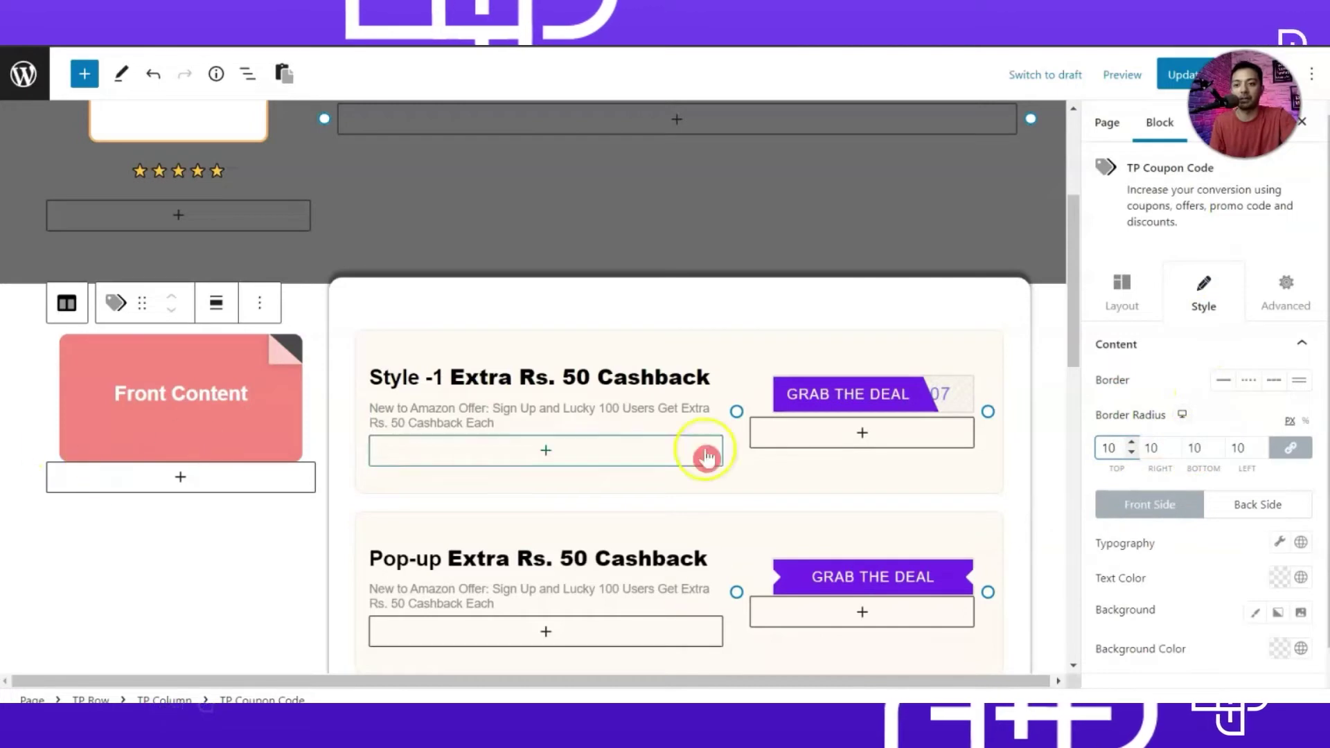
# Step: Use the peel-code image from the media library as the Front Side background
pyautogui.scroll(-1, 1181, 549)
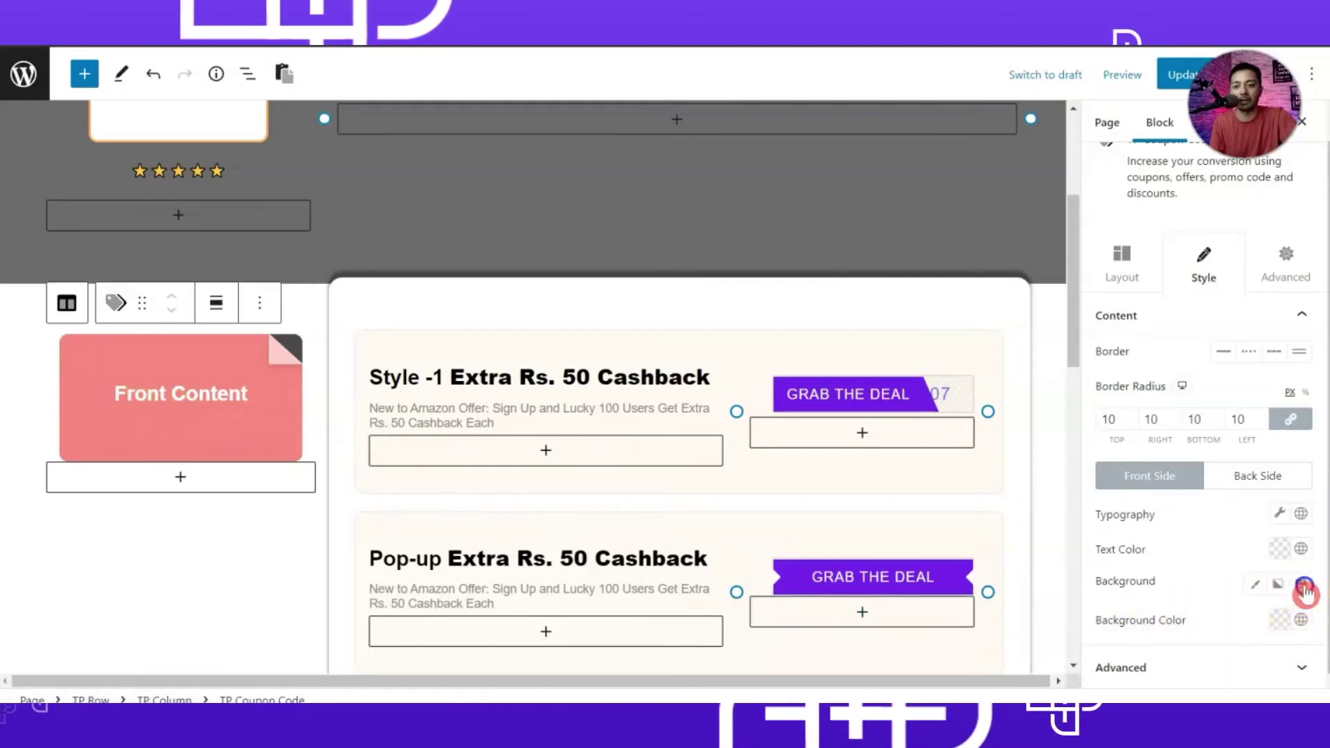
pyautogui.scroll(-2, 1224, 587)
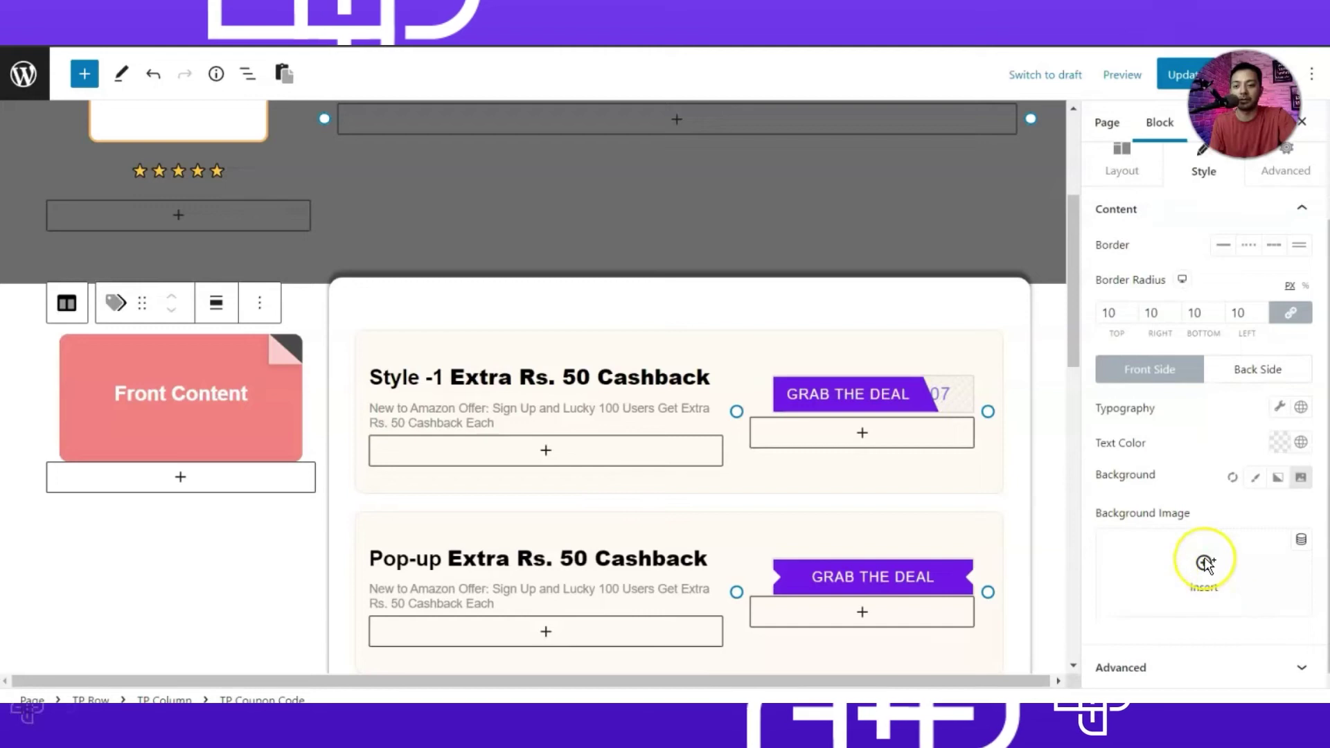
pyautogui.click(1205, 565)
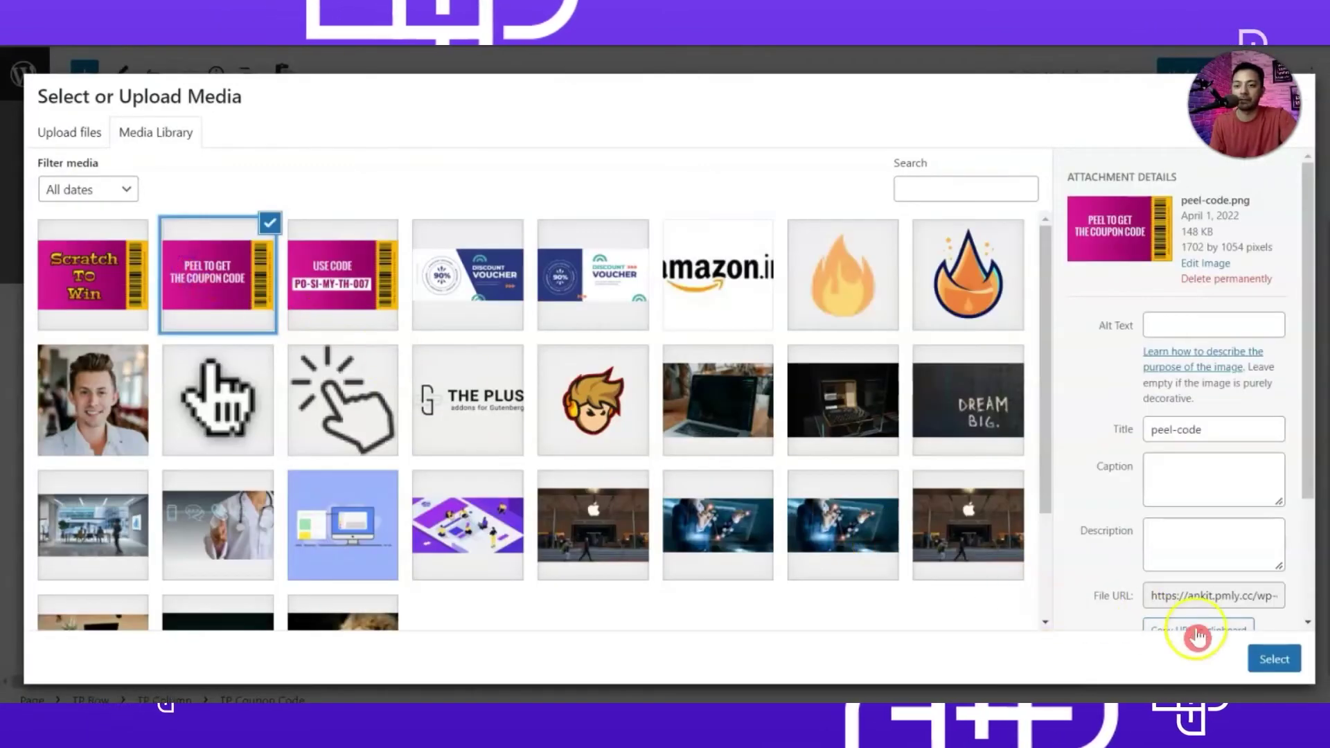
pyautogui.click(1273, 660)
# Step: Set the front background image's position to Center Center, repeat to No Repeat and size to Cover
pyautogui.scroll(-4, 1261, 565)
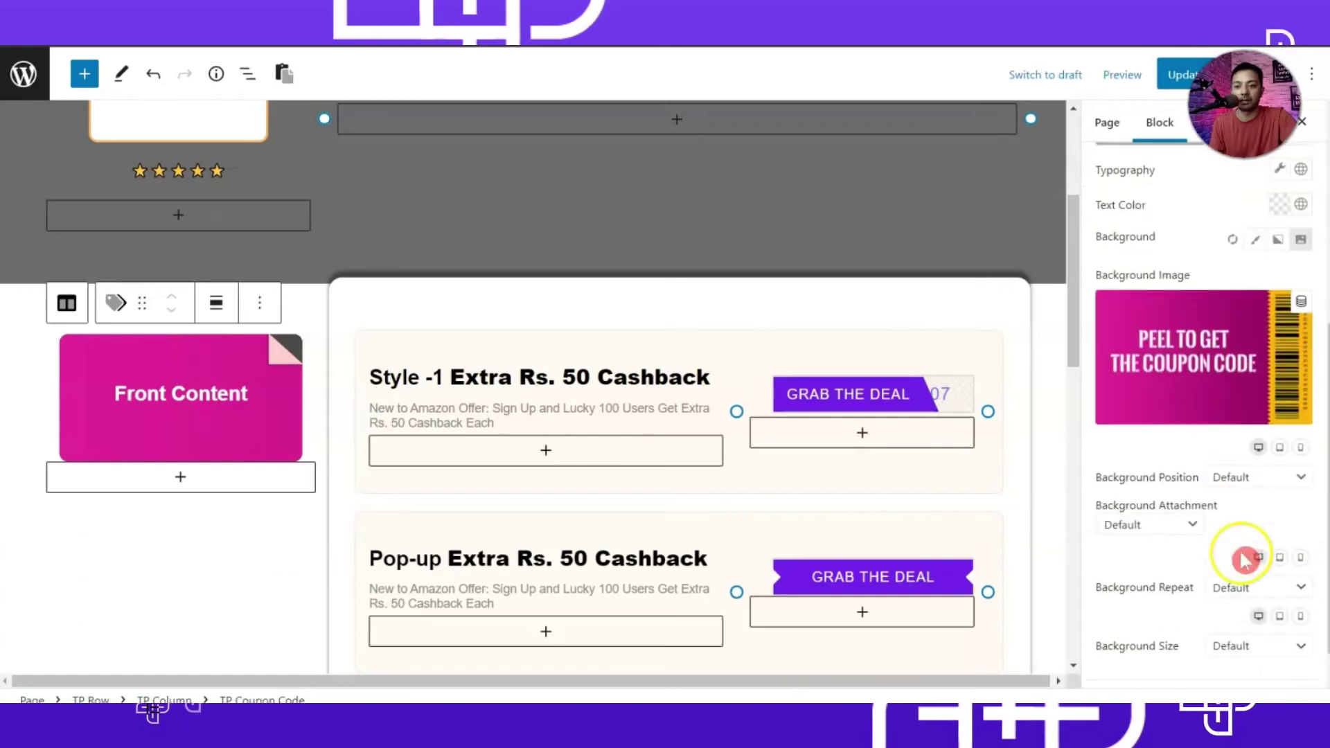
pyautogui.click(1264, 442)
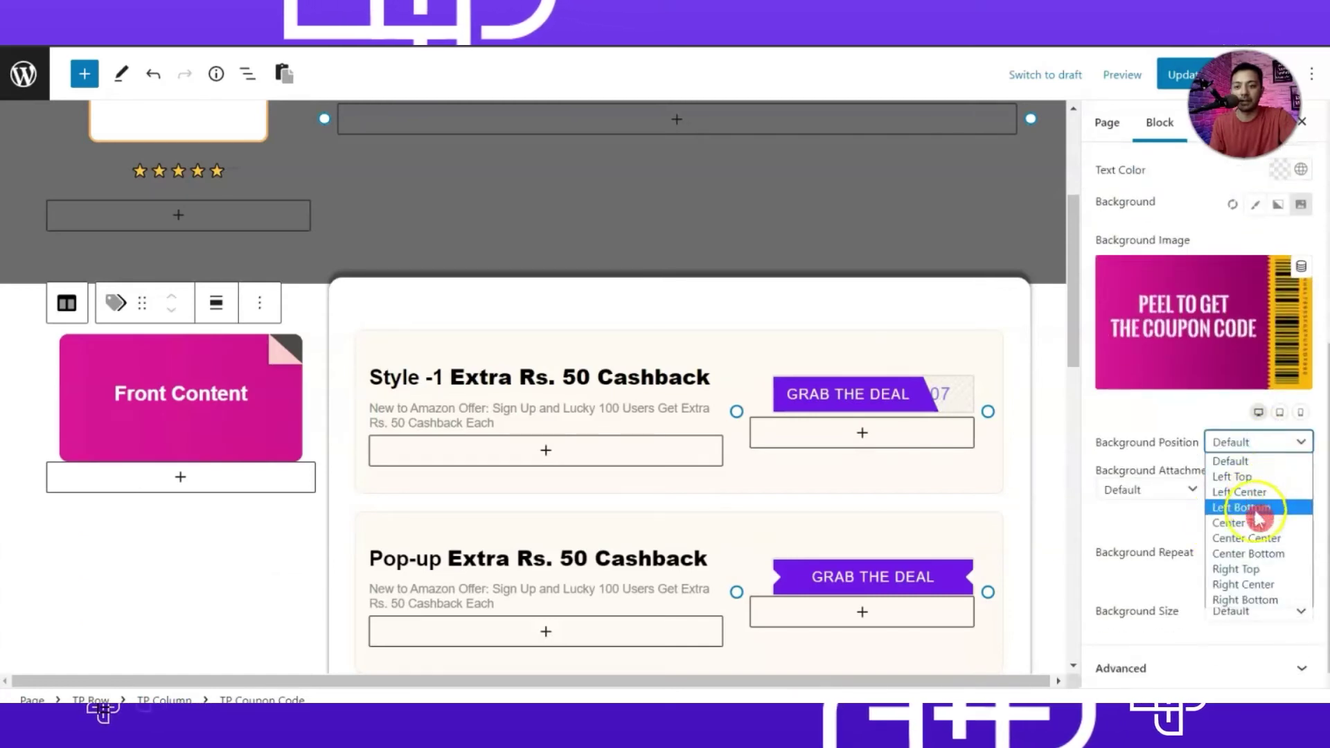
pyautogui.click(1255, 538)
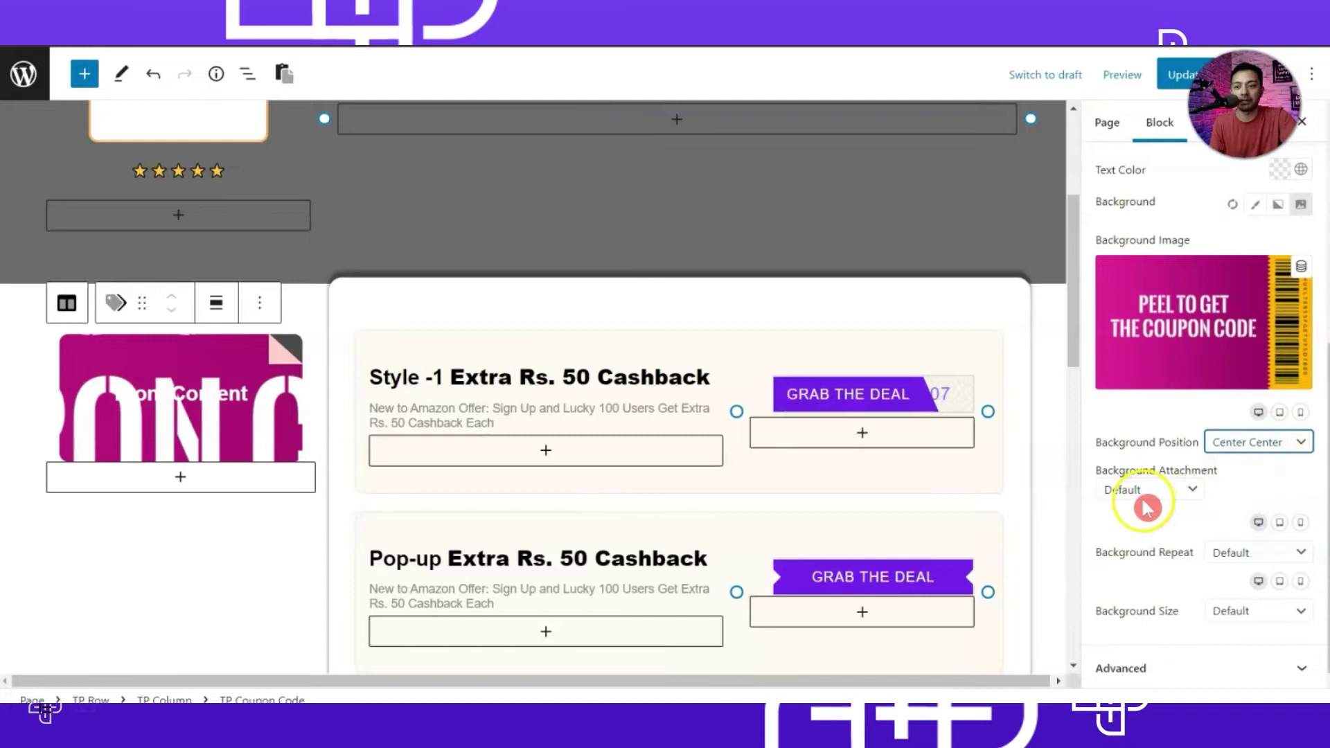
pyautogui.click(1254, 552)
pyautogui.click(1246, 588)
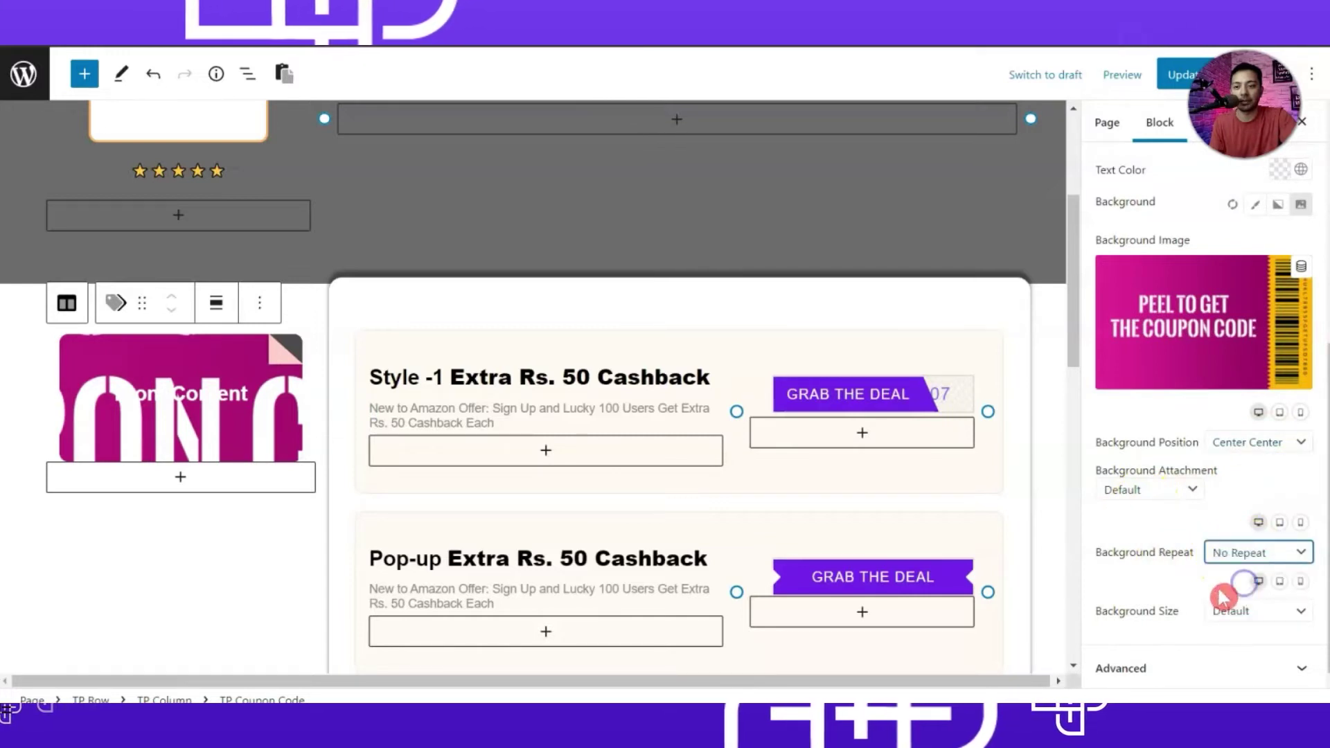
pyautogui.click(1255, 611)
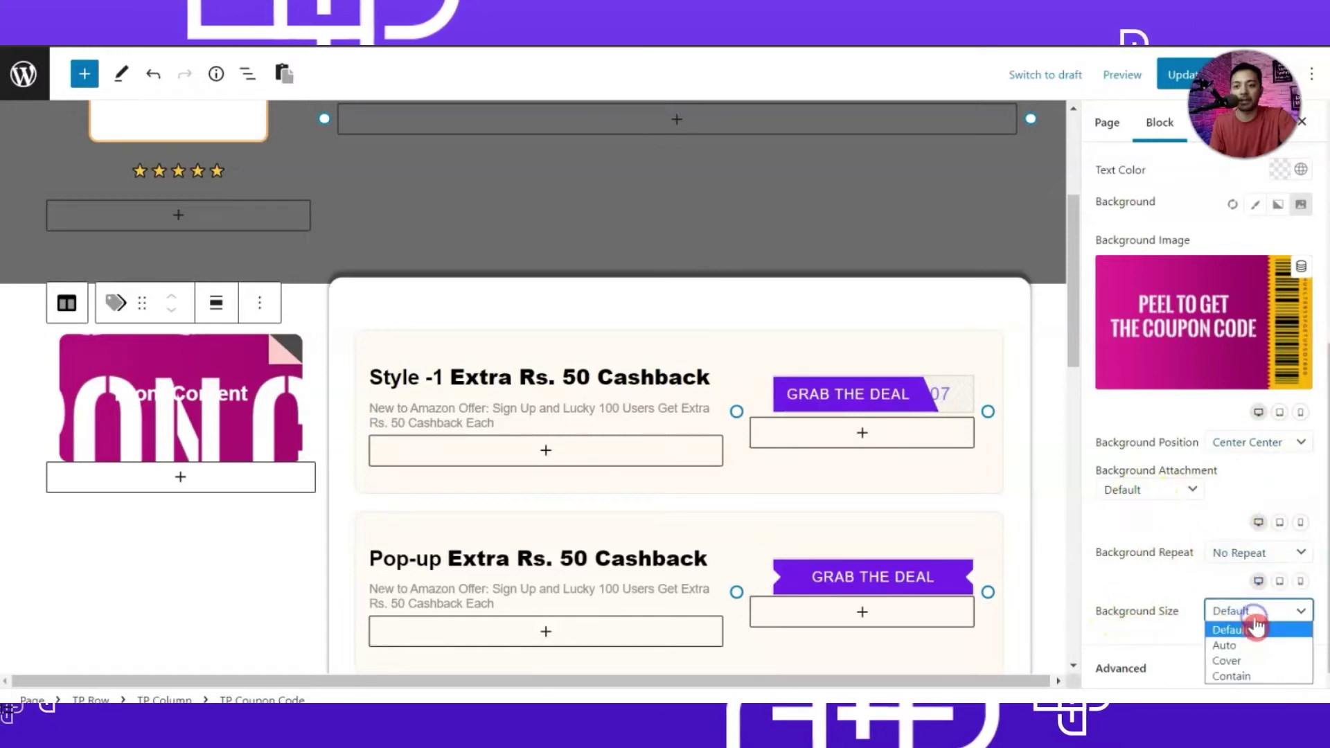
pyautogui.click(1245, 659)
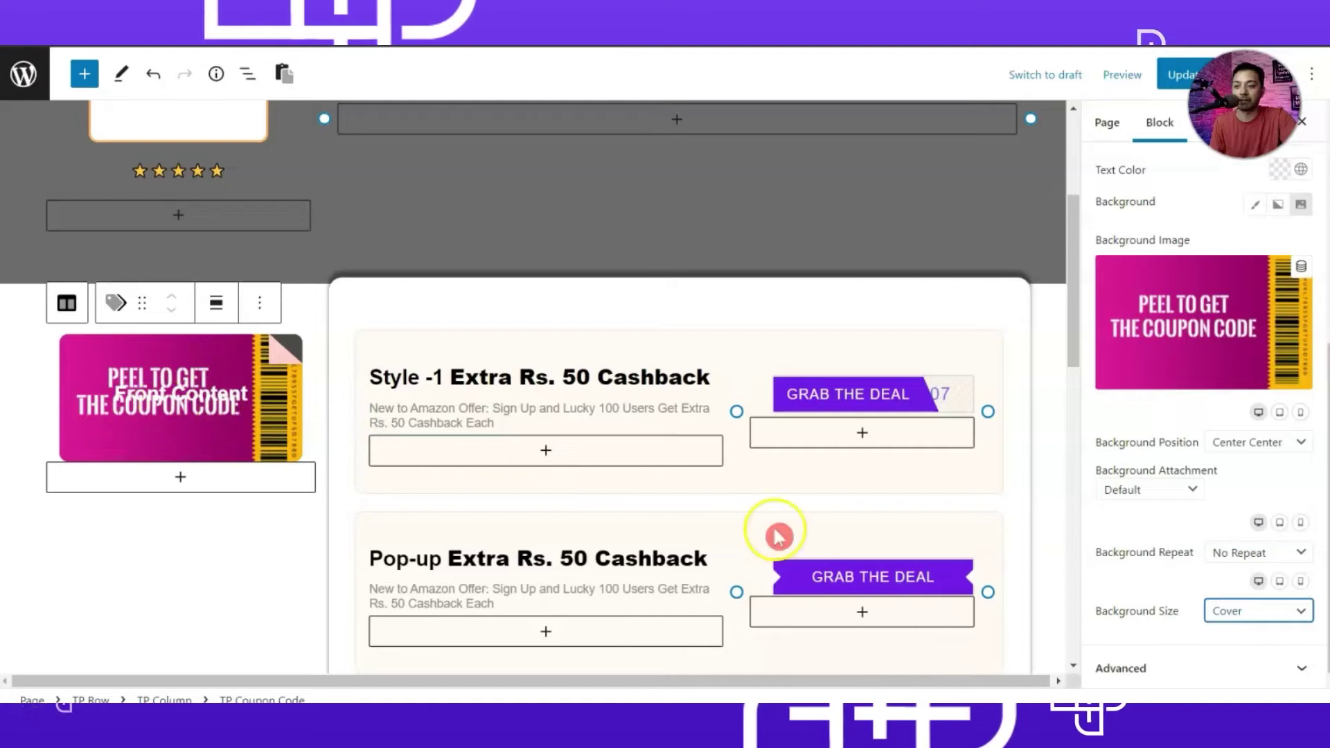
pyautogui.scroll(5, 1191, 527)
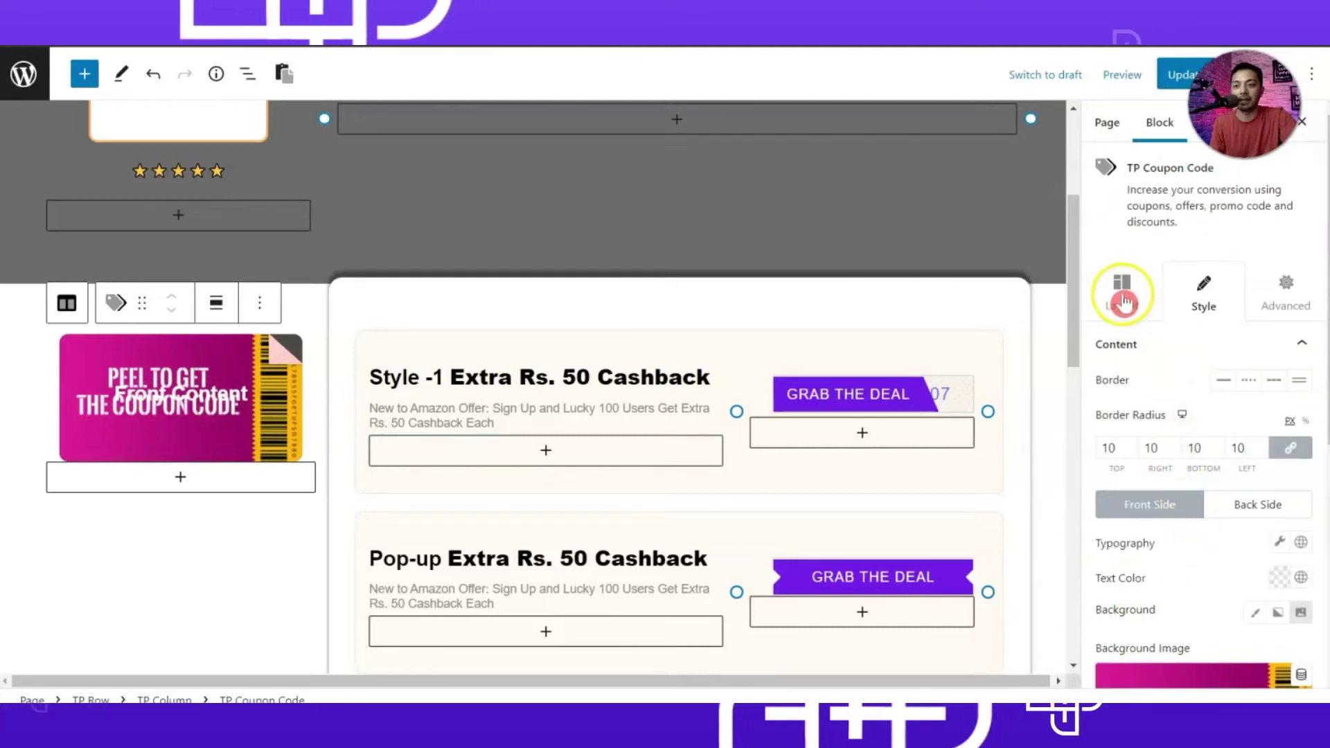
# Step: Clear the Front Side content text of the peel coupon and update the page
pyautogui.click(1139, 311)
pyautogui.click(1160, 581)
pyautogui.click(1172, 603)
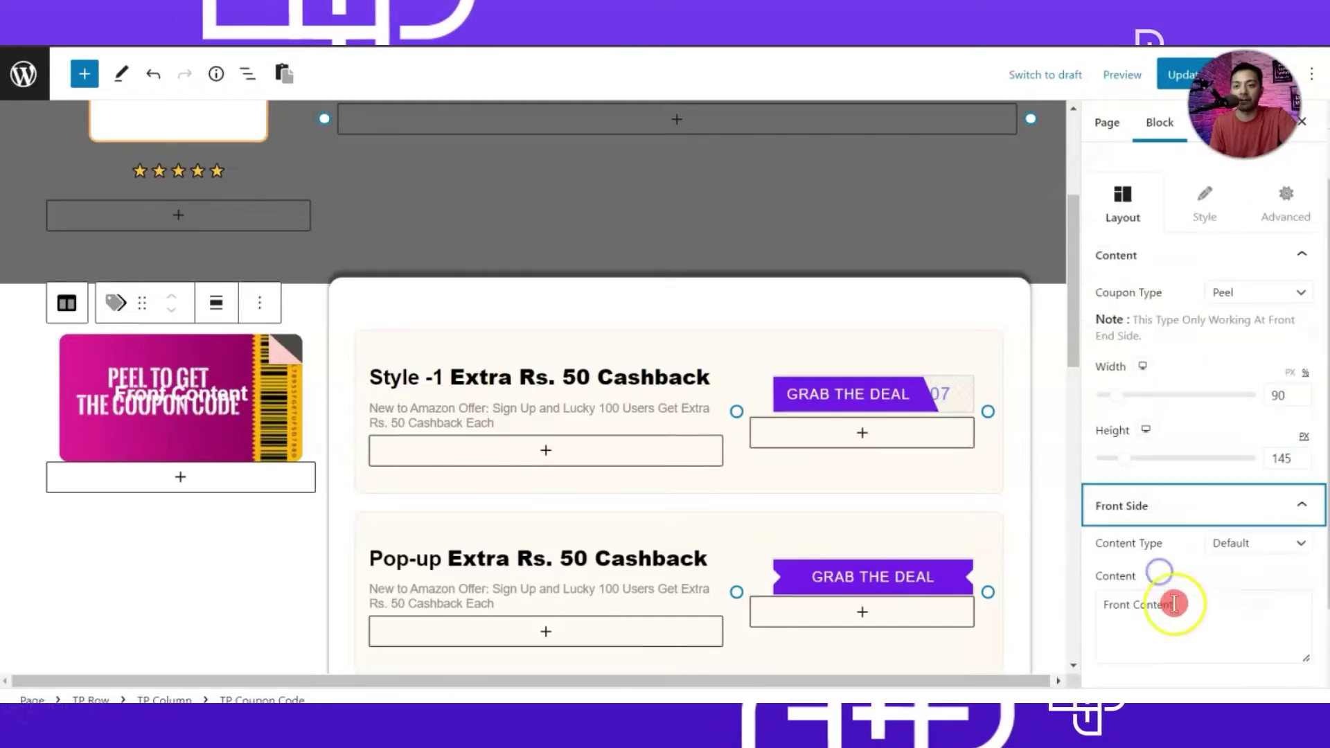
pyautogui.press('BackSpace')
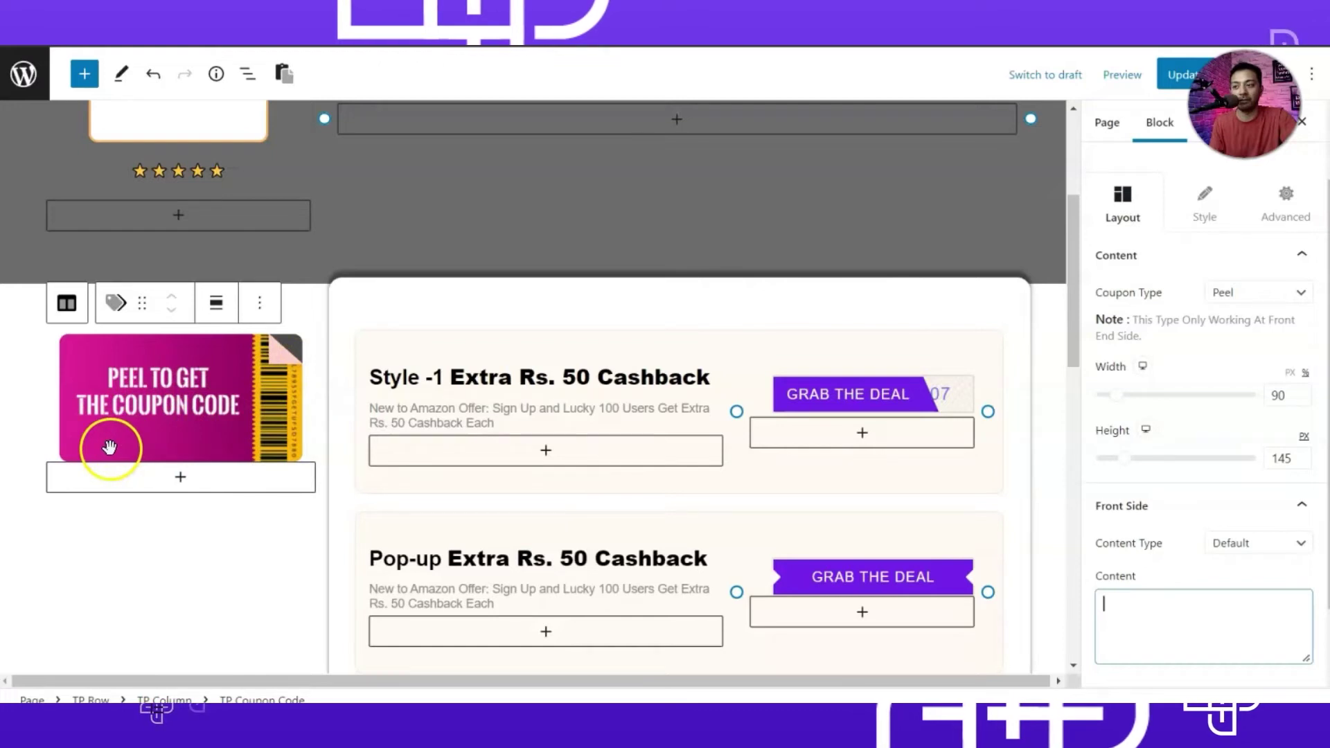
pyautogui.click(1181, 74)
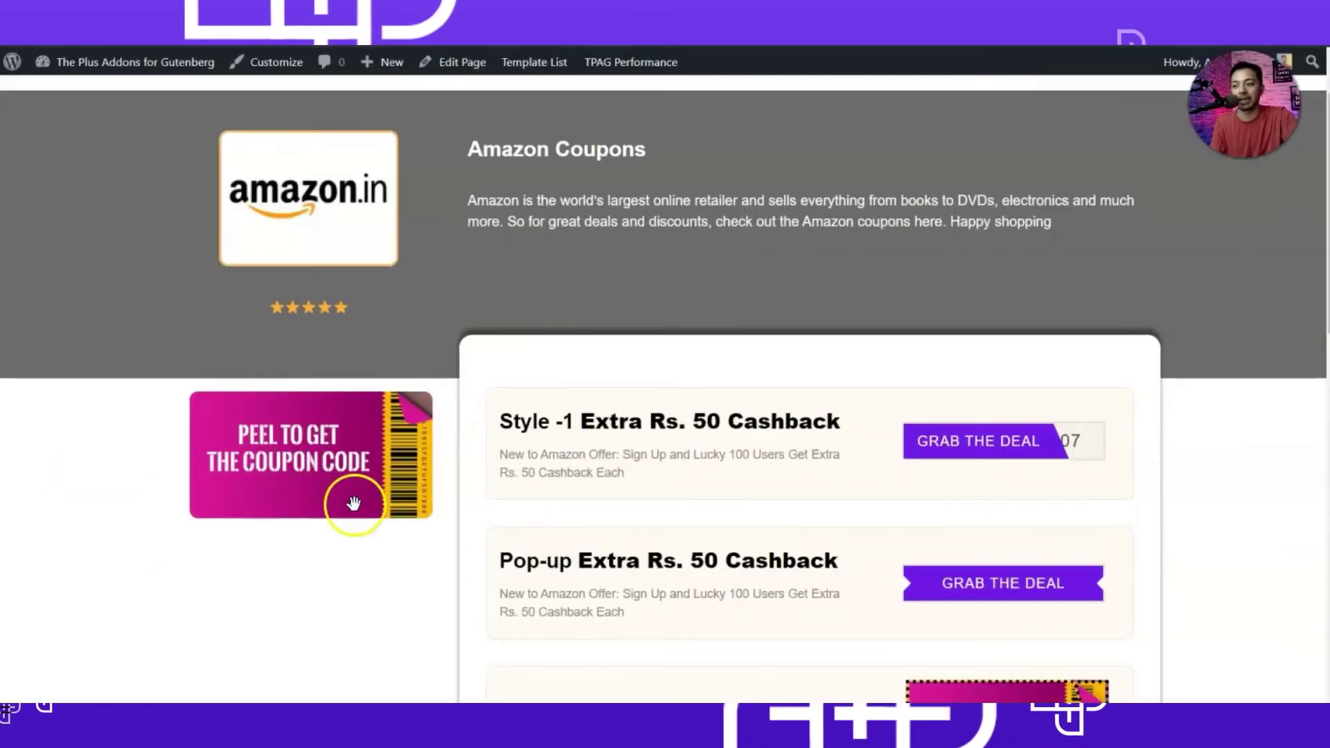
# Step: Peel back the coupon on the live page and in the editor to examine its back side
pyautogui.click(381, 426)
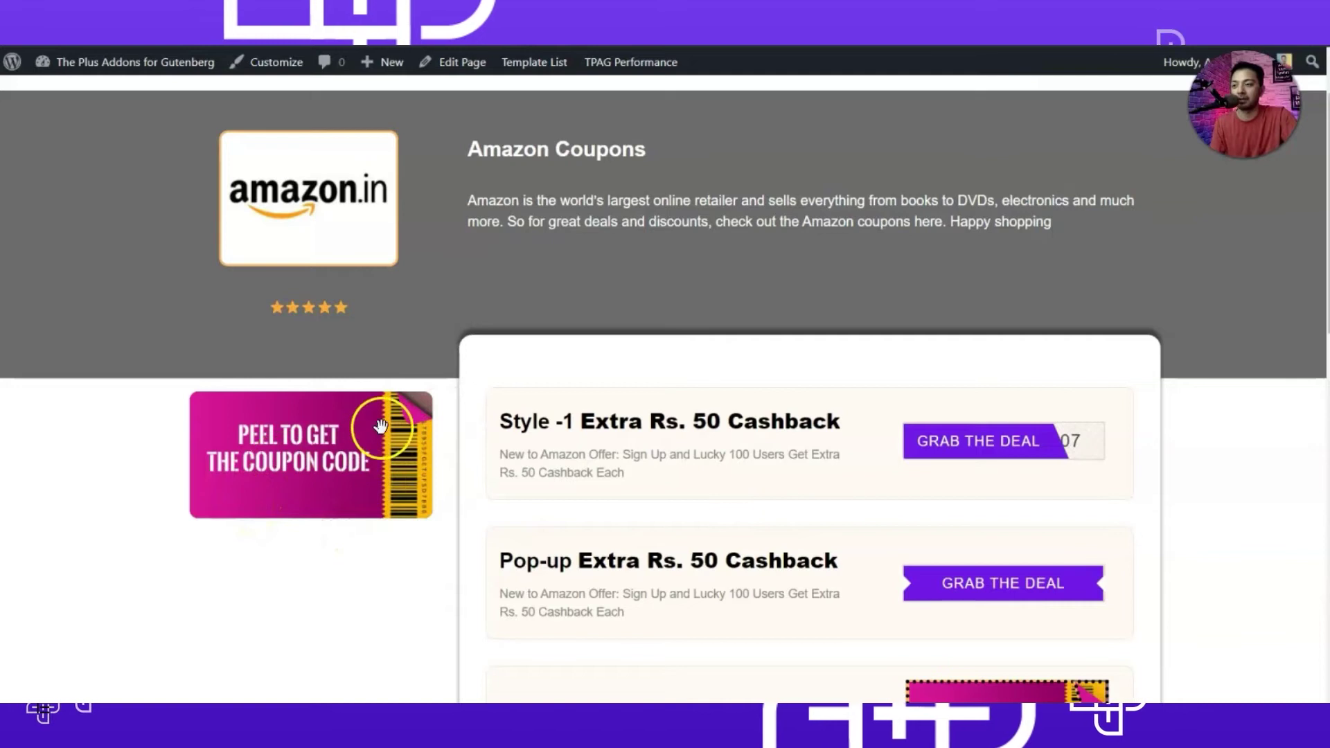
pyautogui.moveTo(392, 423); pyautogui.dragTo(14, 413)
pyautogui.moveTo(231, 475); pyautogui.dragTo(229, 443)
pyautogui.click(158, 442)
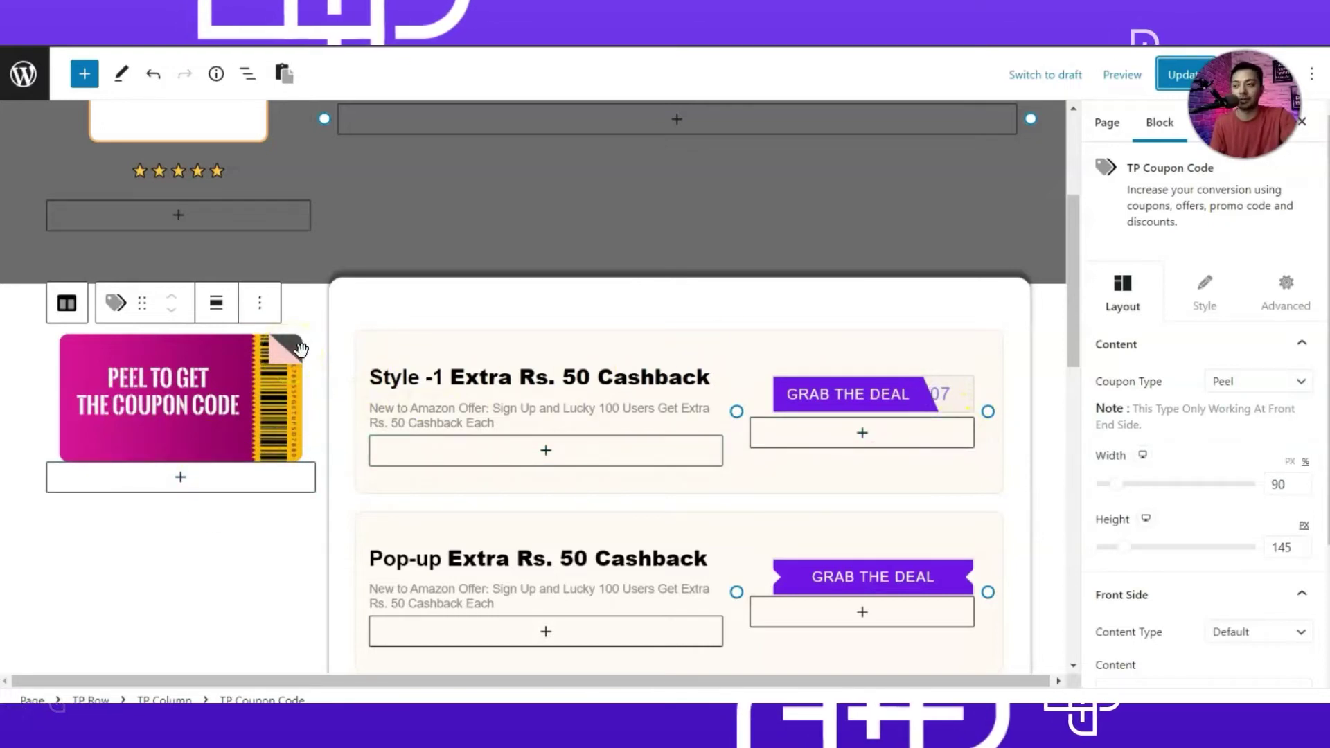
pyautogui.moveTo(295, 351); pyautogui.dragTo(172, 416)
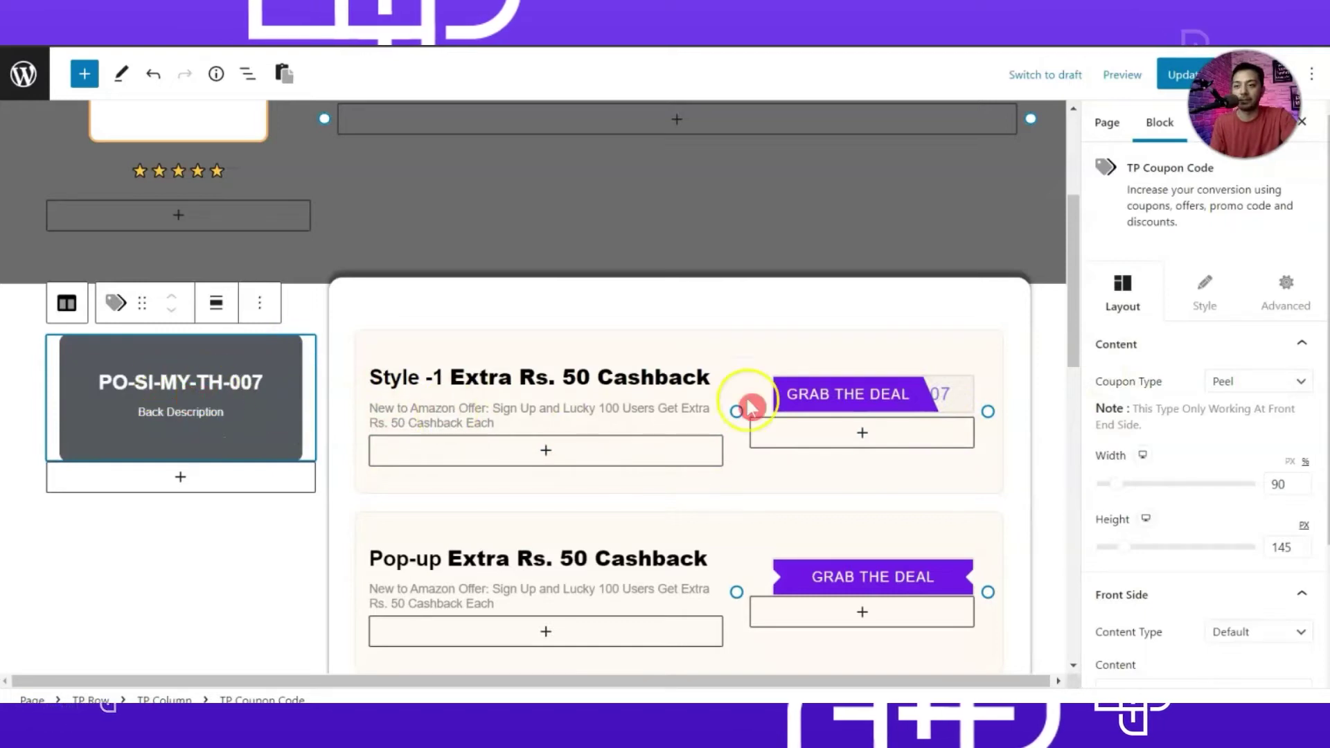
# Step: Use the "USE CODE PO-SI-MY-TH-007" picture (image.png) from the media library as the Back Side background
pyautogui.click(1203, 290)
pyautogui.scroll(-2, 1129, 511)
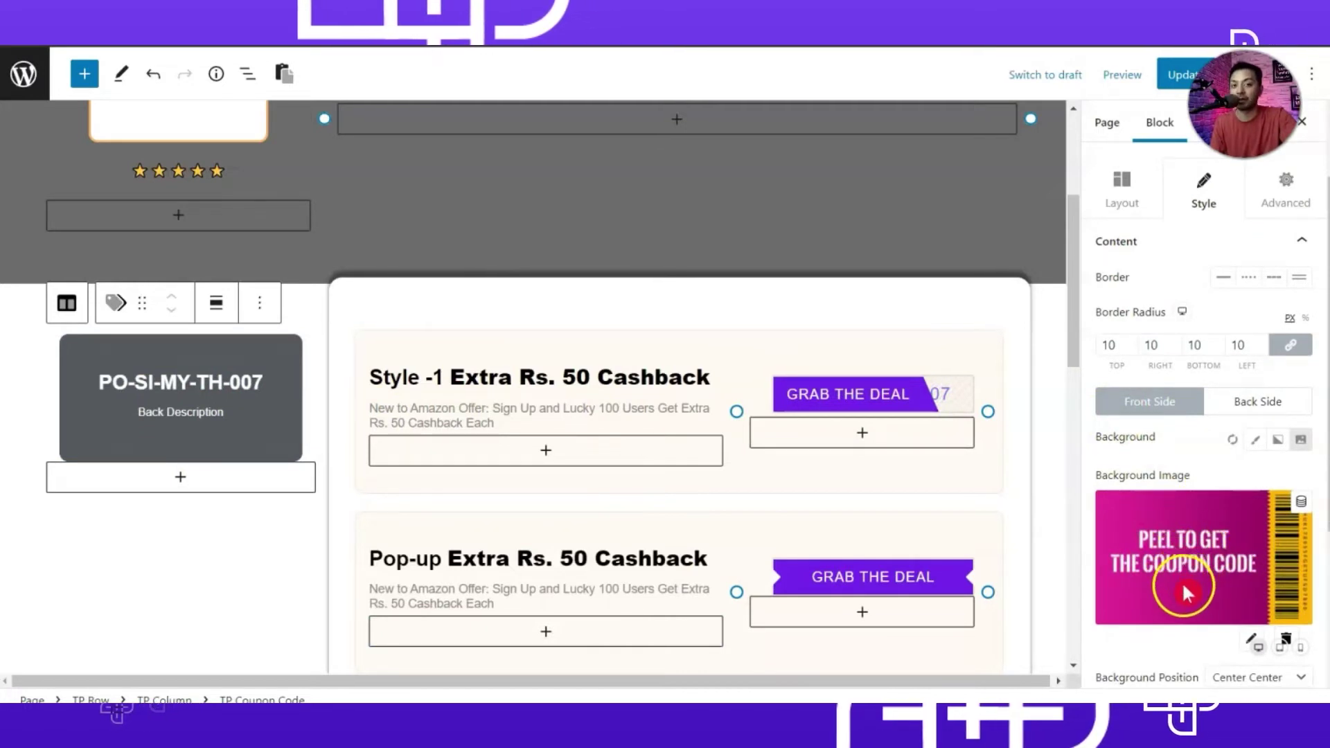
pyautogui.click(1264, 405)
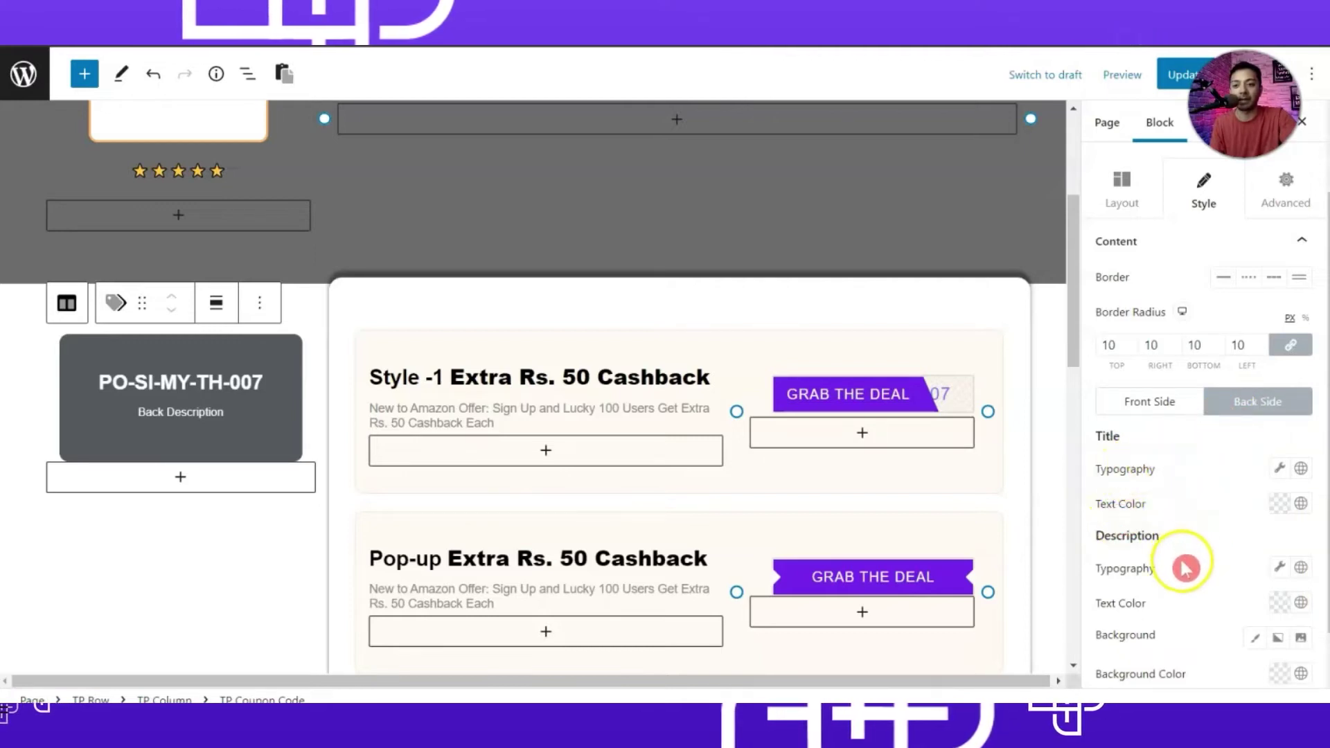
pyautogui.scroll(-1, 1183, 566)
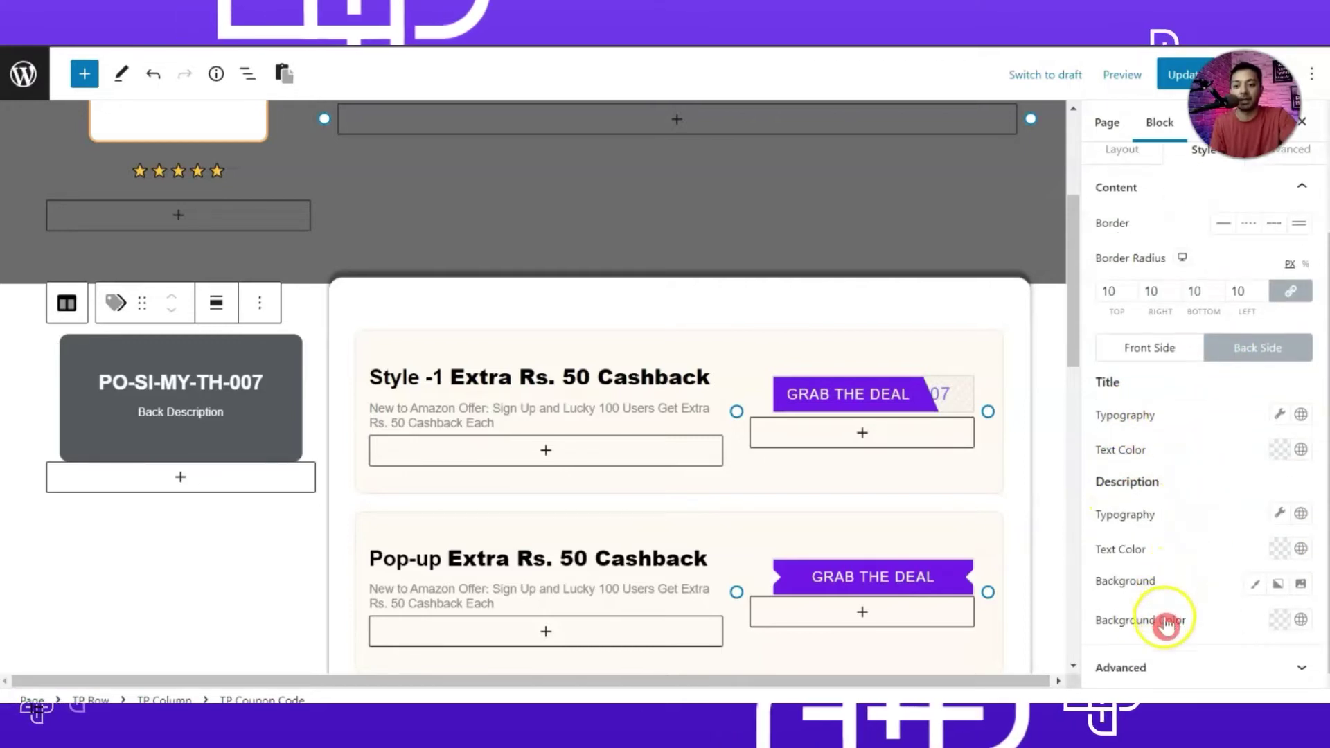
pyautogui.click(1302, 589)
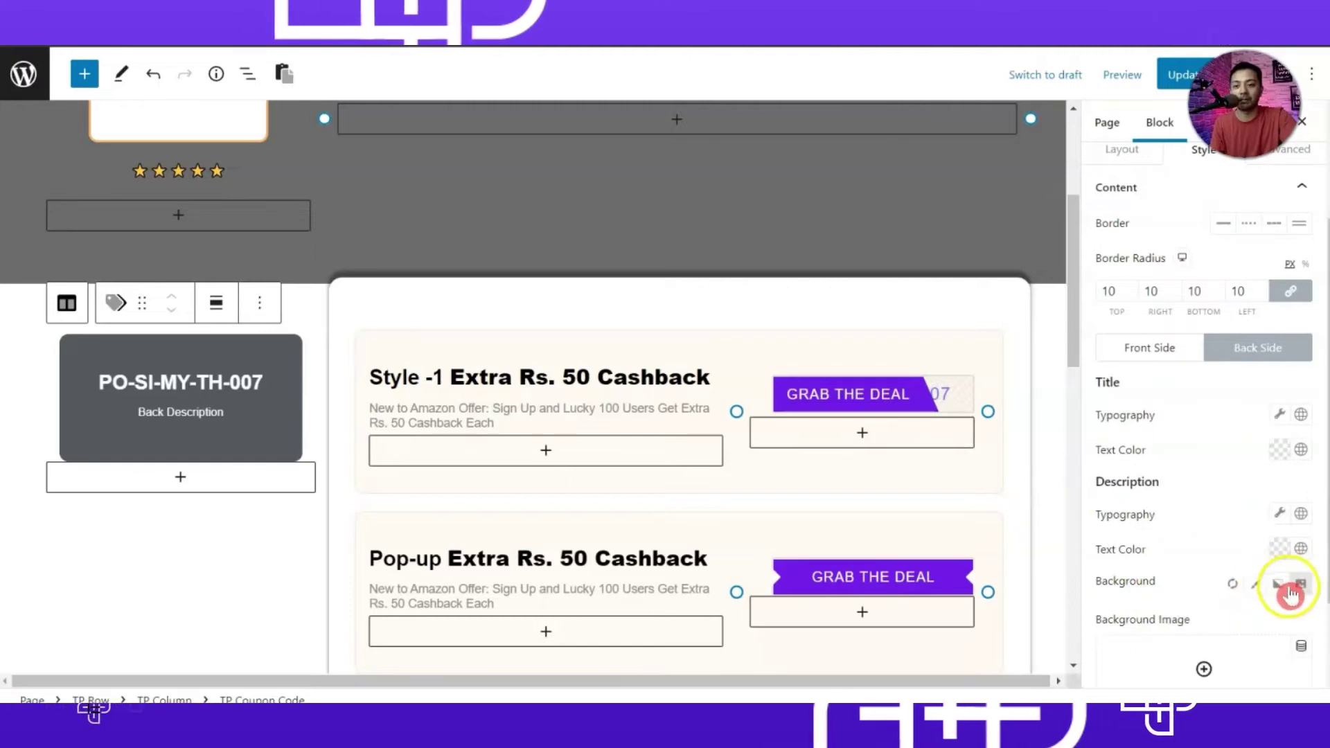
pyautogui.scroll(-2, 1283, 581)
pyautogui.click(1190, 581)
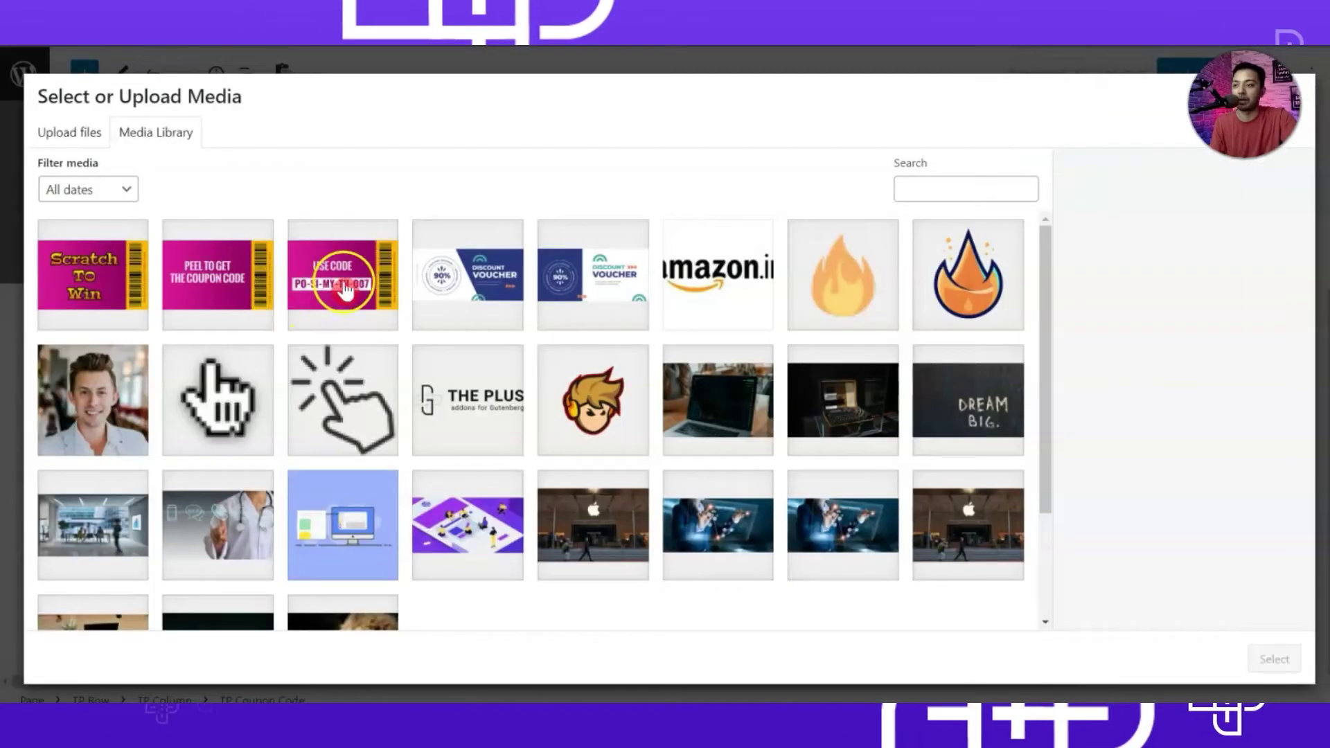
pyautogui.click(344, 288)
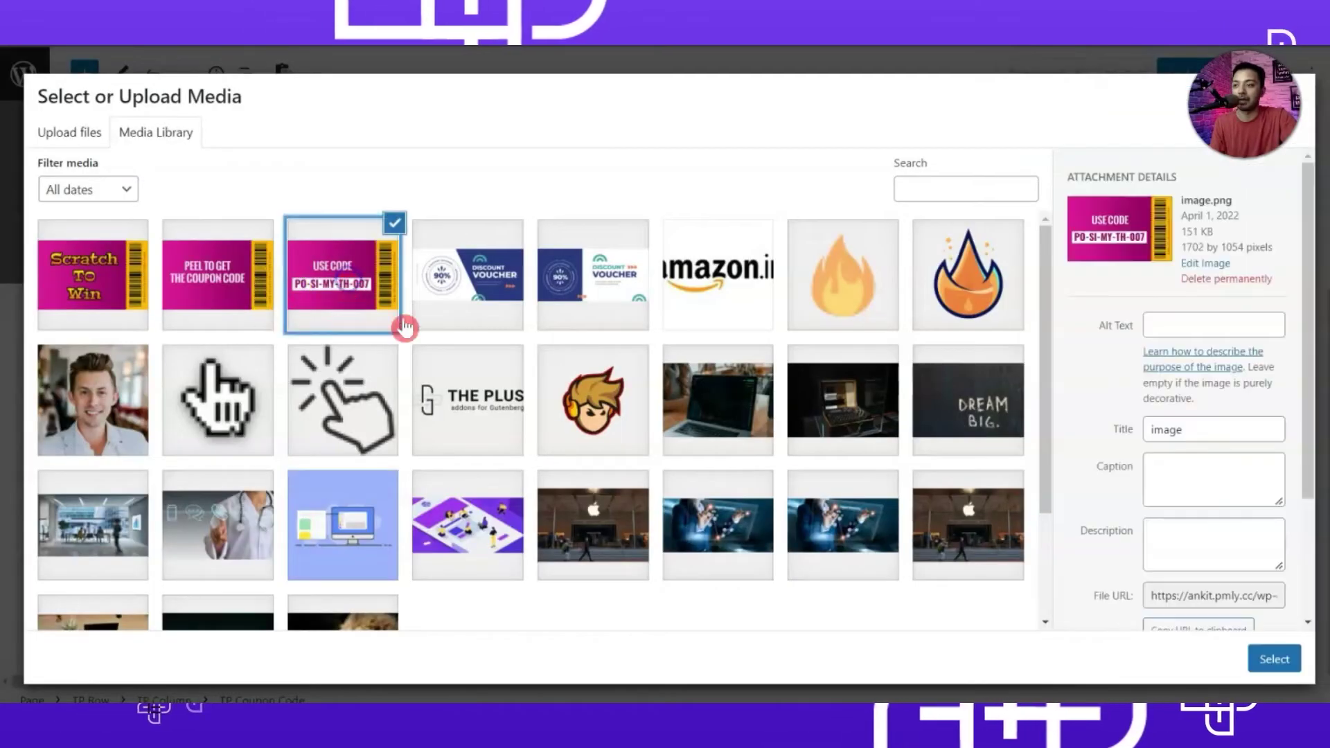
pyautogui.click(1271, 659)
# Step: Set the Back Side background image's position to Center Center, repeat to No Repeat and size to Cover
pyautogui.scroll(-5, 1225, 584)
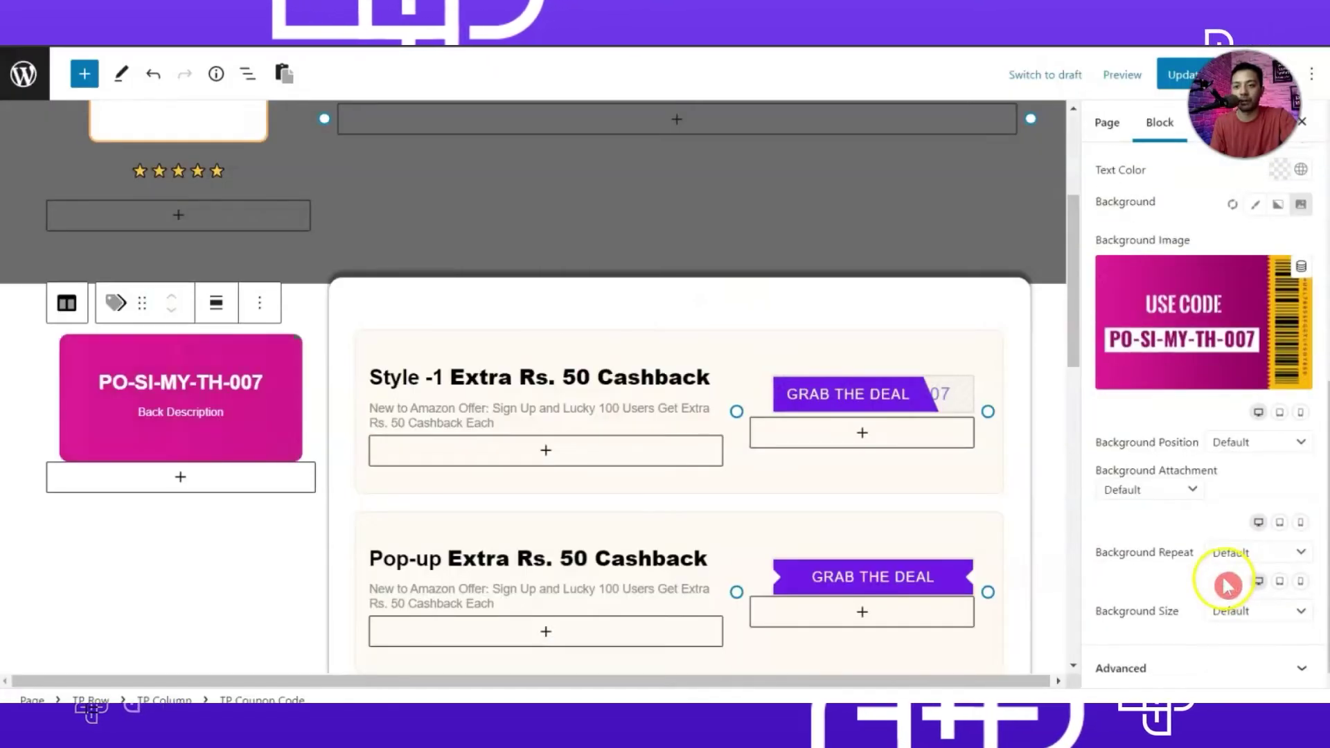
pyautogui.click(1279, 443)
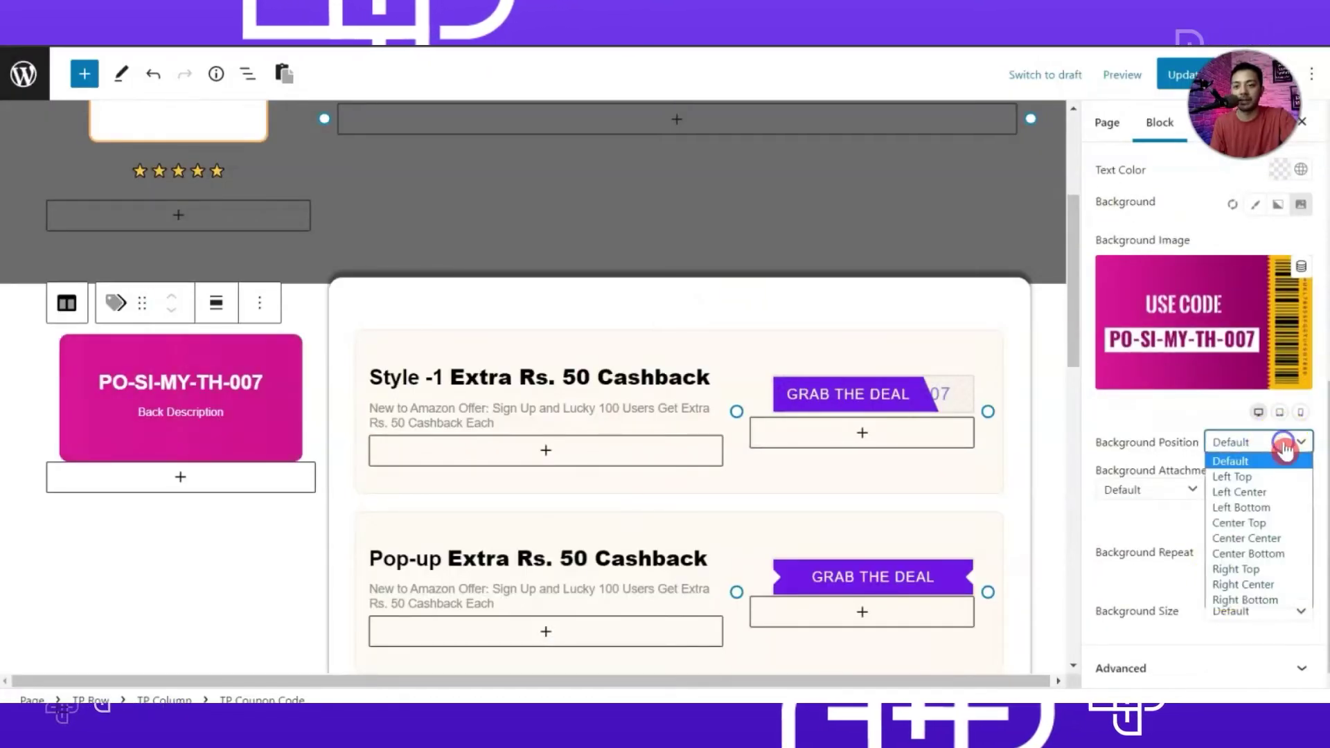
pyautogui.click(1247, 537)
pyautogui.click(1252, 552)
pyautogui.click(1240, 586)
pyautogui.click(1236, 611)
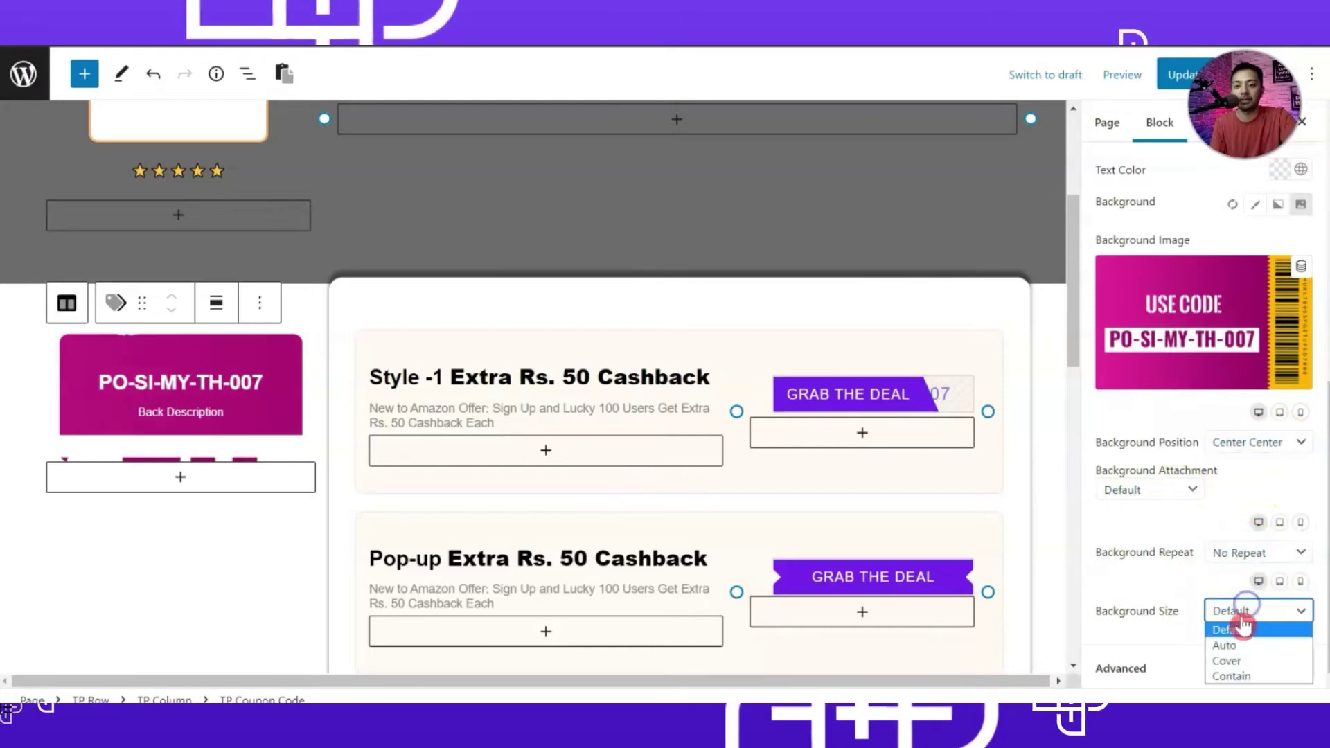
pyautogui.click(1233, 661)
pyautogui.scroll(3, 1278, 509)
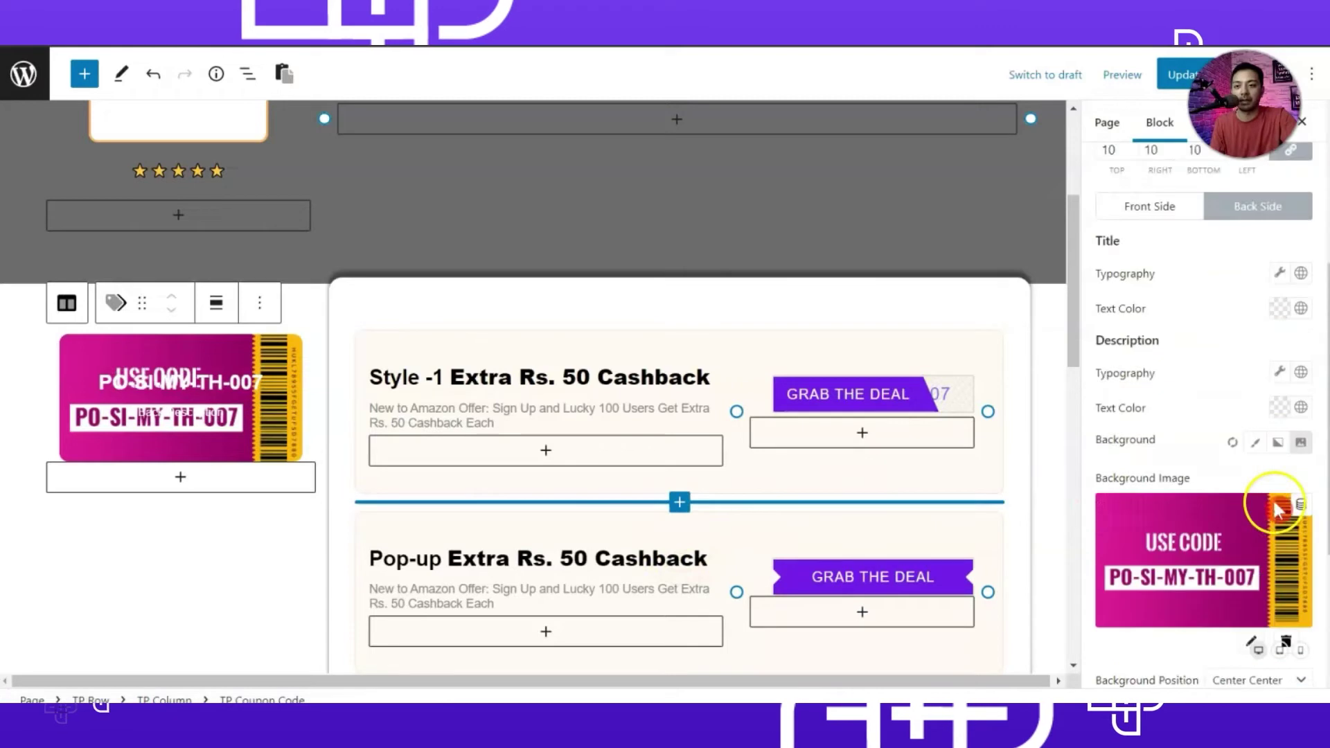
# Step: Clear the Back Side title and description of the peel coupon and save the page
pyautogui.scroll(5, 1277, 509)
pyautogui.click(1122, 277)
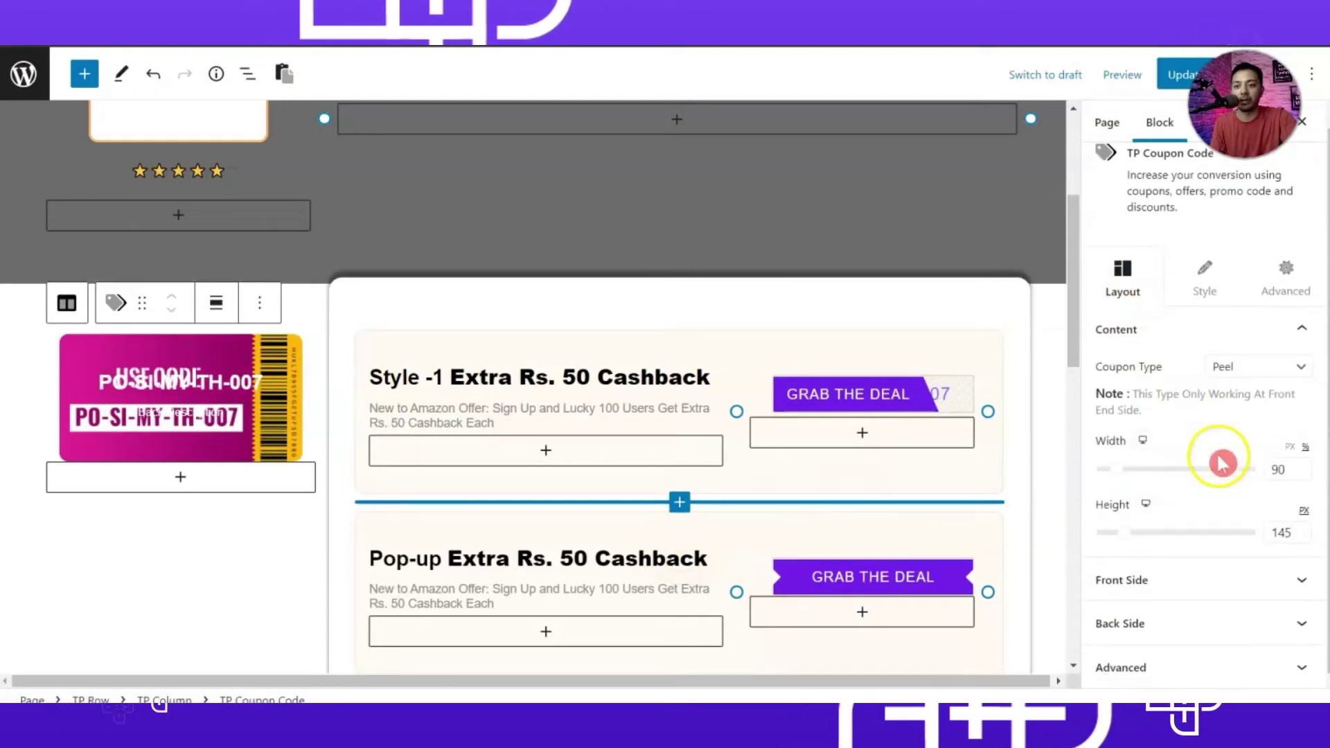
pyautogui.click(1116, 623)
pyautogui.click(1260, 543)
pyautogui.hotkey('ctrl', 'a')
pyautogui.press('BackSpace')
pyautogui.click(1229, 643)
pyautogui.hotkey('ctrl', 'a')
pyautogui.press('BackSpace')
pyautogui.hotkey('ctrl', 's')
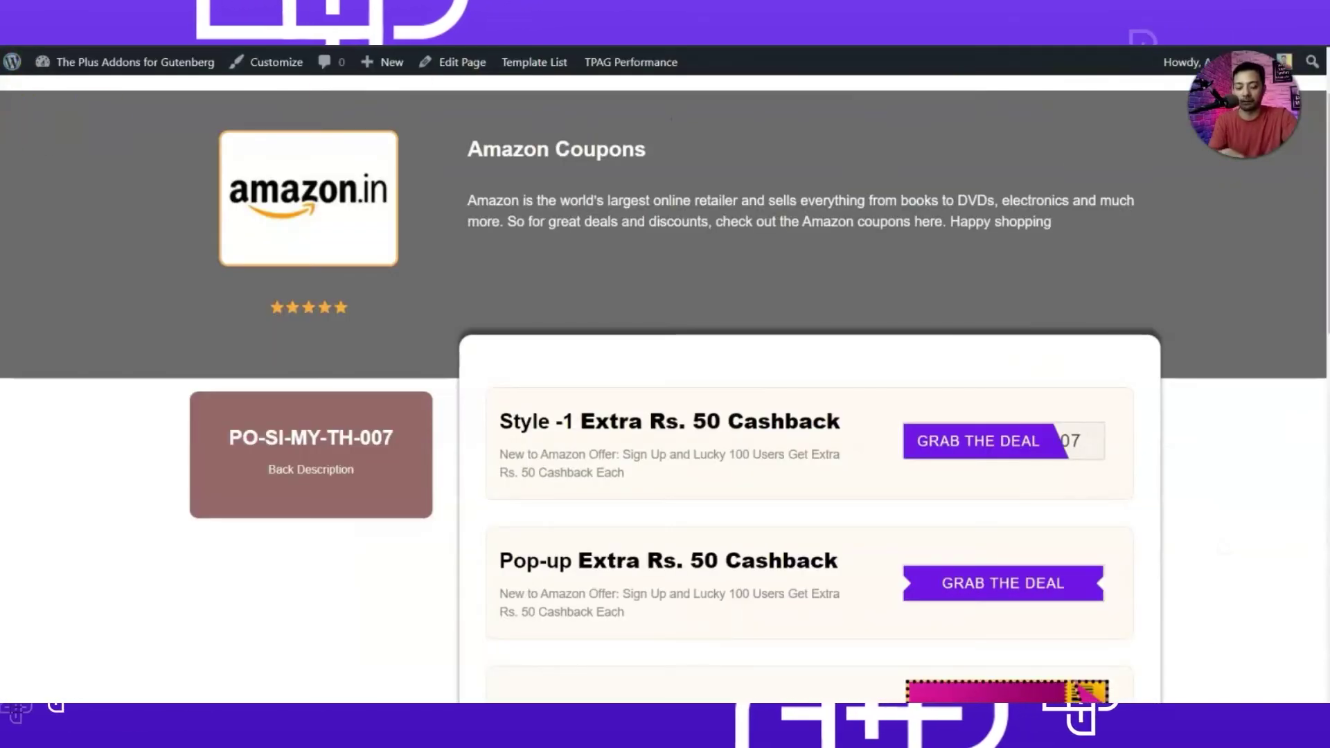
# Step: Peel the coupon on the live page to check how its back side image is revealed
pyautogui.scroll(1, 263, 533)
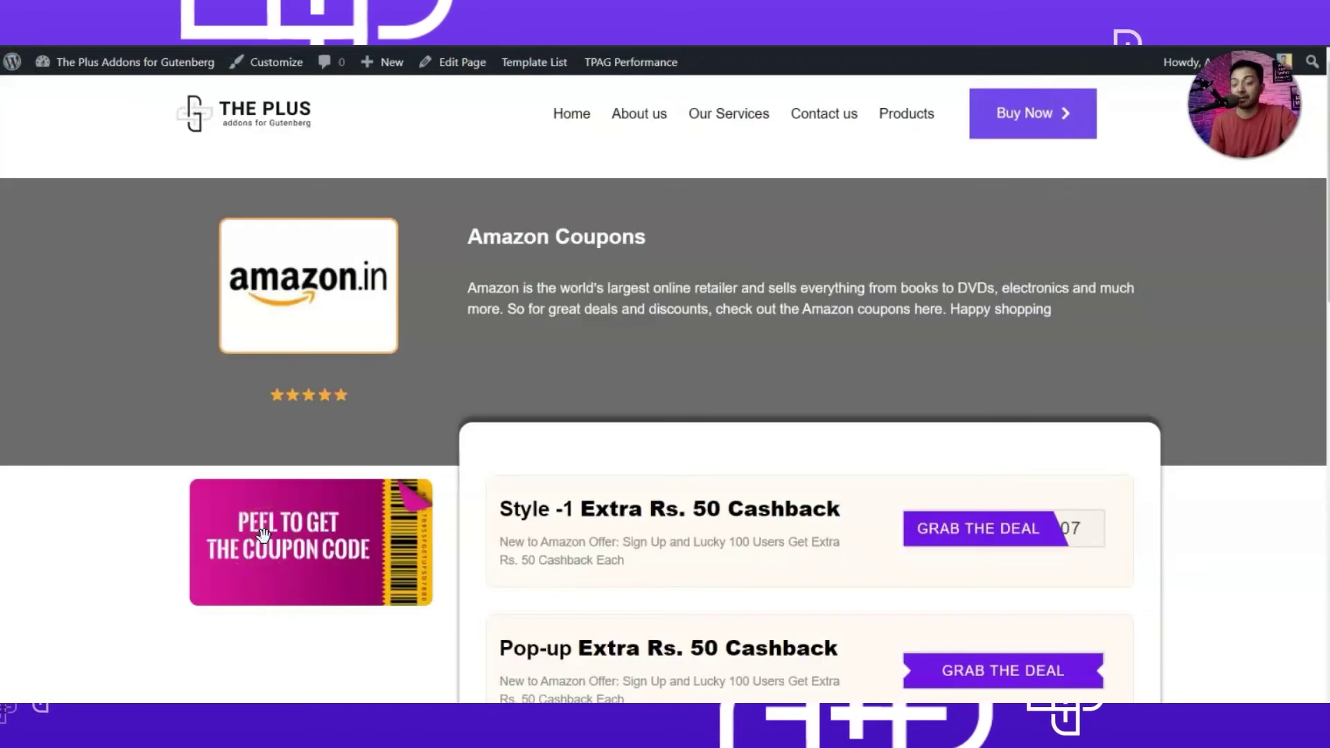
pyautogui.moveTo(407, 493); pyautogui.dragTo(58, 514)
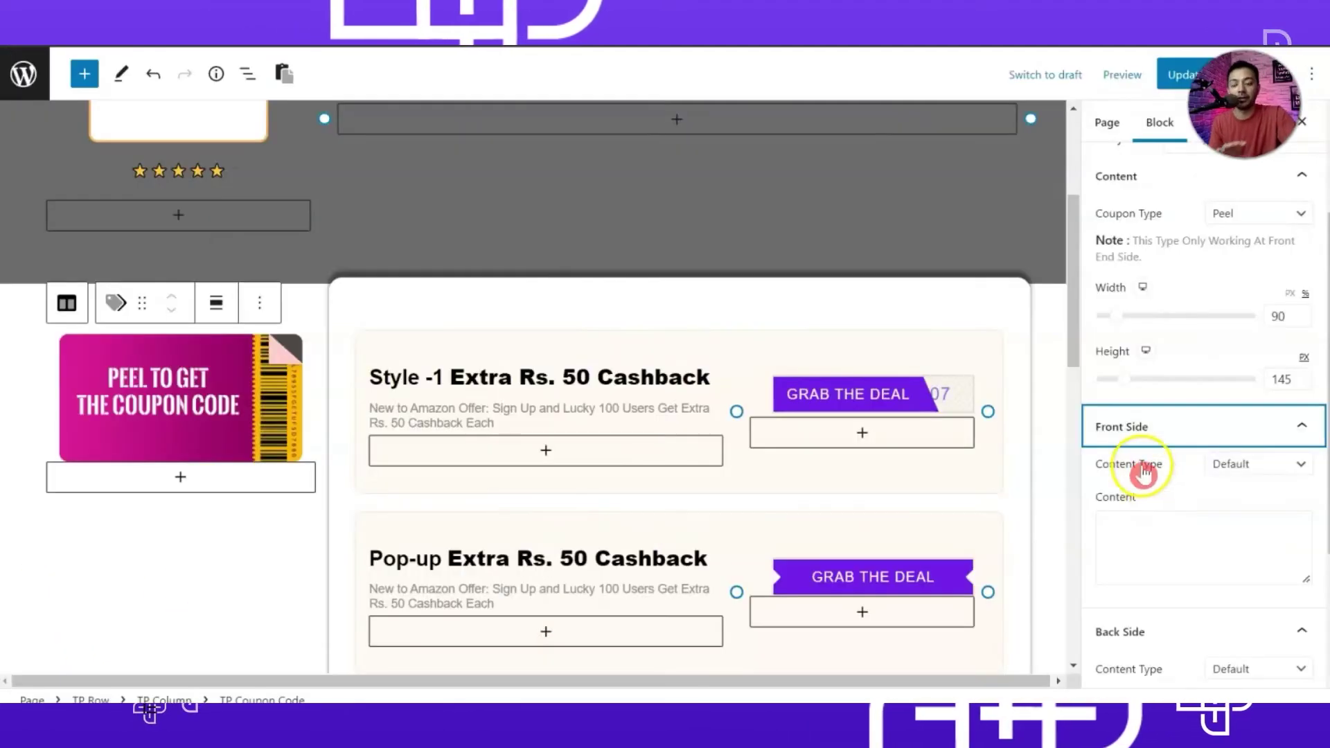
pyautogui.click(1144, 630)
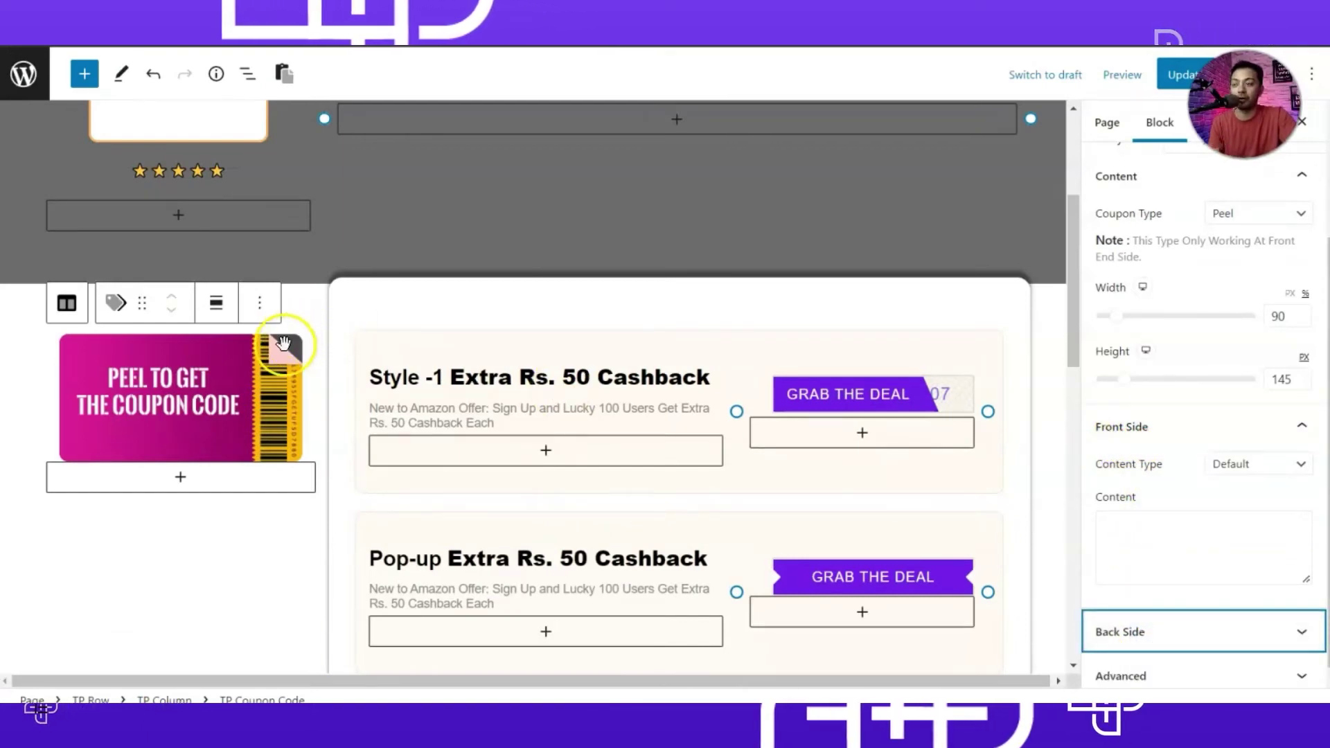
# Step: Change the coupon type from Peel to Scratch
pyautogui.click(522, 376)
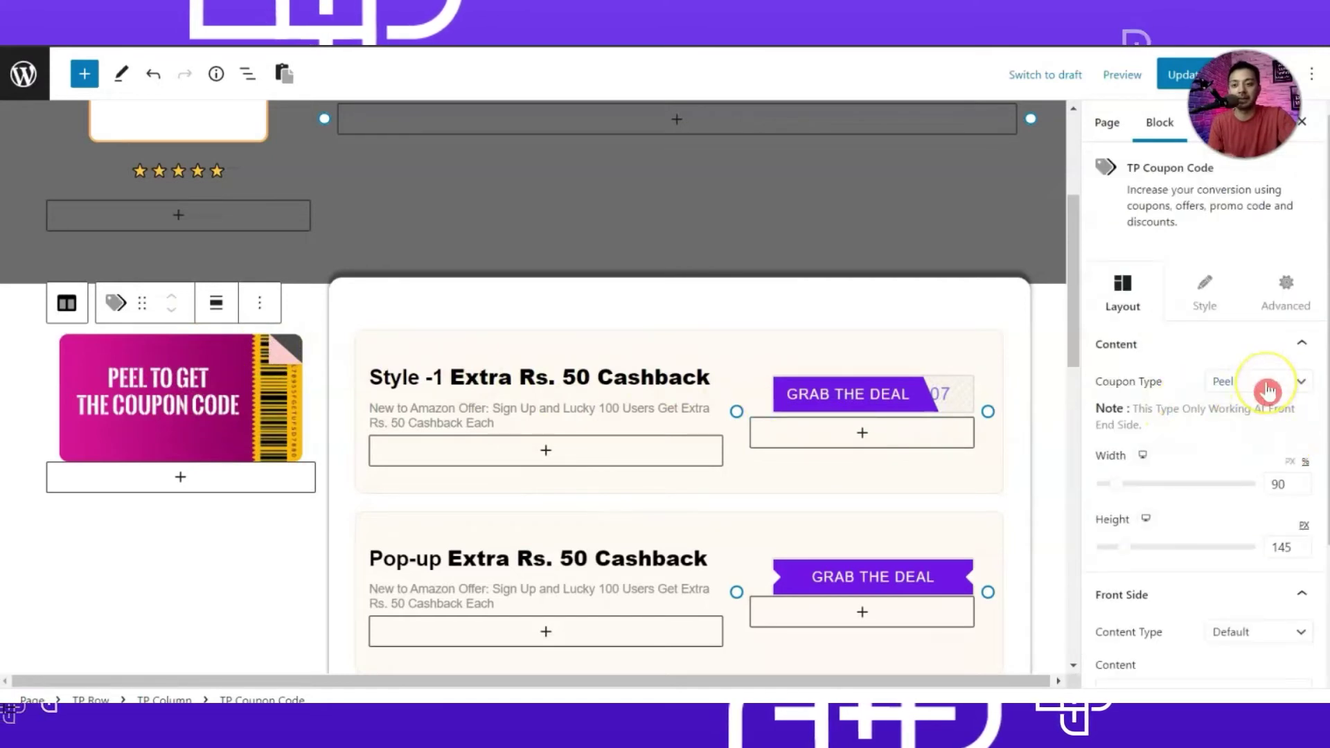
pyautogui.click(1262, 381)
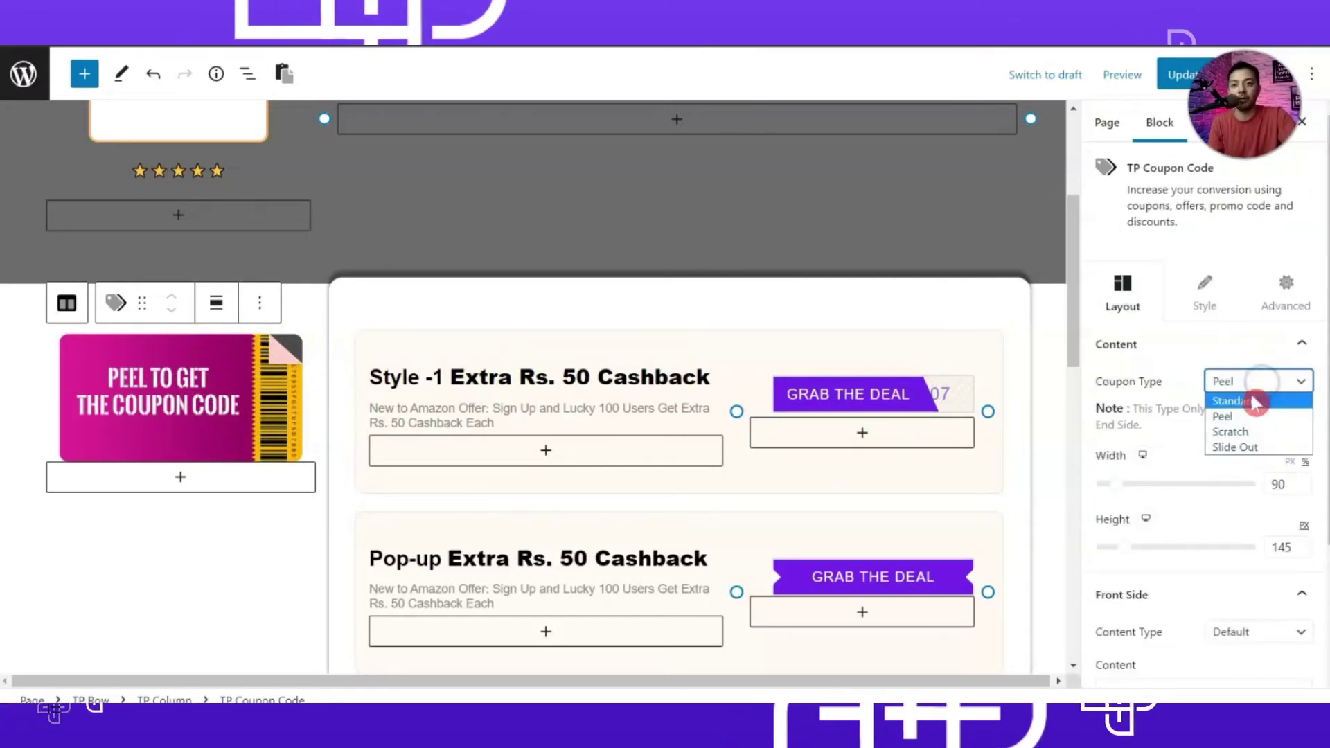
pyautogui.click(1243, 432)
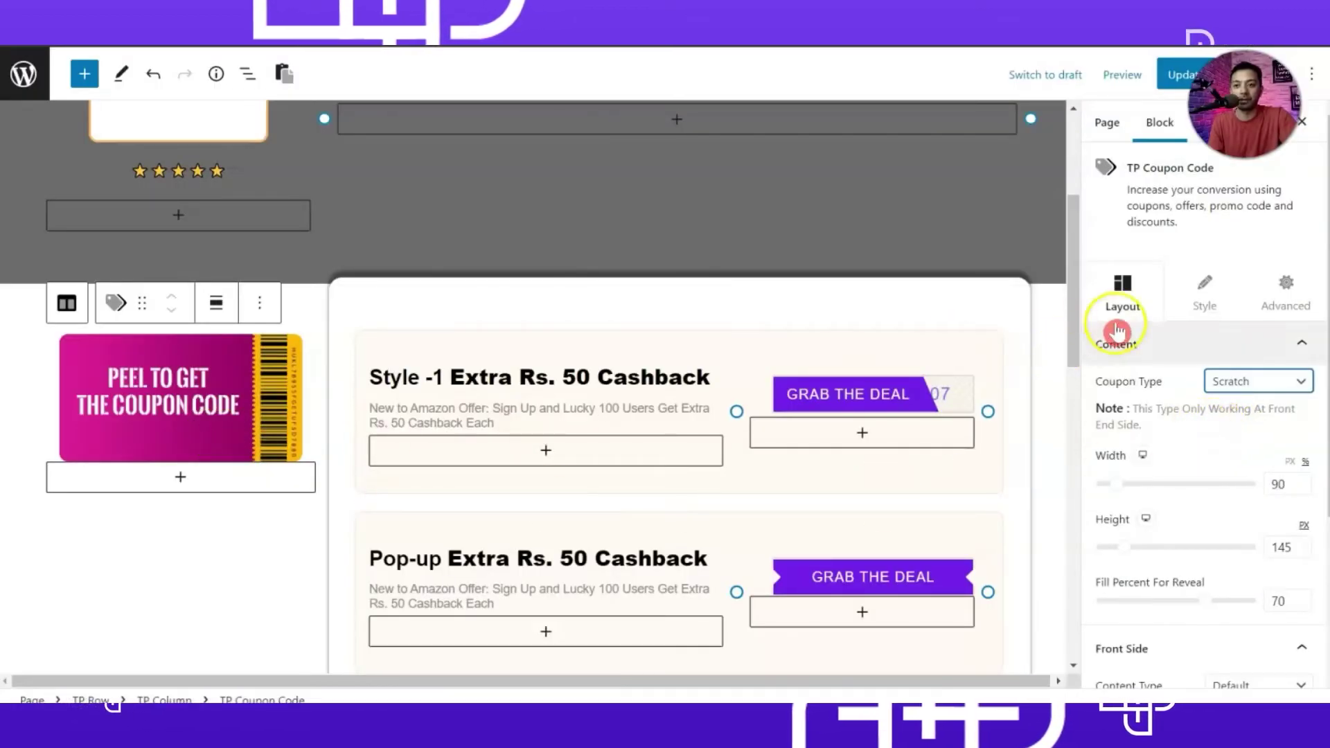
# Step: Remove the background images from both the Front Side and Back Side of the scratch coupon
pyautogui.click(1221, 310)
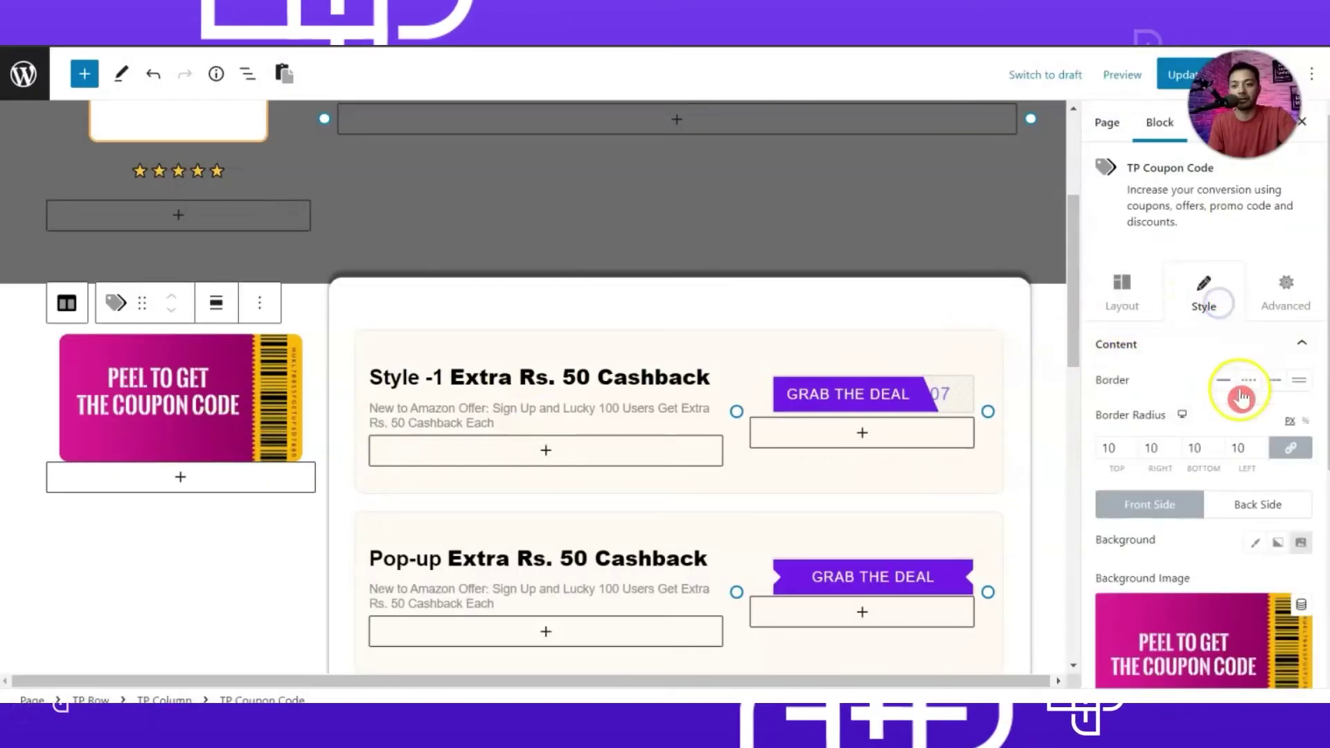
pyautogui.scroll(-3, 1240, 401)
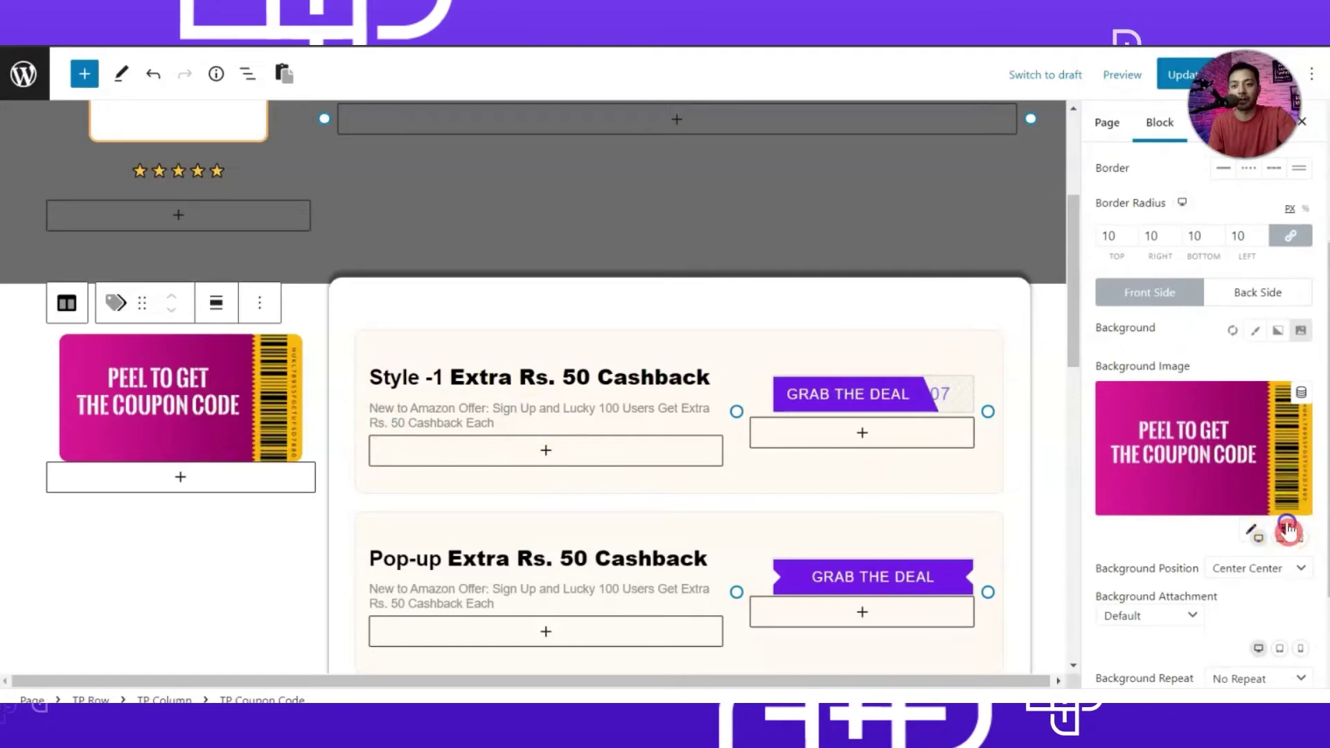
pyautogui.click(1287, 530)
pyautogui.click(1233, 438)
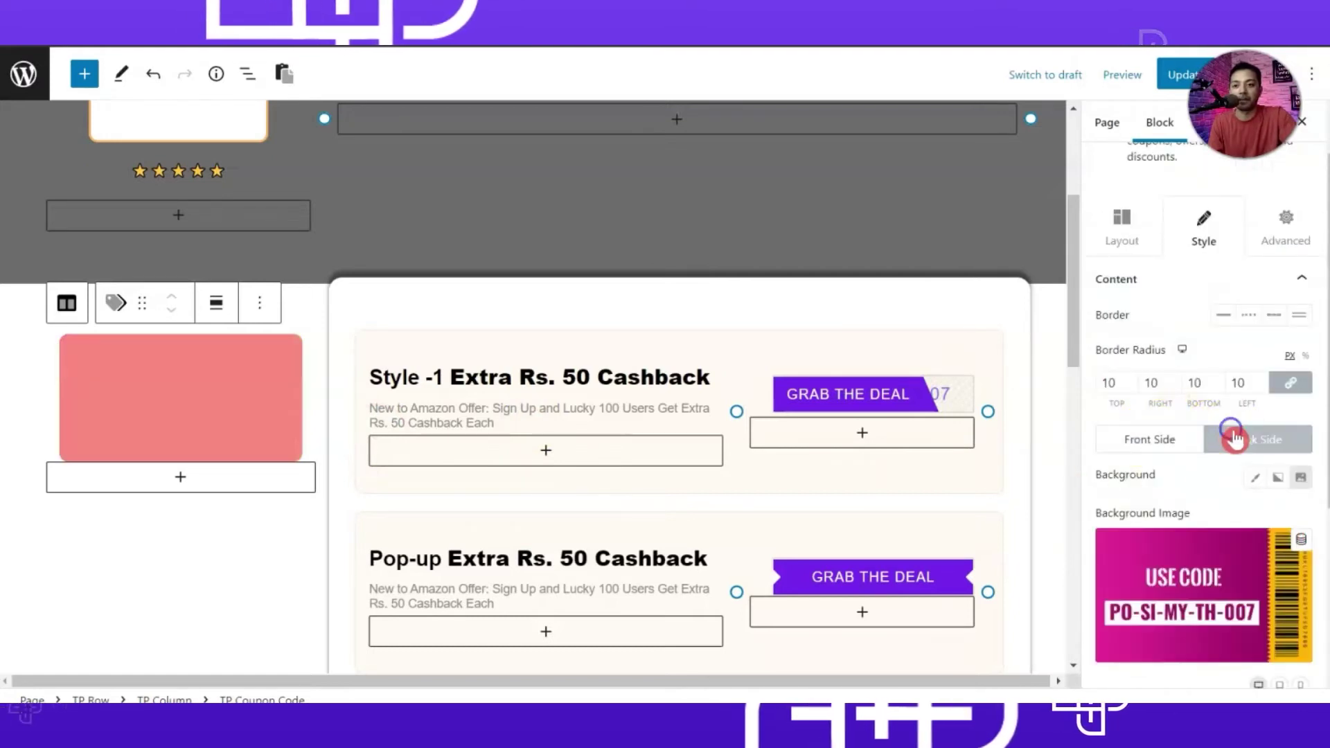
pyautogui.click(1286, 663)
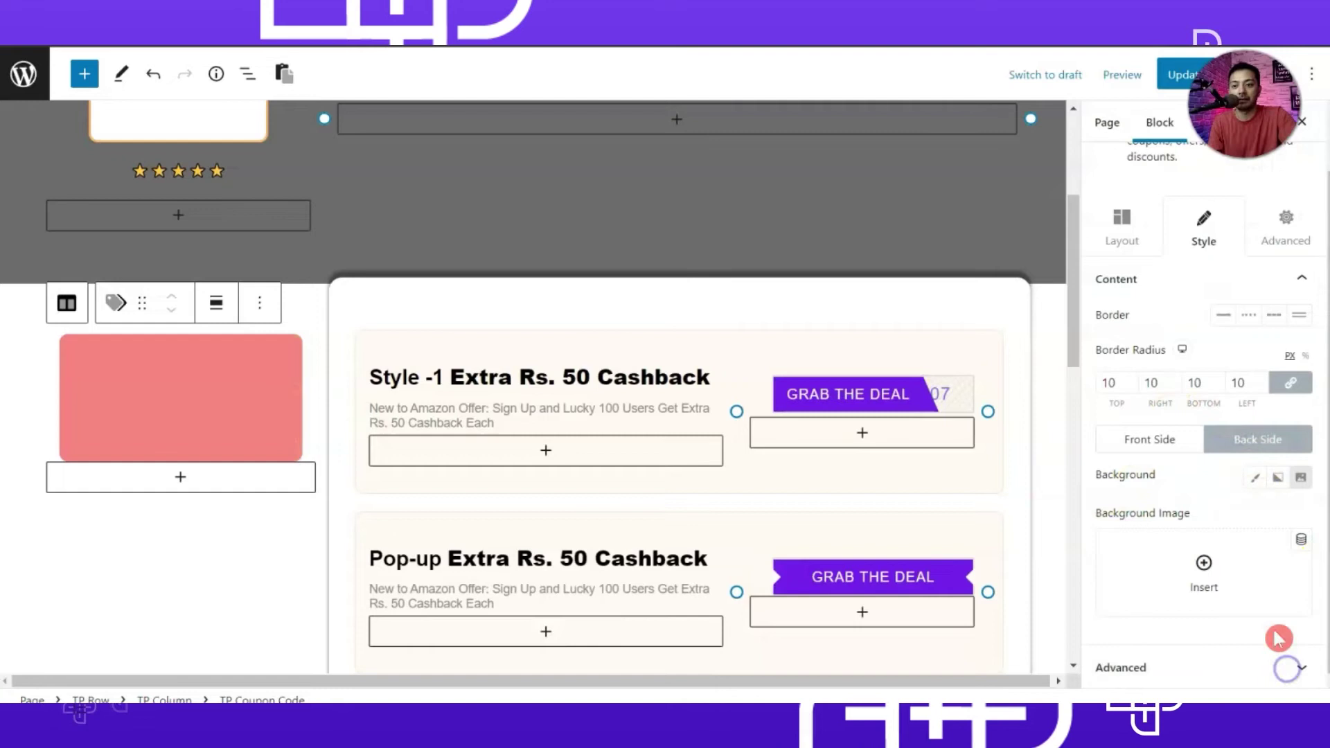
pyautogui.scroll(2, 1153, 343)
# Step: Examine the scratch coupon's type, width, height and Fill Percent For Reveal settings against its preview
pyautogui.click(1126, 309)
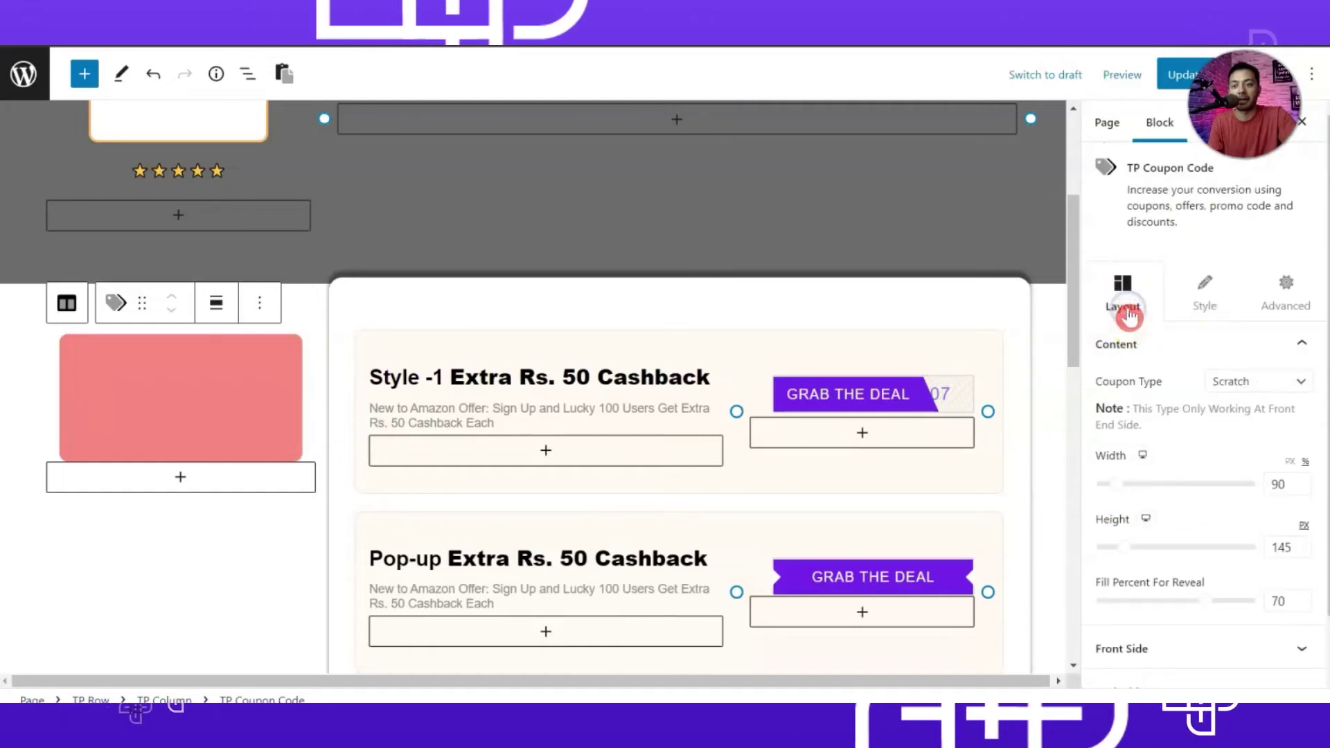
pyautogui.click(1277, 385)
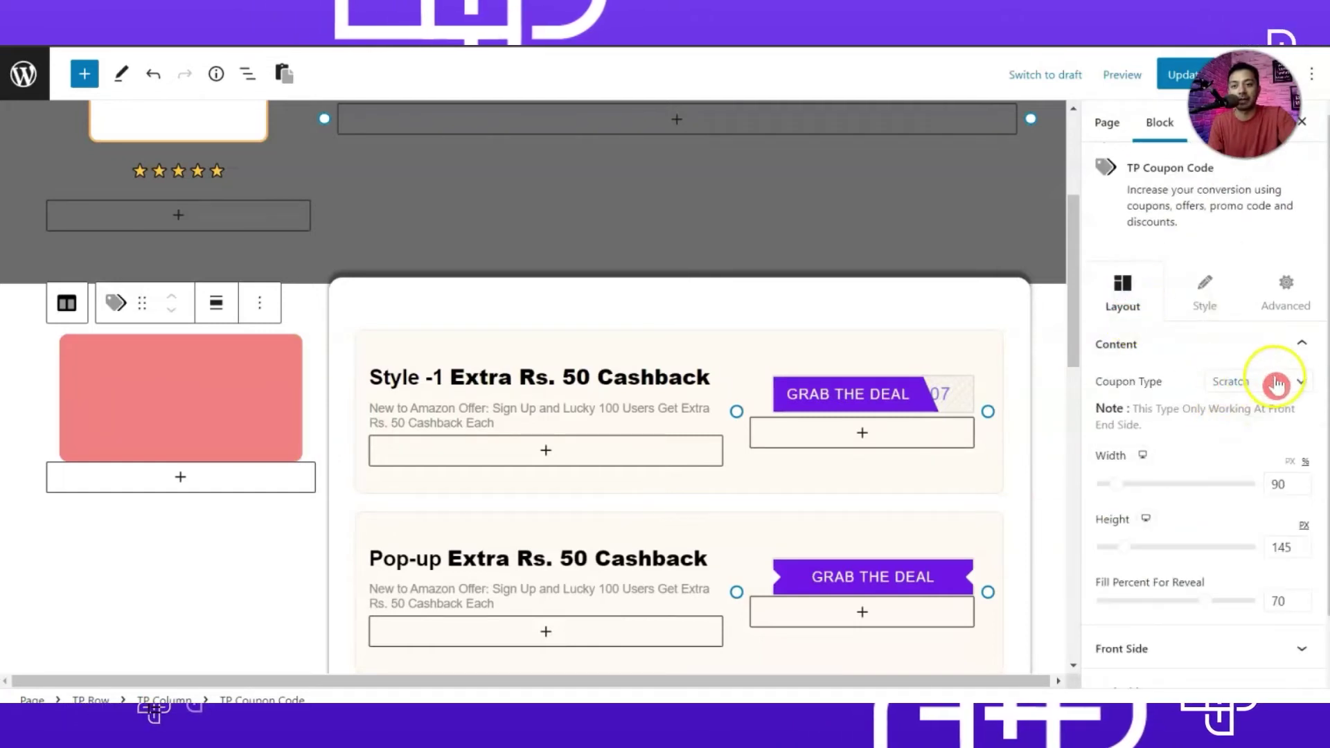
pyautogui.click(1289, 483)
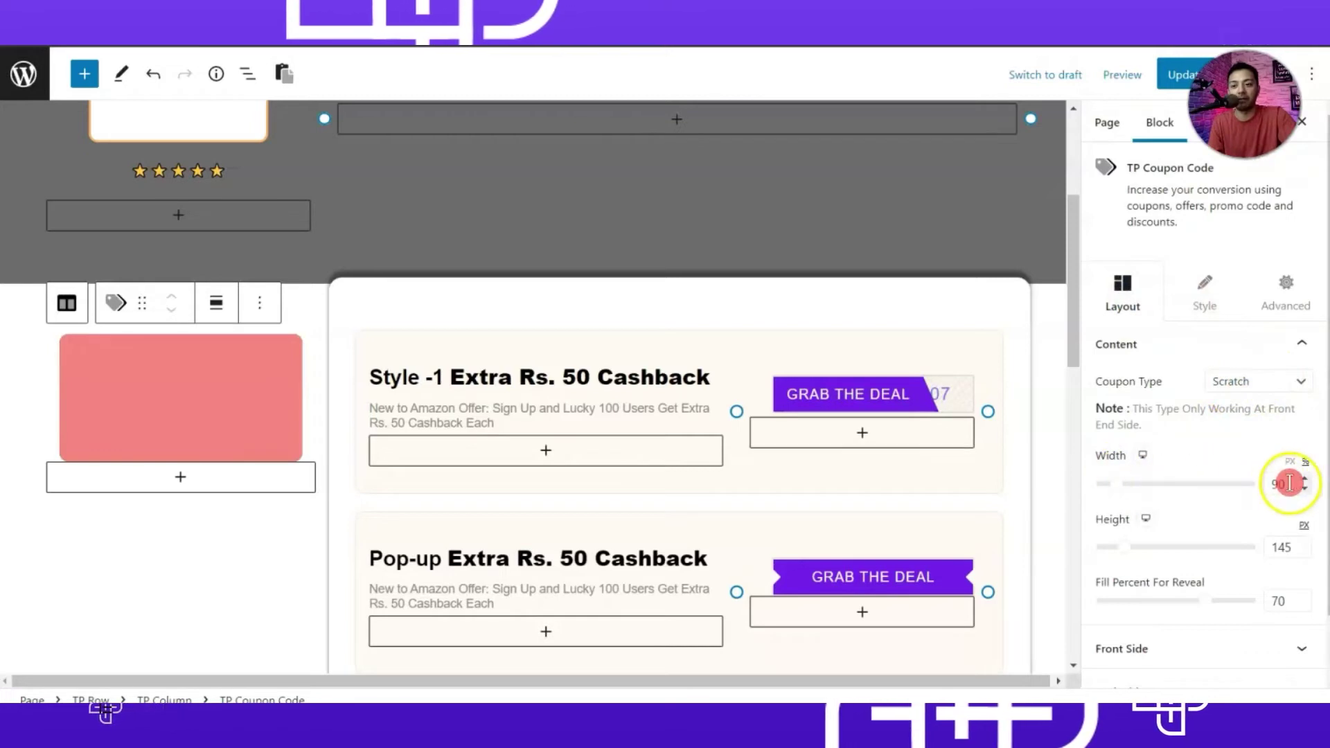
pyautogui.scroll(-1, 1282, 529)
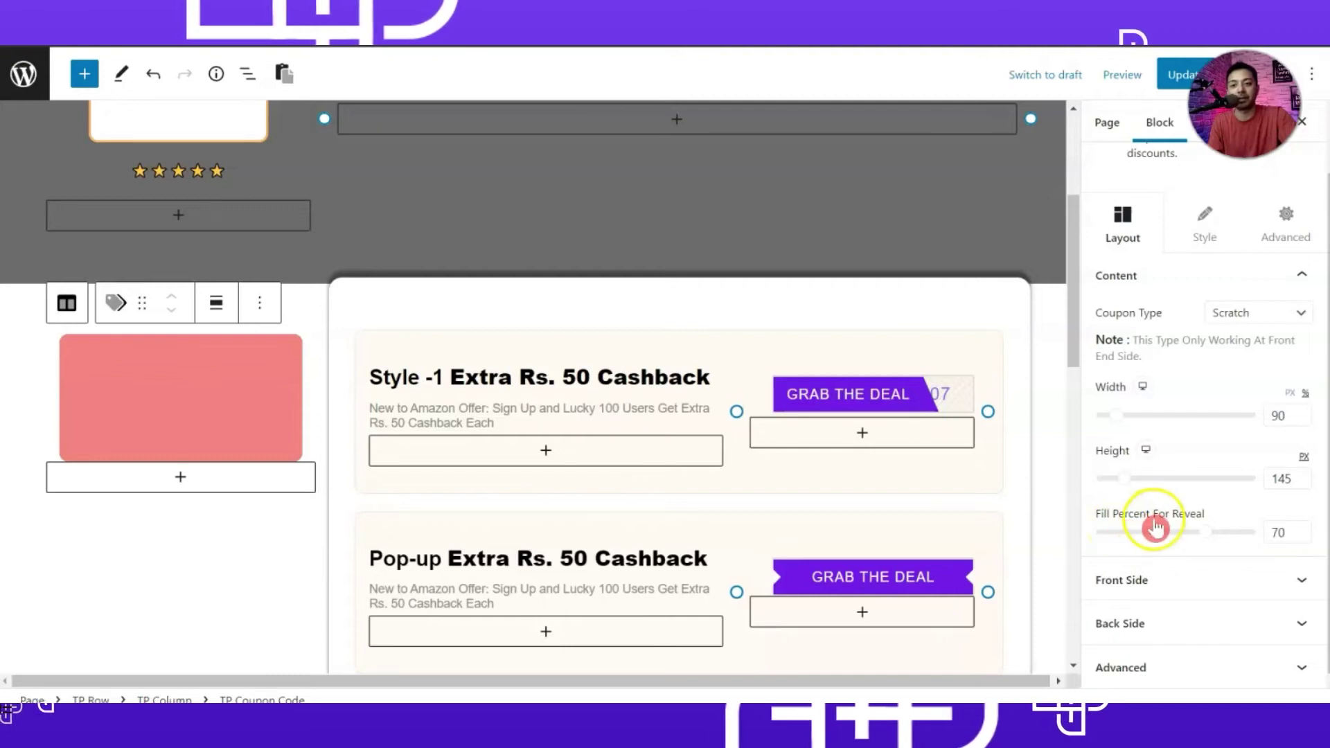
pyautogui.click(1263, 540)
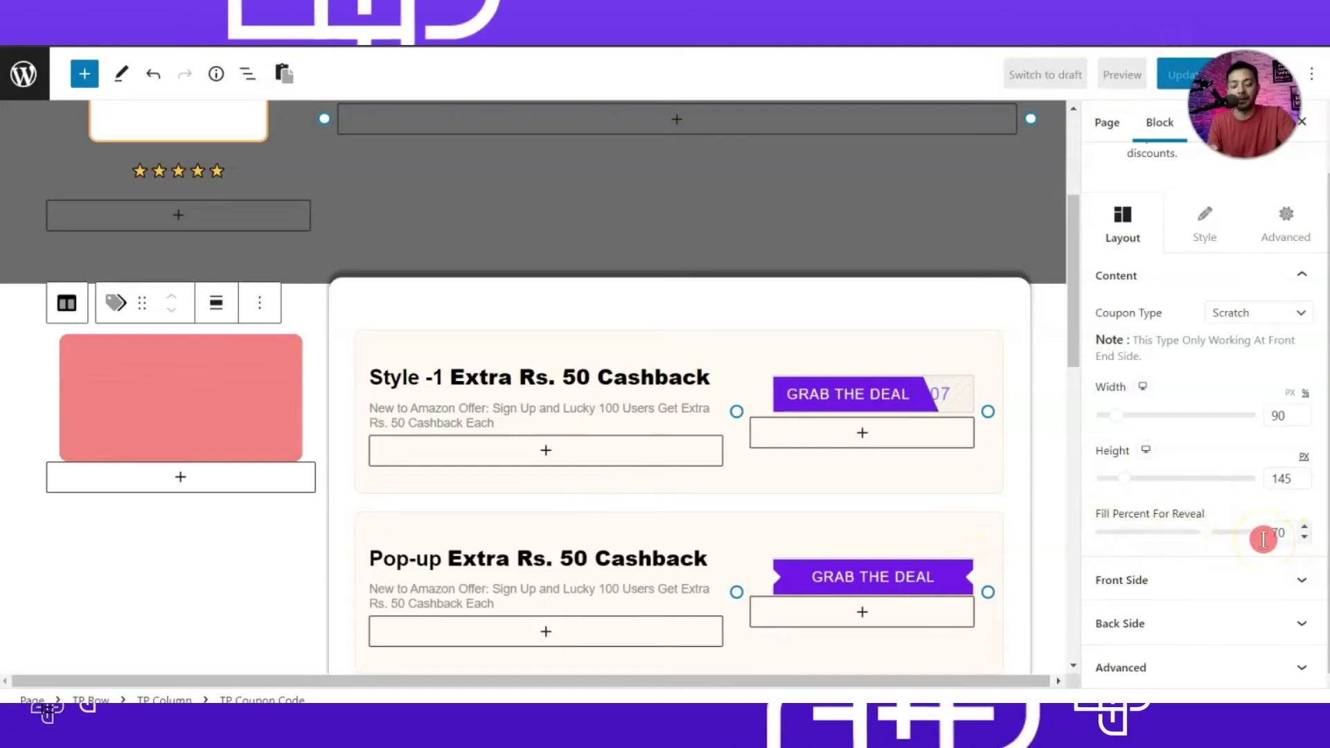
pyautogui.moveTo(231, 376)
pyautogui.mouseDown()
pyautogui.moveTo(238, 427)
pyautogui.moveTo(196, 429)
pyautogui.mouseUp()
pyautogui.click(184, 434)
pyautogui.click(320, 438)
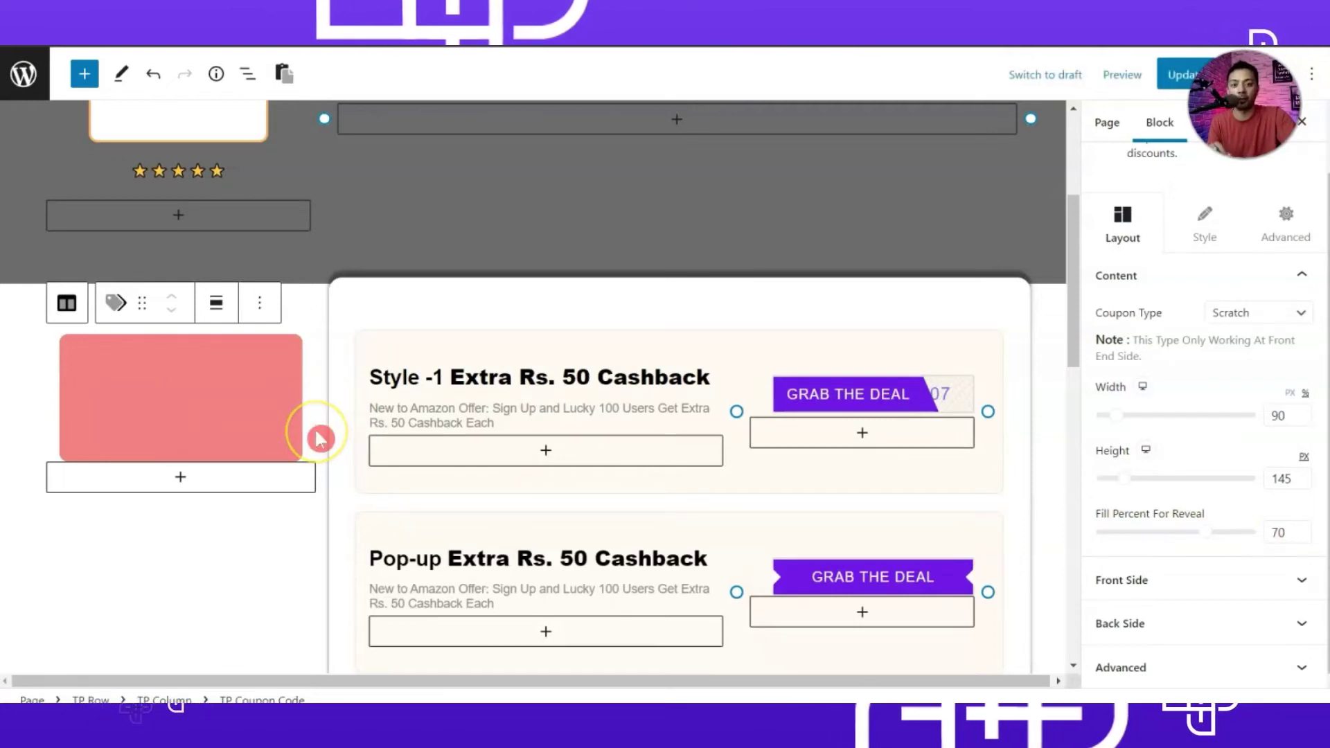
pyautogui.click(1273, 530)
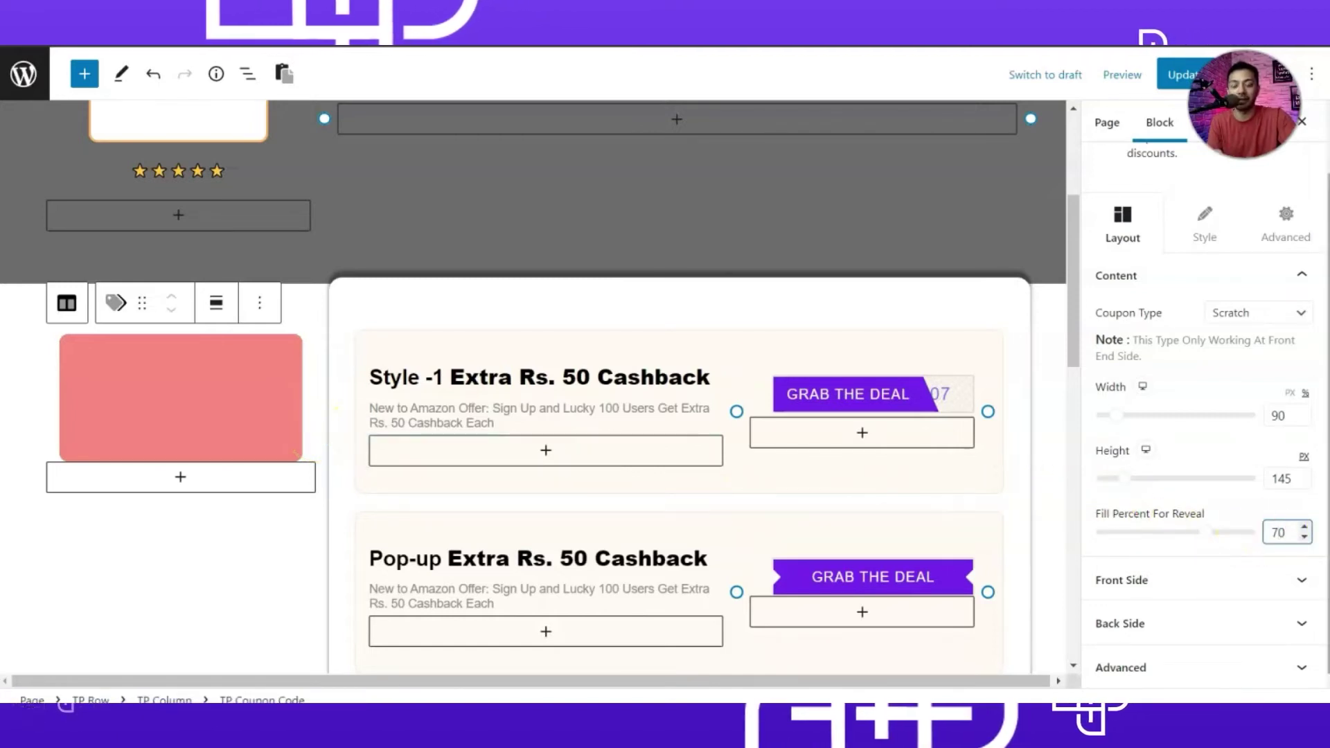
pyautogui.click(1236, 544)
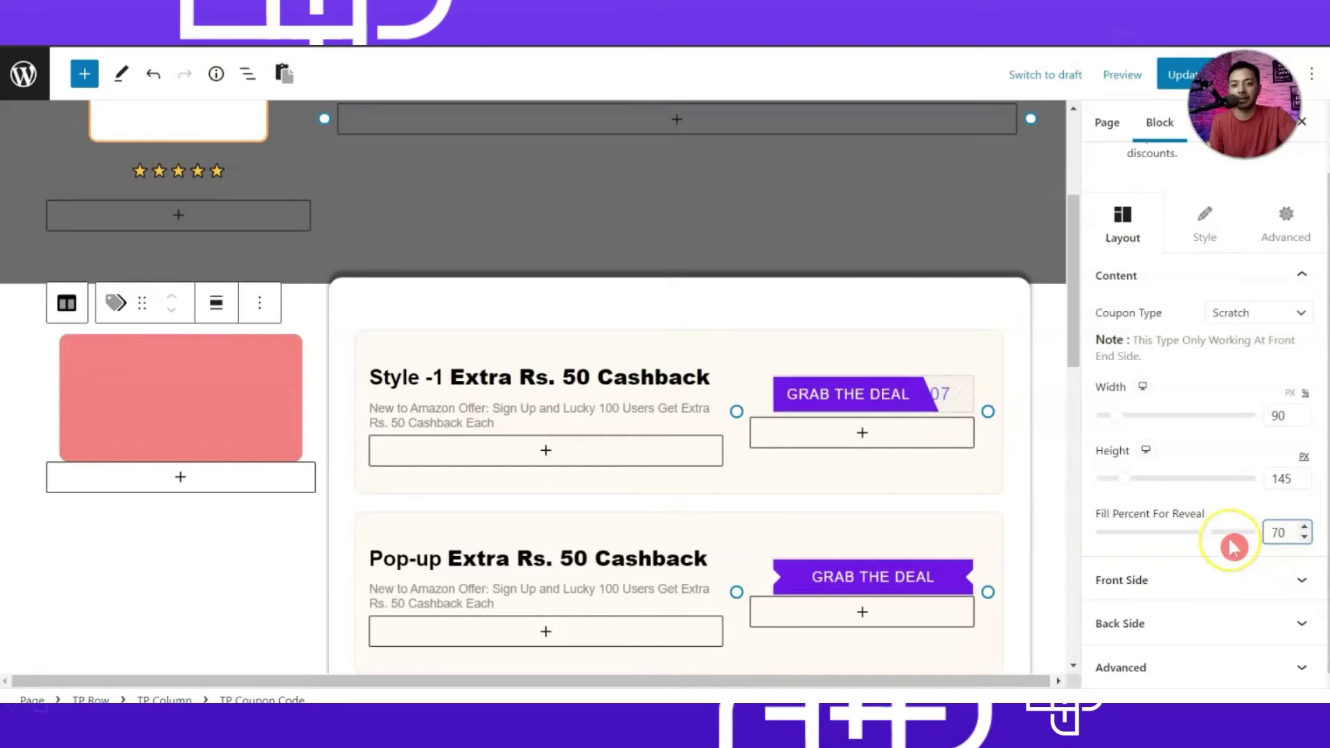
pyautogui.click(268, 424)
pyautogui.click(758, 441)
# Step: Enter "SCRATCH TO WIN" as the Front Side content of the scratch coupon
pyautogui.click(1122, 584)
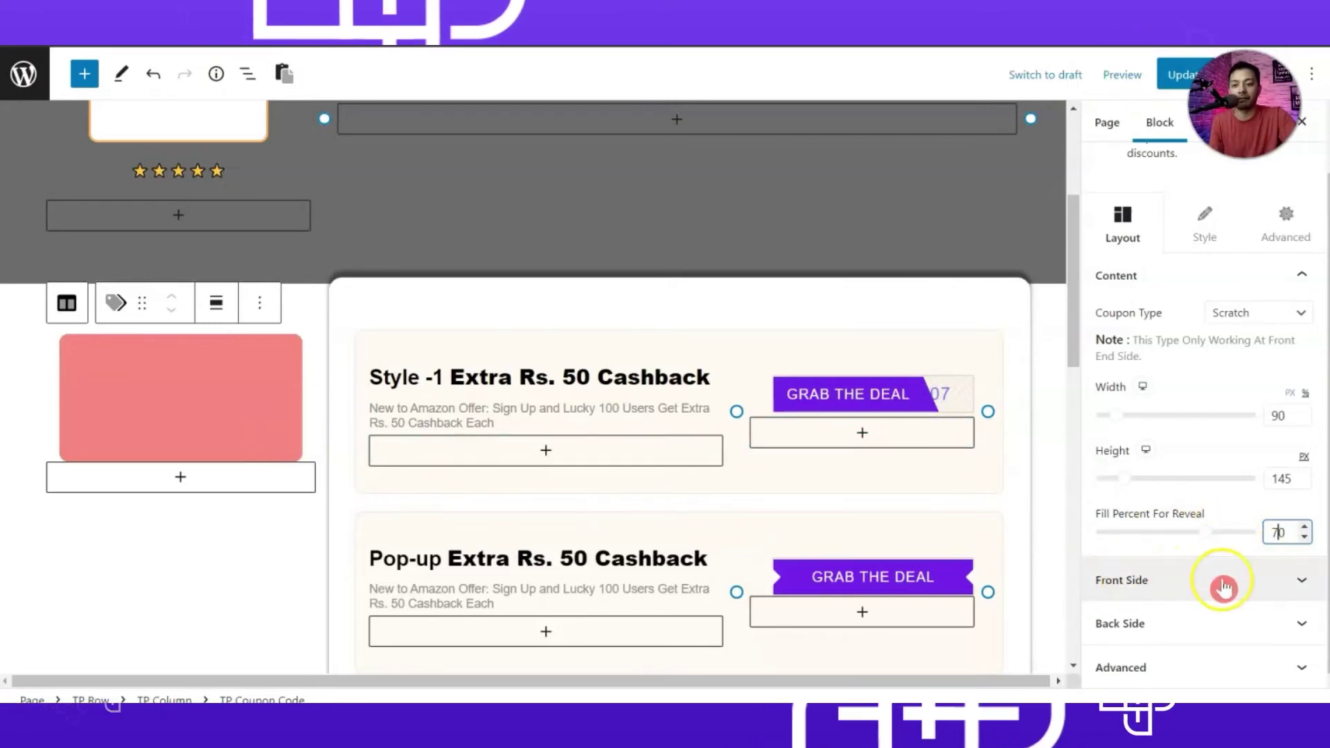
pyautogui.click(1200, 627)
pyautogui.click(1247, 582)
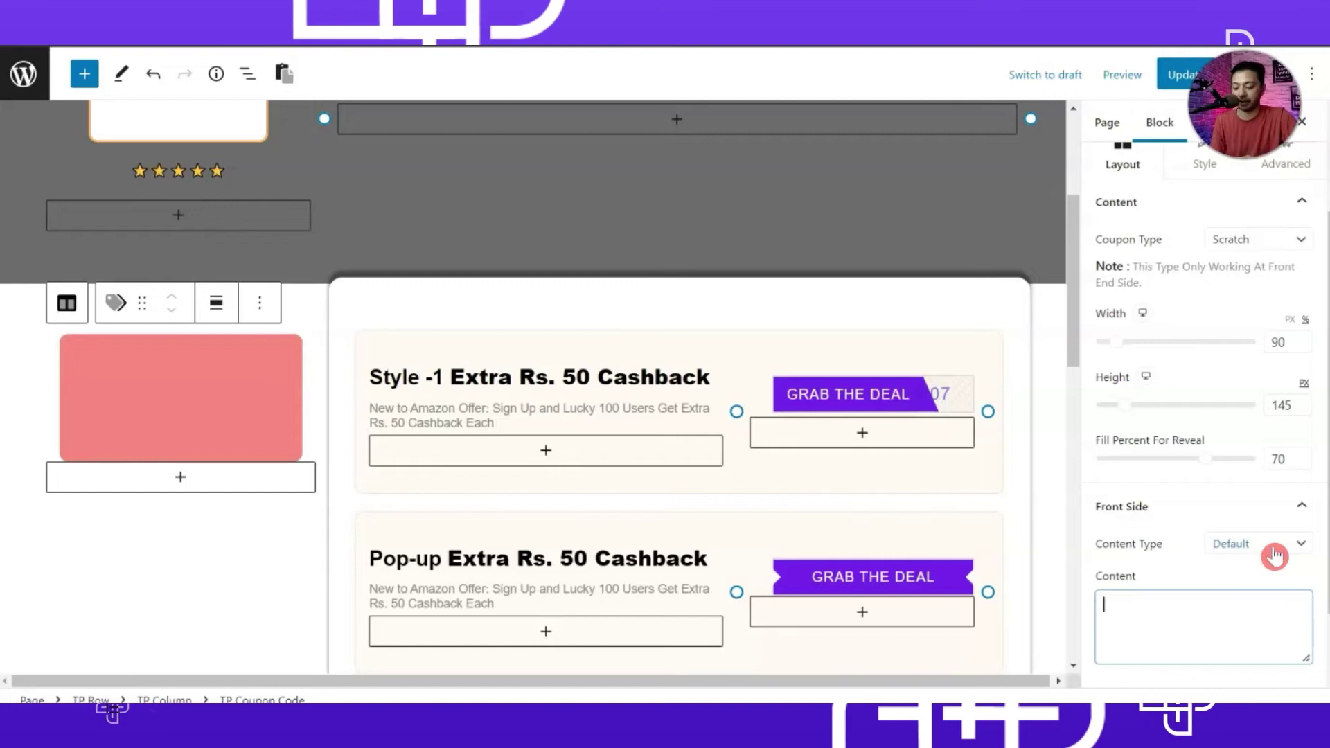
pyautogui.write('CRATCH TO WIN')
# Step: Fill in the Back Side with the title PO-SI-MY-TH-007 and the placeholder description "awlkdjlakwjd"
pyautogui.scroll(-1, 1271, 537)
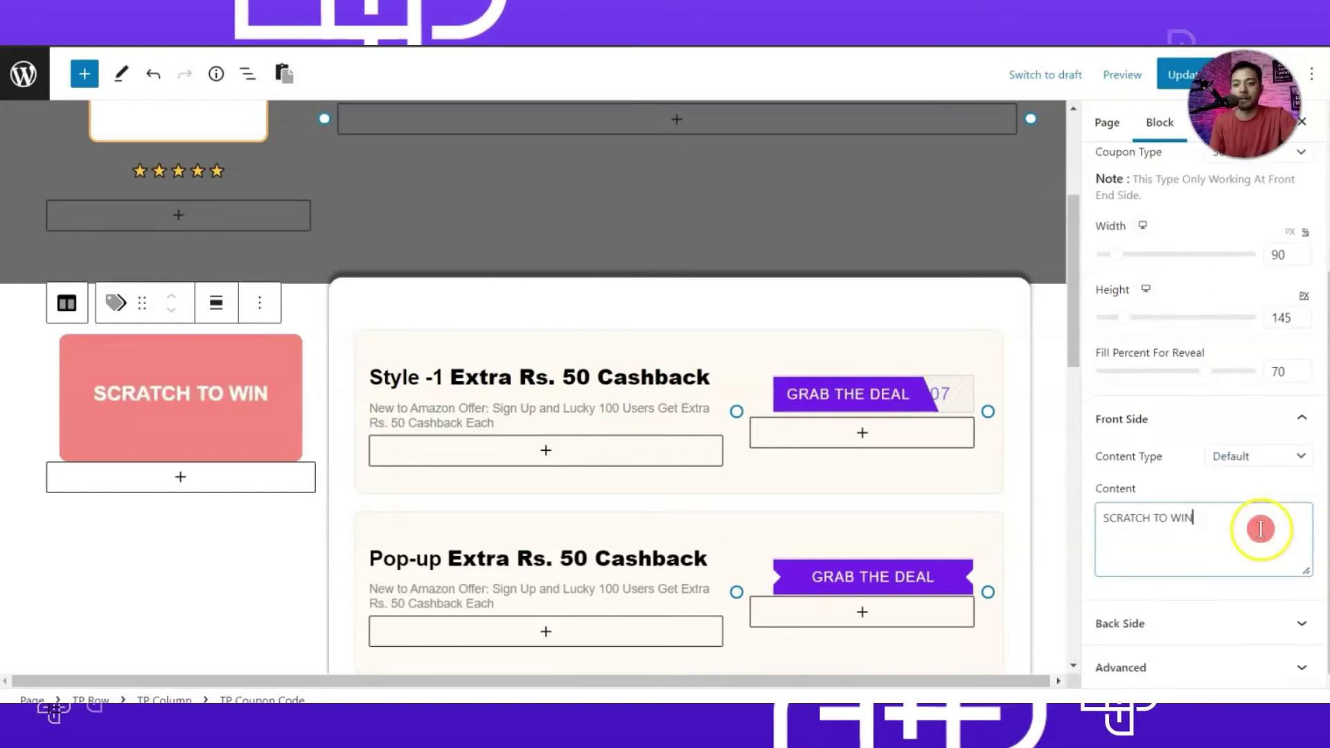
pyautogui.click(1200, 623)
pyautogui.click(1112, 554)
pyautogui.write('D-SI-MY-TH-007')
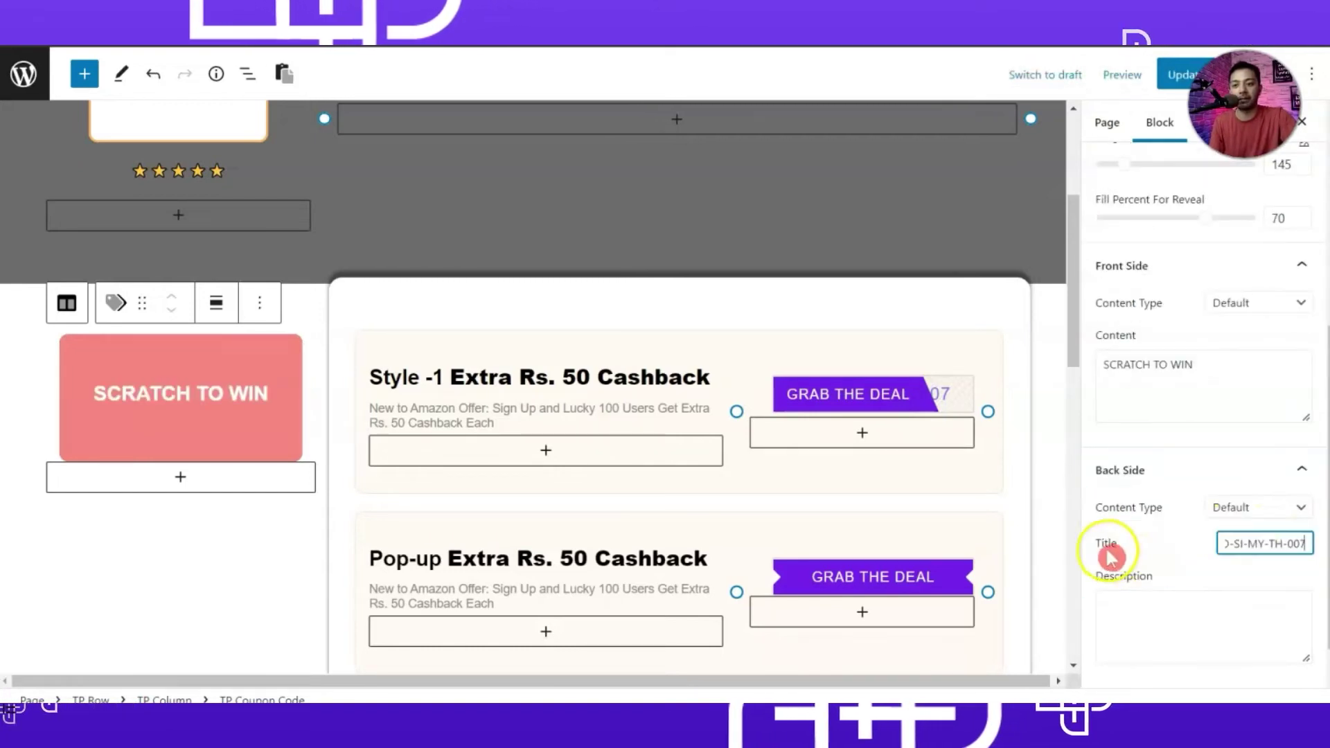
pyautogui.click(1173, 631)
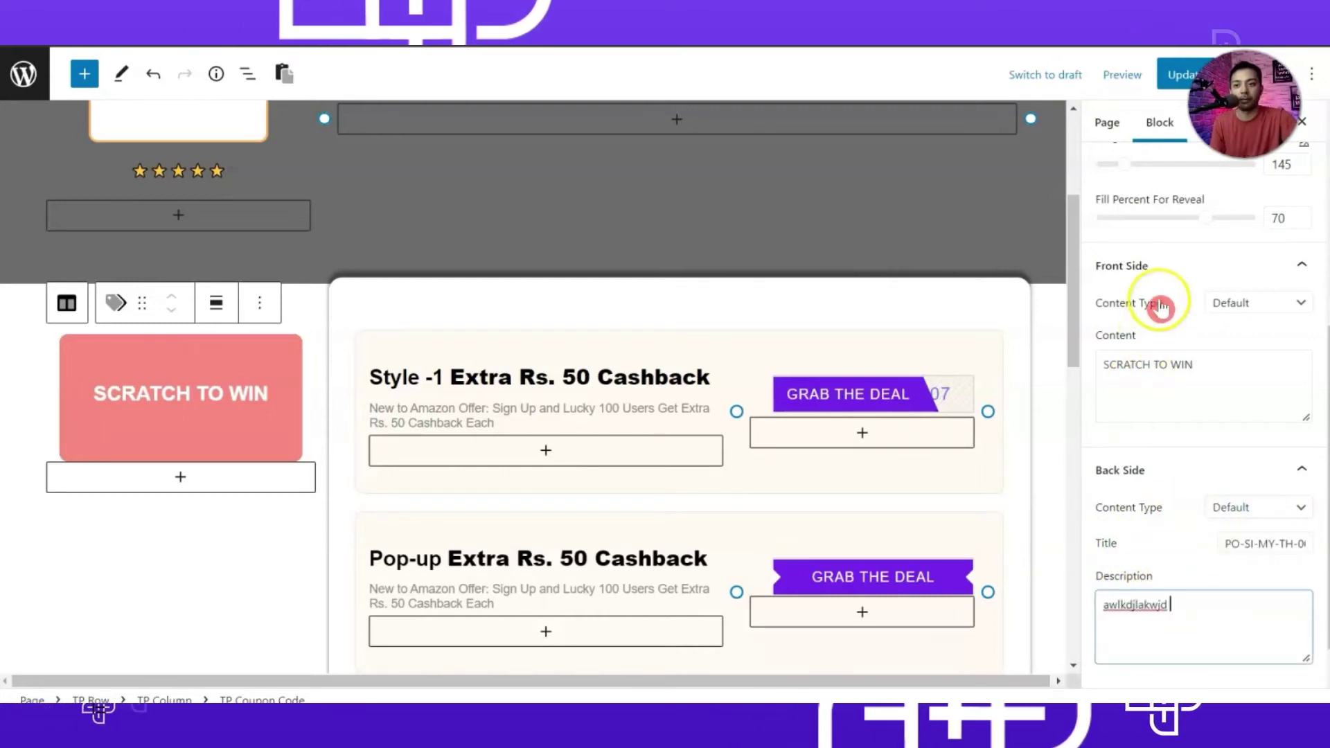
# Step: Check which content types the Front Side of the scratch coupon offers
pyautogui.click(1253, 303)
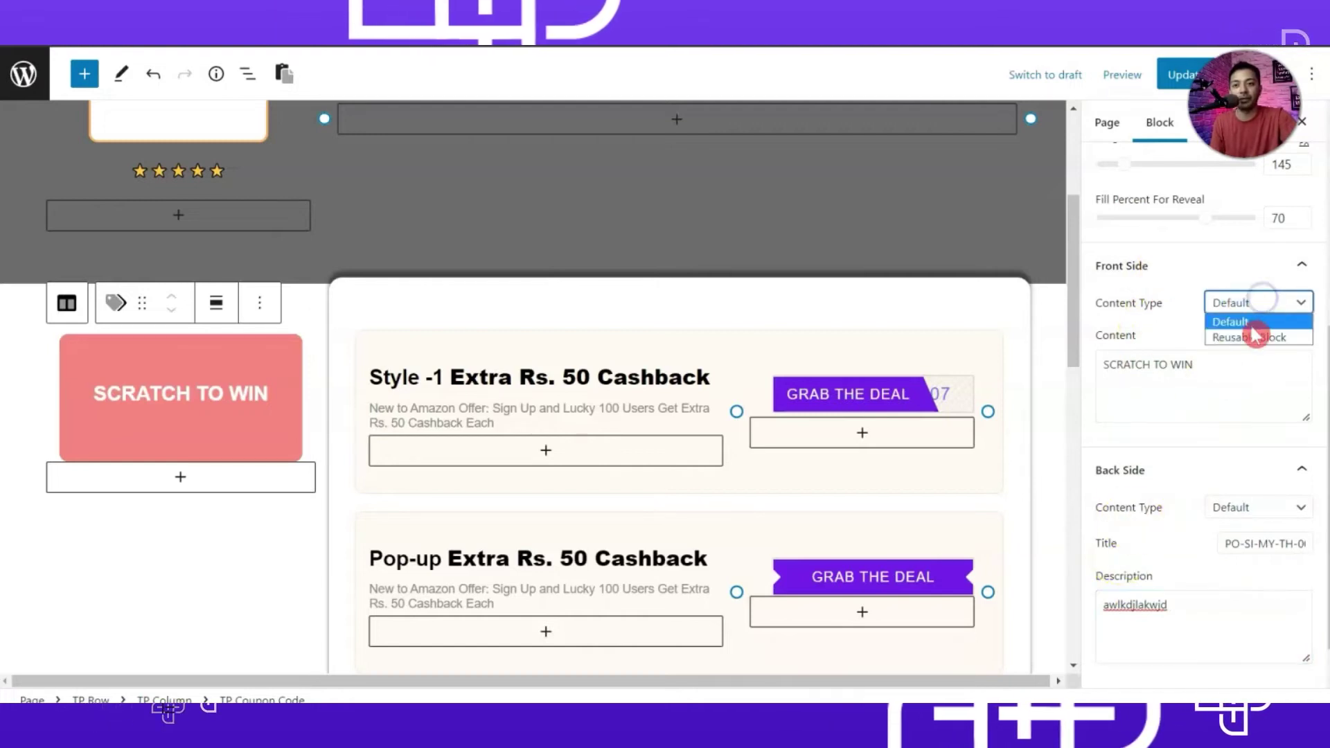
pyautogui.click(1177, 458)
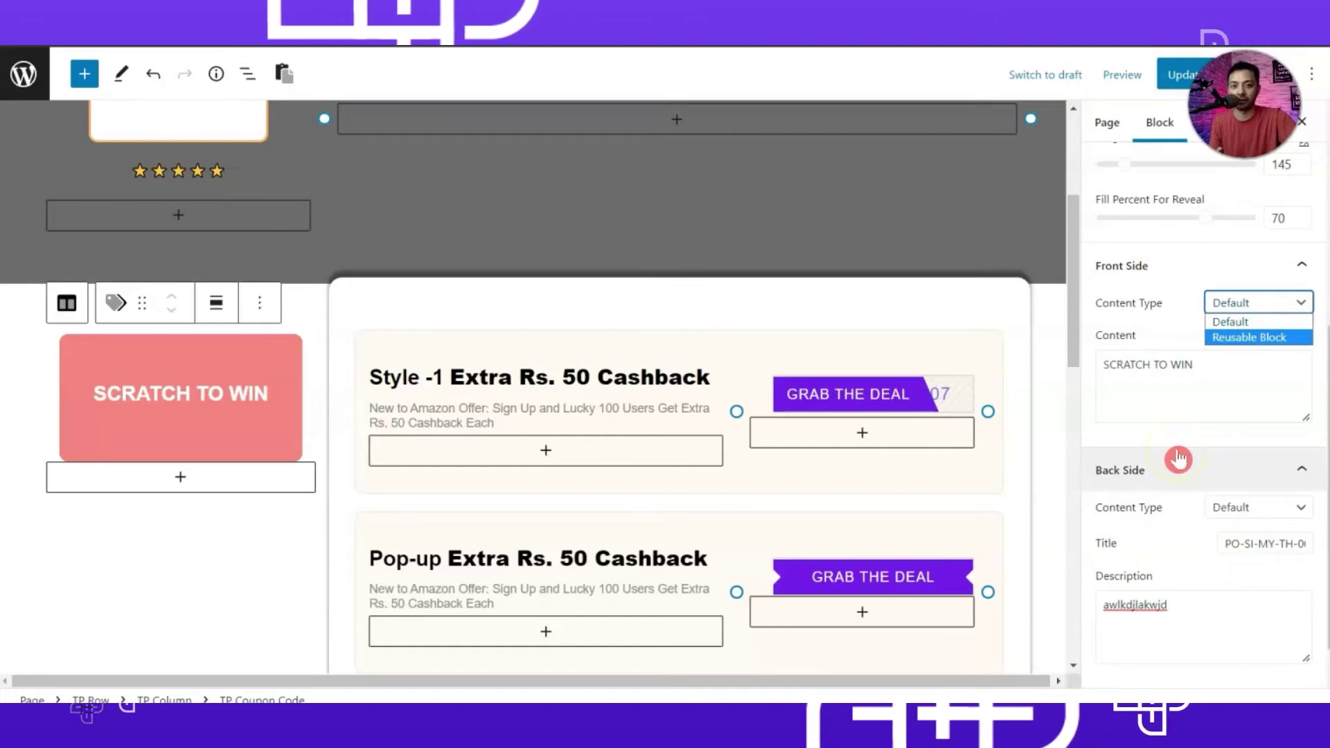
pyautogui.scroll(5, 1175, 450)
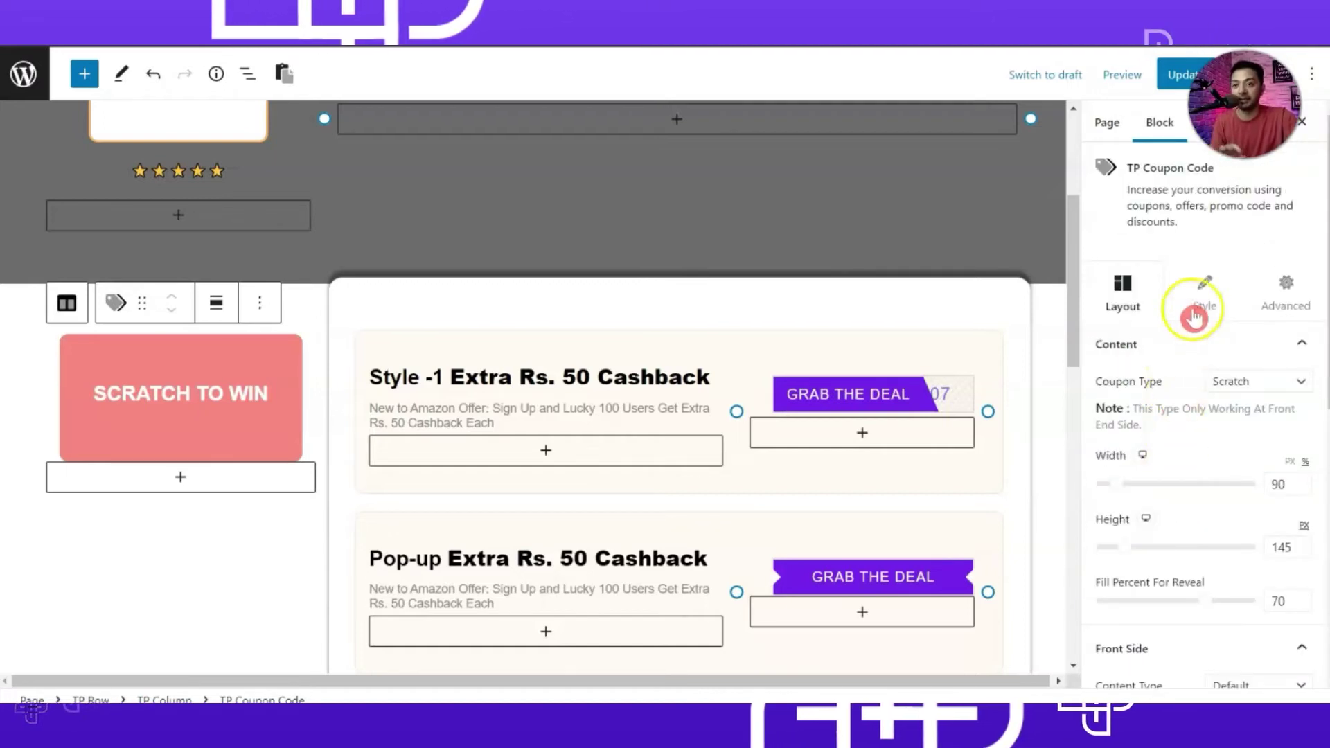
# Step: Set scratch.png from the media library as the Front Side background image of the coupon
pyautogui.click(1205, 285)
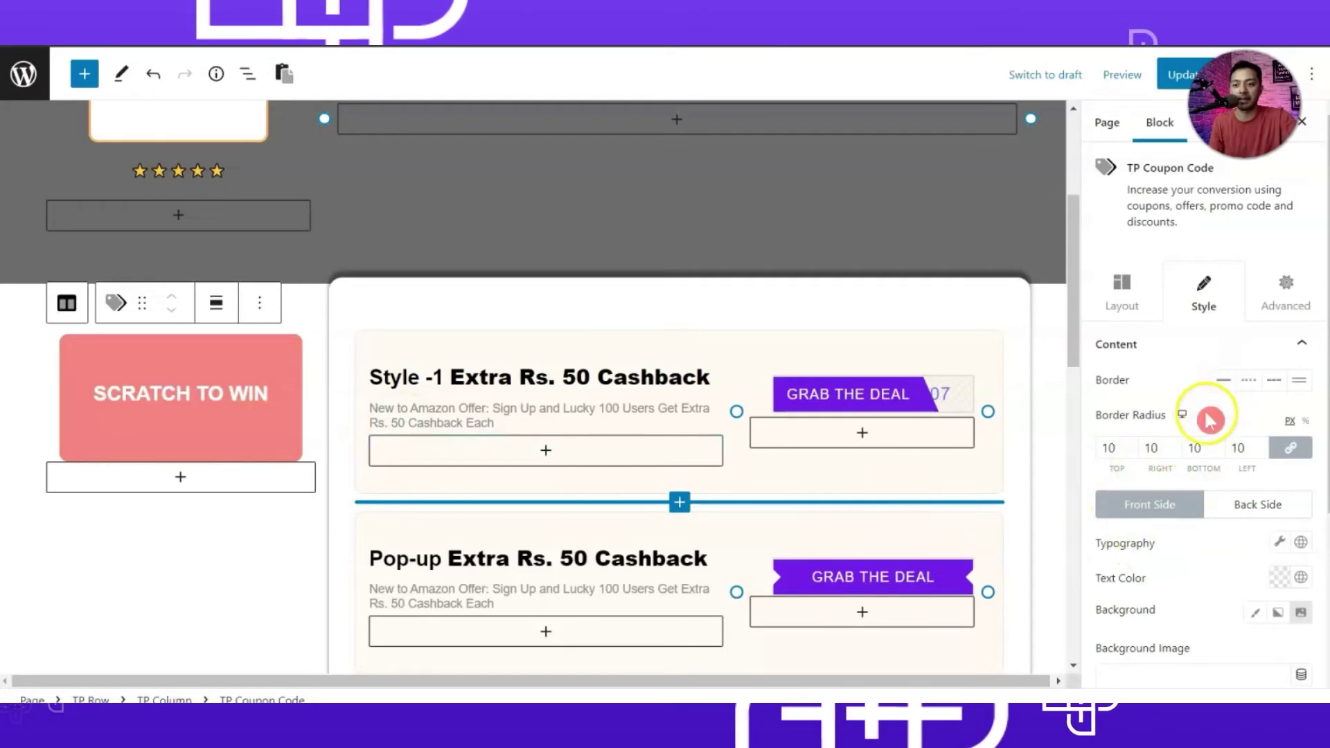
pyautogui.scroll(-2, 1195, 476)
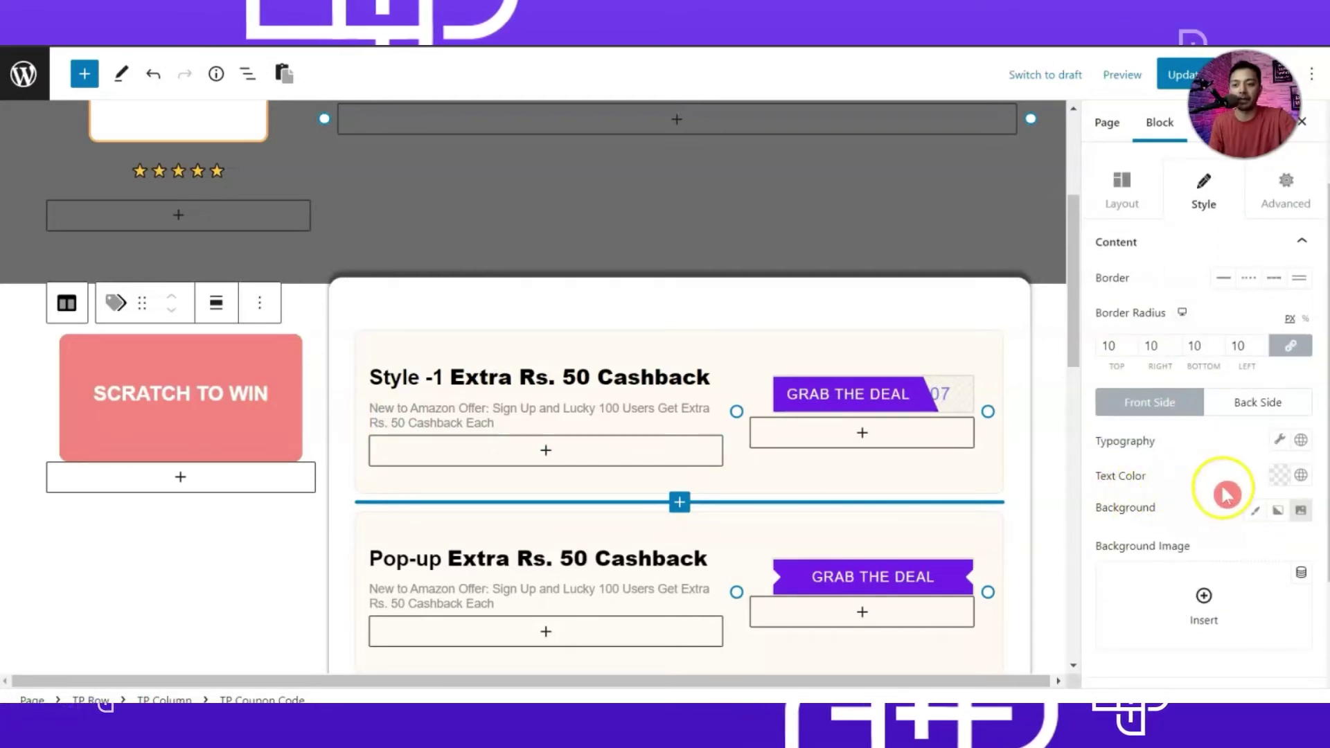
pyautogui.scroll(-2, 1266, 550)
pyautogui.scroll(-1, 1264, 554)
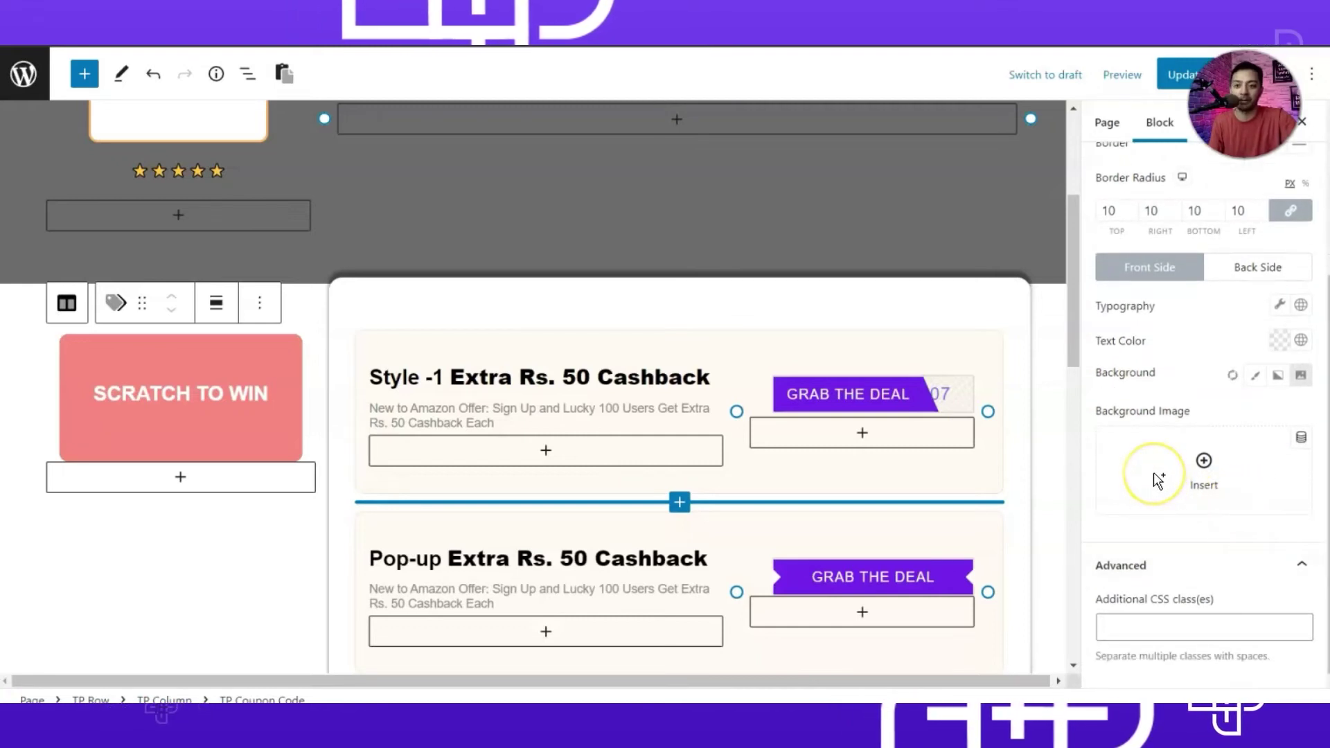
pyautogui.click(109, 391)
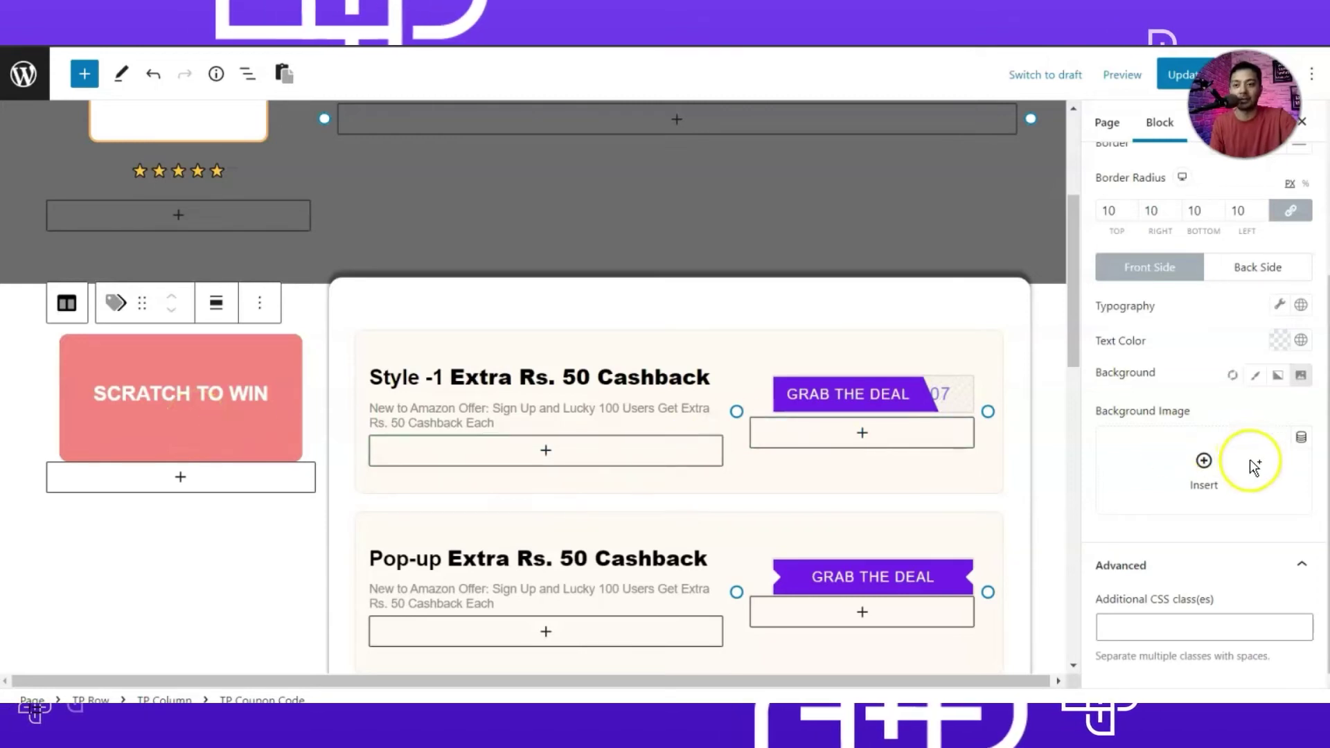
pyautogui.click(1222, 471)
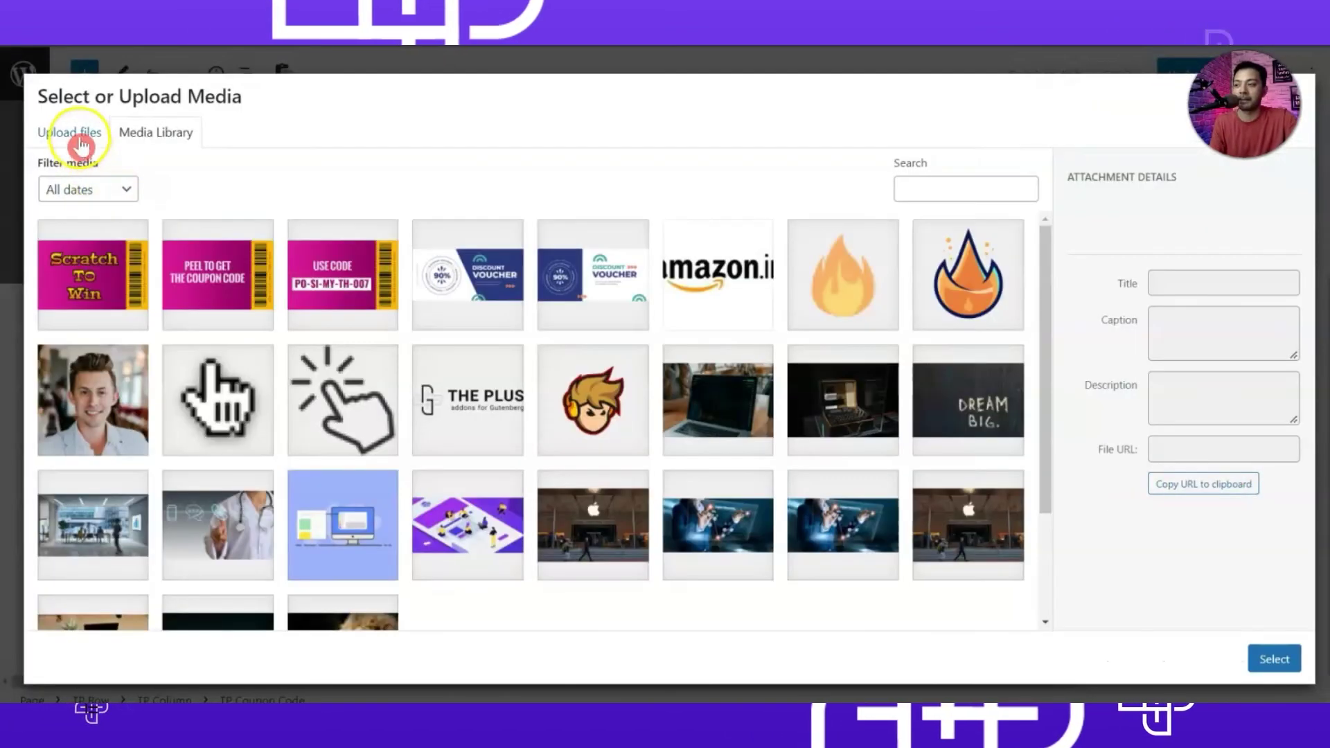
pyautogui.click(87, 284)
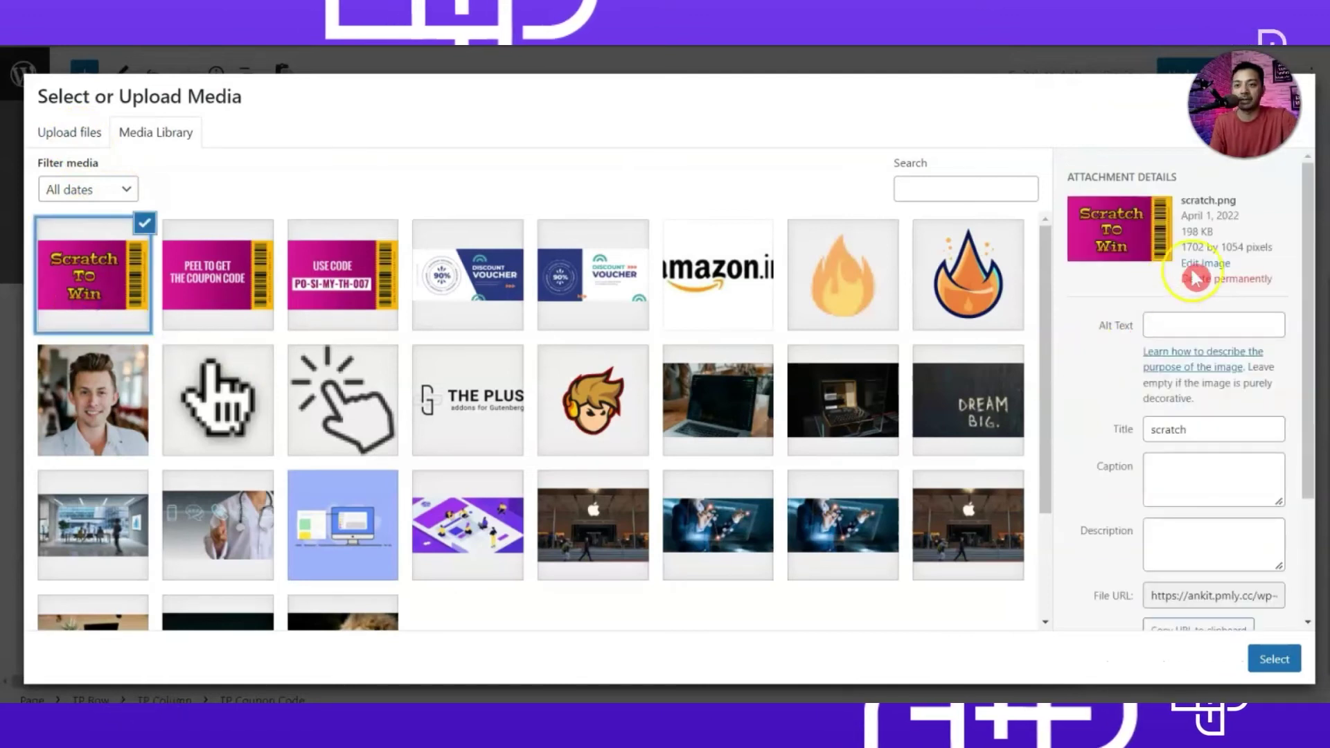
pyautogui.click(1247, 656)
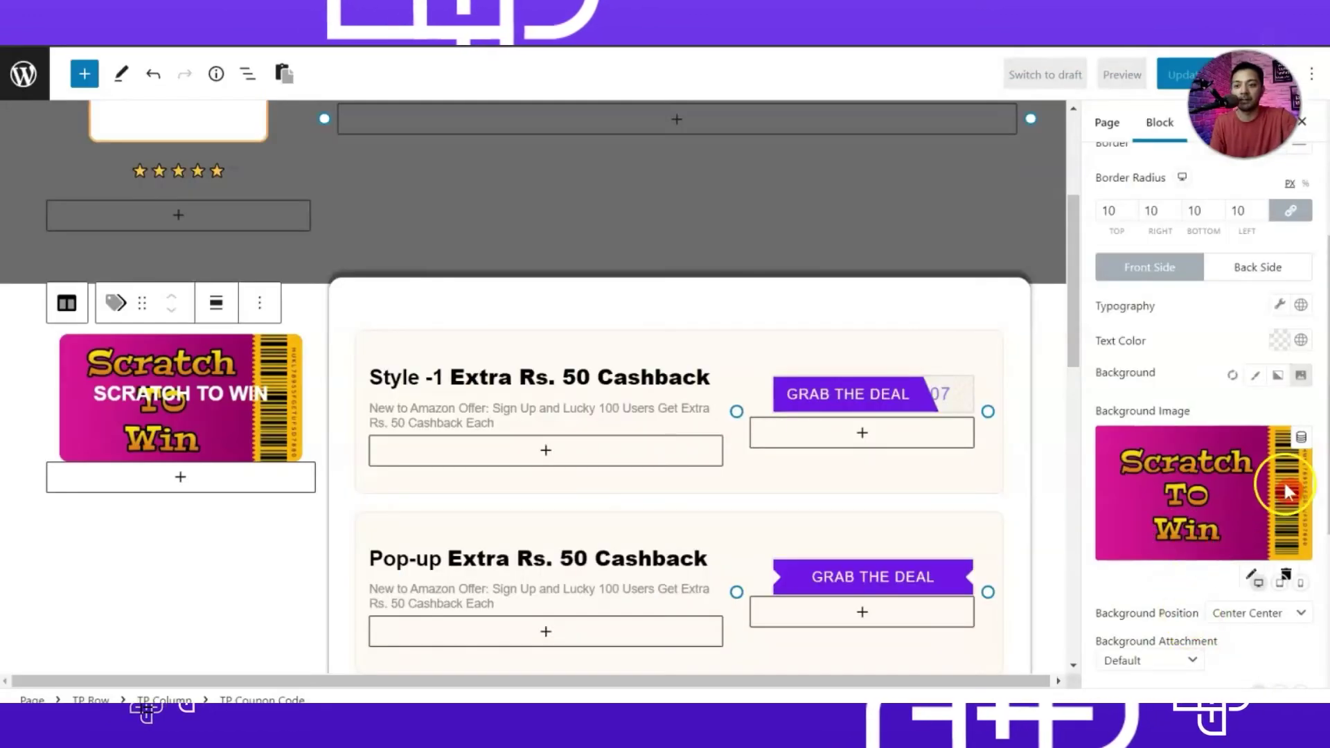
# Step: Check the position, attachment, repeat and size settings of the Front Side background image
pyautogui.scroll(-1, 1282, 489)
pyautogui.scroll(-2, 1283, 489)
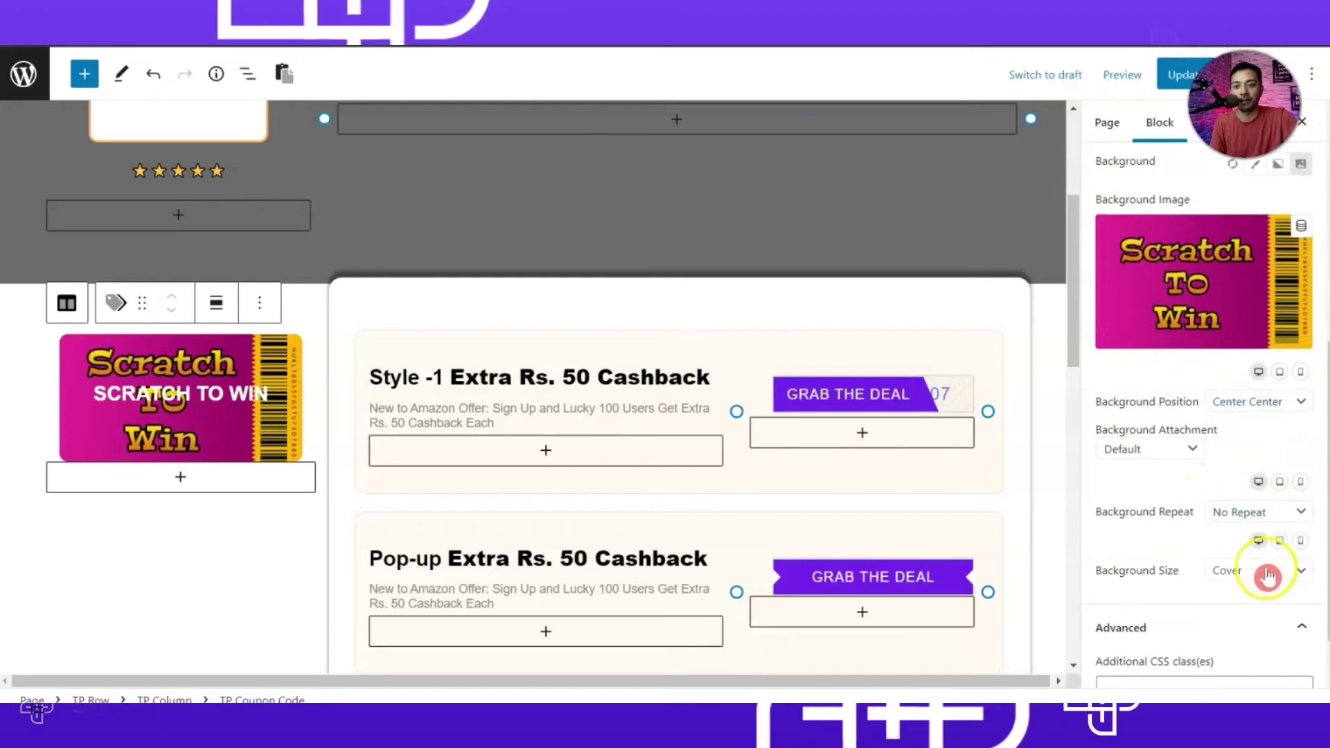
pyautogui.click(1216, 571)
pyautogui.click(1229, 588)
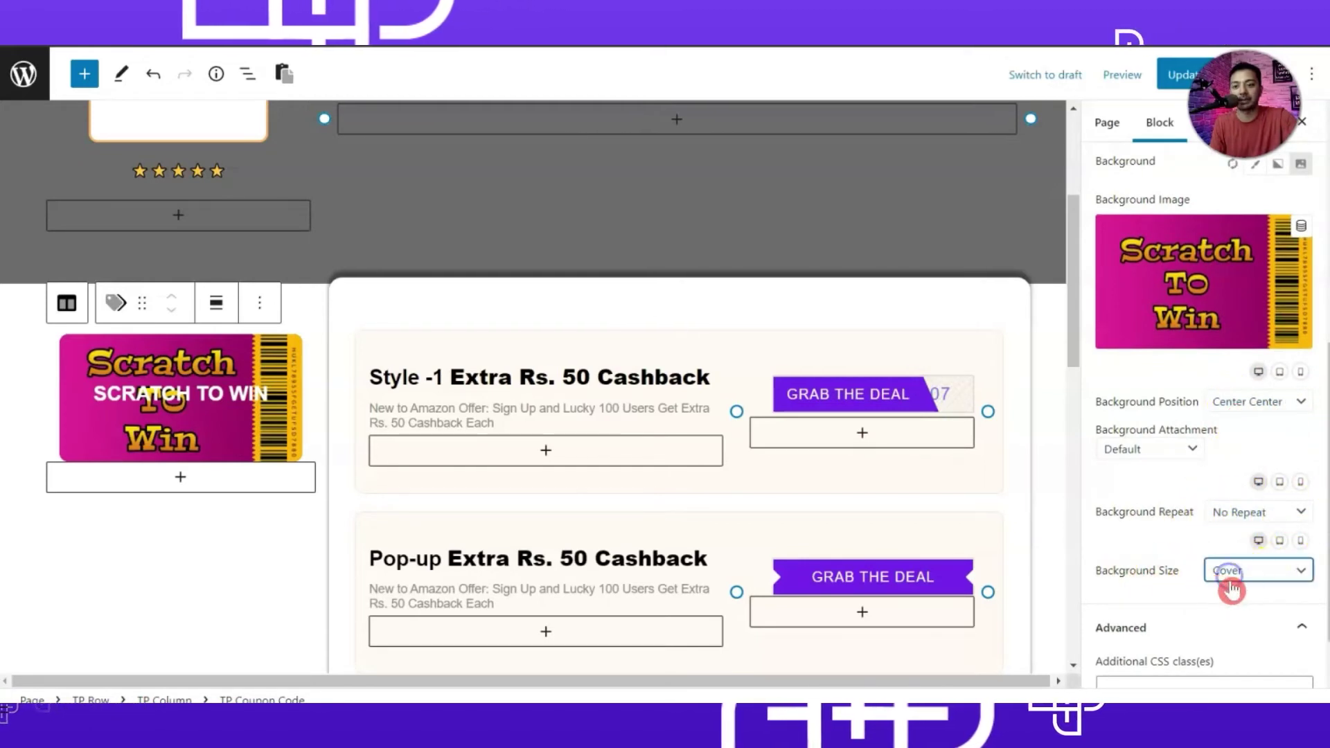
# Step: Clear the Front Side content text so only the background image shows on the coupon
pyautogui.scroll(5, 1203, 510)
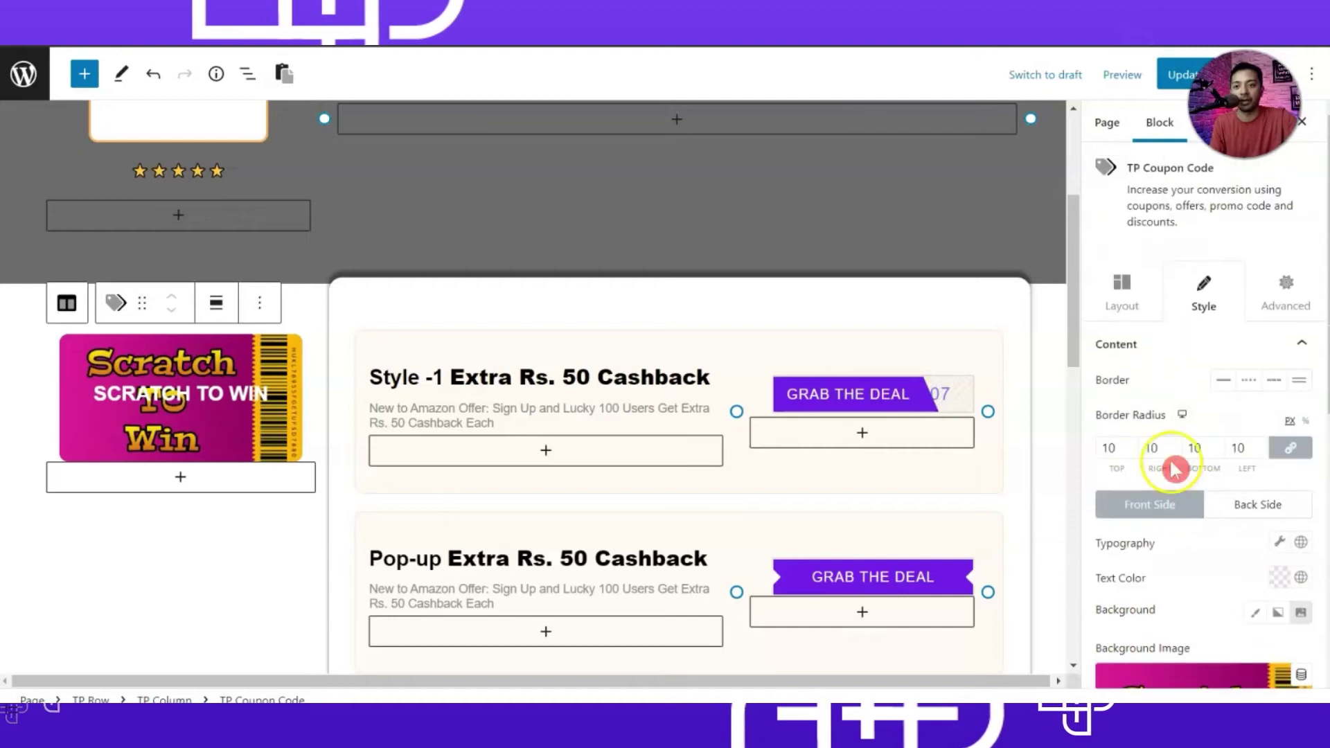
pyautogui.click(1125, 300)
pyautogui.scroll(-3, 1143, 602)
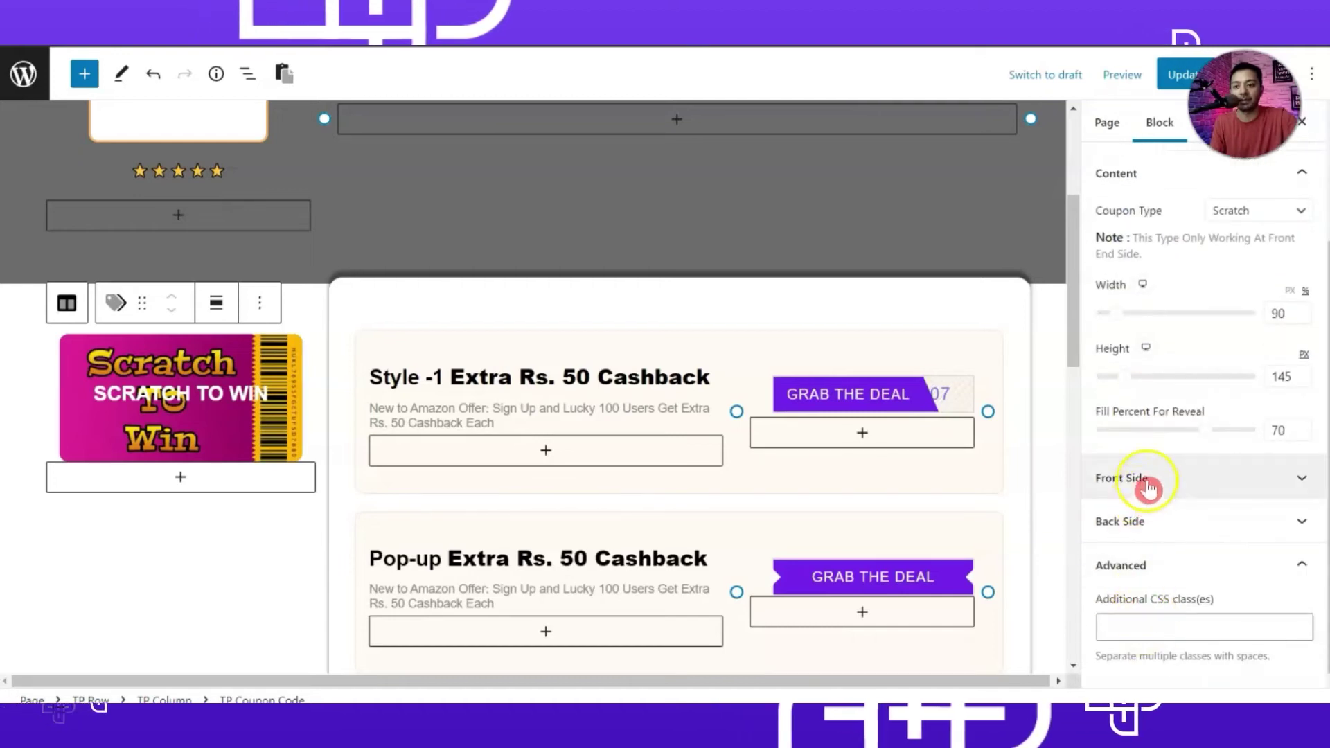
pyautogui.click(1145, 477)
pyautogui.click(1184, 550)
pyautogui.press('BackSpace')
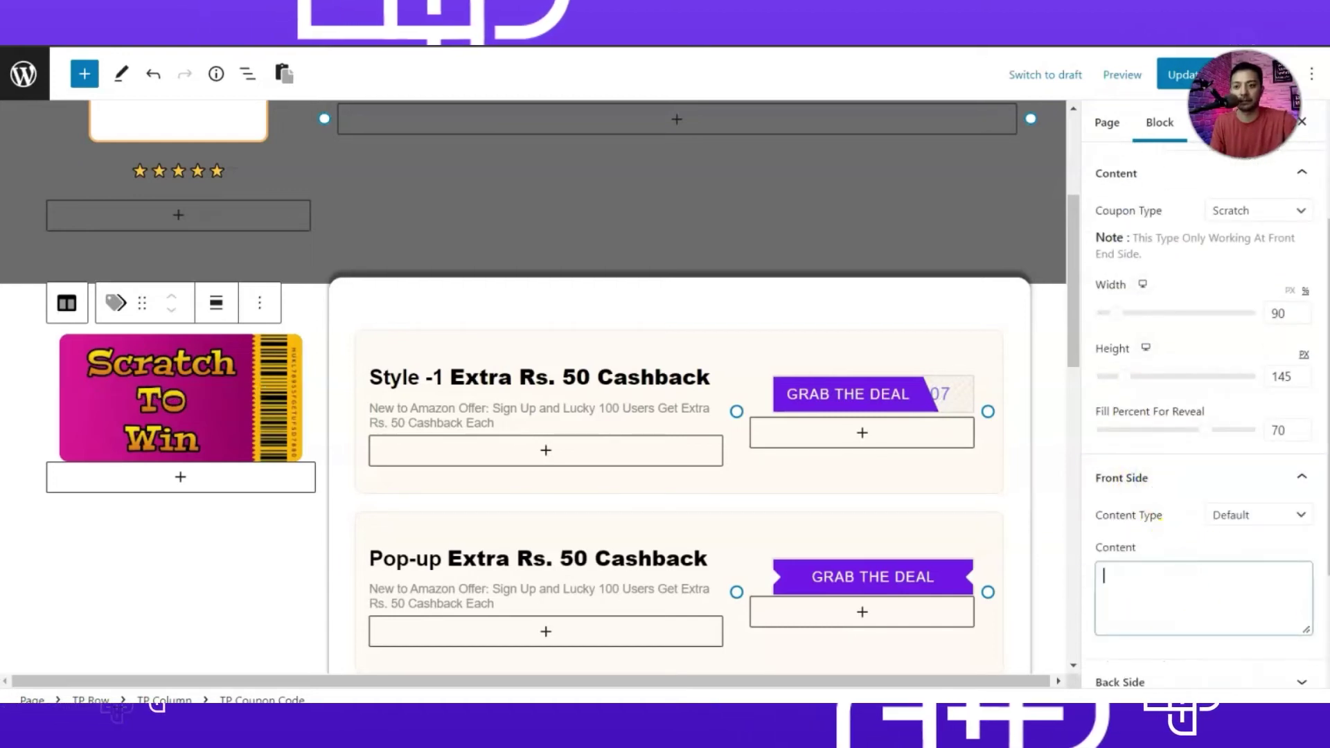
# Step: Review the Back Side content fields and its title, description and background style options
pyautogui.click(1177, 682)
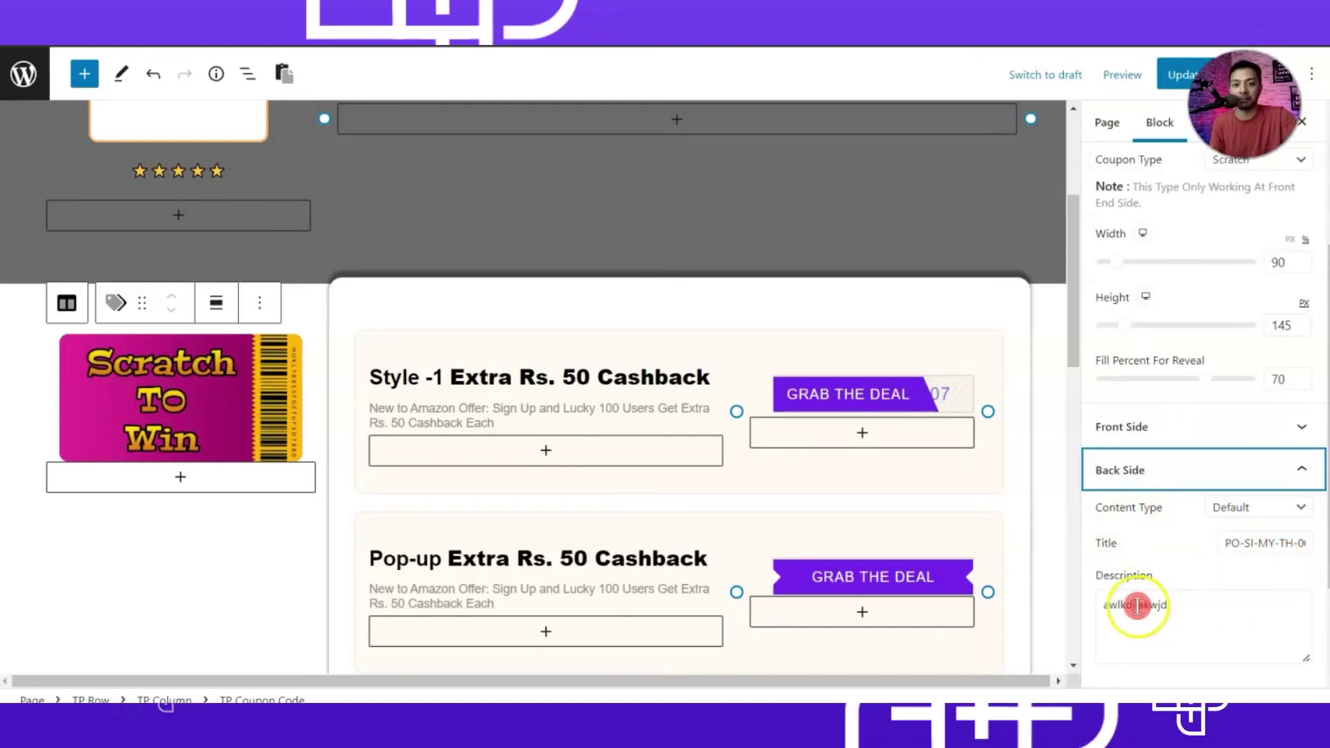
pyautogui.scroll(4, 1169, 582)
pyautogui.click(1211, 337)
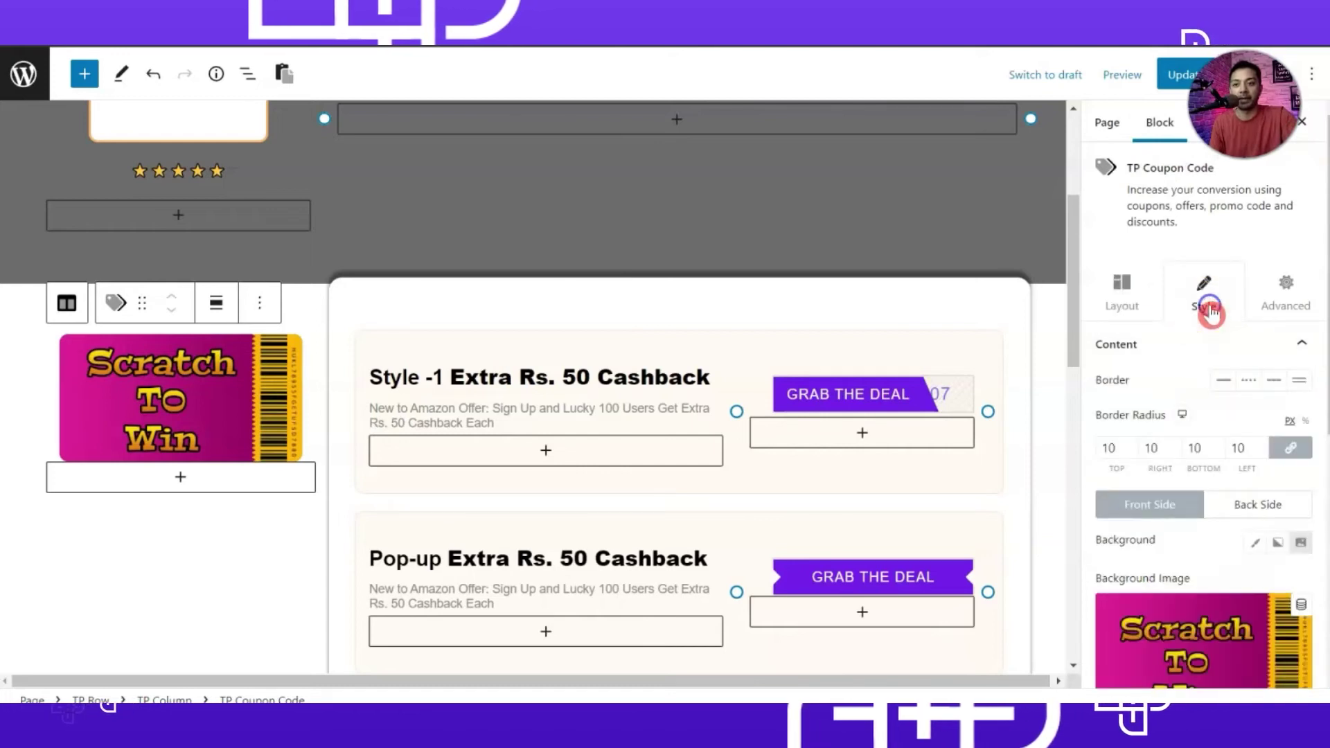
pyautogui.scroll(-3, 1207, 360)
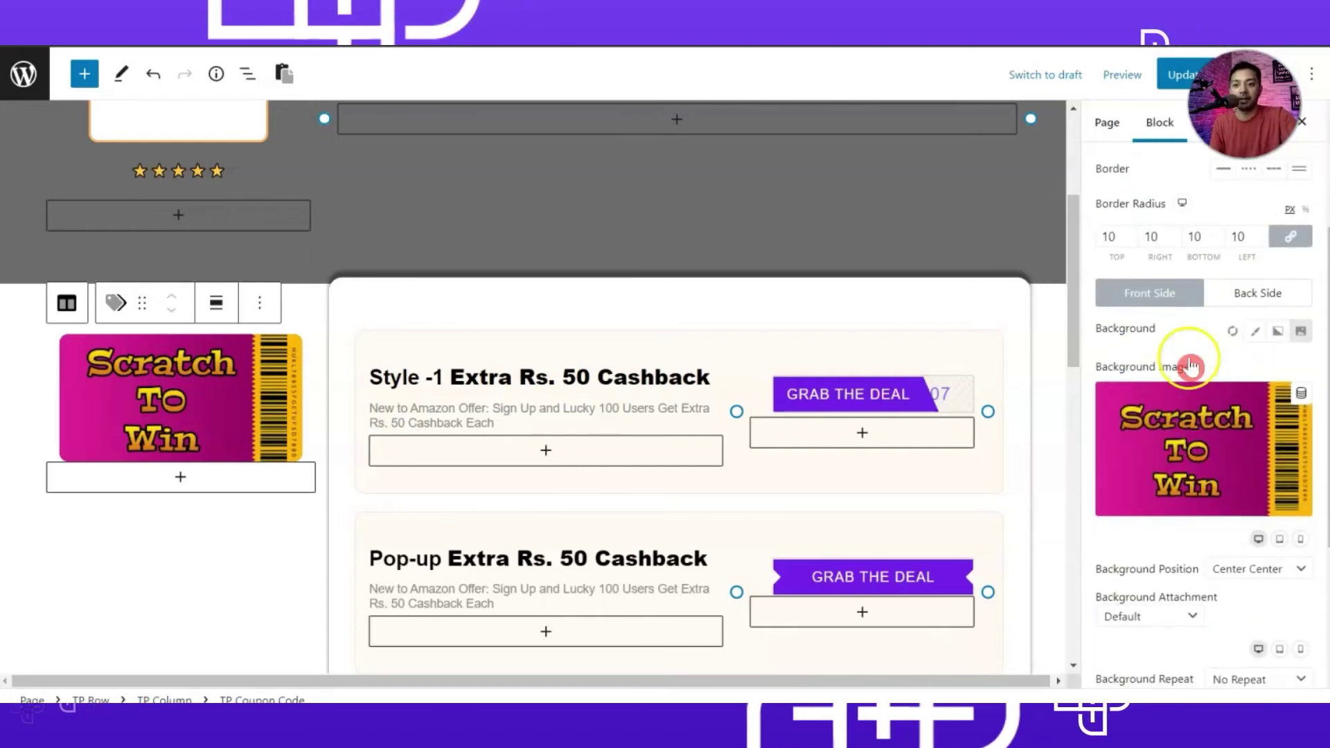
pyautogui.click(1267, 292)
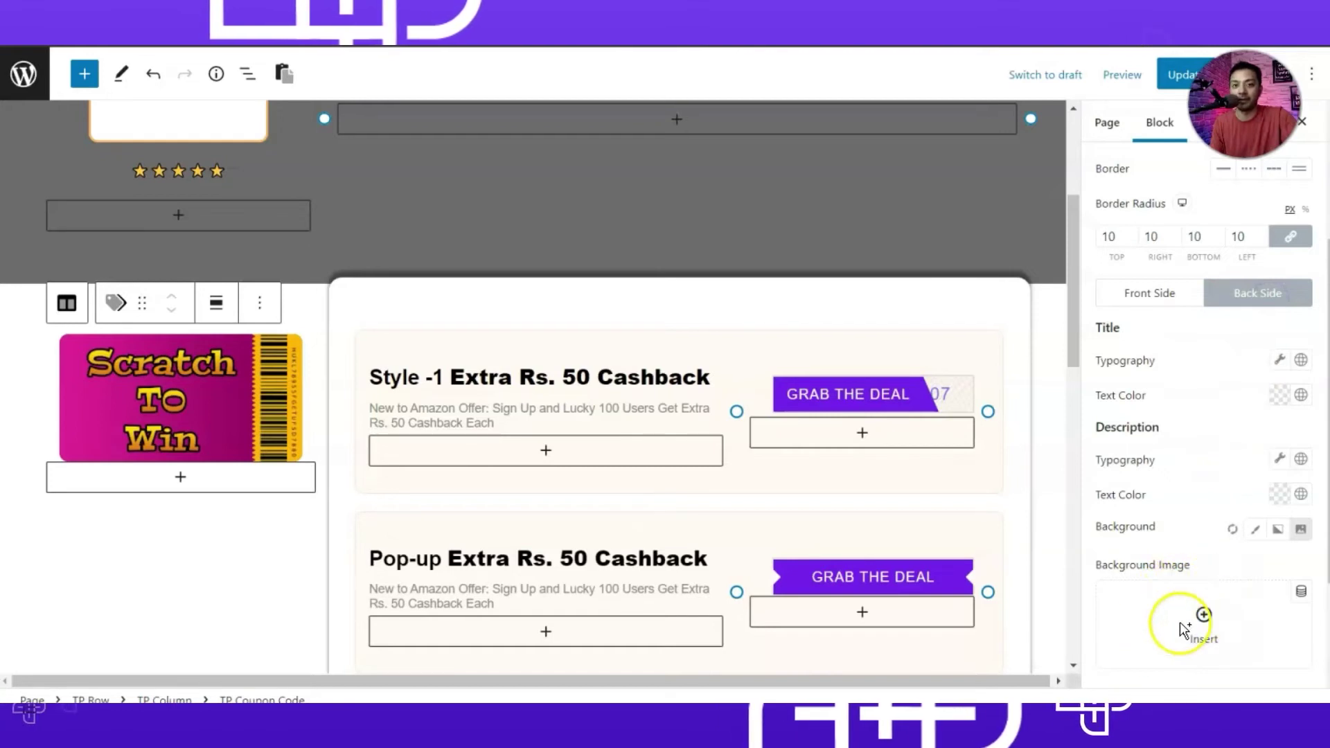
pyautogui.scroll(-2, 1243, 595)
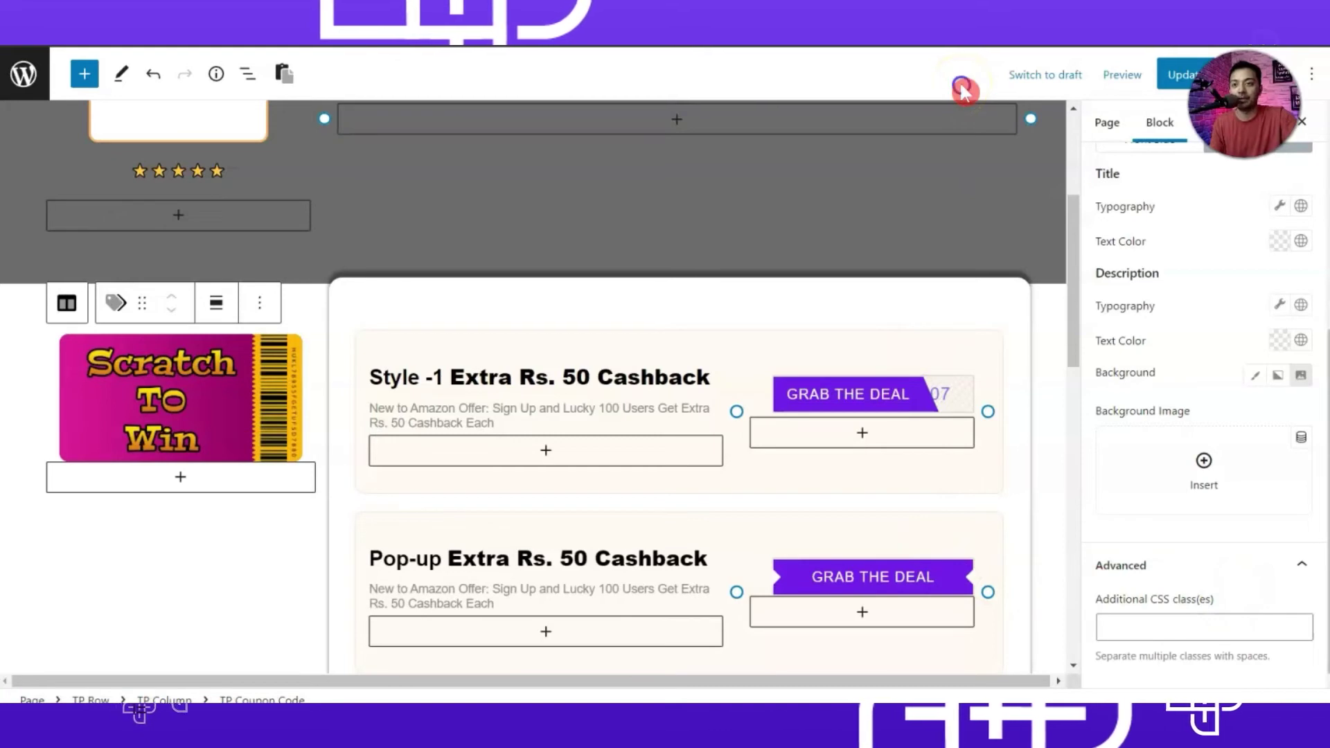
# Step: Scratch the coupon on the live page to check how the Back Side title and description are revealed
pyautogui.click(962, 86)
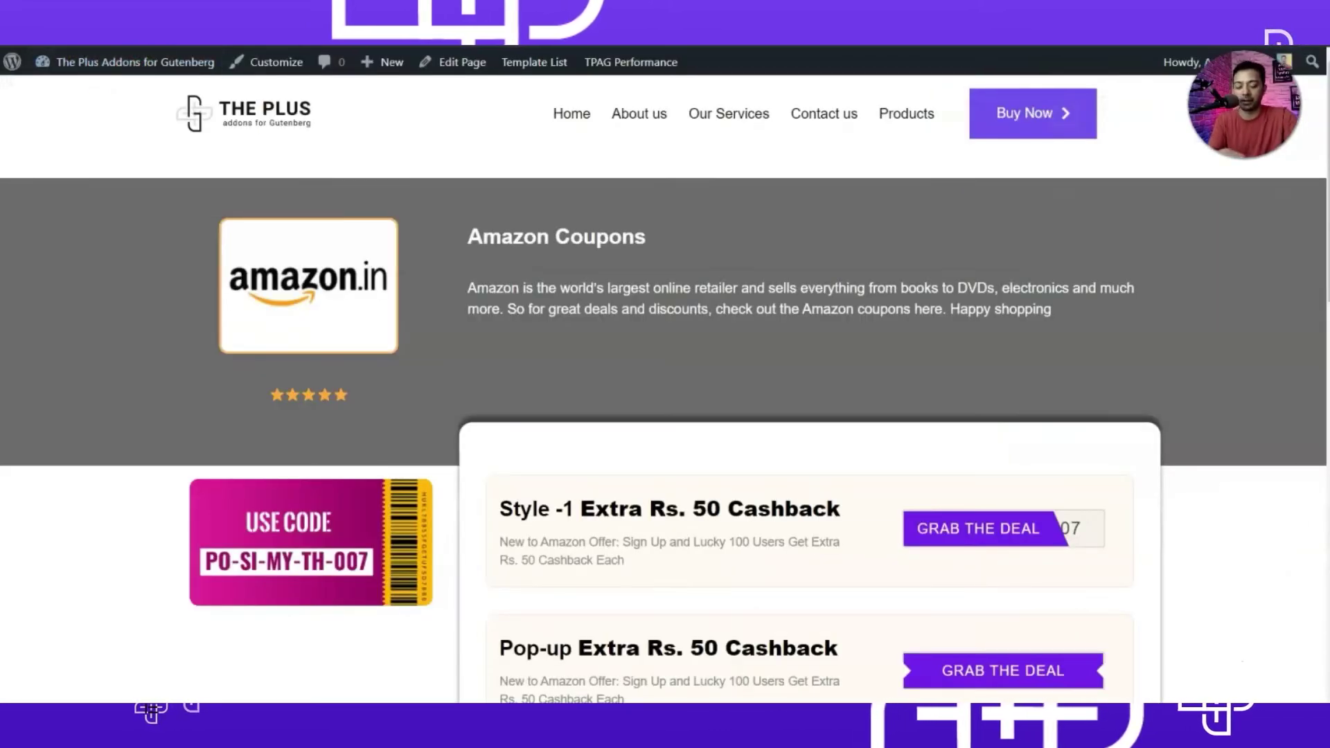
pyautogui.scroll(-2, 840, 336)
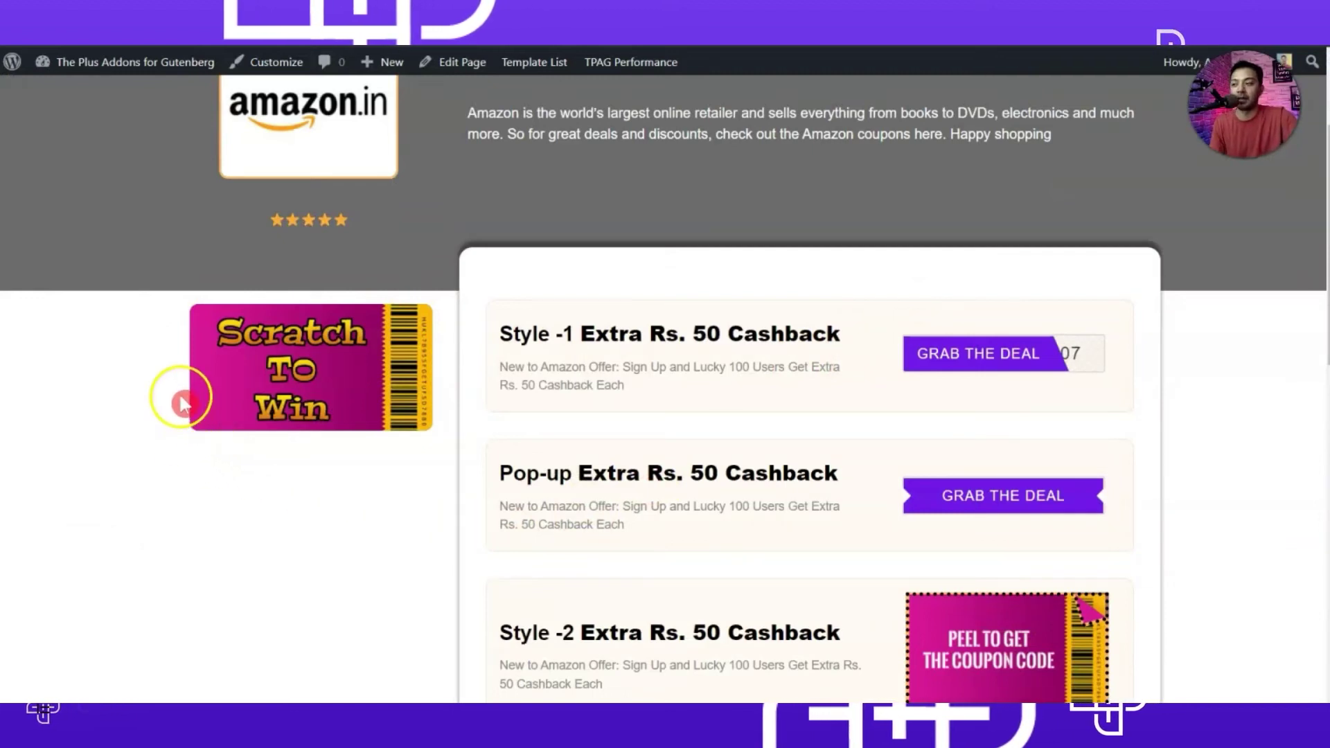
pyautogui.moveTo(219, 328)
pyautogui.mouseDown()
pyautogui.moveTo(207, 331)
pyautogui.moveTo(319, 347)
pyautogui.moveTo(197, 330)
pyautogui.mouseUp()
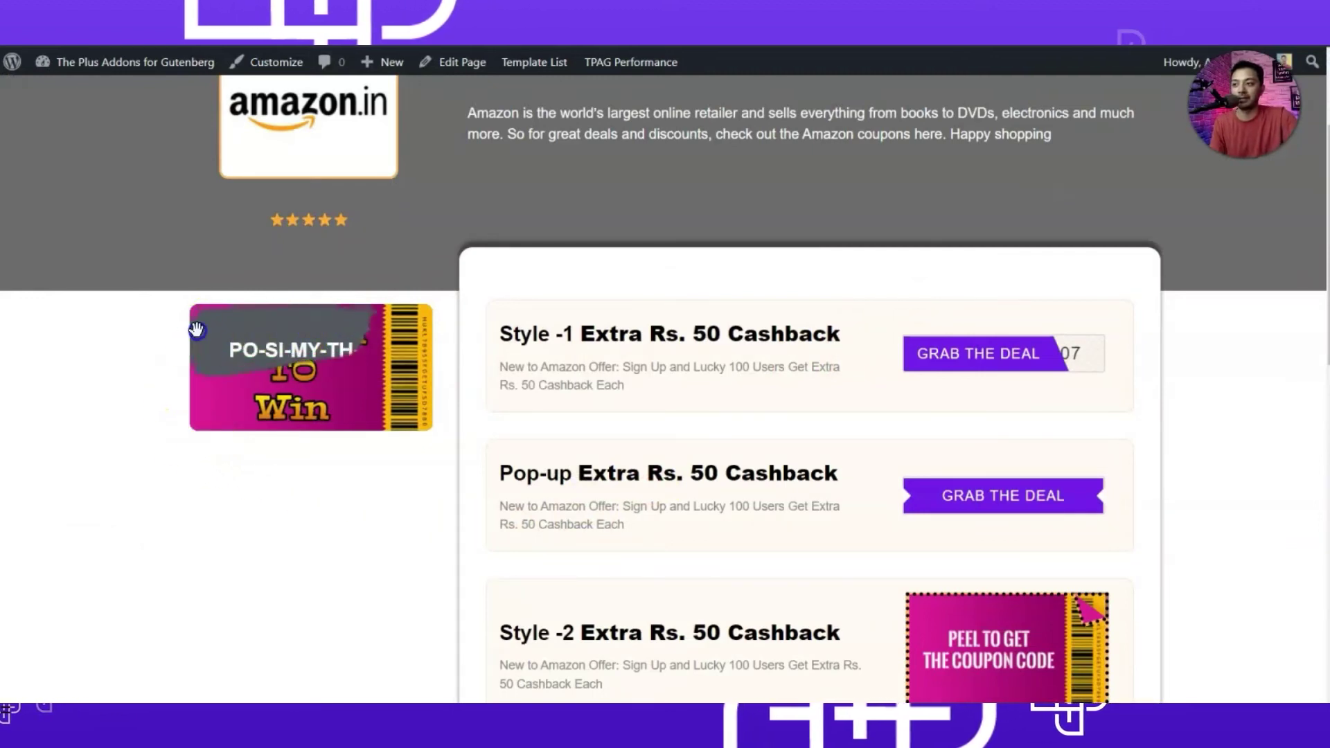
pyautogui.moveTo(288, 321)
pyautogui.mouseDown()
pyautogui.moveTo(243, 321)
pyautogui.moveTo(294, 351)
pyautogui.moveTo(296, 334)
pyautogui.moveTo(238, 351)
pyautogui.moveTo(322, 338)
pyautogui.moveTo(346, 308)
pyautogui.moveTo(381, 308)
pyautogui.moveTo(413, 333)
pyautogui.mouseUp()
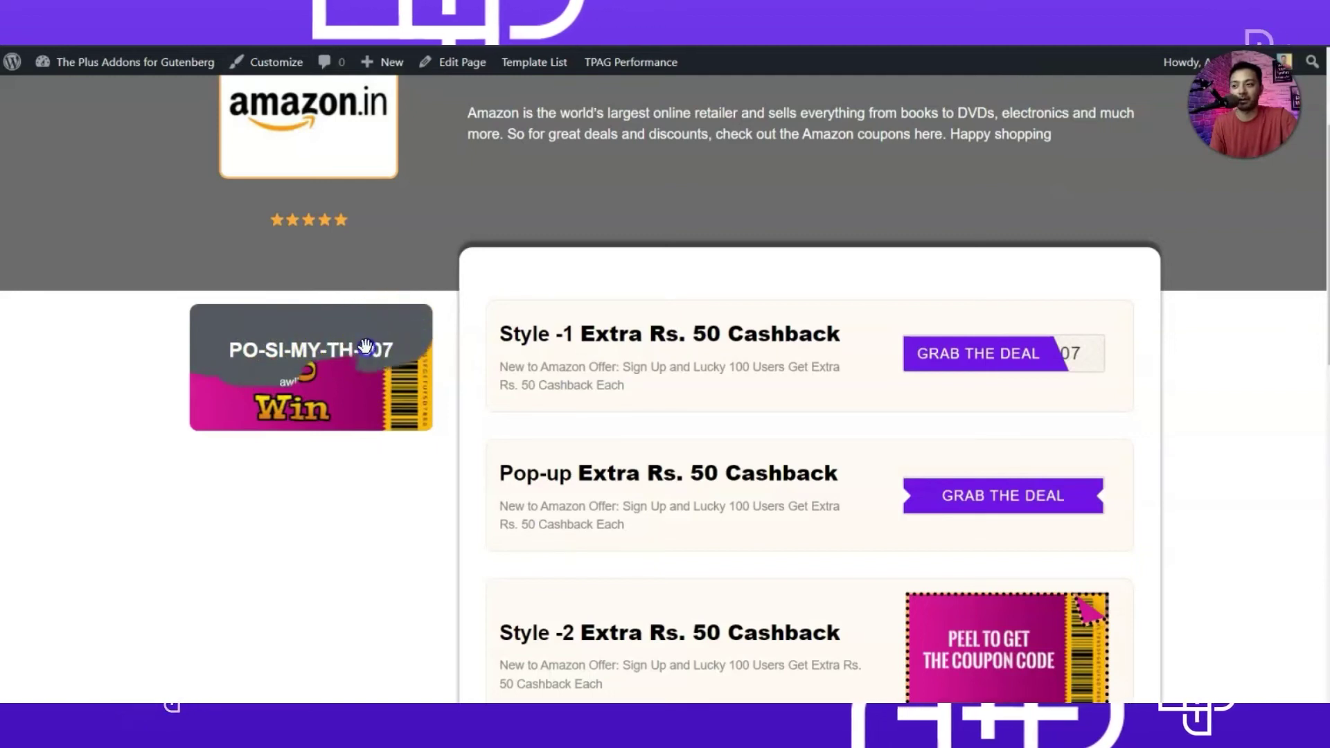
pyautogui.moveTo(225, 359); pyautogui.dragTo(210, 364)
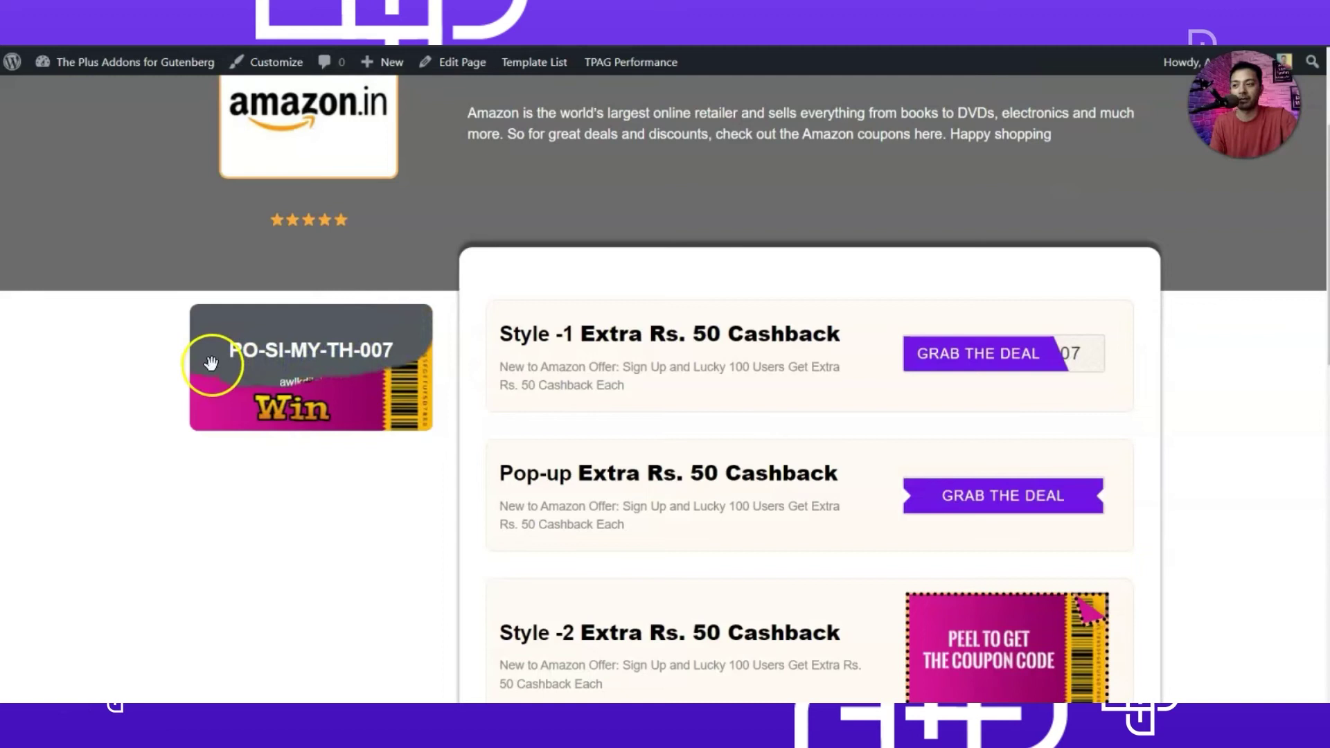
pyautogui.moveTo(308, 372)
pyautogui.mouseDown()
pyautogui.moveTo(379, 365)
pyautogui.moveTo(270, 414)
pyautogui.moveTo(226, 406)
pyautogui.moveTo(273, 421)
pyautogui.moveTo(317, 407)
pyautogui.mouseUp()
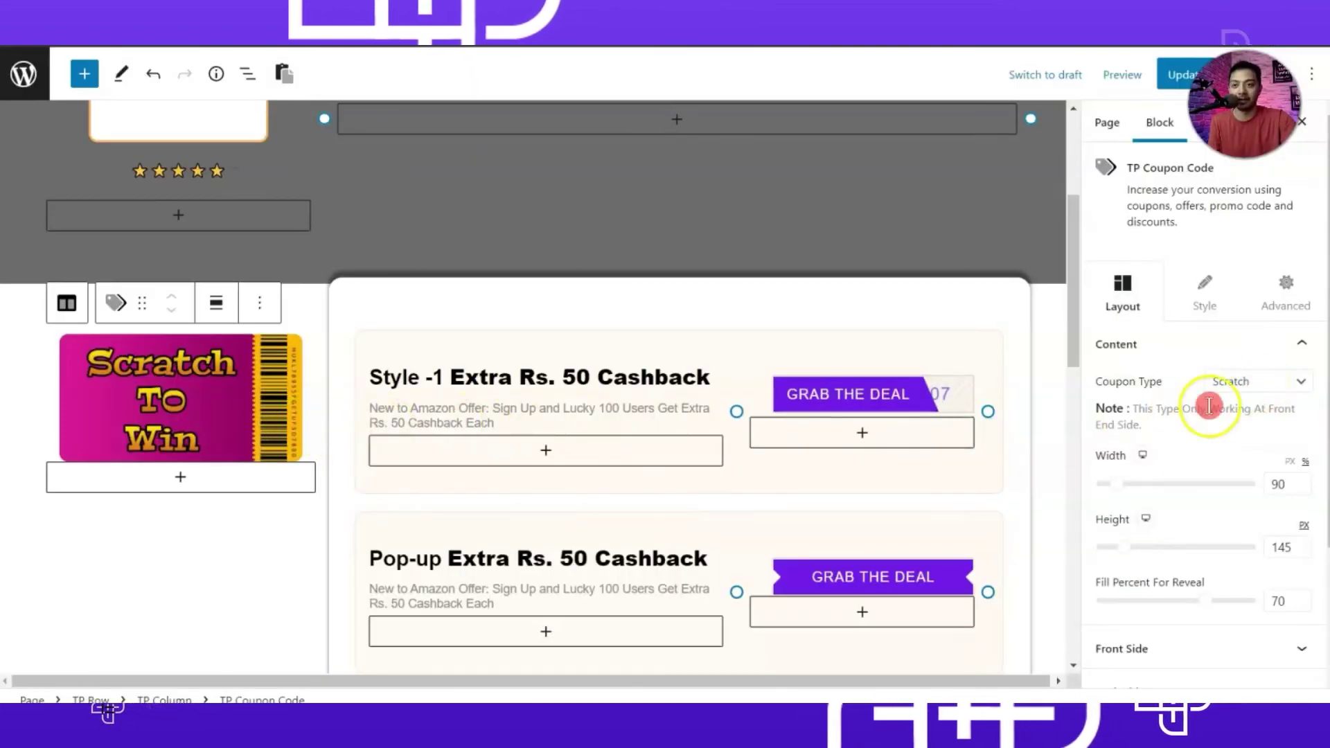
# Step: Change the coupon type from Scratch to Slide Out
pyautogui.click(1284, 385)
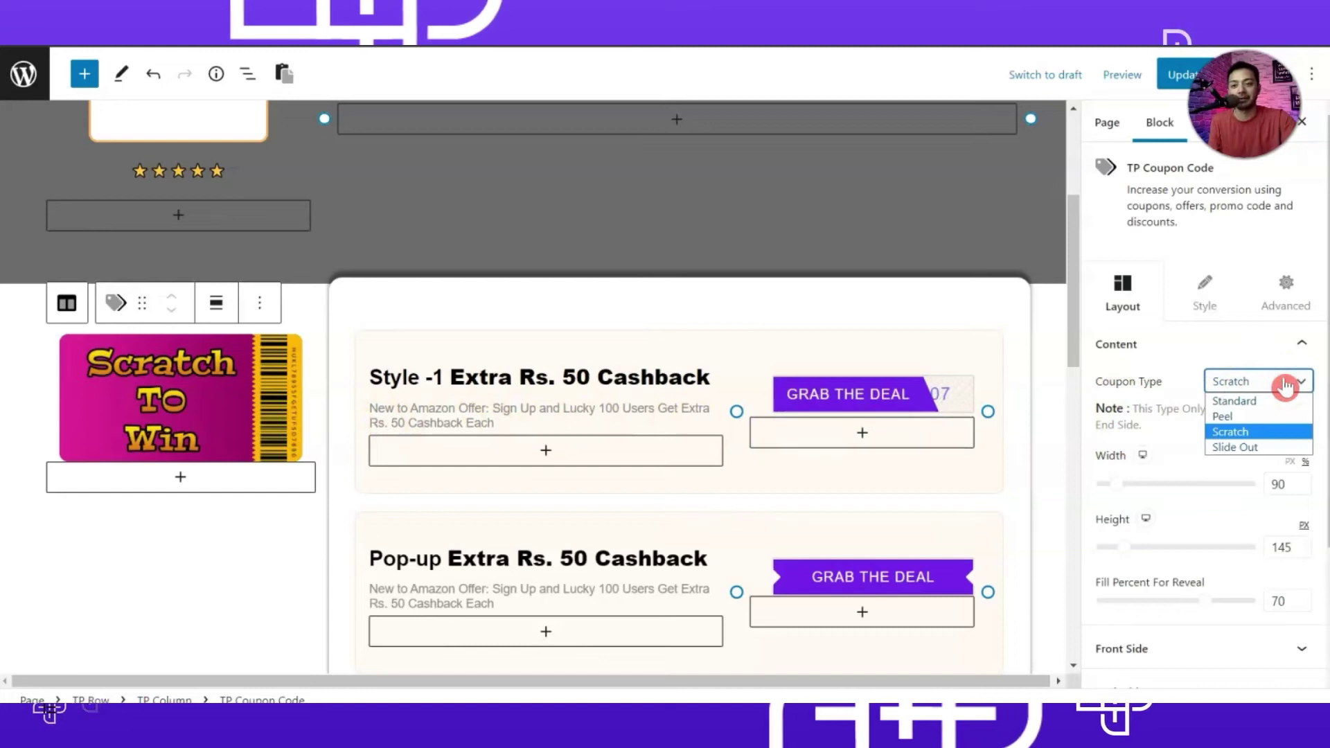
pyautogui.click(1228, 452)
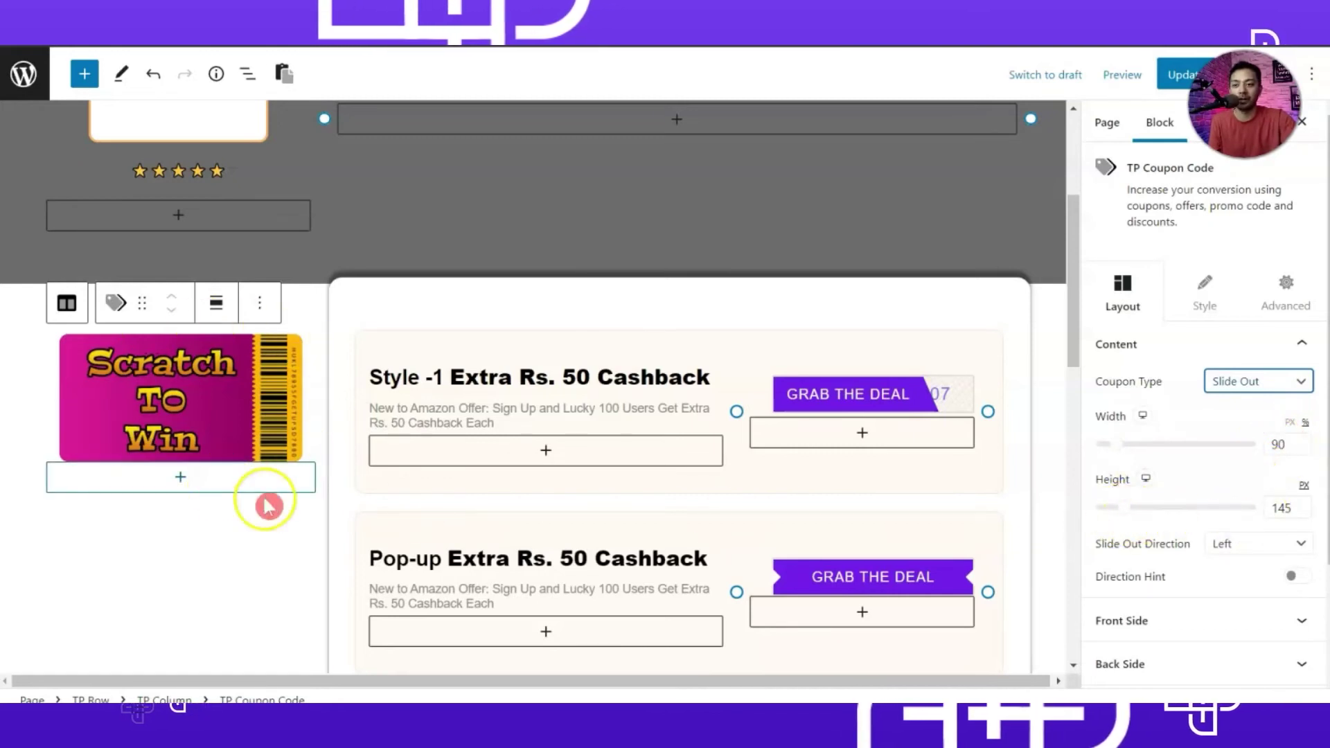
# Step: Review the Slide Out Direction options, keep Left, and enable the Direction Hint for the coupon
pyautogui.scroll(-2, 1274, 483)
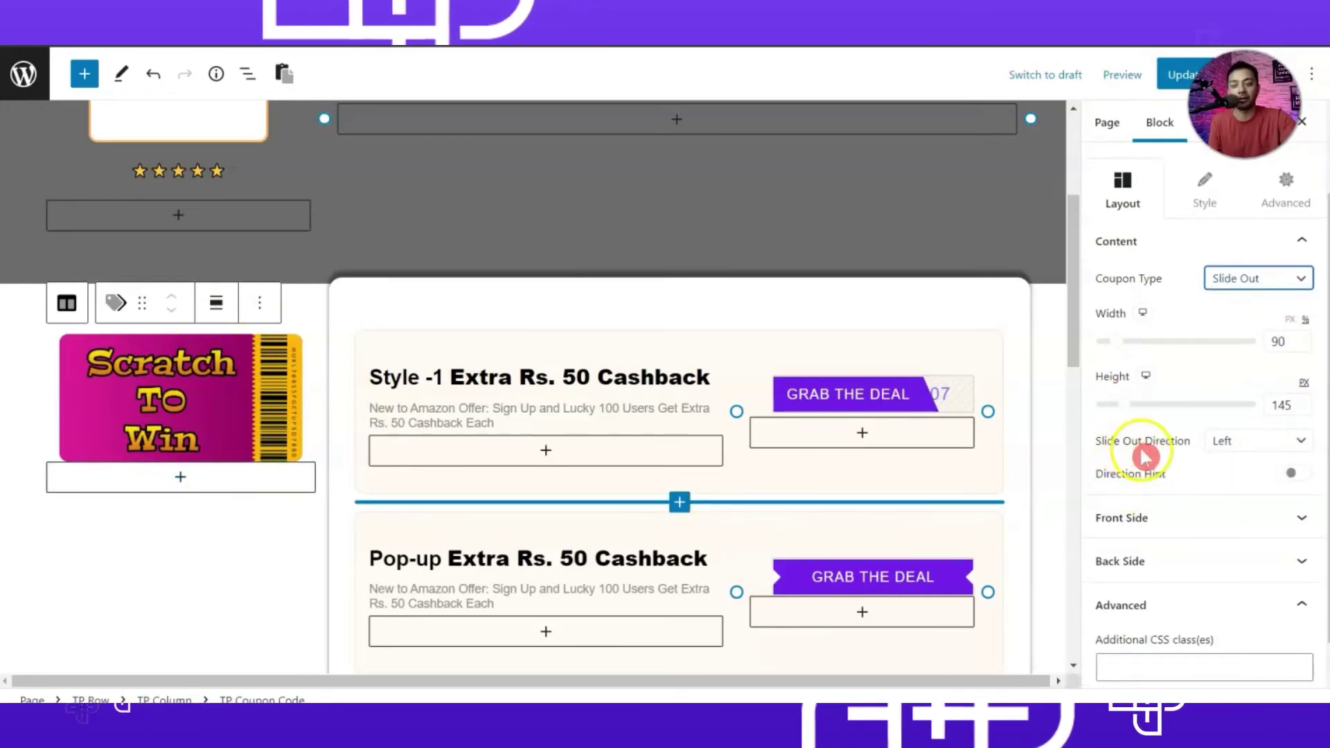
pyautogui.click(1222, 453)
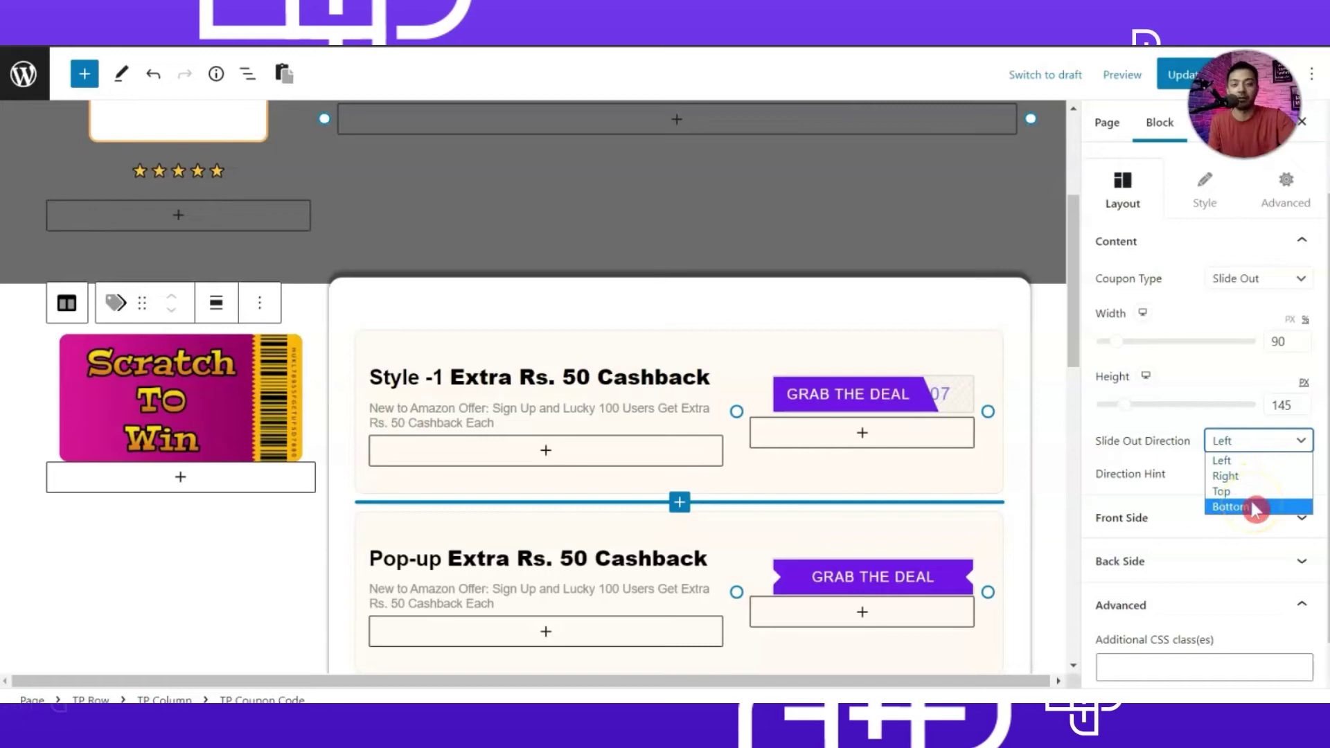
pyautogui.click(1232, 476)
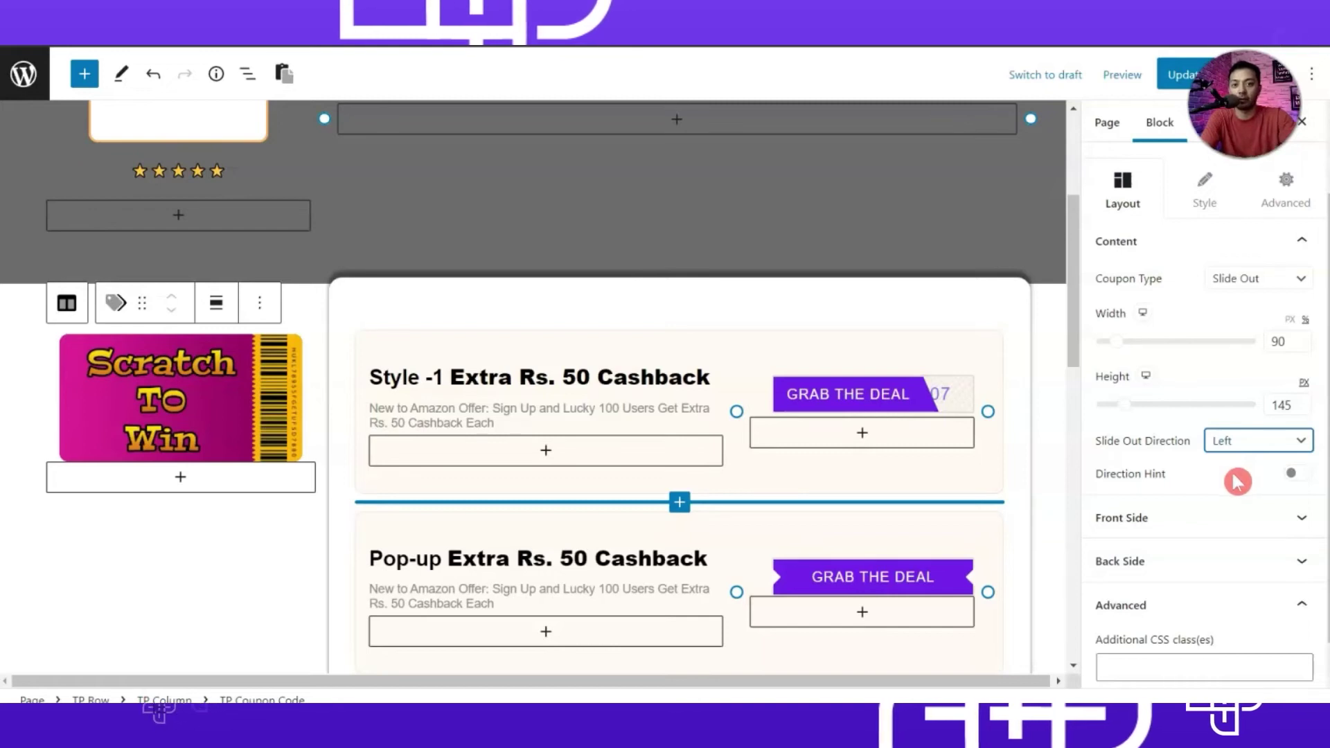
pyautogui.click(1229, 452)
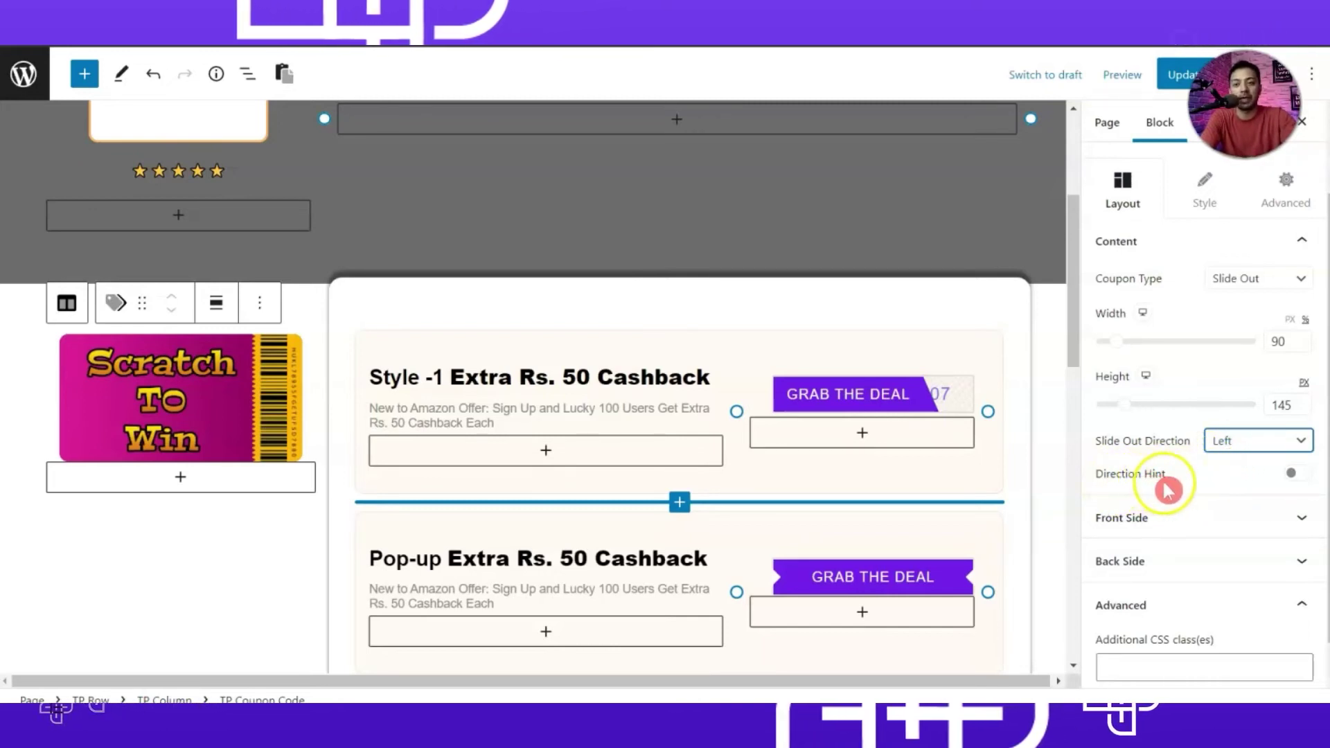
pyautogui.click(1305, 478)
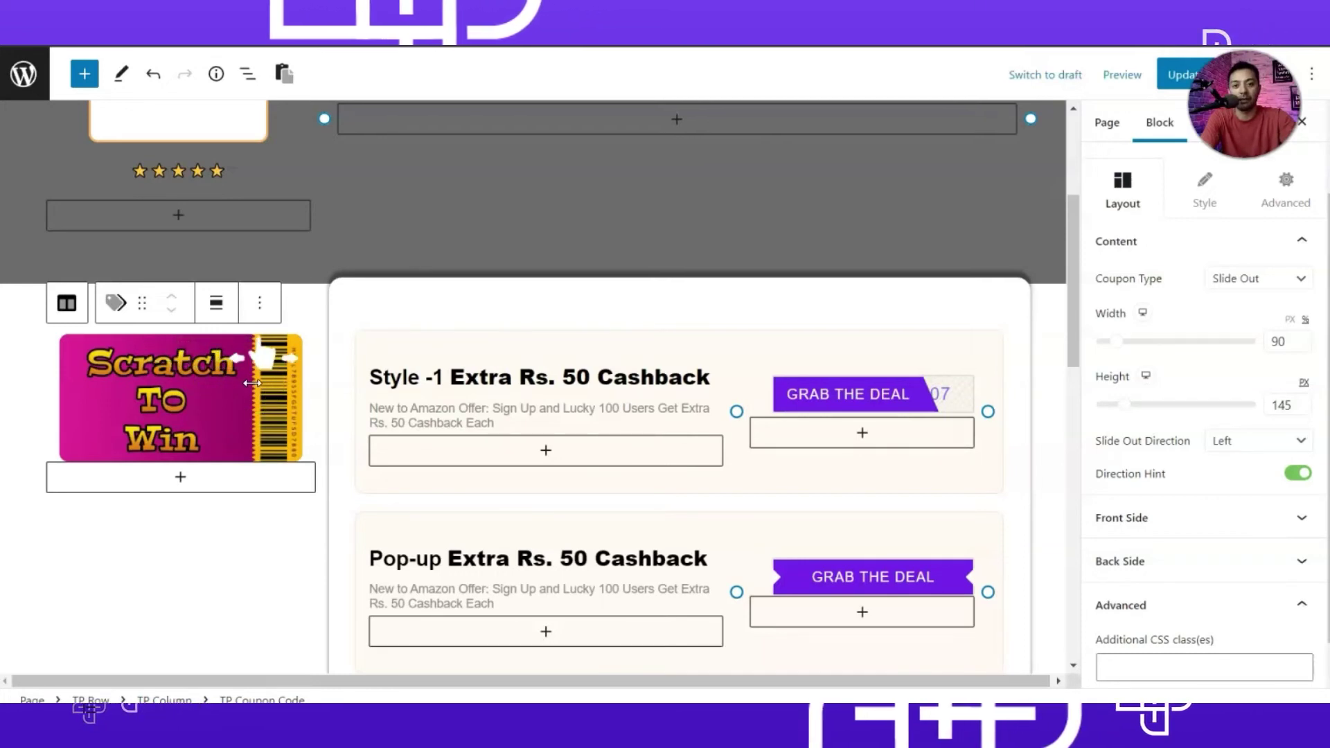
# Step: Try the Right and Top slide out directions on the coupon, and return the direction to Left
pyautogui.click(1240, 441)
pyautogui.click(1240, 476)
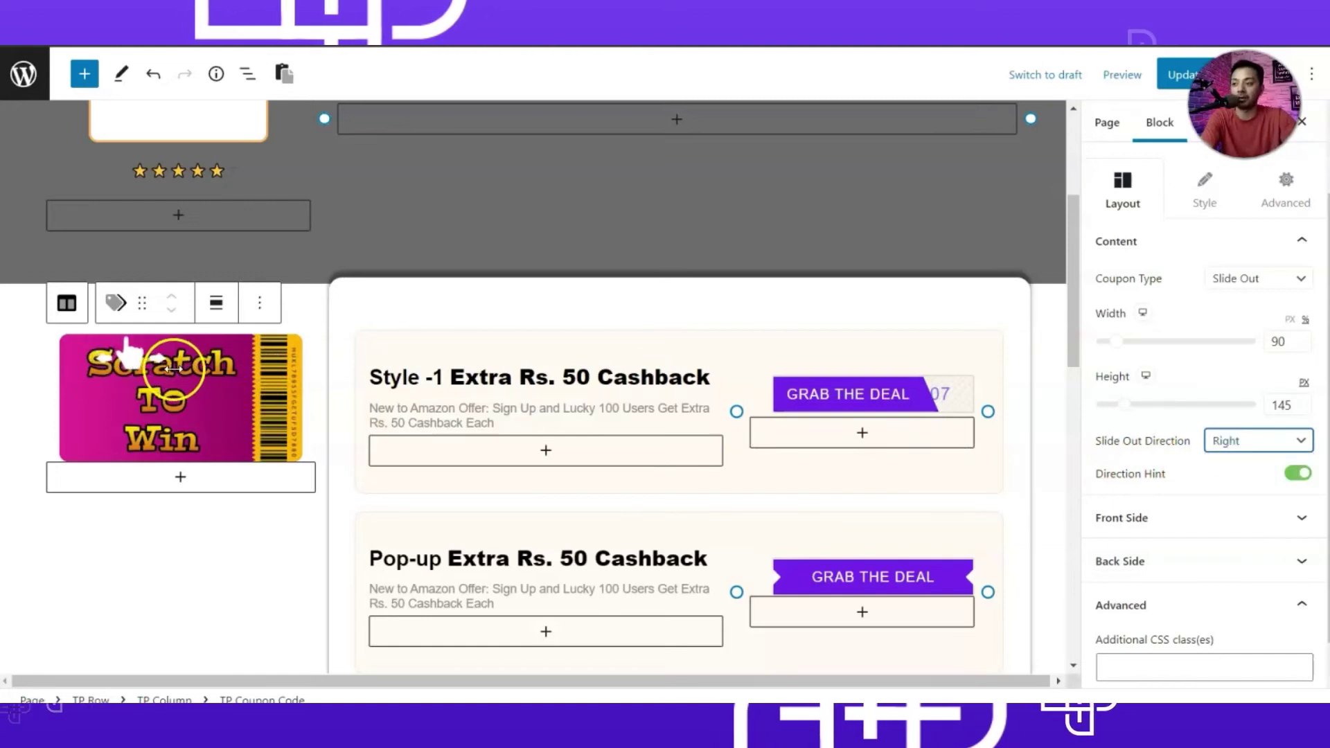
pyautogui.click(463, 415)
pyautogui.click(1295, 441)
pyautogui.click(1256, 487)
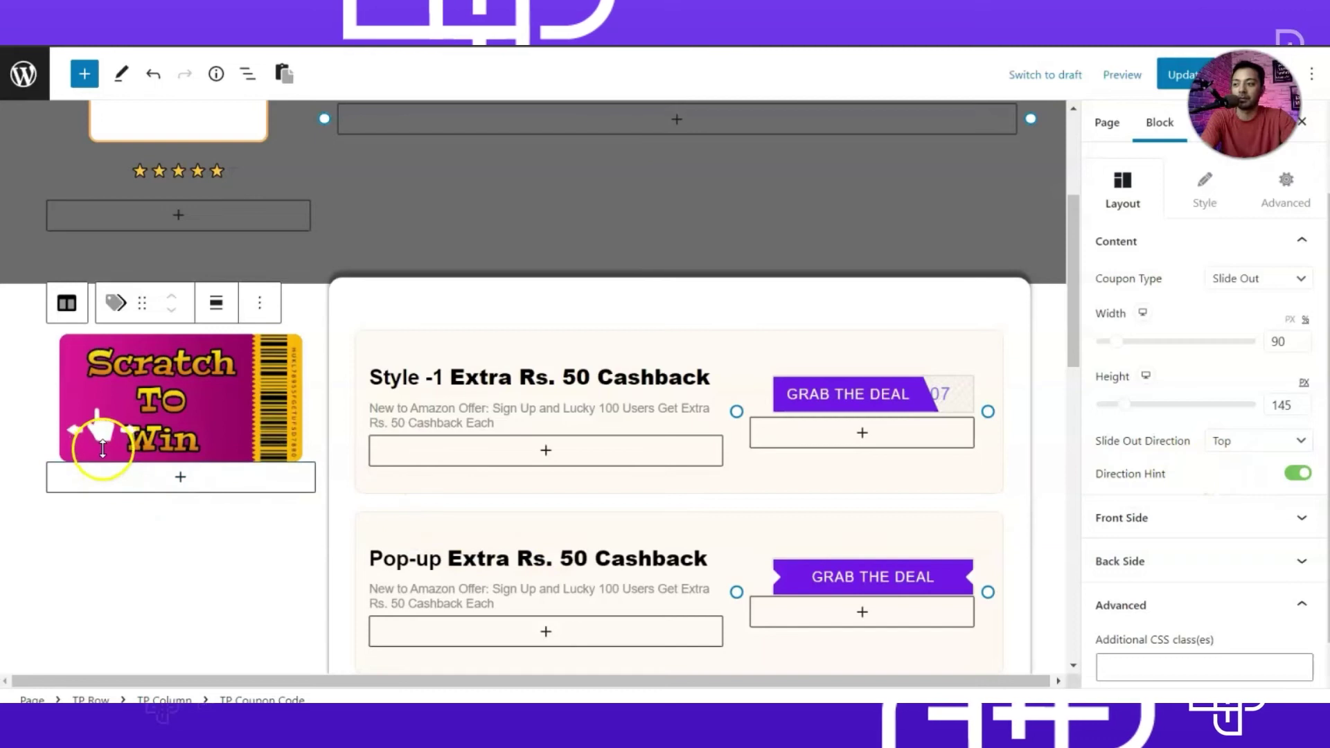
pyautogui.click(1238, 448)
pyautogui.click(1239, 465)
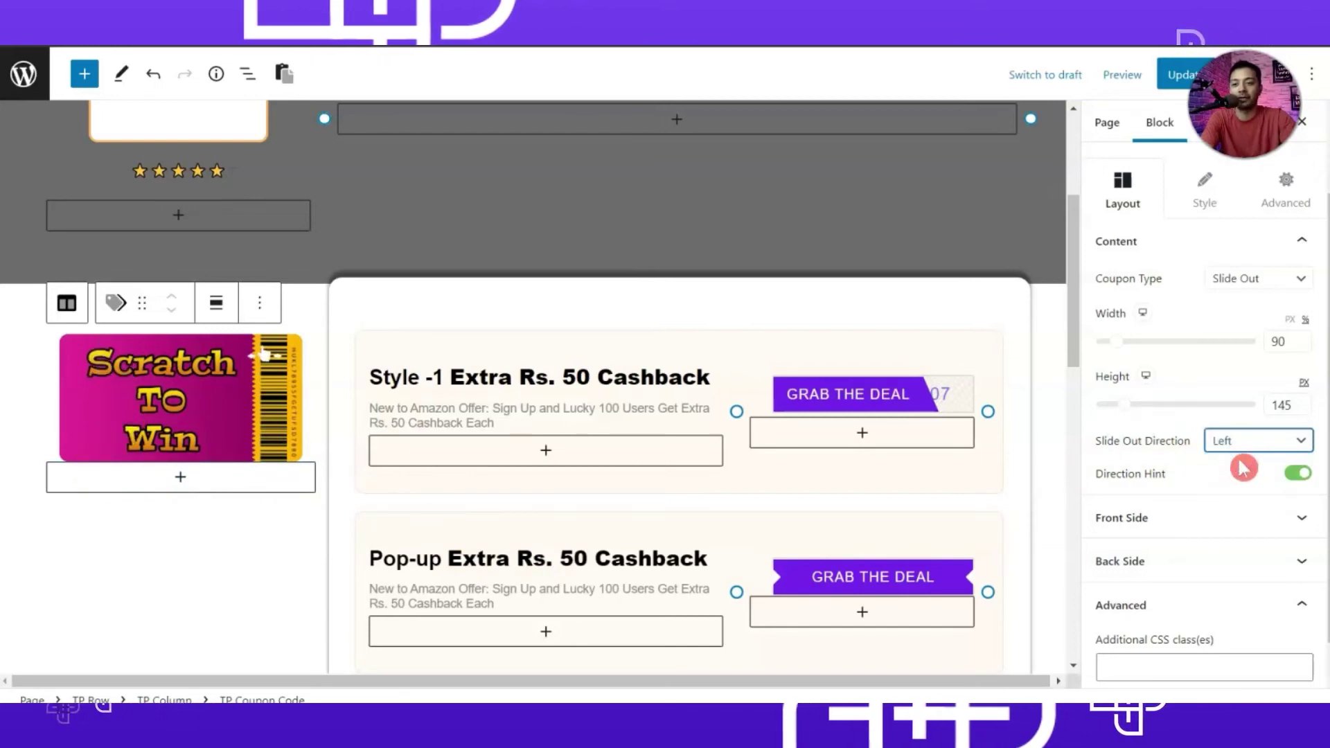
# Step: Try the text "akwjdhkajwhd" as the coupon's Front Side content and clear it again
pyautogui.click(1205, 519)
pyautogui.click(1226, 604)
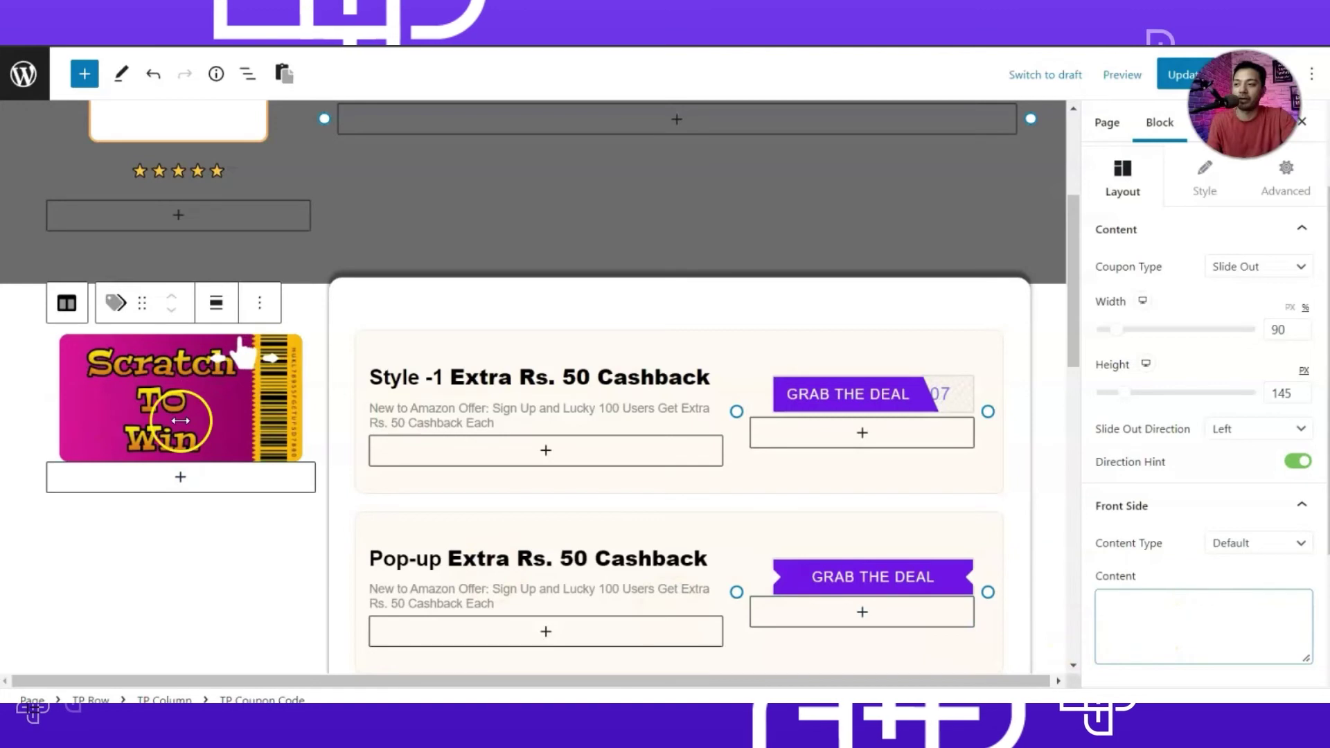
pyautogui.click(1158, 604)
pyautogui.write('akwjdhkajwhd')
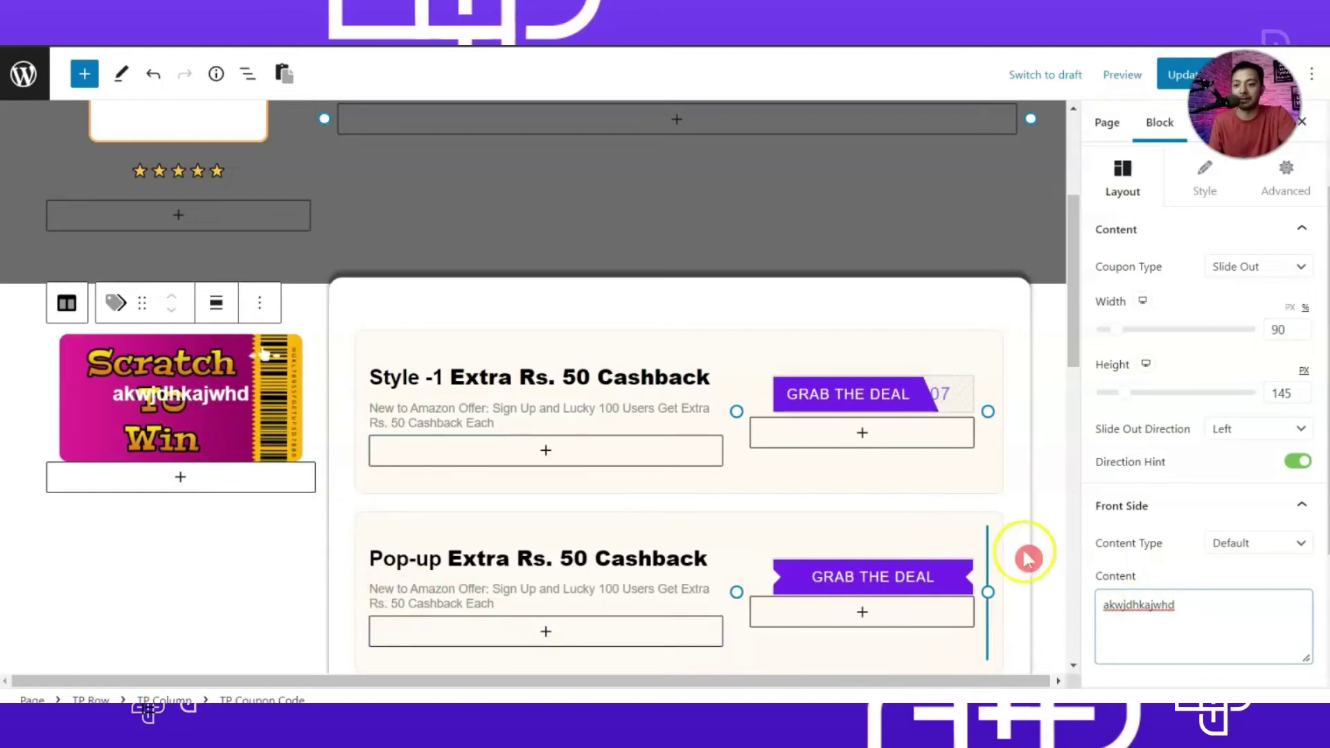
pyautogui.click(1211, 612)
pyautogui.press('BackSpace')
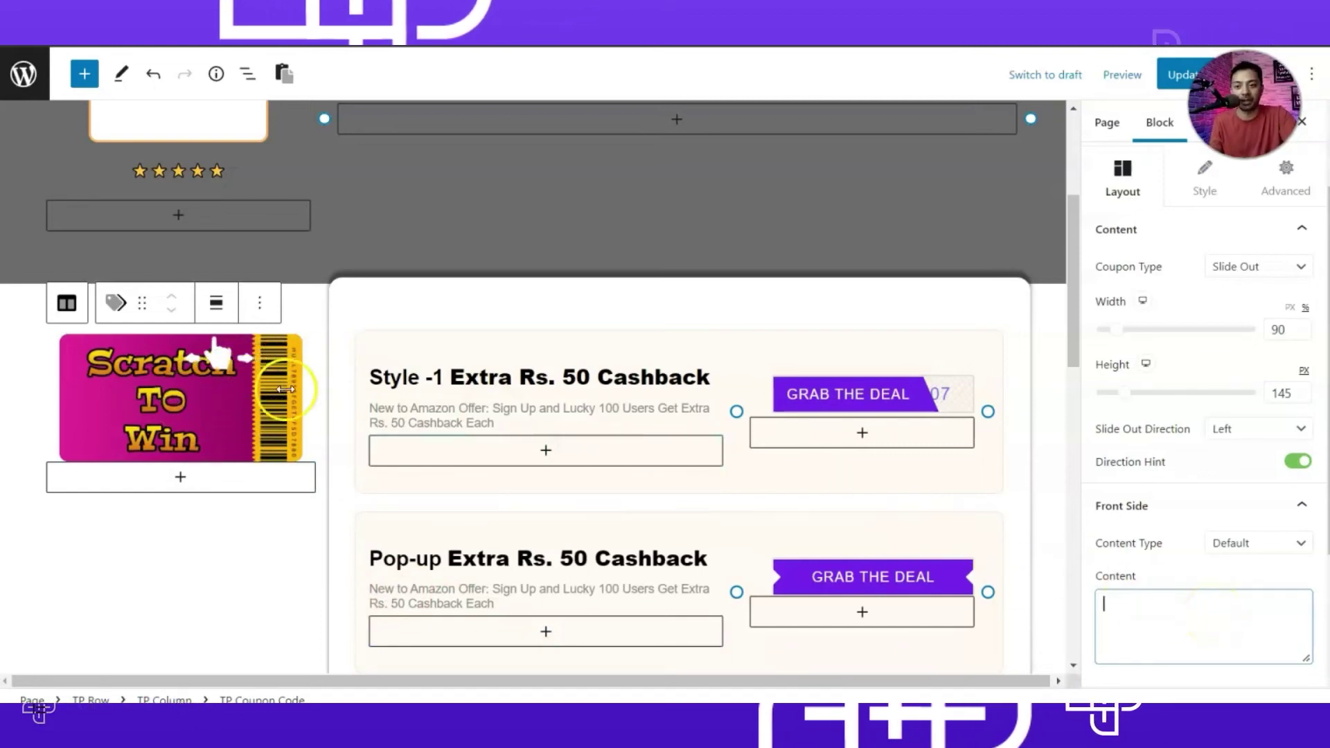
# Step: Review the coupon's Back Side content fields and the border and background image style options of its Front Side
pyautogui.scroll(-3, 1188, 568)
pyautogui.click(1177, 521)
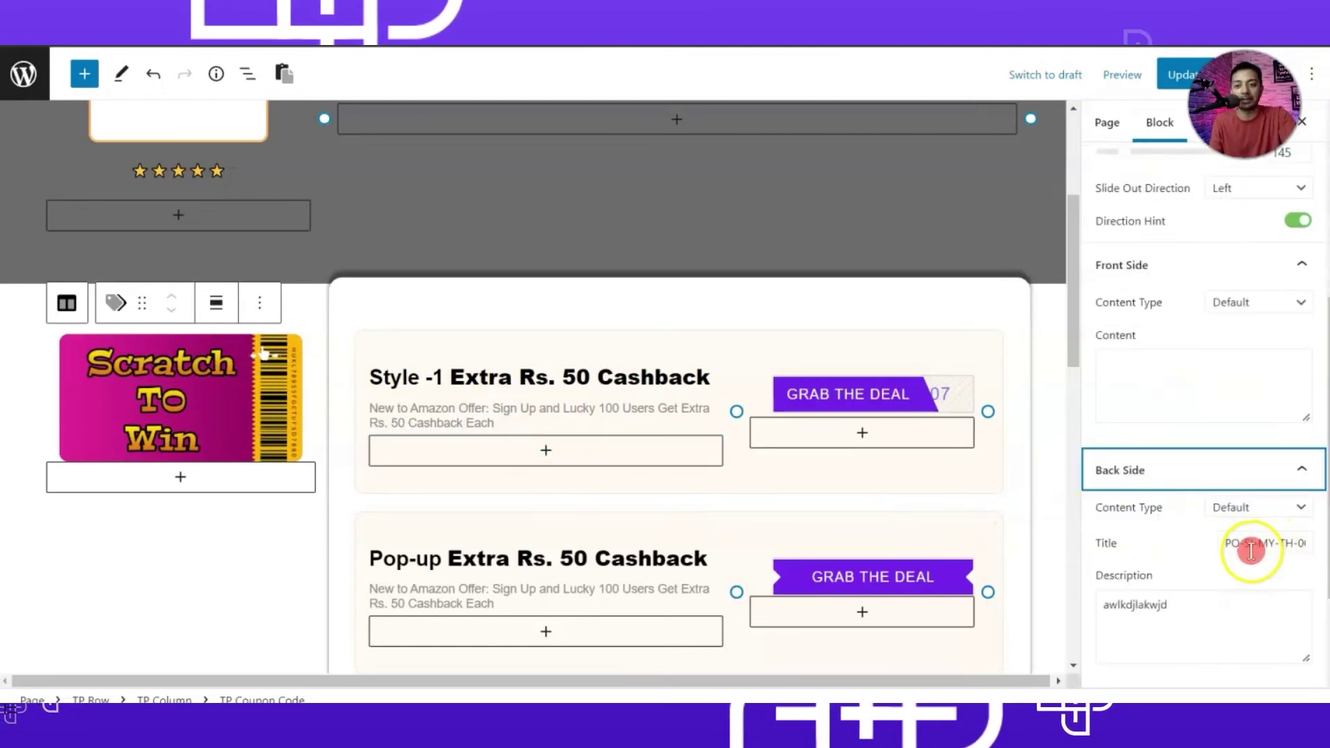
pyautogui.scroll(5, 1208, 545)
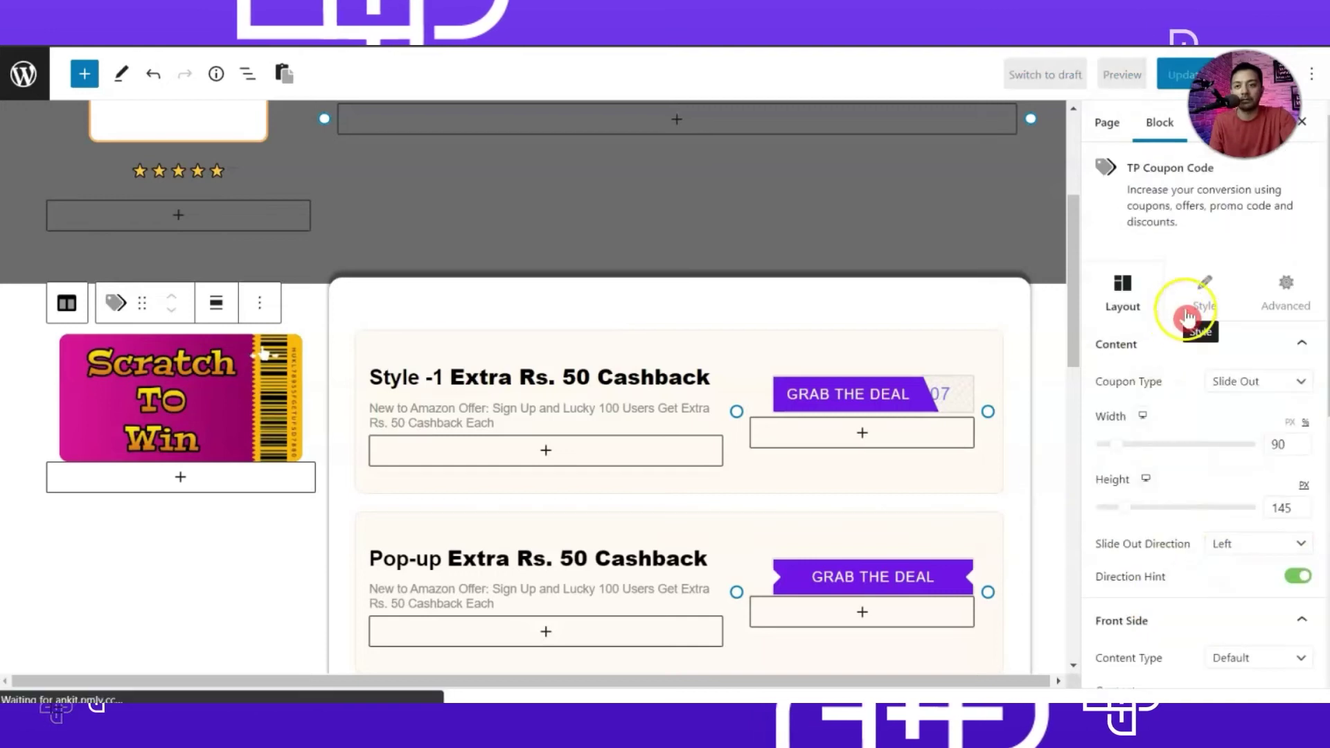
pyautogui.click(1201, 308)
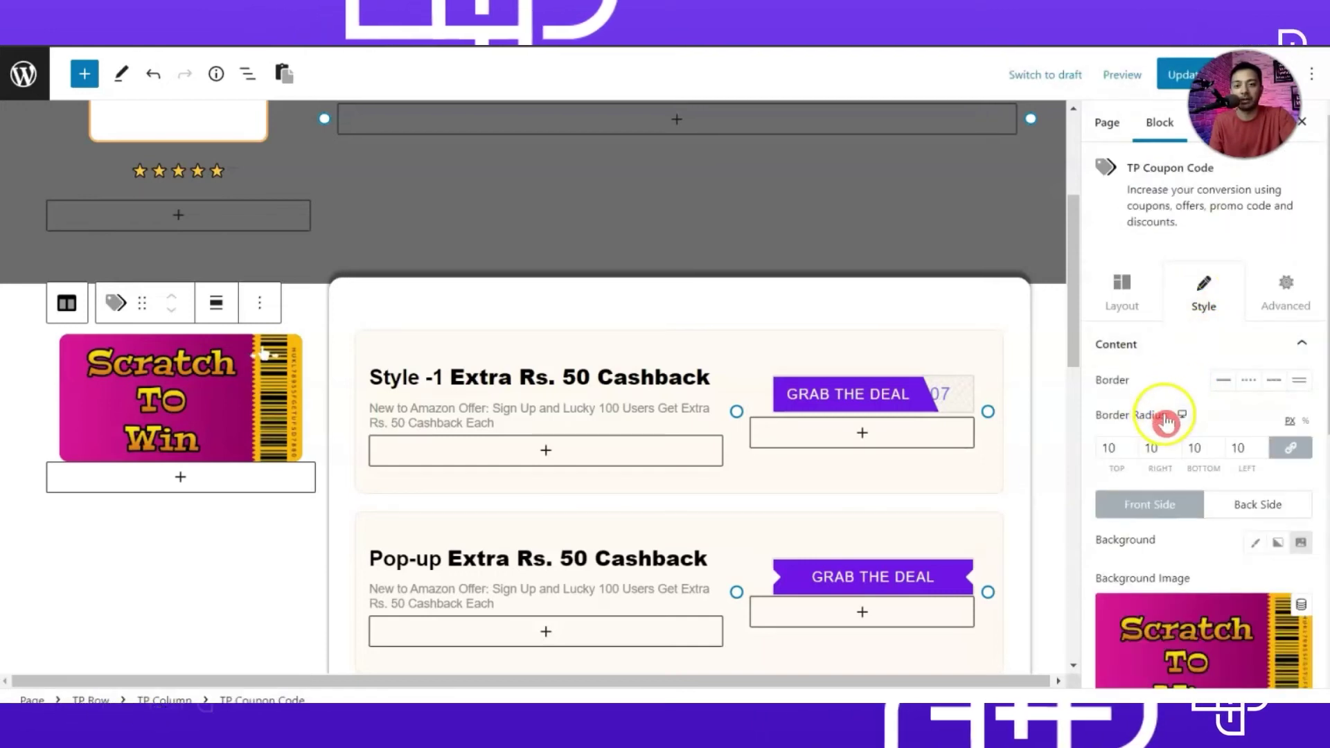
pyautogui.scroll(-3, 1154, 473)
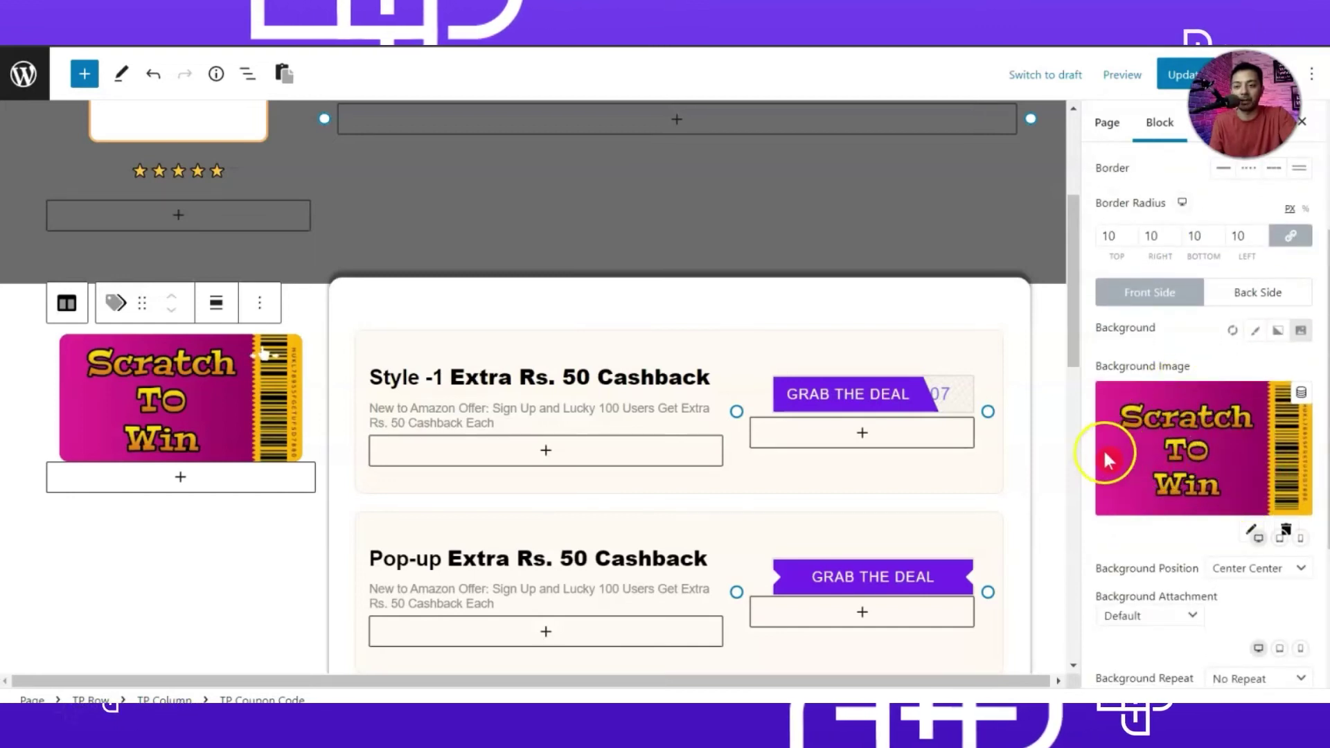
pyautogui.scroll(3, 1212, 485)
# Step: Give the coupon's Back Side a linear gradient background with #1C6087 as the first colour, and update the page
pyautogui.click(1253, 509)
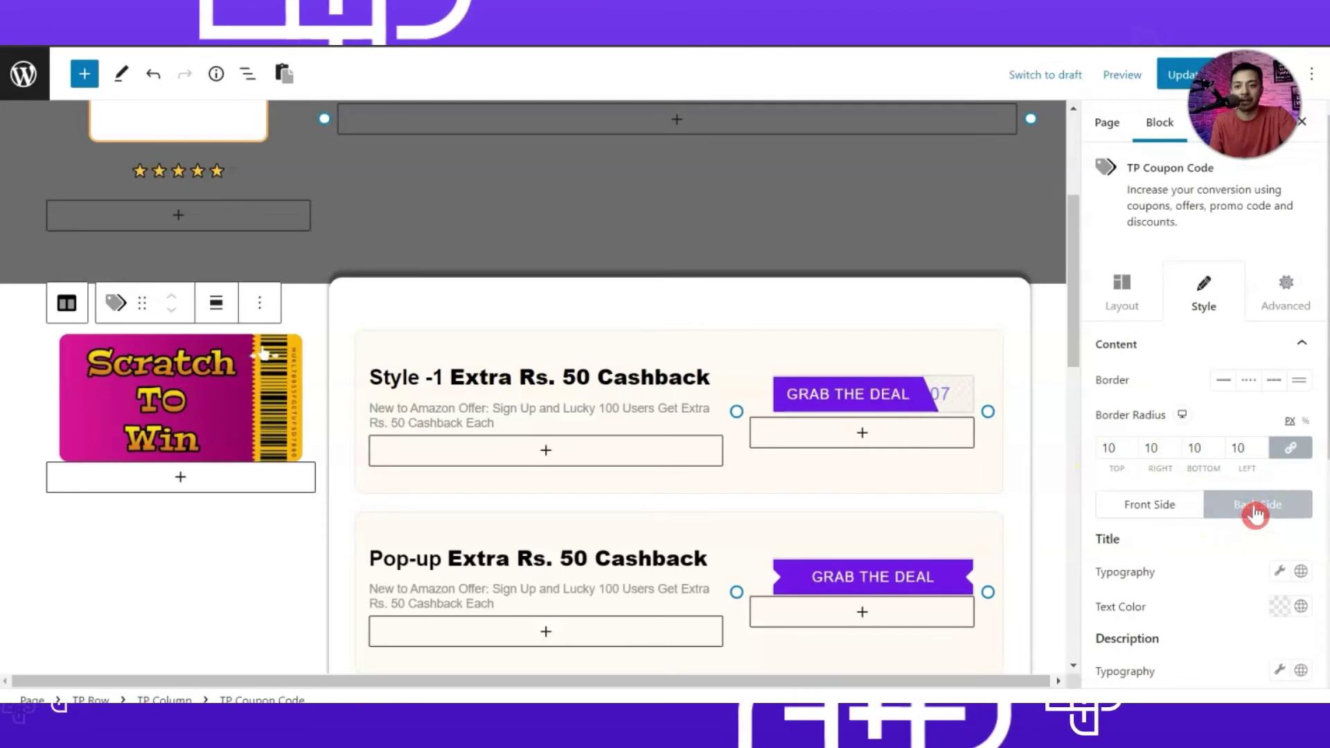
pyautogui.scroll(-3, 1247, 520)
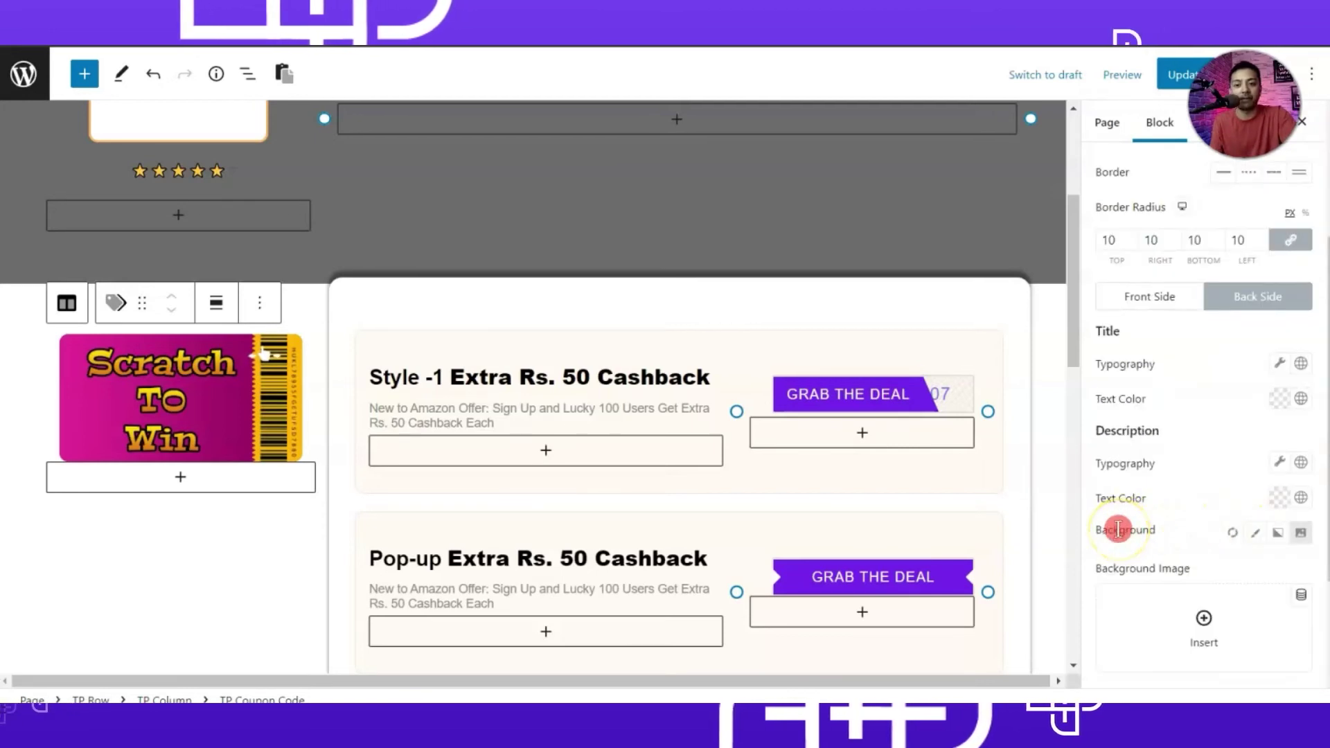
pyautogui.click(1278, 532)
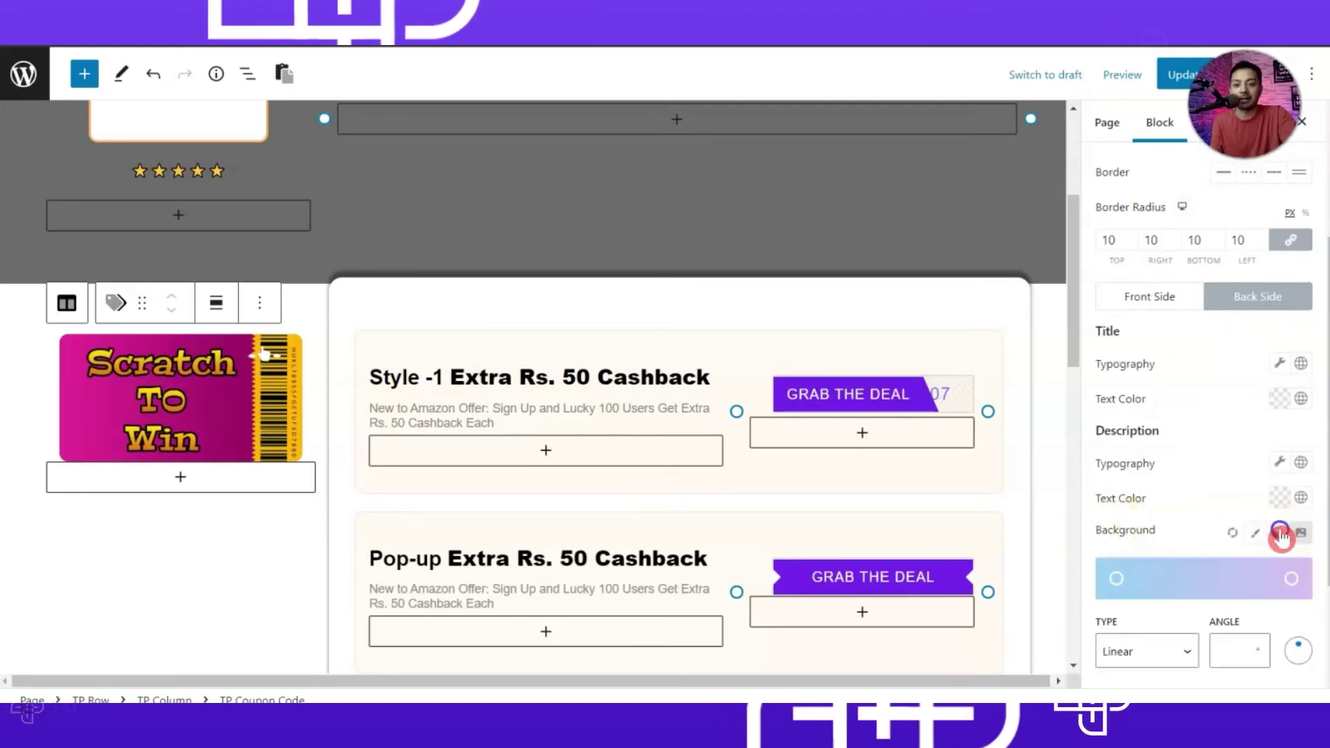
pyautogui.click(1114, 579)
pyautogui.click(1136, 318)
pyautogui.moveTo(1139, 322); pyautogui.dragTo(1164, 355)
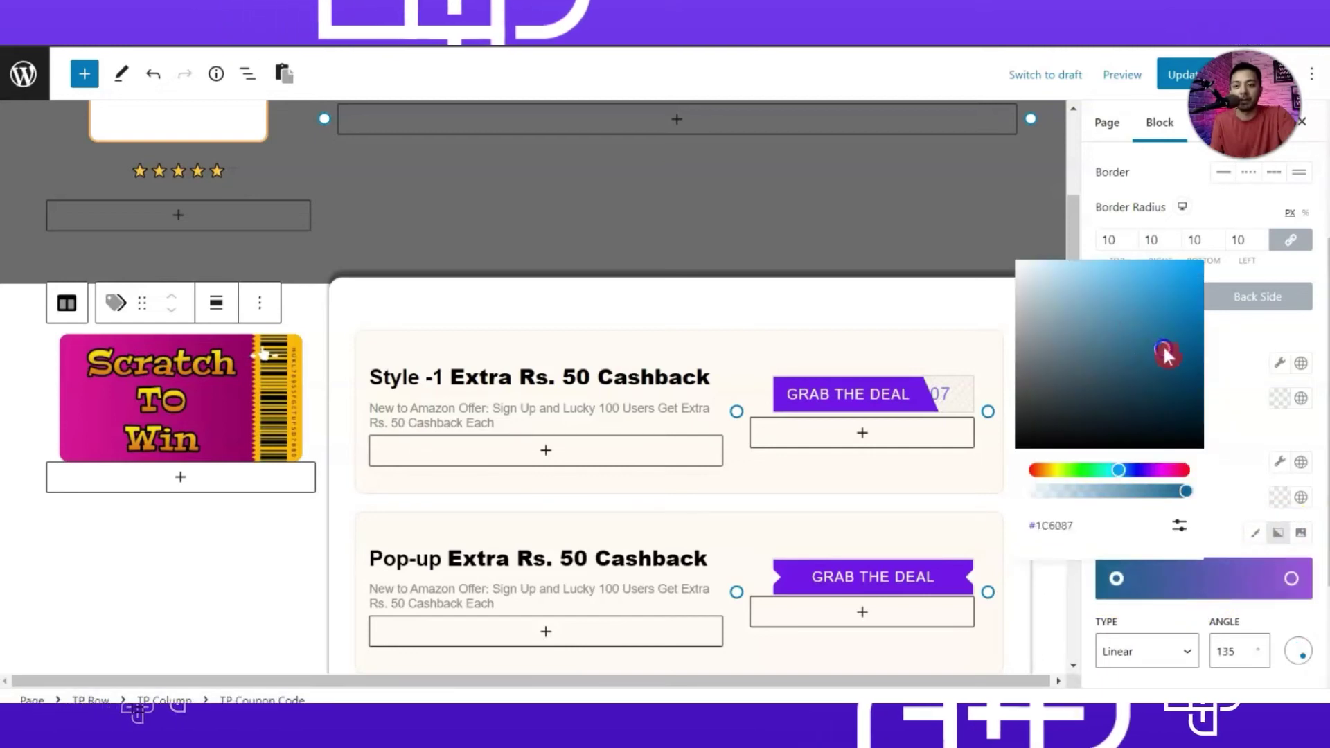
pyautogui.click(1215, 497)
pyautogui.click(1178, 74)
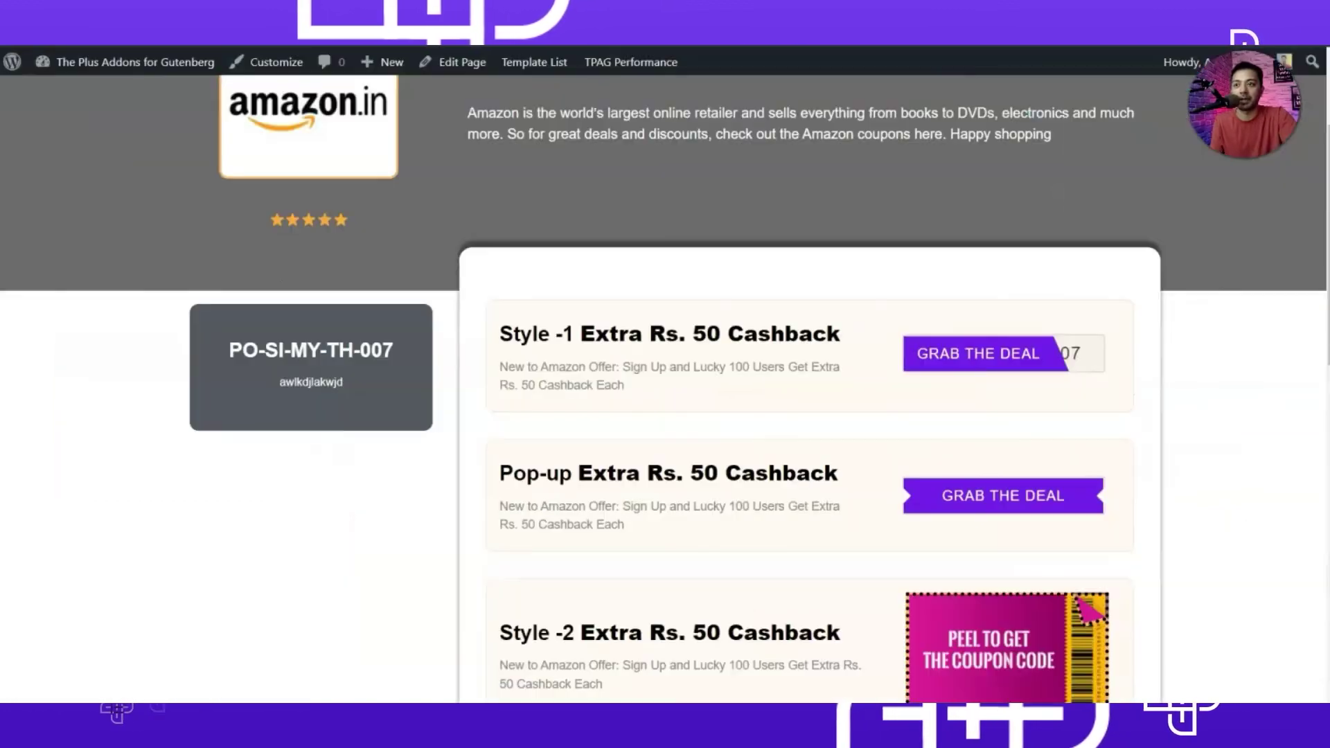
# Step: Slide the coupon cover to the left on the live page to check how the Back Side is revealed
pyautogui.click(133, 80)
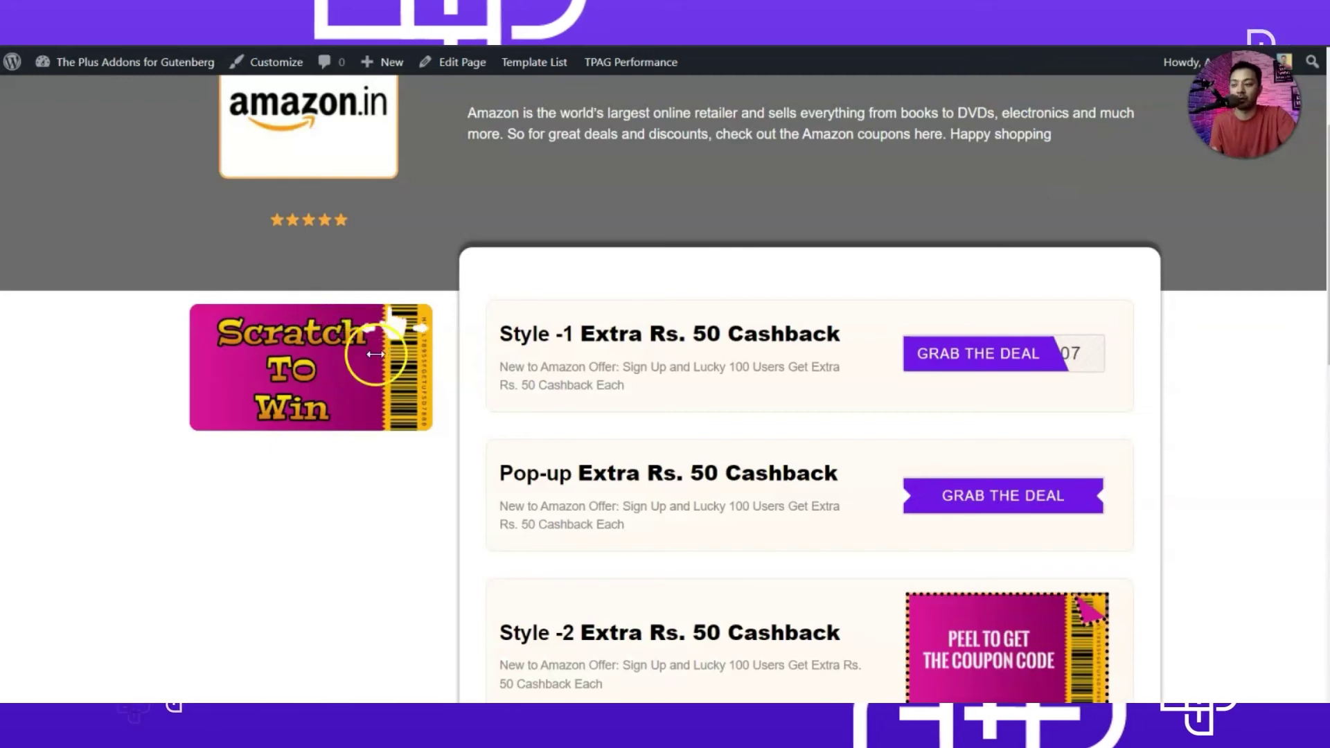
pyautogui.moveTo(394, 344); pyautogui.dragTo(317, 355)
pyautogui.moveTo(296, 354); pyautogui.dragTo(154, 356)
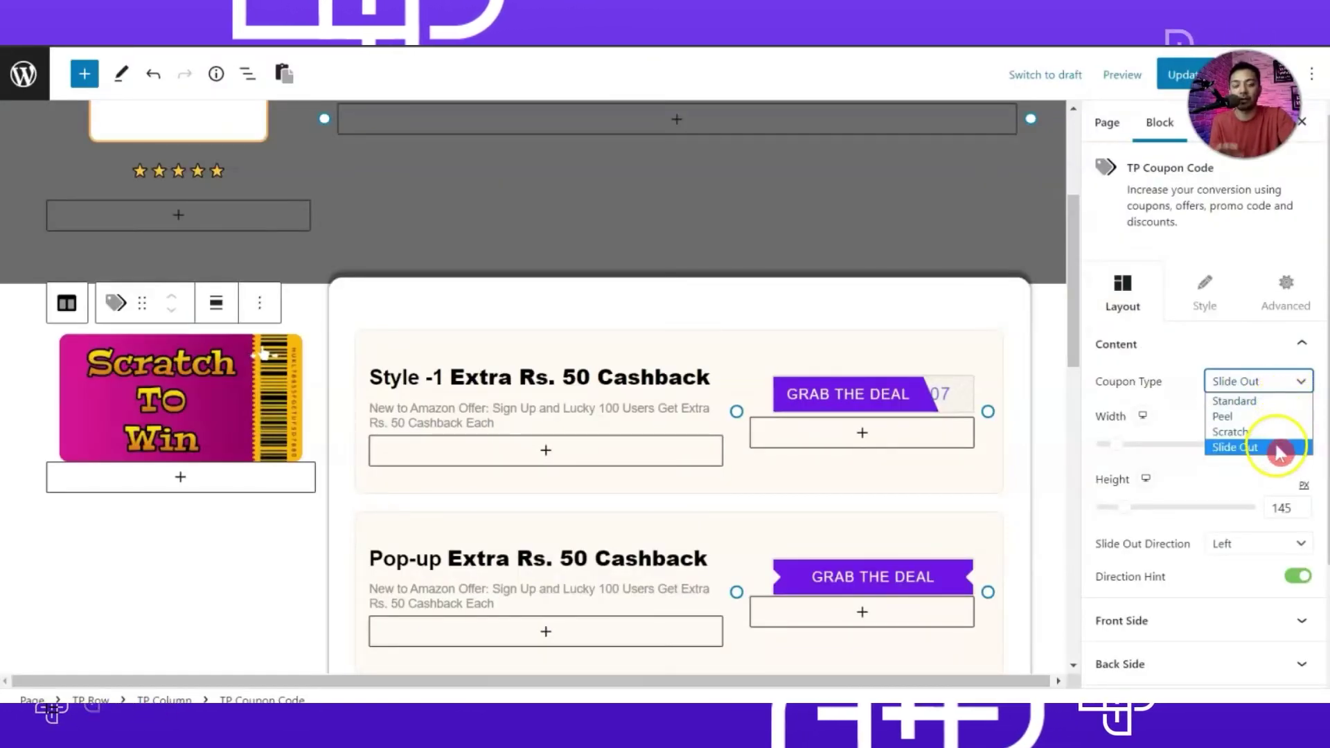
# Step: Change the coupon type from Slide Out to Scratch
pyautogui.click(1164, 378)
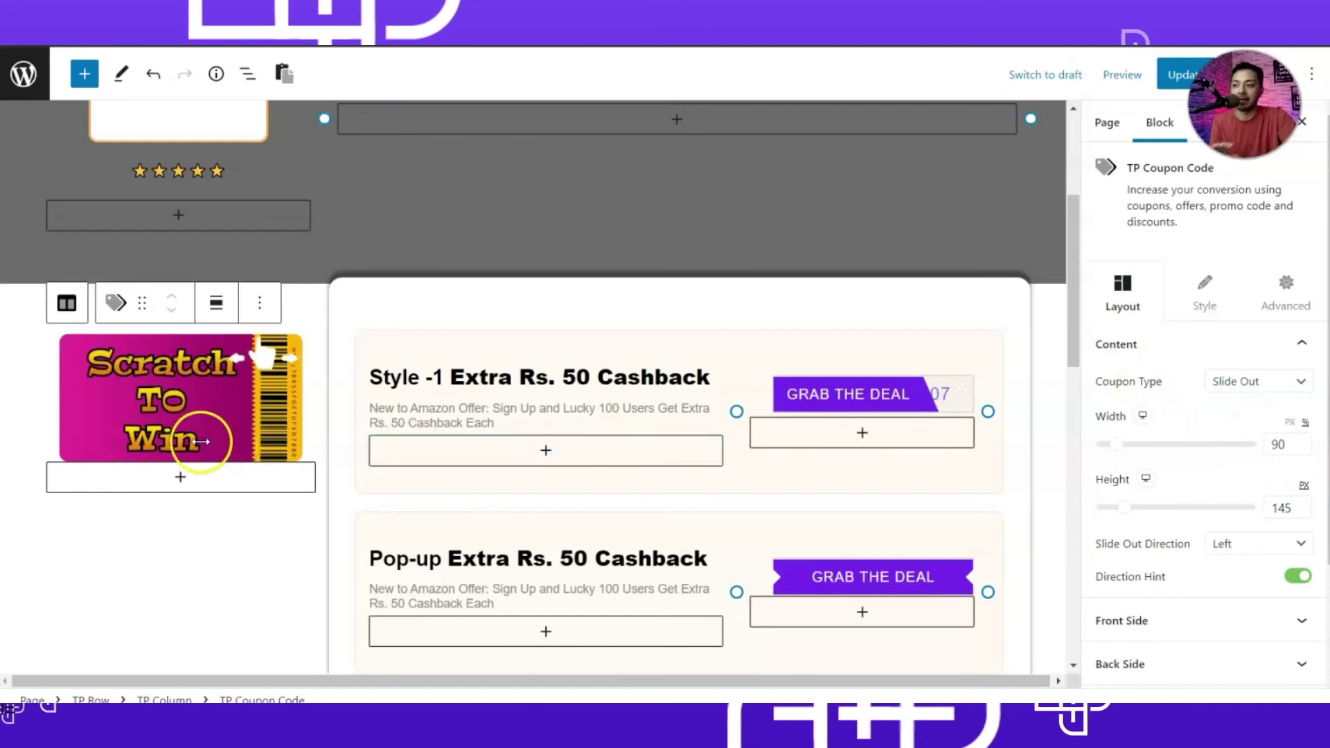
pyautogui.click(1257, 384)
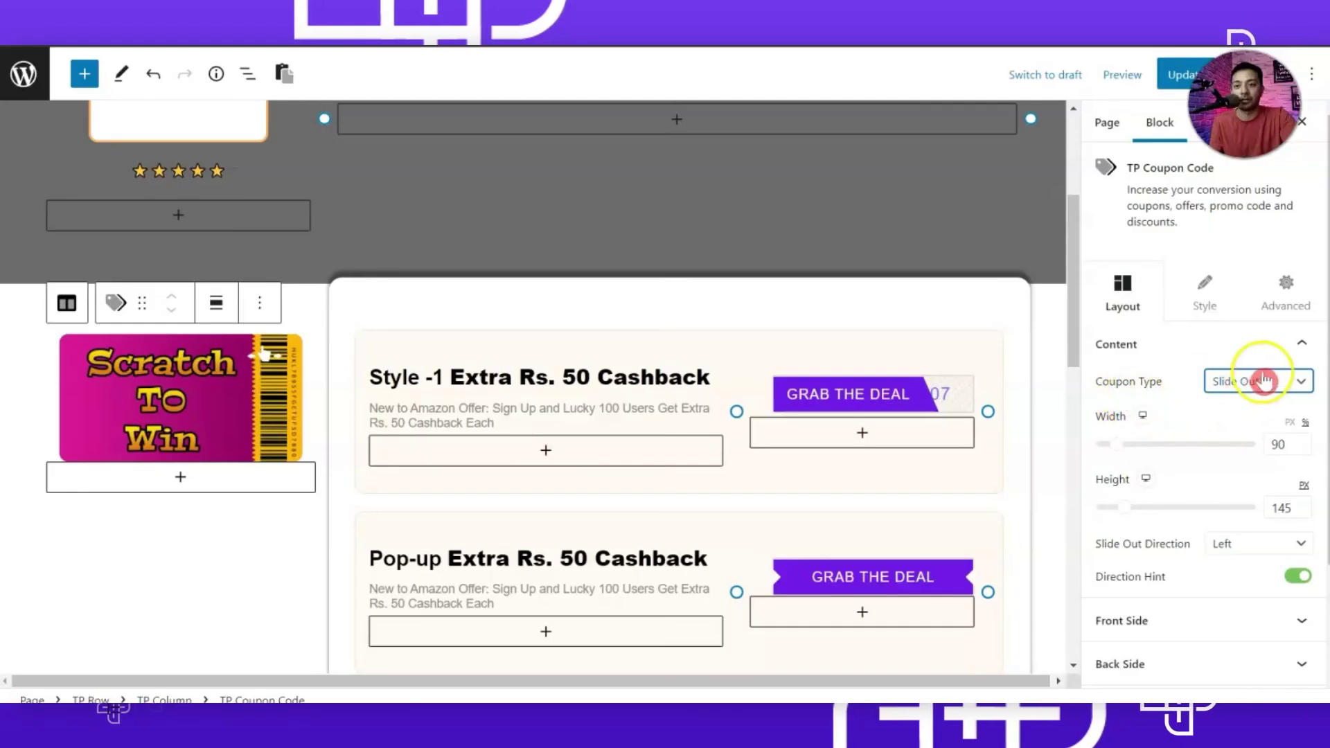
pyautogui.click(1261, 380)
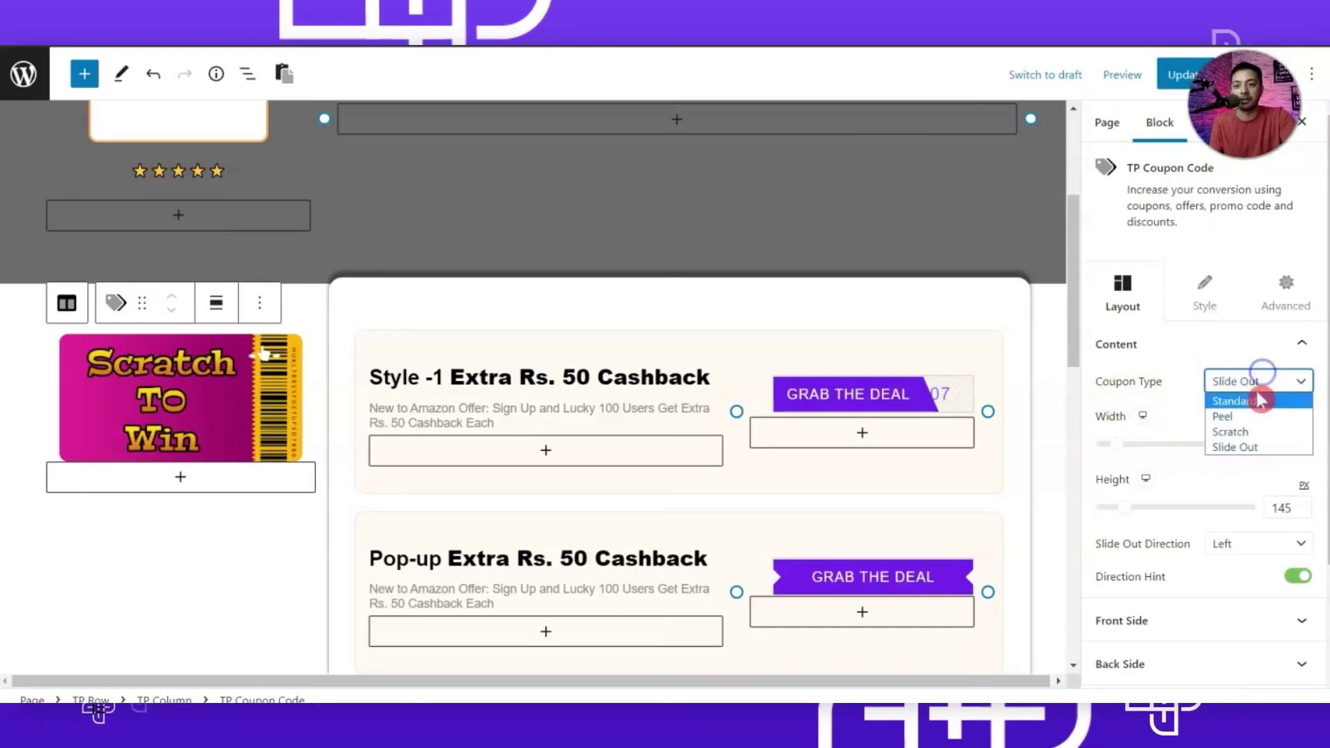
pyautogui.click(1258, 434)
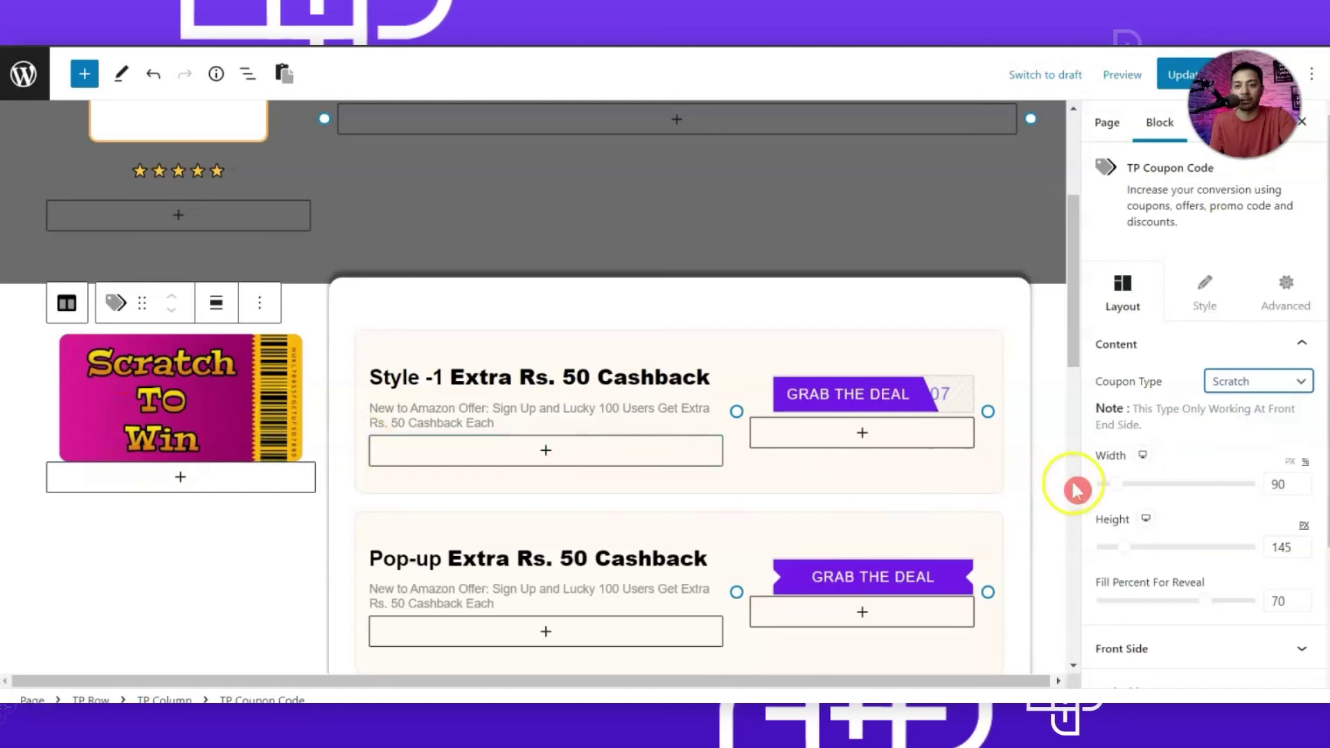
# Step: Set the Back Side content type to Reusable Block and choose "coupon block" as its content
pyautogui.click(1203, 305)
pyautogui.click(1129, 308)
pyautogui.scroll(-3, 1253, 451)
pyautogui.click(1135, 523)
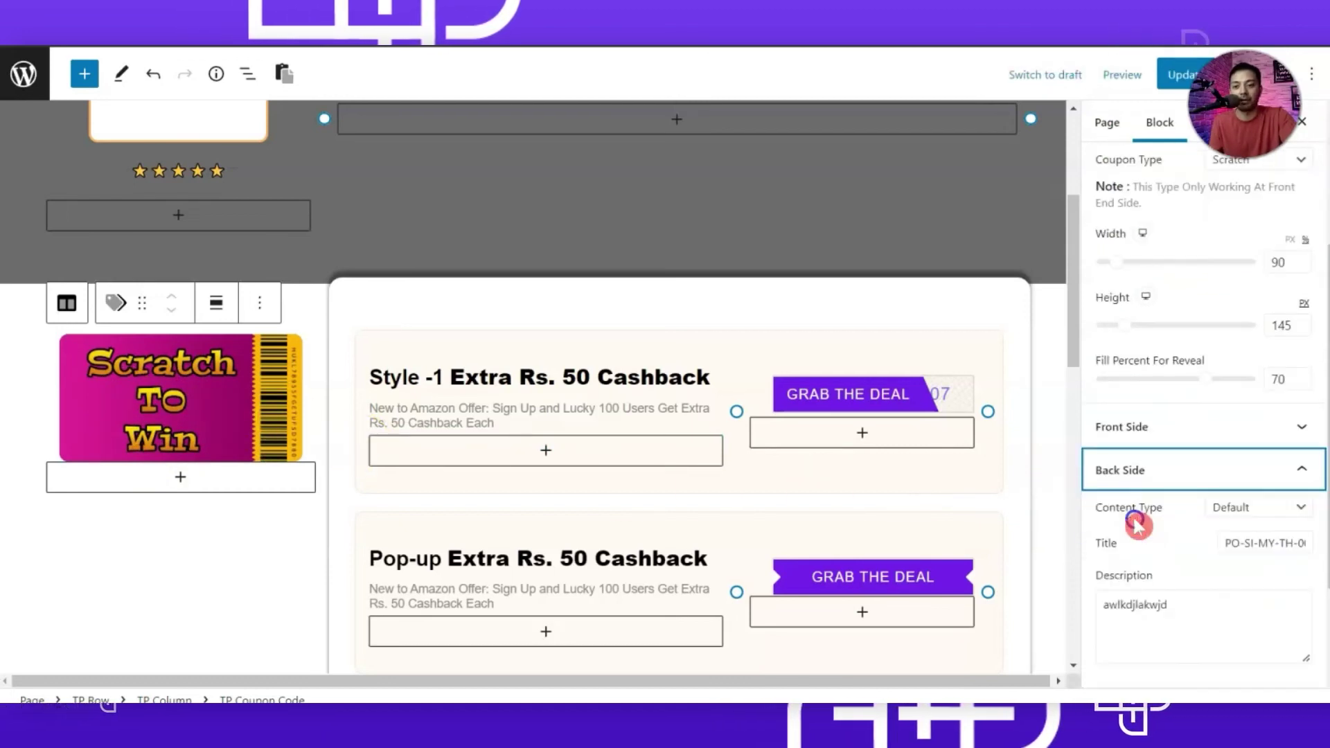
pyautogui.click(1278, 524)
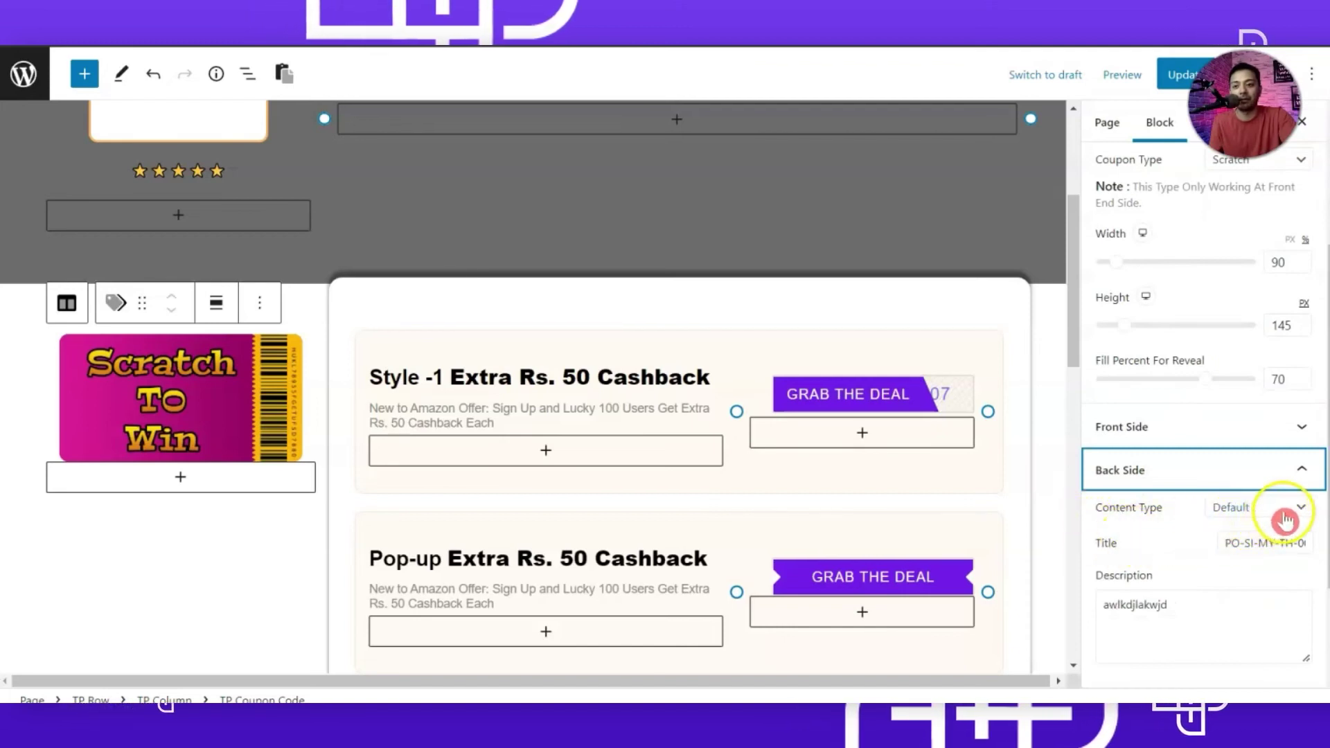
pyautogui.click(1269, 547)
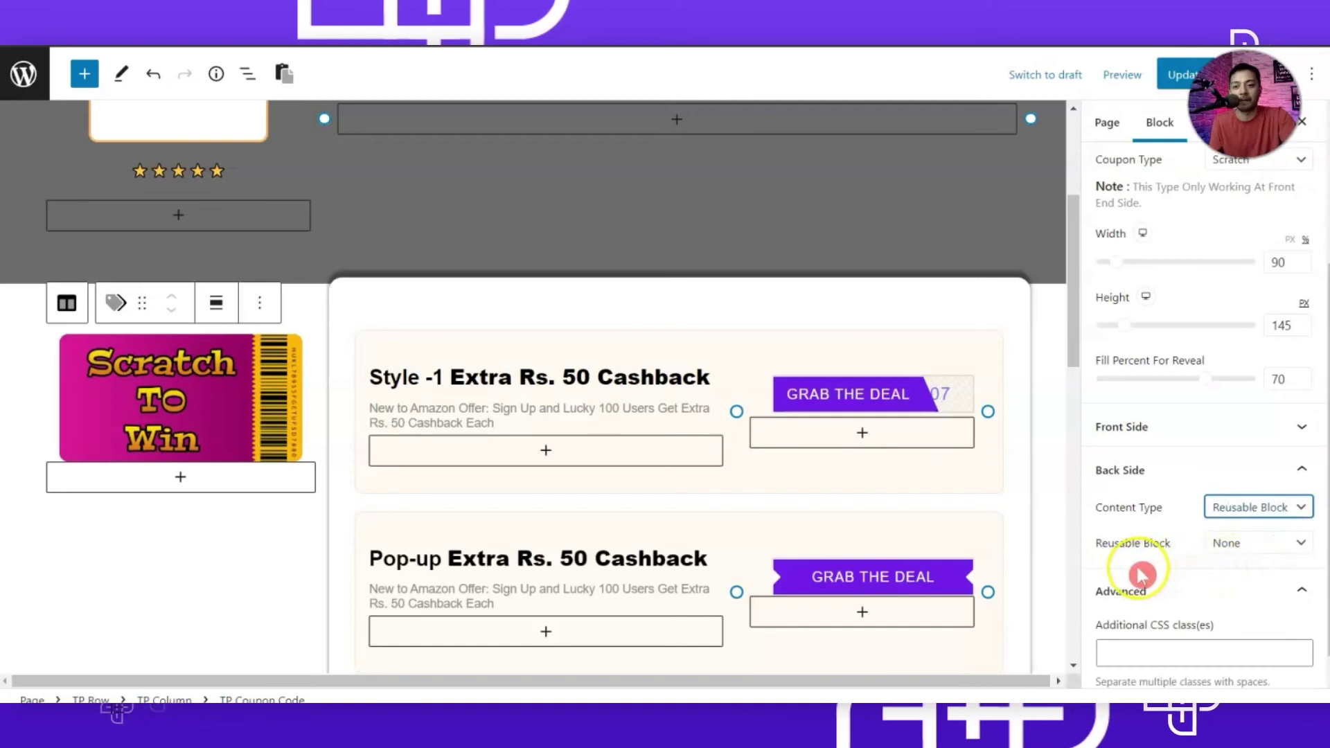
pyautogui.click(1254, 544)
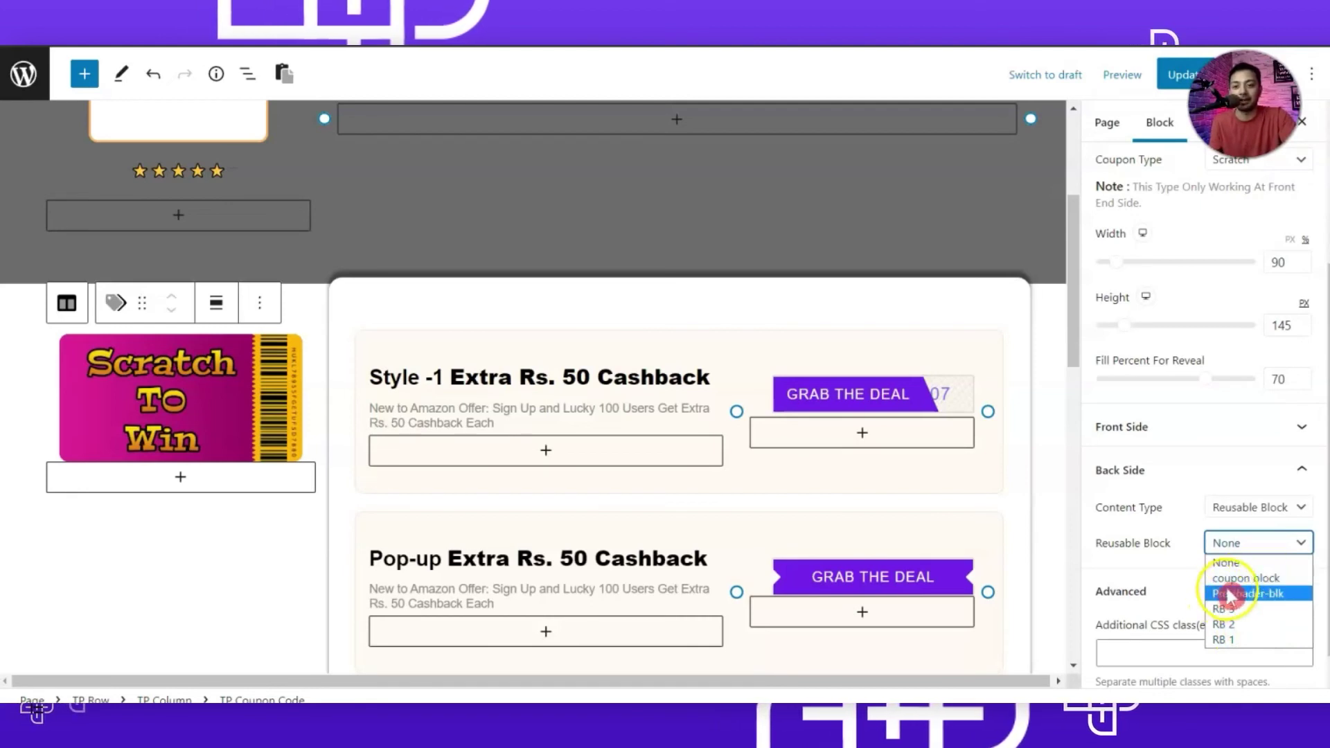
pyautogui.click(1289, 587)
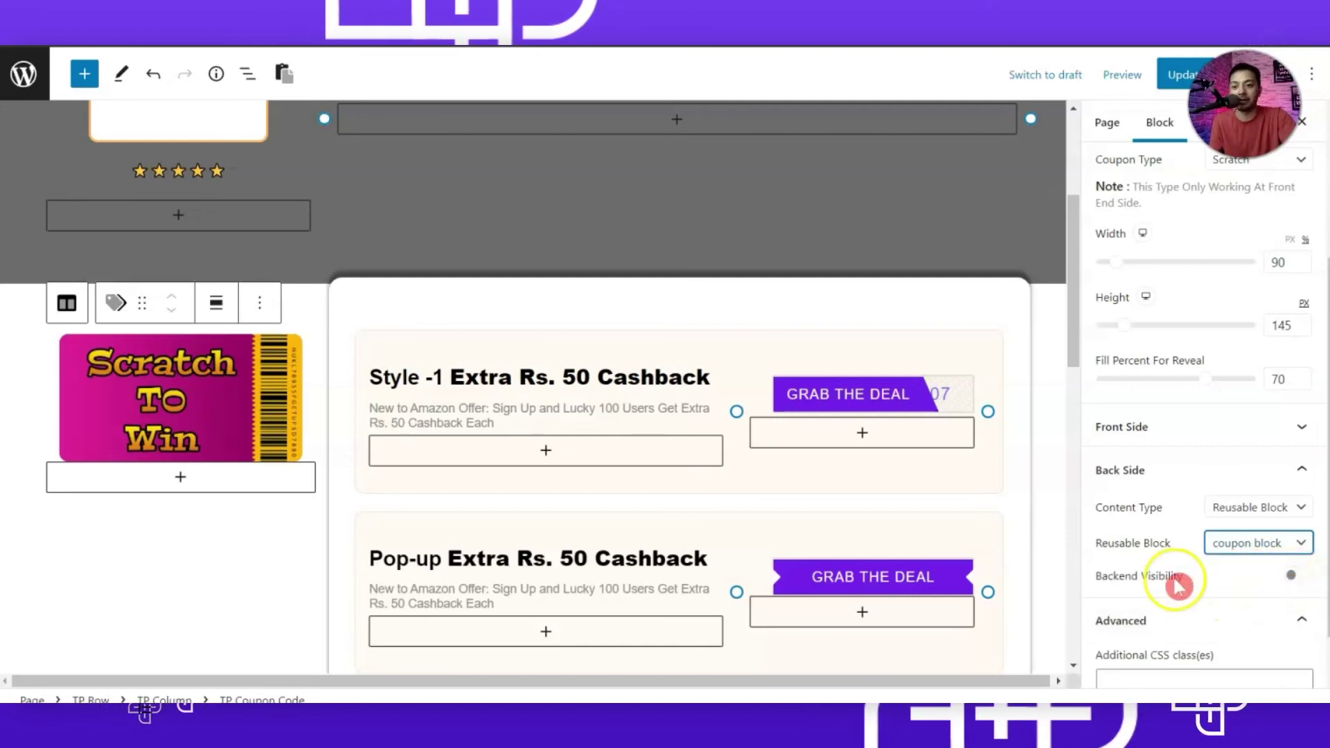
# Step: Try the Backend Visibility option for the Back Side's reusable block and switch it back
pyautogui.click(422, 457)
pyautogui.click(1292, 576)
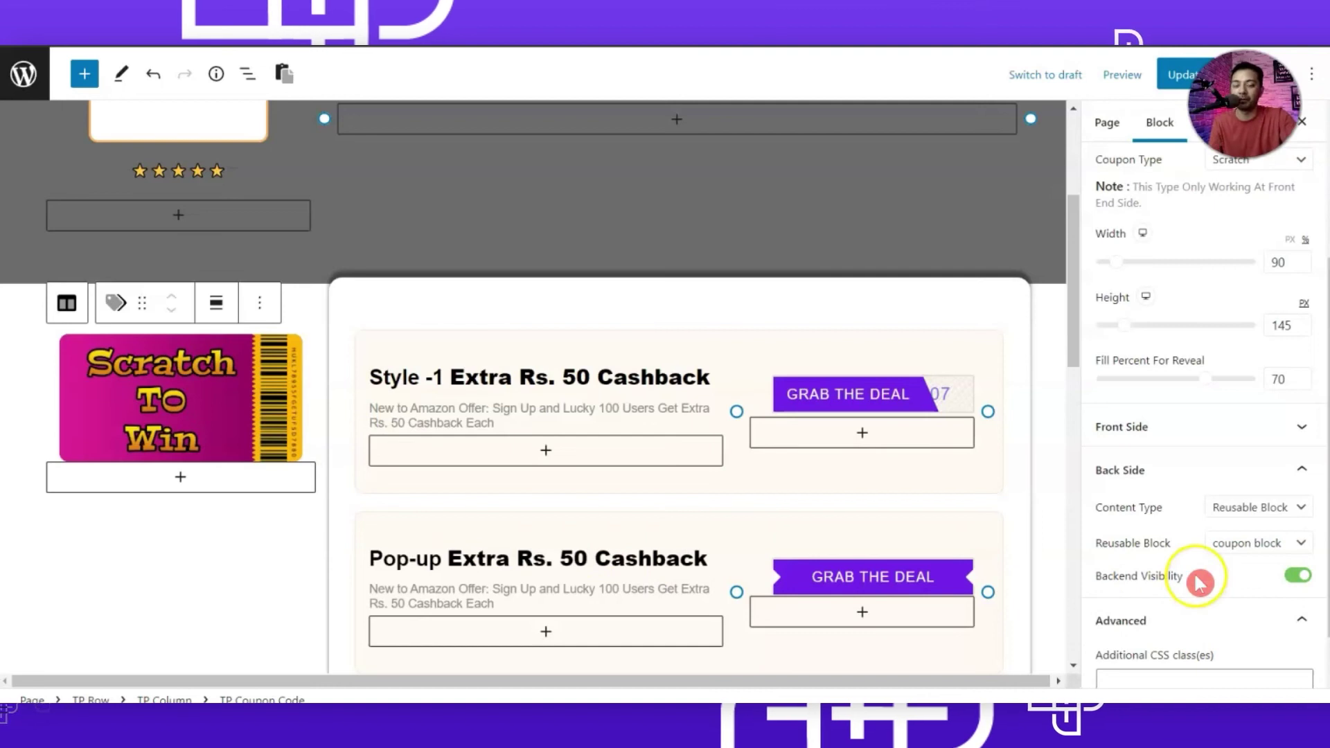
pyautogui.click(1295, 576)
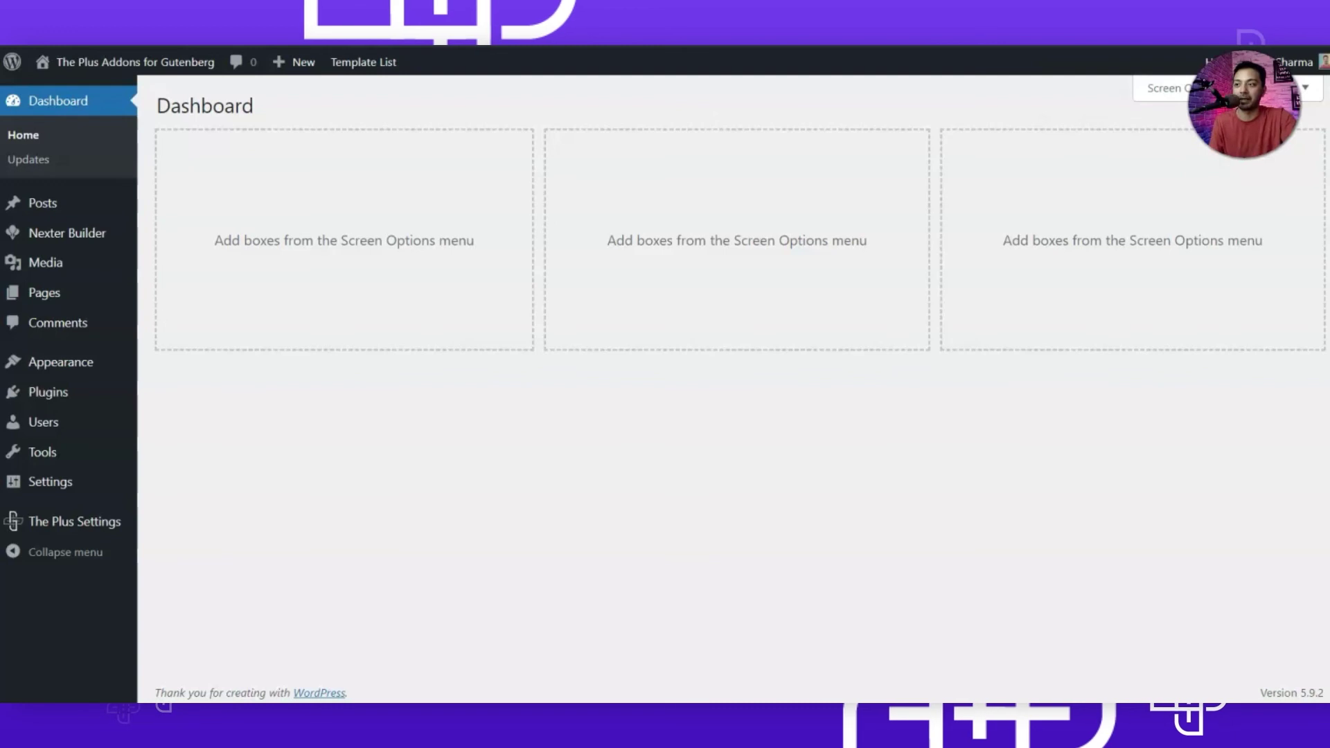
# Step: Go to The Plus Addons' reusable blocks list in the WordPress dashboard and open "coupon block" for editing
pyautogui.moveTo(41, 527)
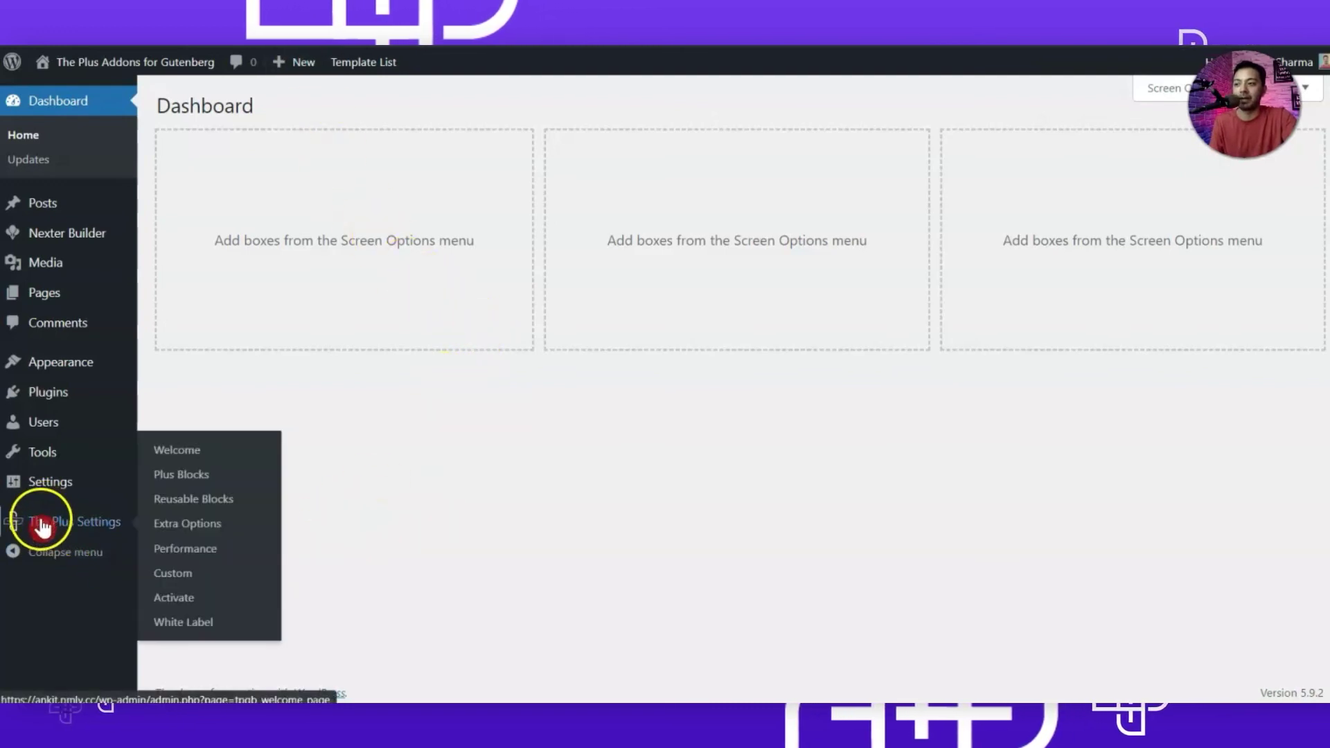
pyautogui.click(238, 506)
pyautogui.click(239, 507)
pyautogui.click(217, 240)
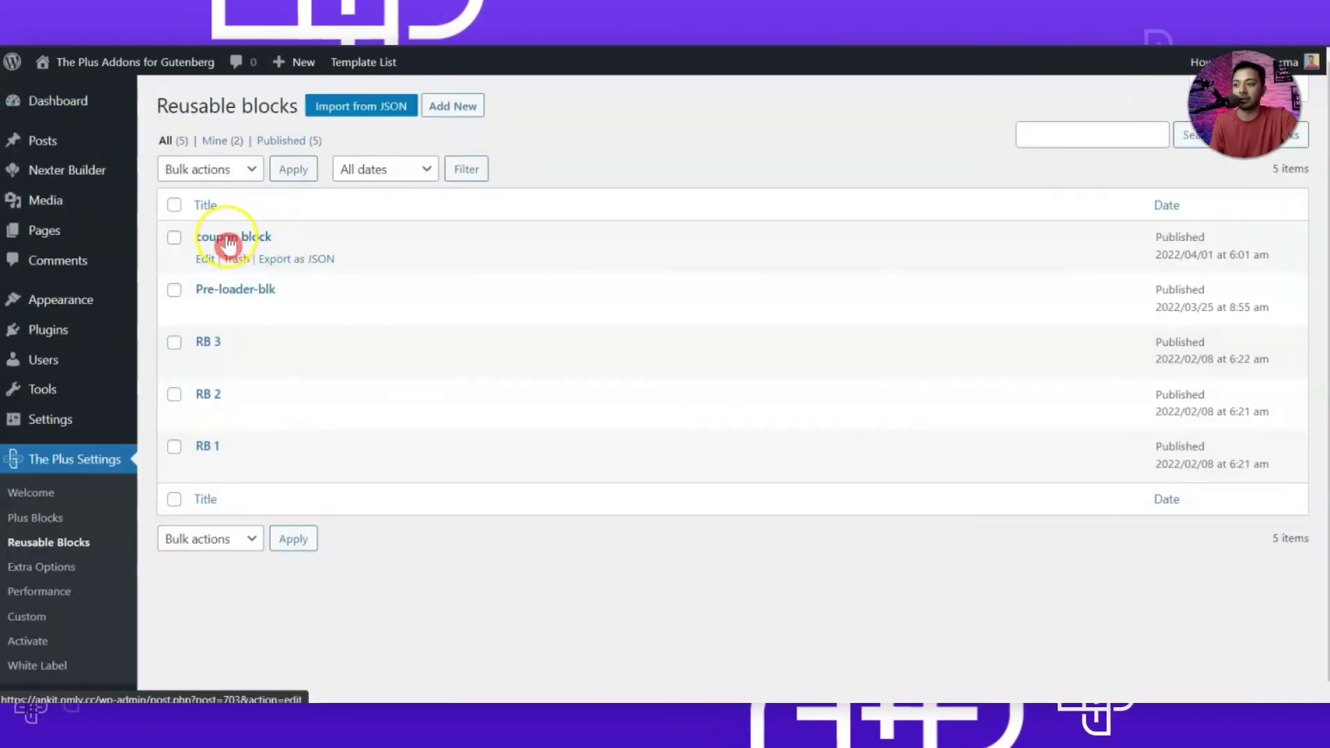
# Step: Insert a TP Heading Animation block into the empty content area of the "coupon block" reusable block
pyautogui.click(205, 259)
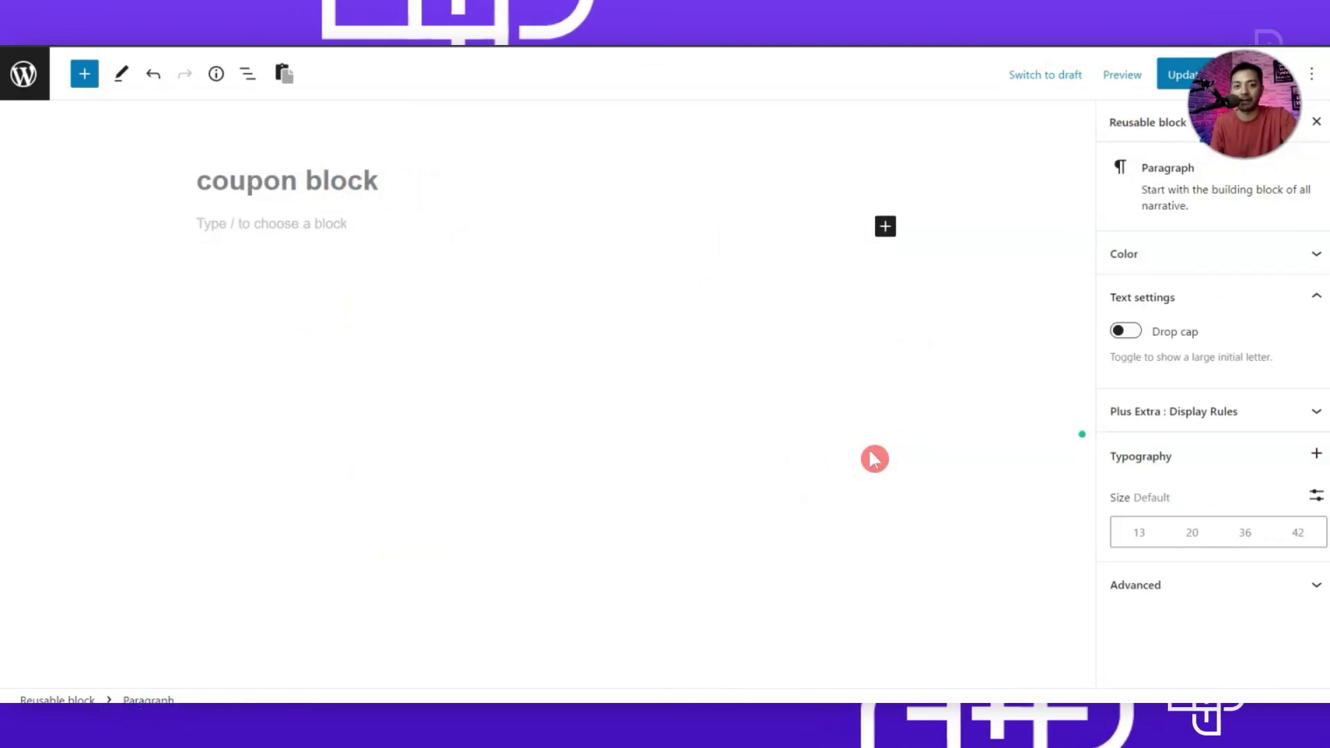
pyautogui.click(380, 246)
pyautogui.write('/anima')
pyautogui.click(344, 368)
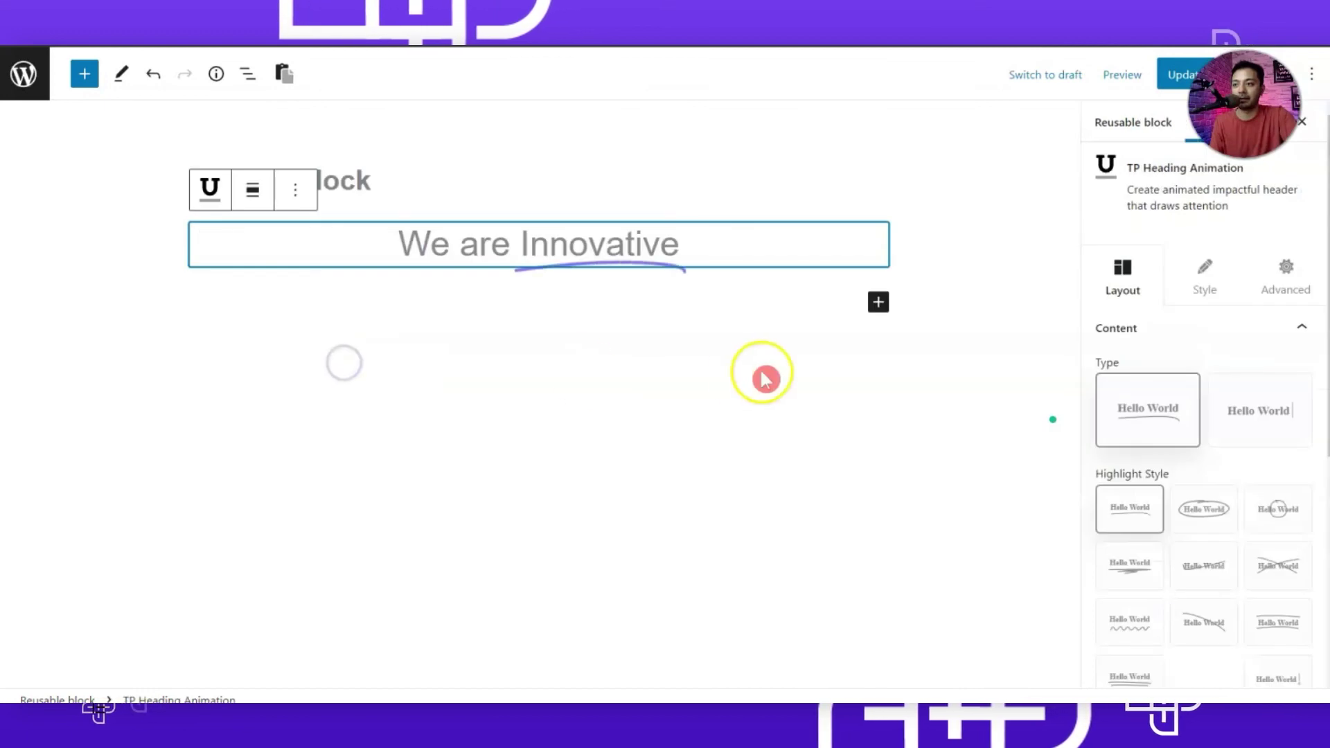
# Step: Set the animated heading's prefix content to "USE CODE :" and its highlighted content to "PO-SI-MY-TH-007"
pyautogui.scroll(-5, 1261, 460)
pyautogui.click(1176, 436)
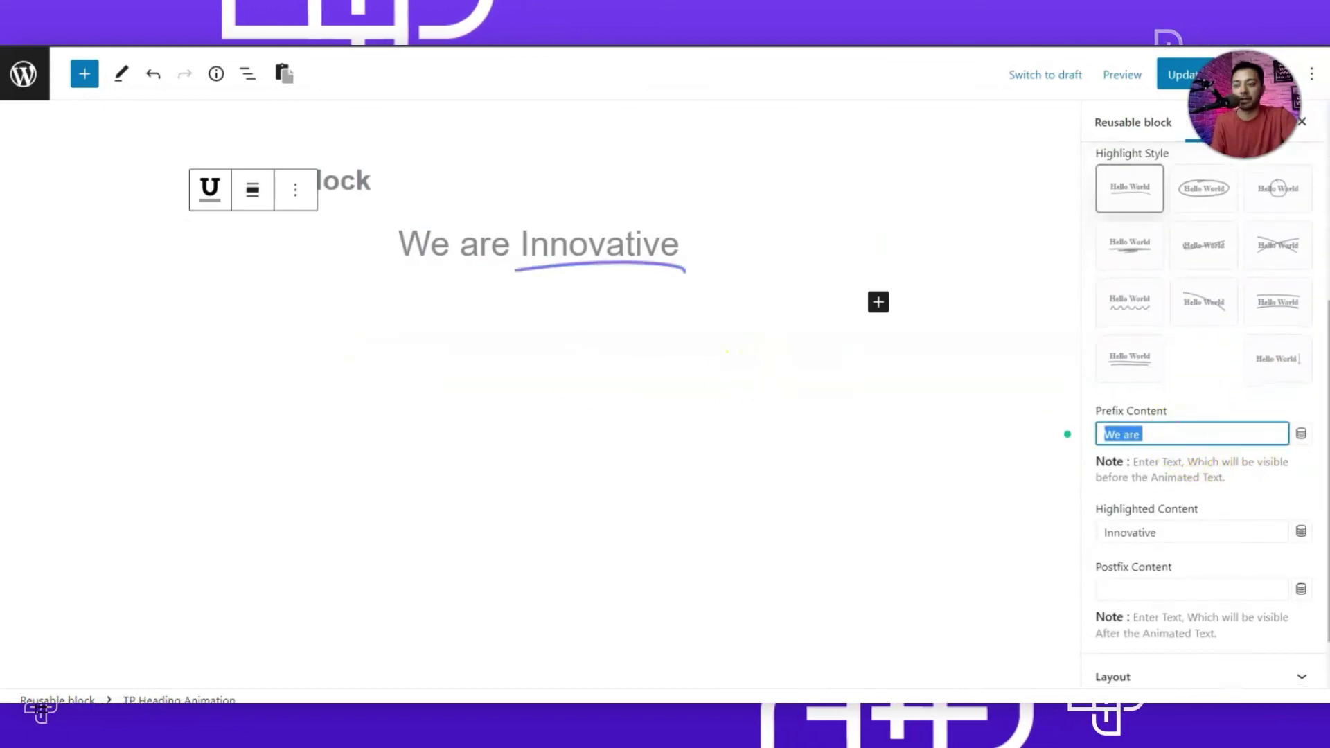
pyautogui.write('USE CODE')
pyautogui.doubleClick(1172, 532)
pyautogui.write('PO-SI-MY-TH-007')
pyautogui.click(1184, 434)
pyautogui.write(':')
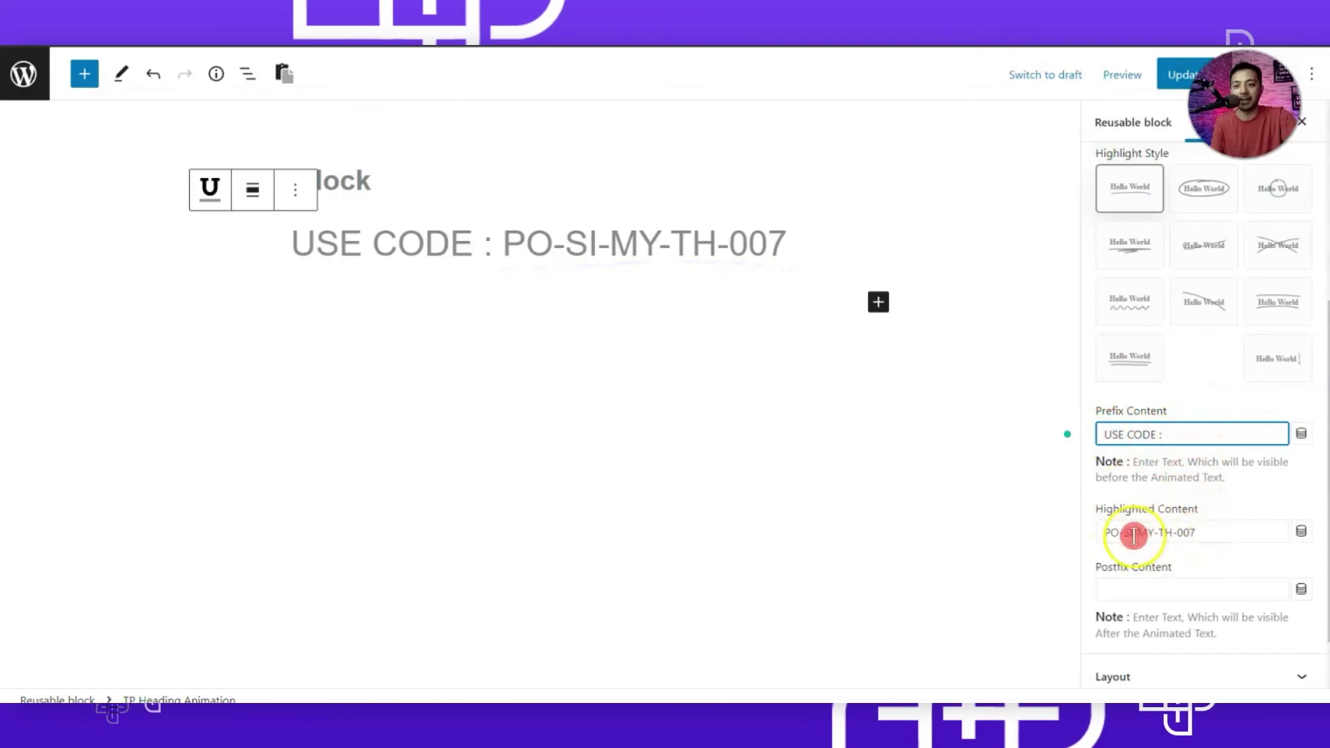
# Step: Apply the layered multi-stroke underline highlight style to the heading's coupon code and save the reusable block
pyautogui.scroll(2, 1149, 450)
pyautogui.click(1127, 377)
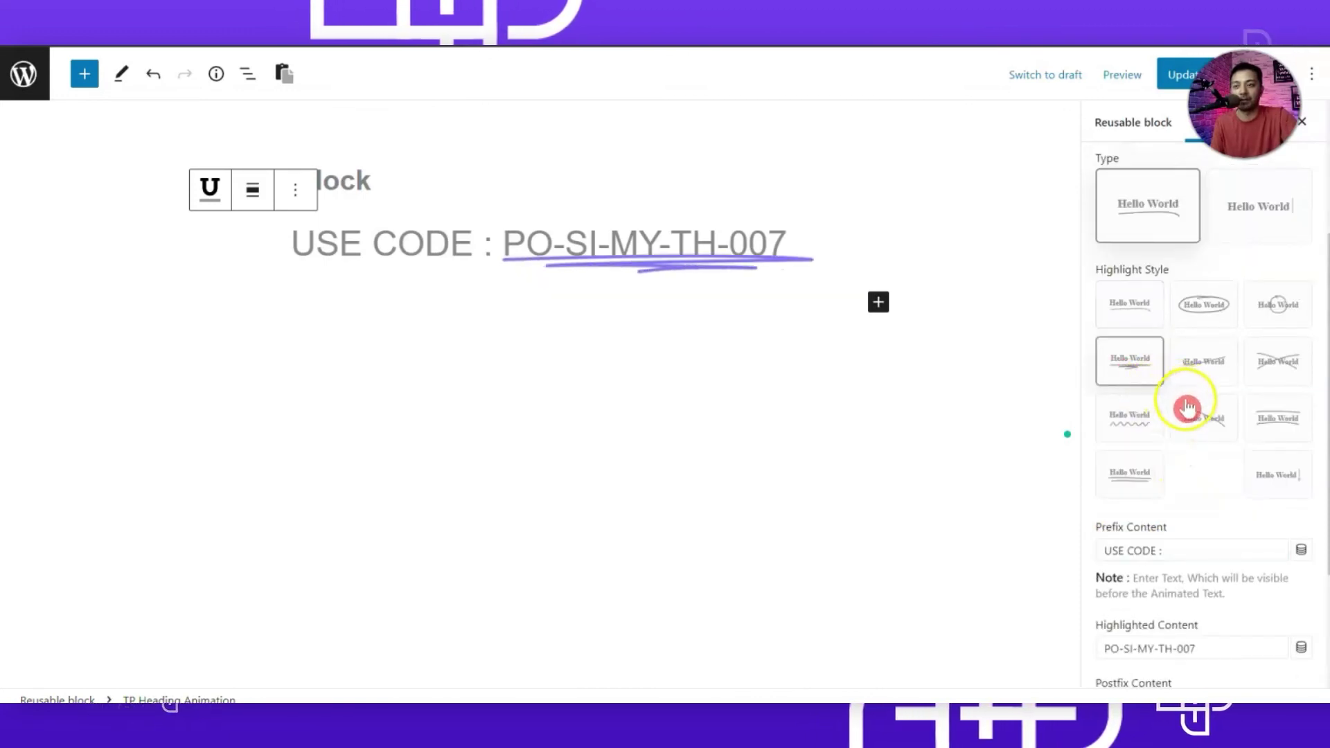
pyautogui.scroll(2, 1183, 409)
pyautogui.hotkey('ctrl', 's')
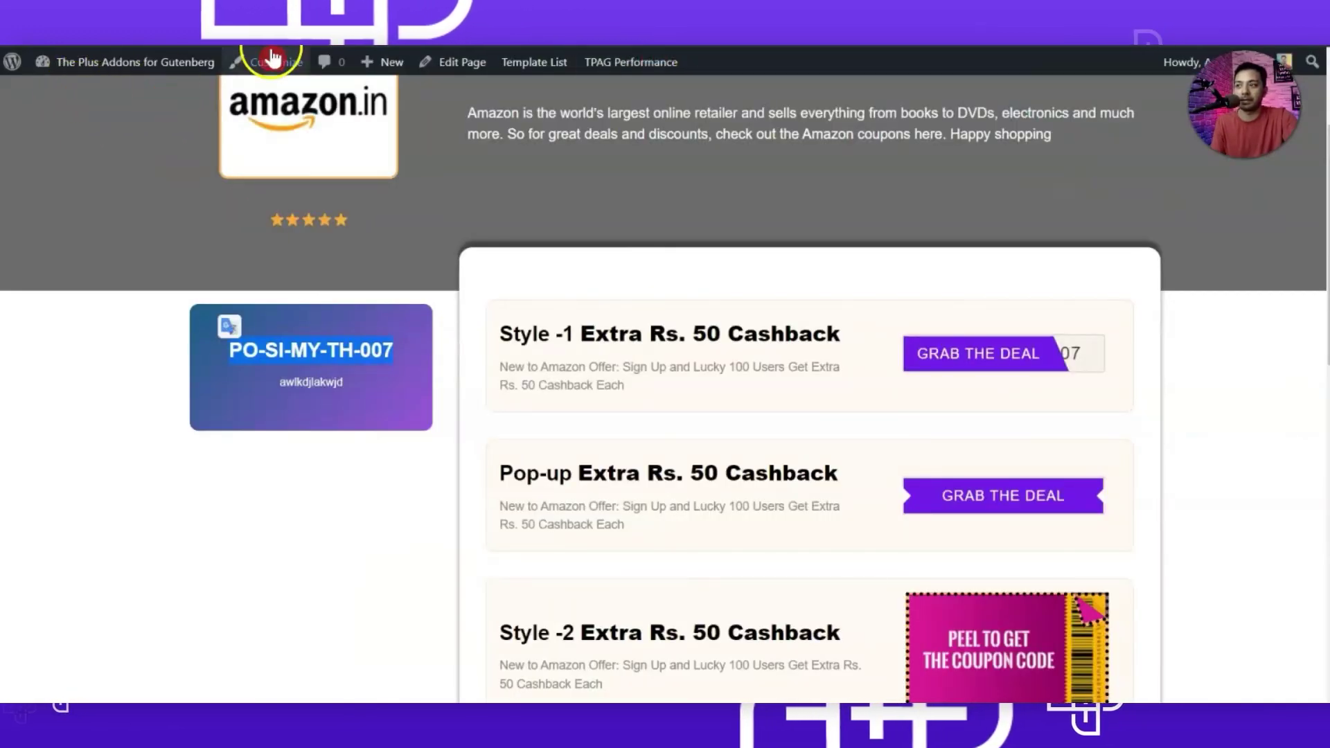
# Step: Reload the live coupon page and scratch the "Scratch To Win" coupon to test its Back Side content
pyautogui.click(274, 58)
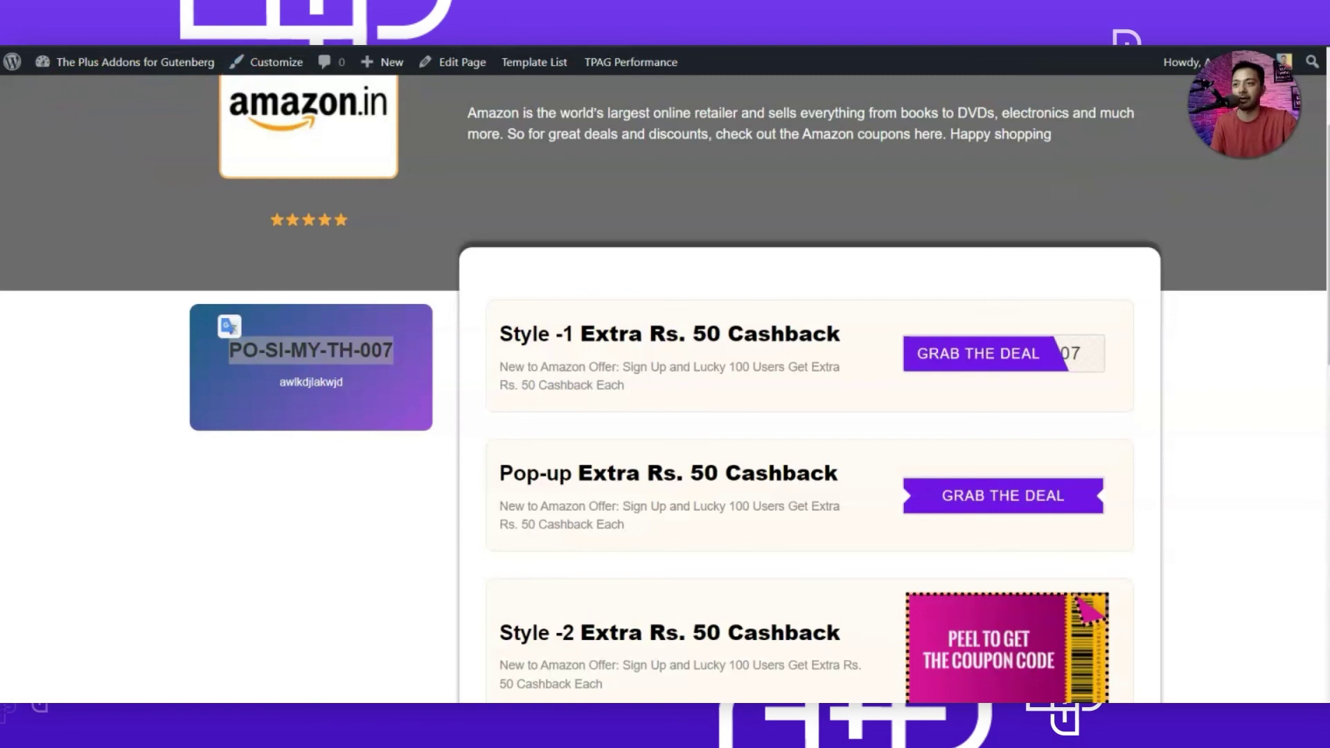
pyautogui.press('F5')
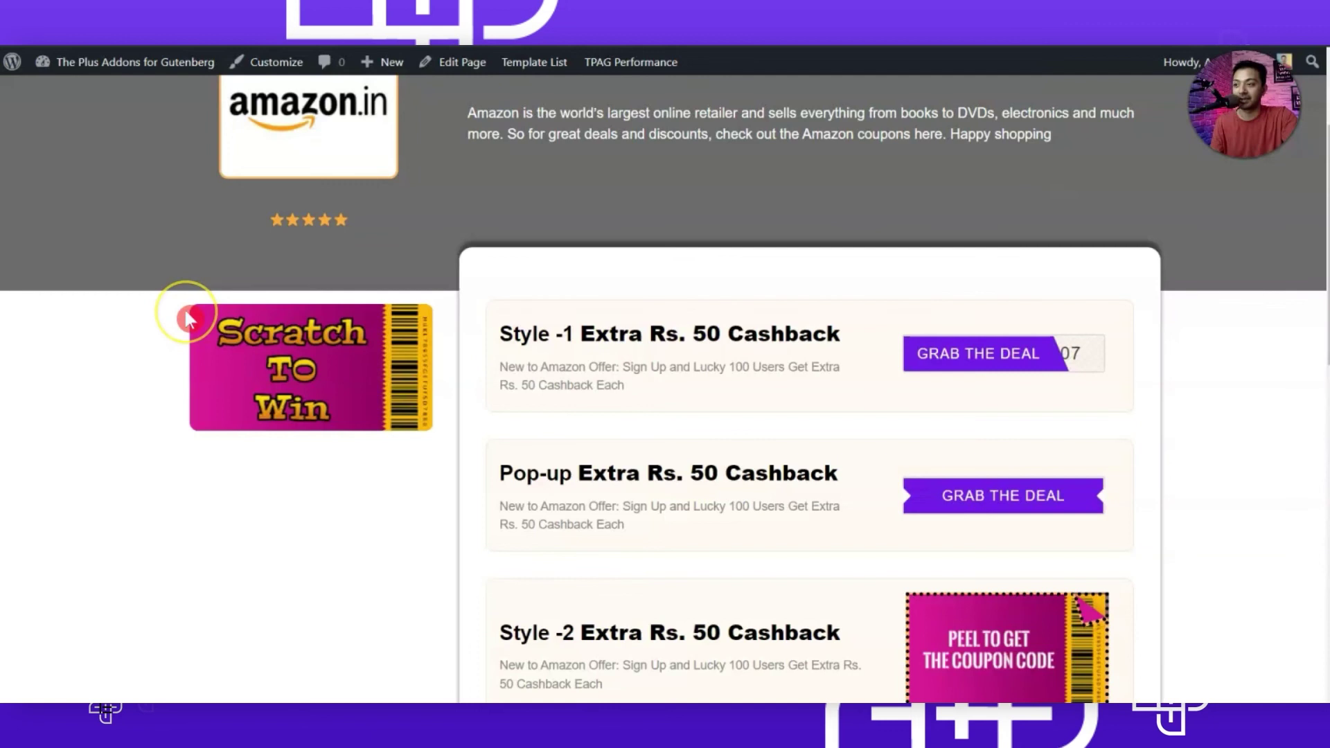
pyautogui.moveTo(210, 312)
pyautogui.mouseDown()
pyautogui.moveTo(371, 323)
pyautogui.moveTo(181, 341)
pyautogui.moveTo(413, 365)
pyautogui.moveTo(275, 338)
pyautogui.moveTo(331, 395)
pyautogui.mouseUp()
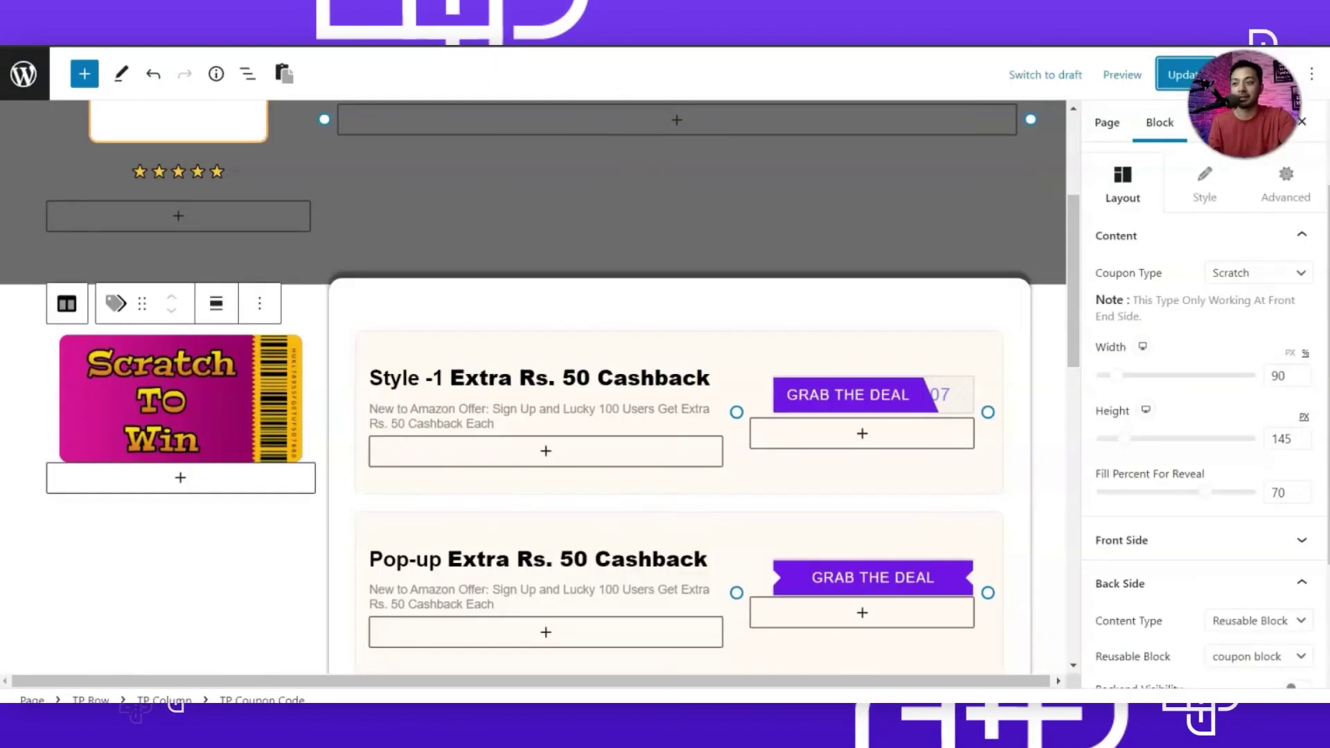
# Step: Look over the coupon's Back Side content settings, and open the Feature requests board on The Plus Addons' roadmap site
pyautogui.scroll(-3, 1158, 617)
pyautogui.click(1236, 628)
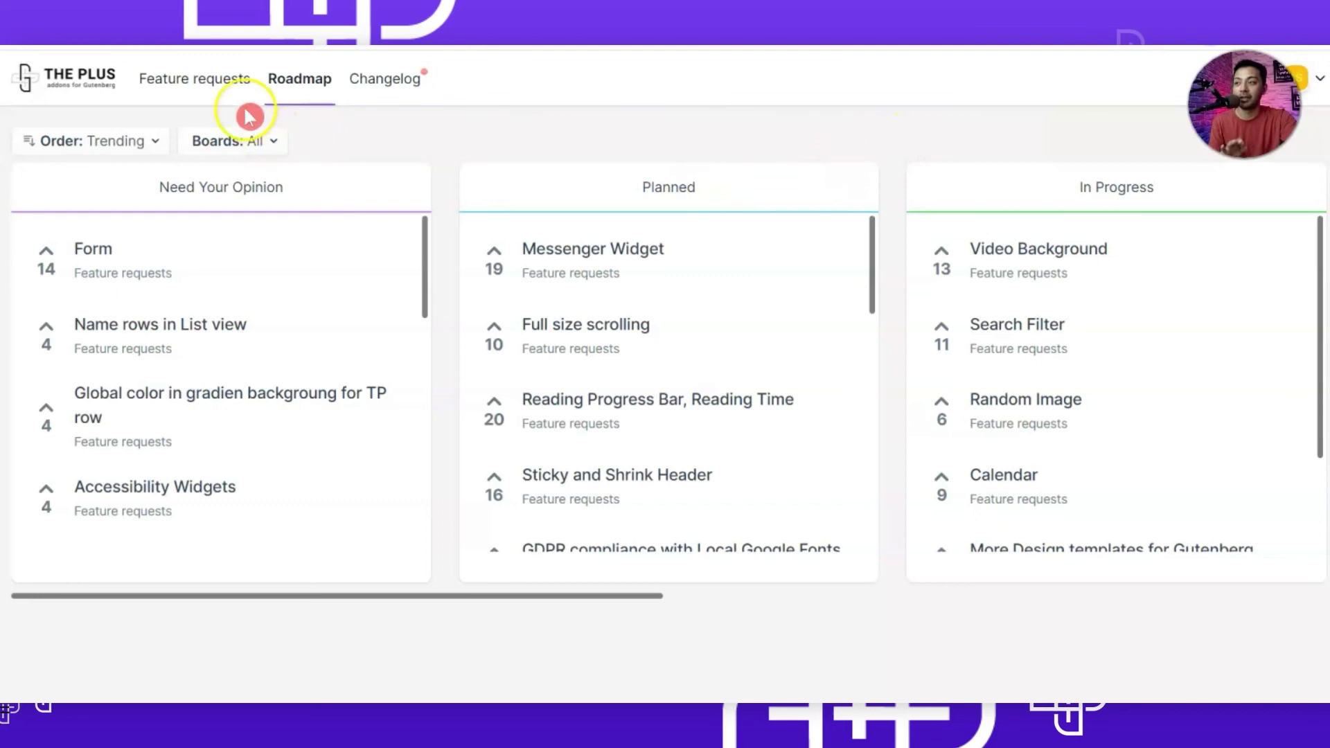
pyautogui.click(213, 81)
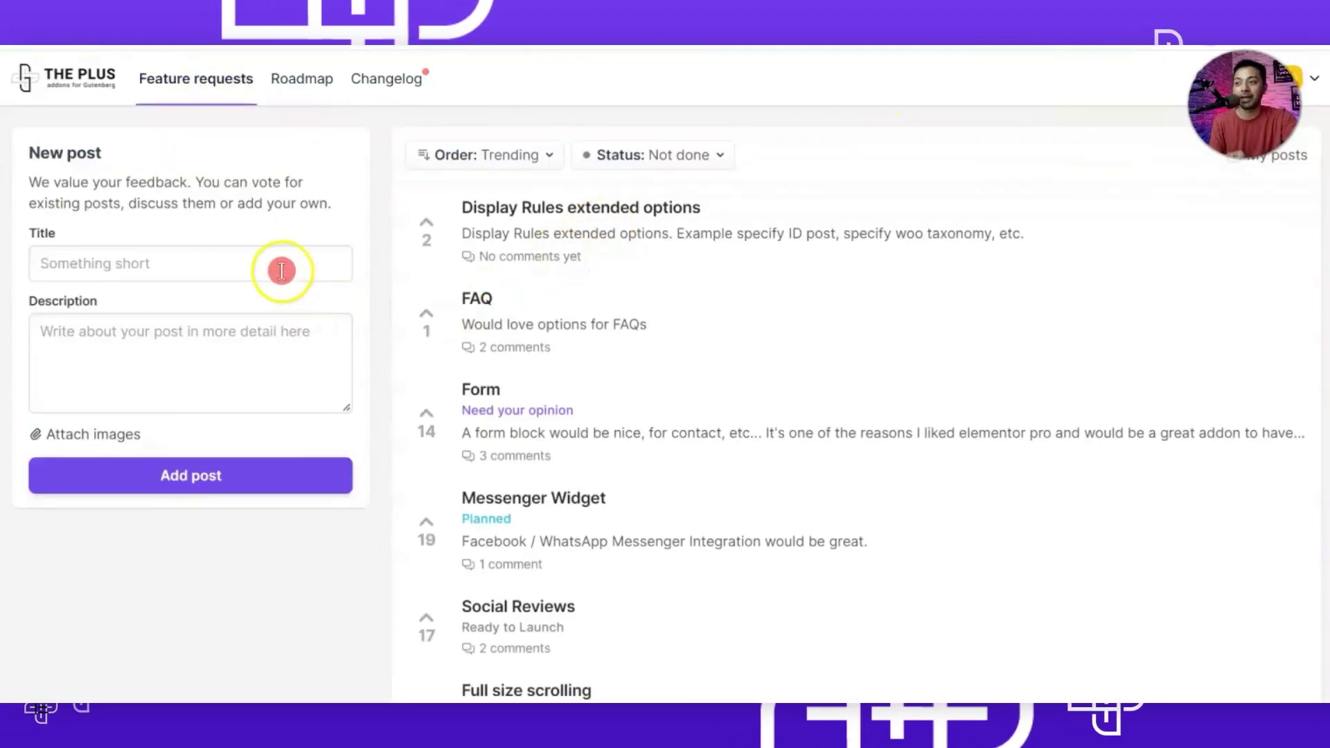